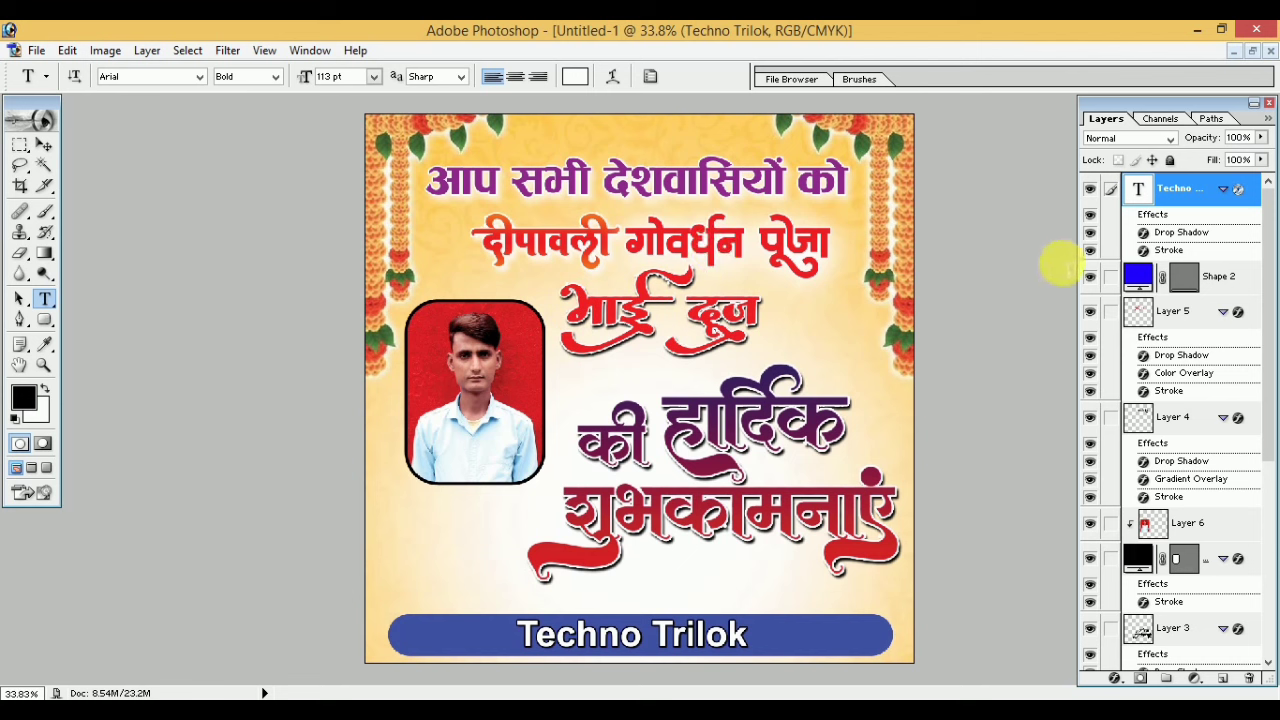
Save the poster as Untitled-1.psd, close it, and minimize the Diwali PNG window.
left_click(1269, 51)
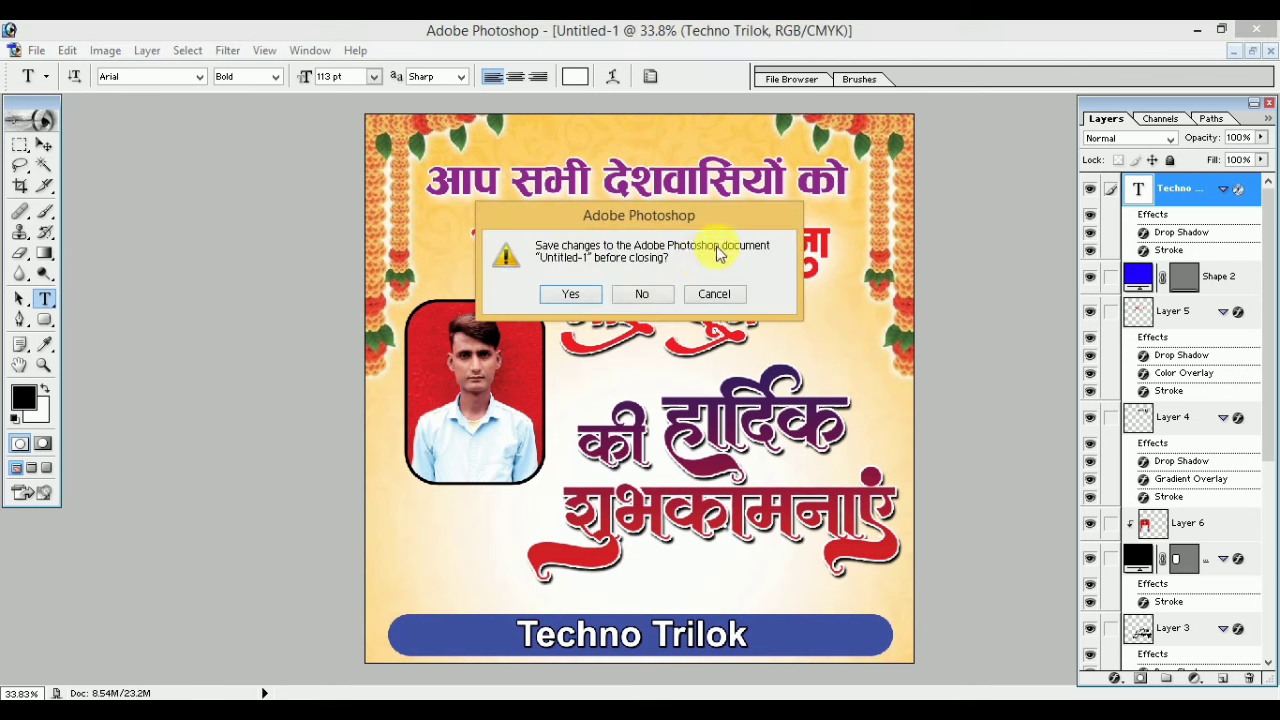
left_click(711, 295)
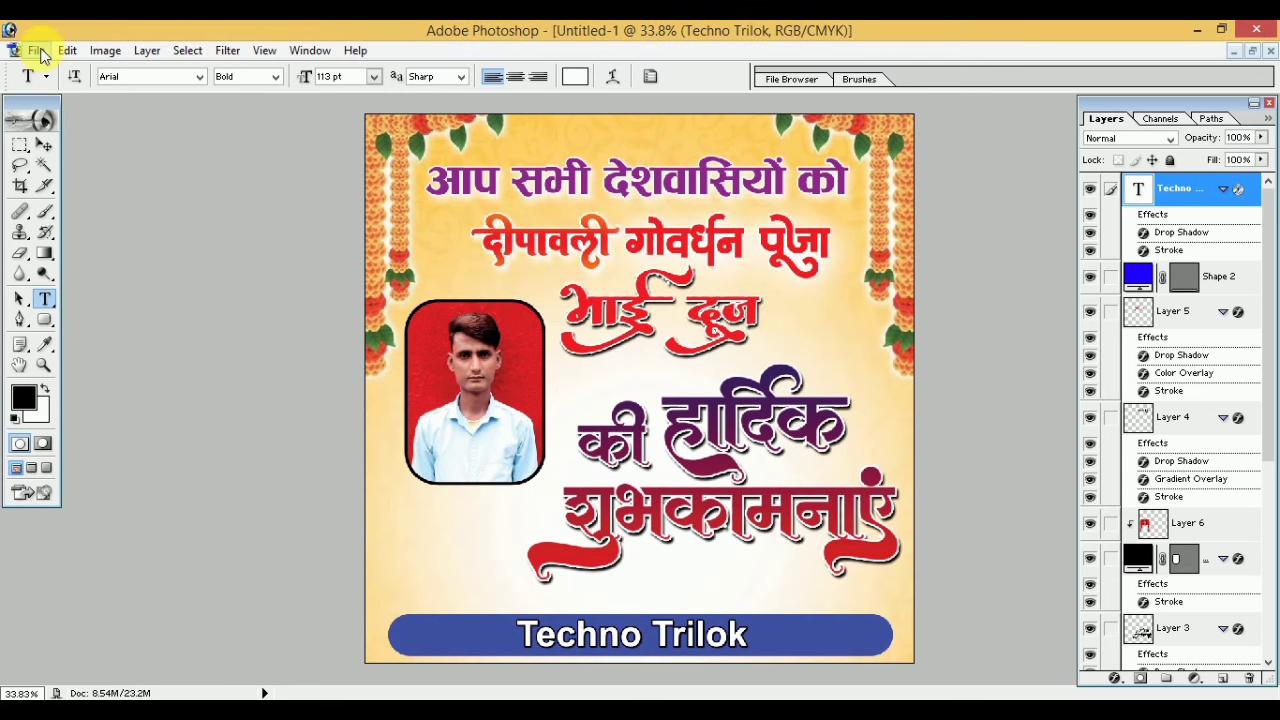
left_click(36, 50)
left_click(84, 222)
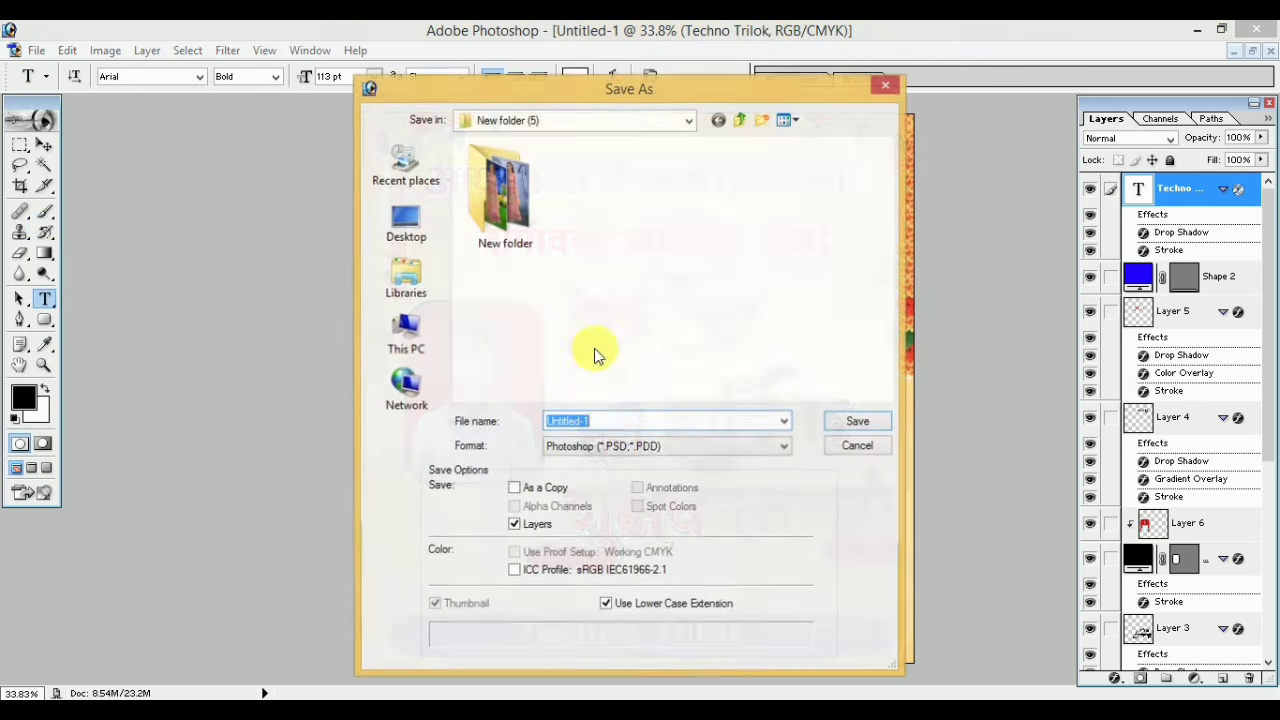
left_click(860, 422)
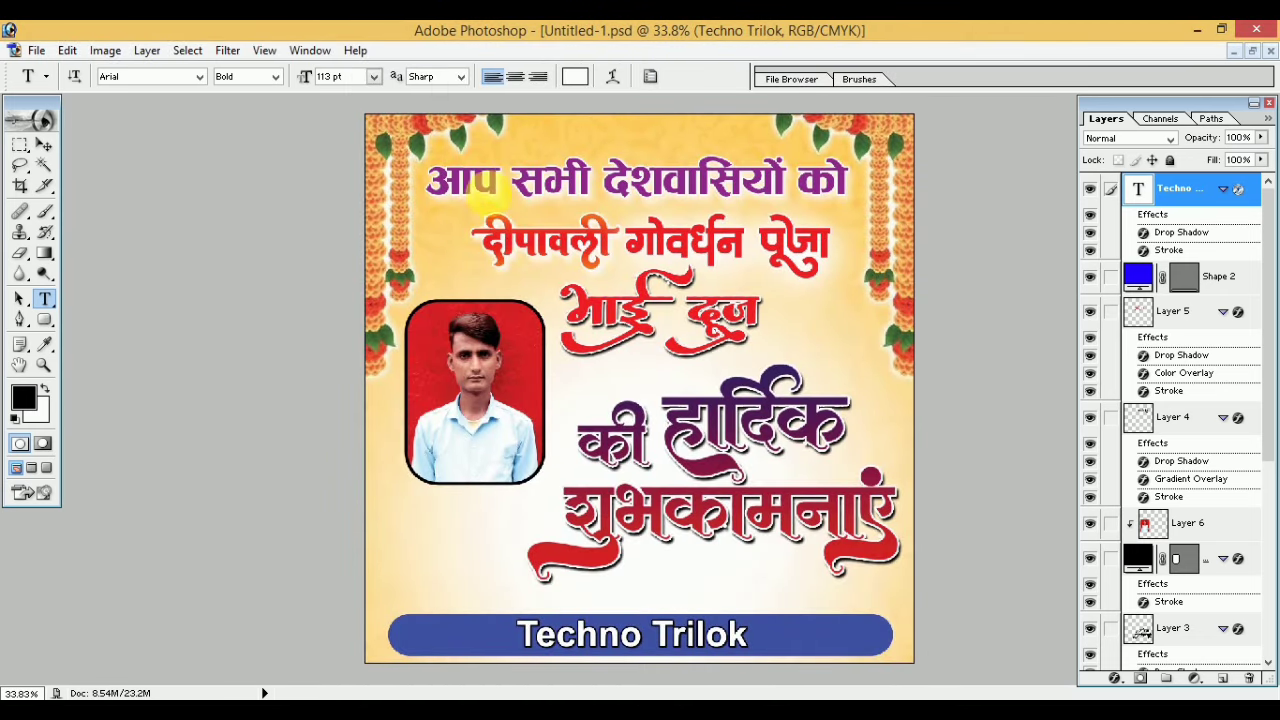
left_click(1270, 51)
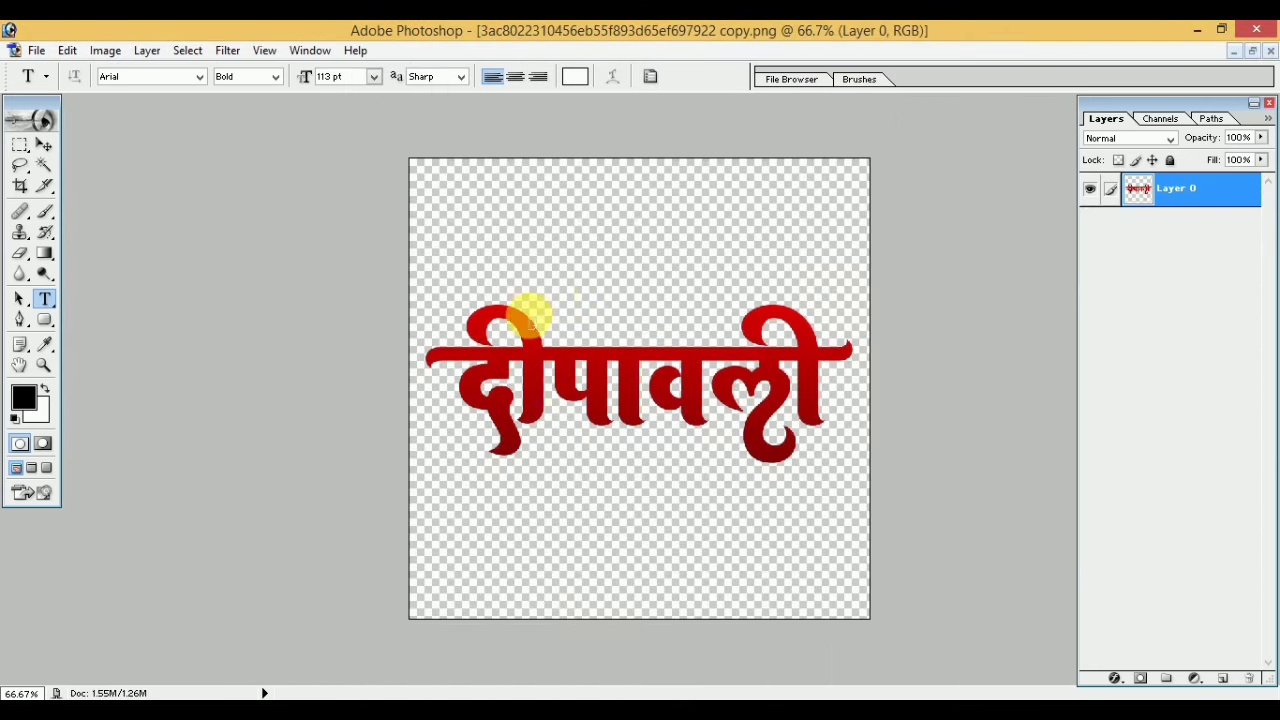
left_click(1235, 52)
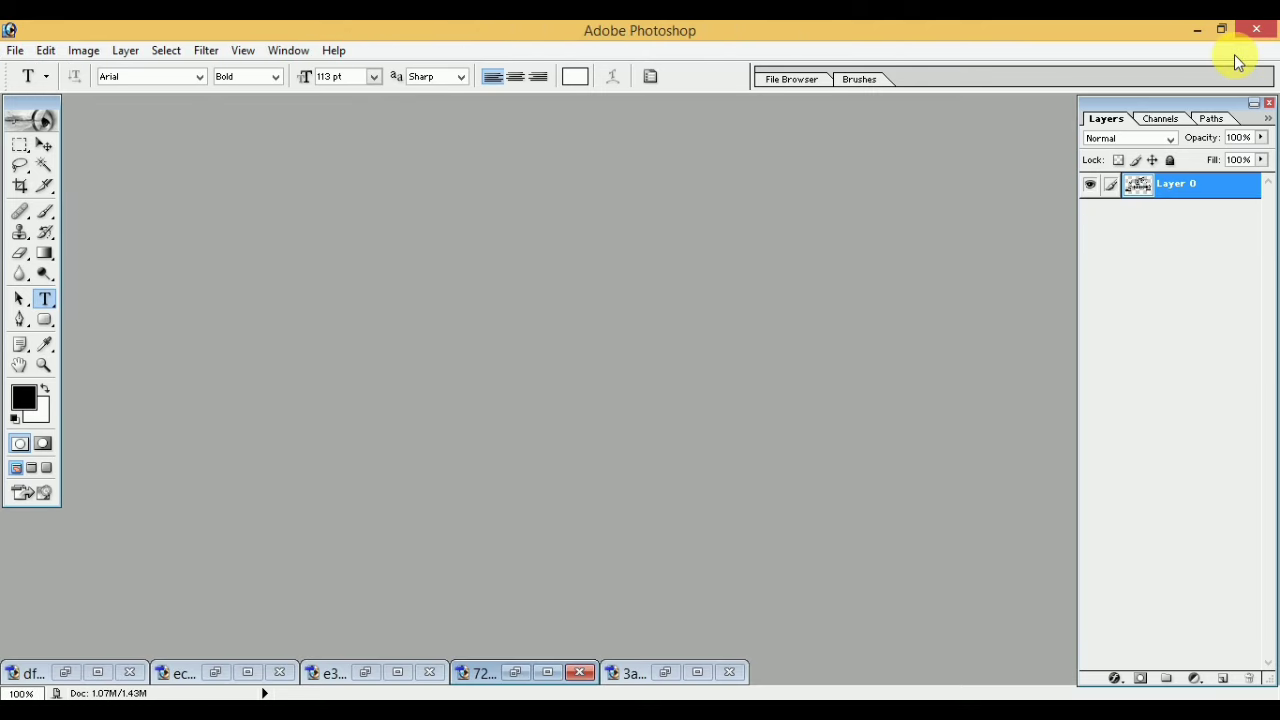
Start a new document and keep the Custom preset size.
left_click(15, 52)
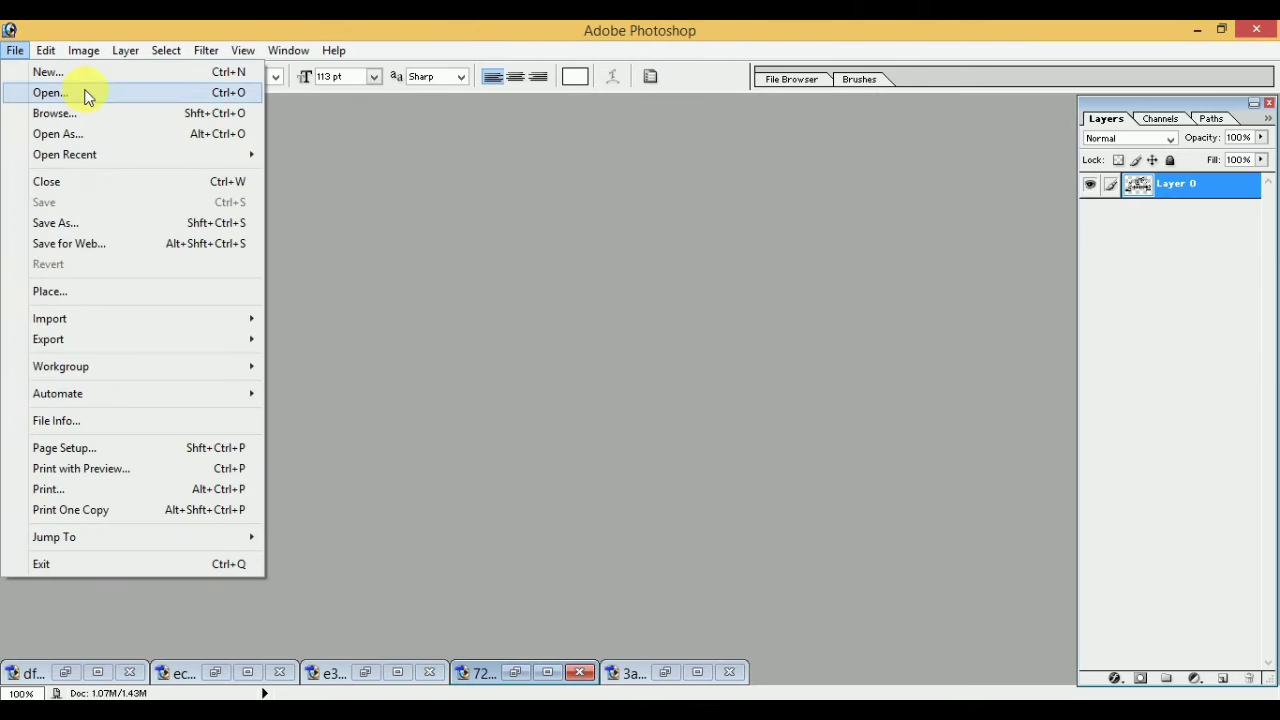
left_click(50, 76)
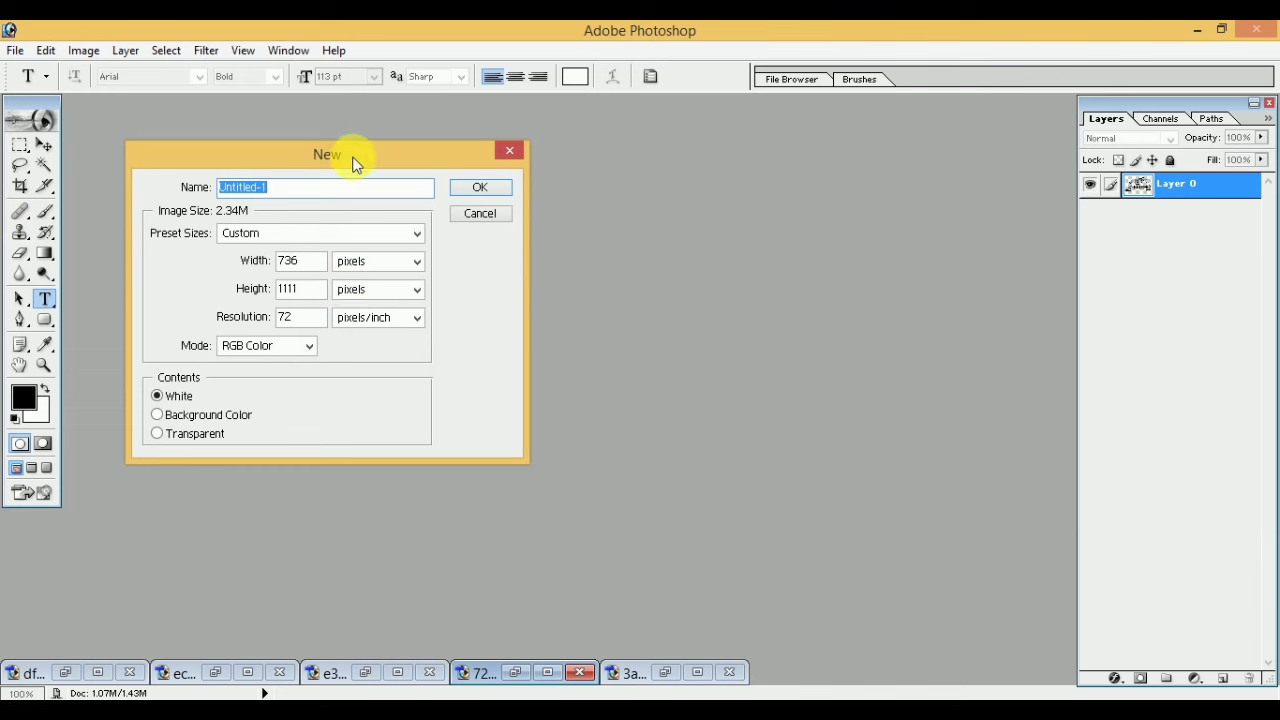
left_click_drag(357, 161, 400, 160)
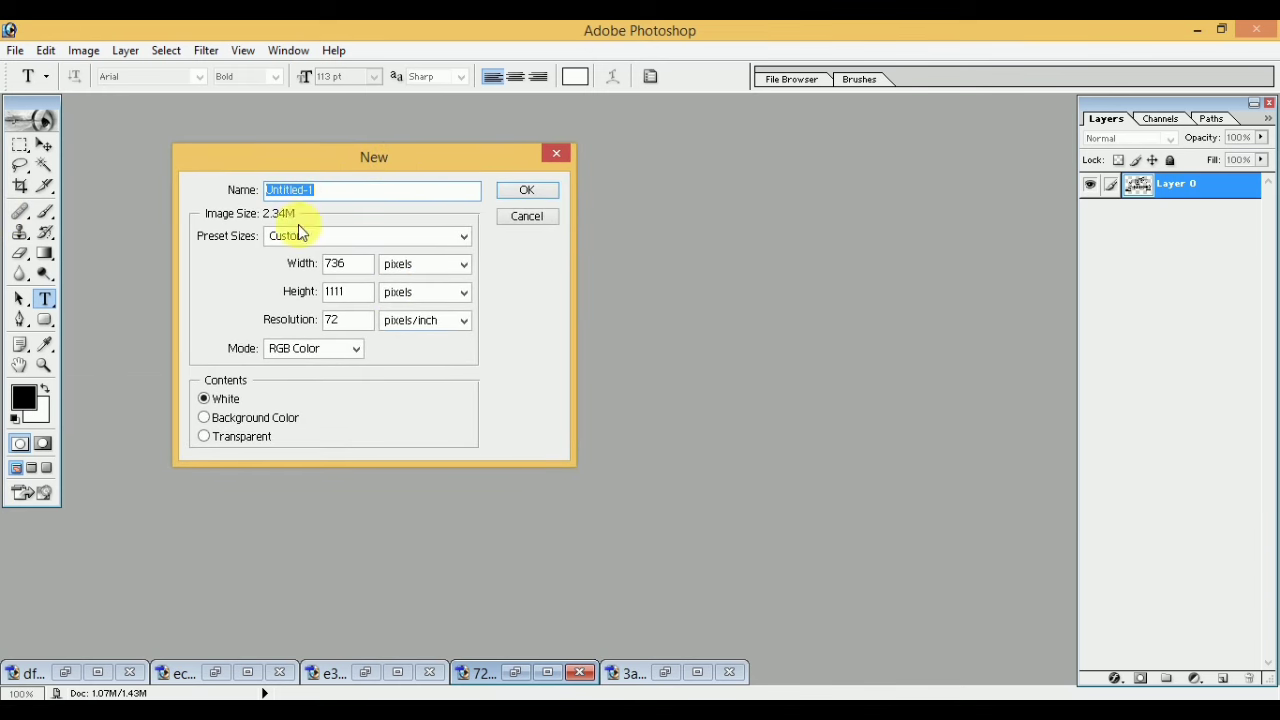
left_click(465, 237)
left_click(514, 283)
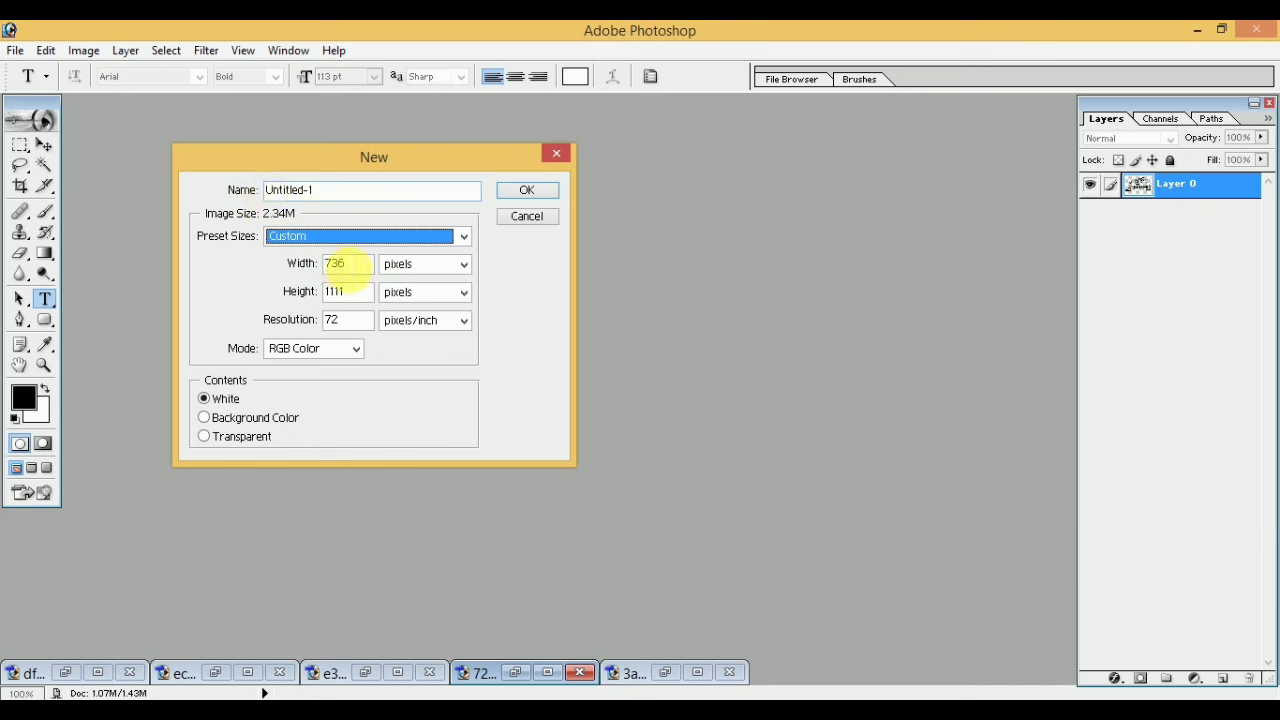
Set width and height to 24 inches each and create the white document.
left_click(464, 265)
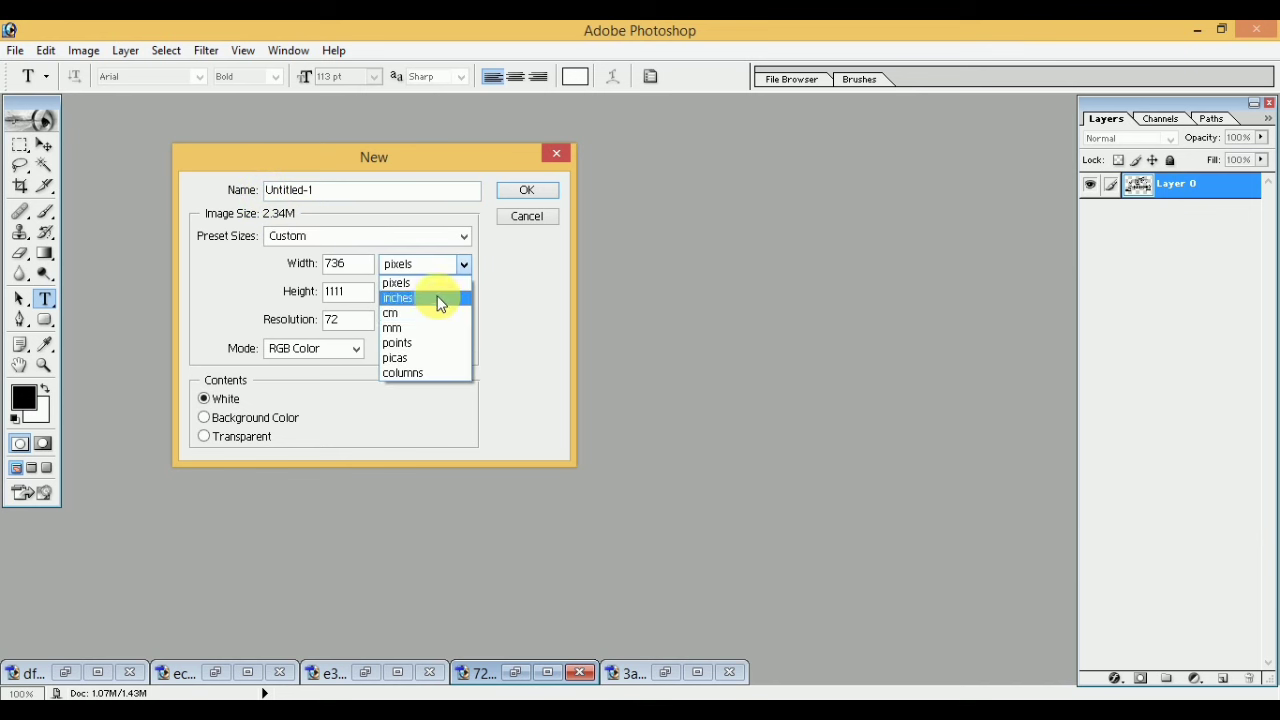
left_click(430, 298)
left_click(432, 325)
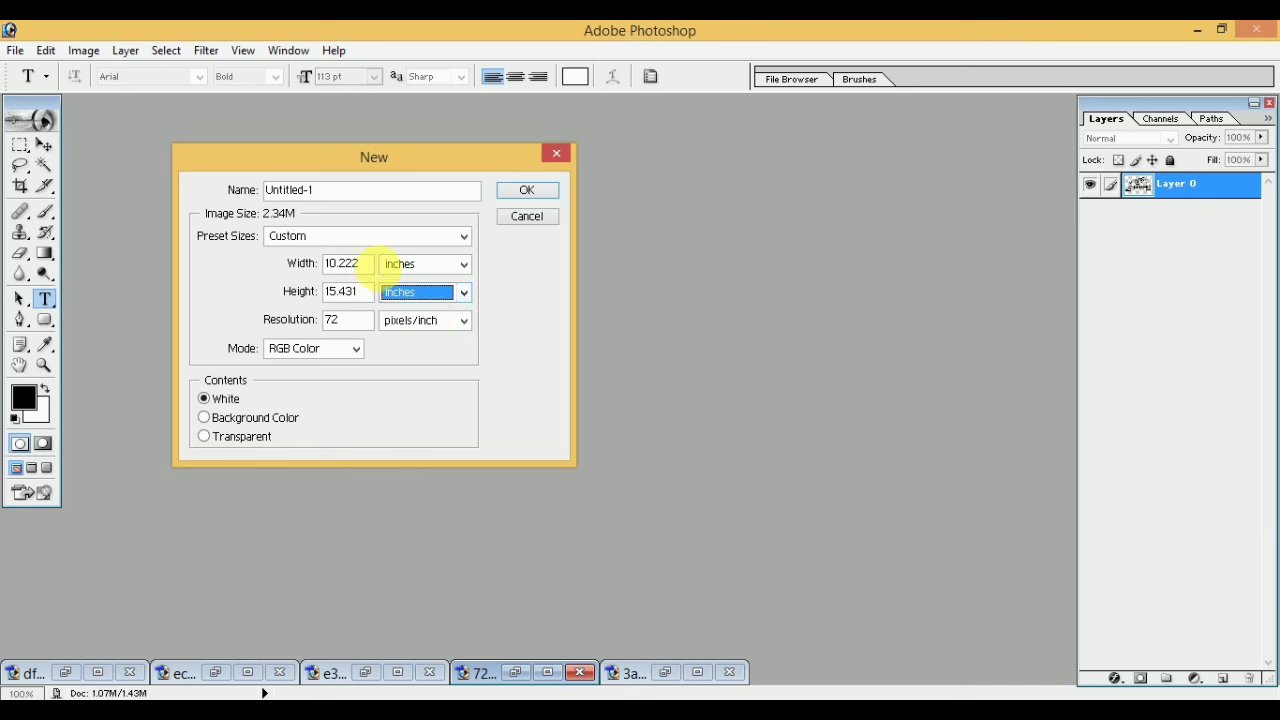
left_click(352, 263)
type("24")
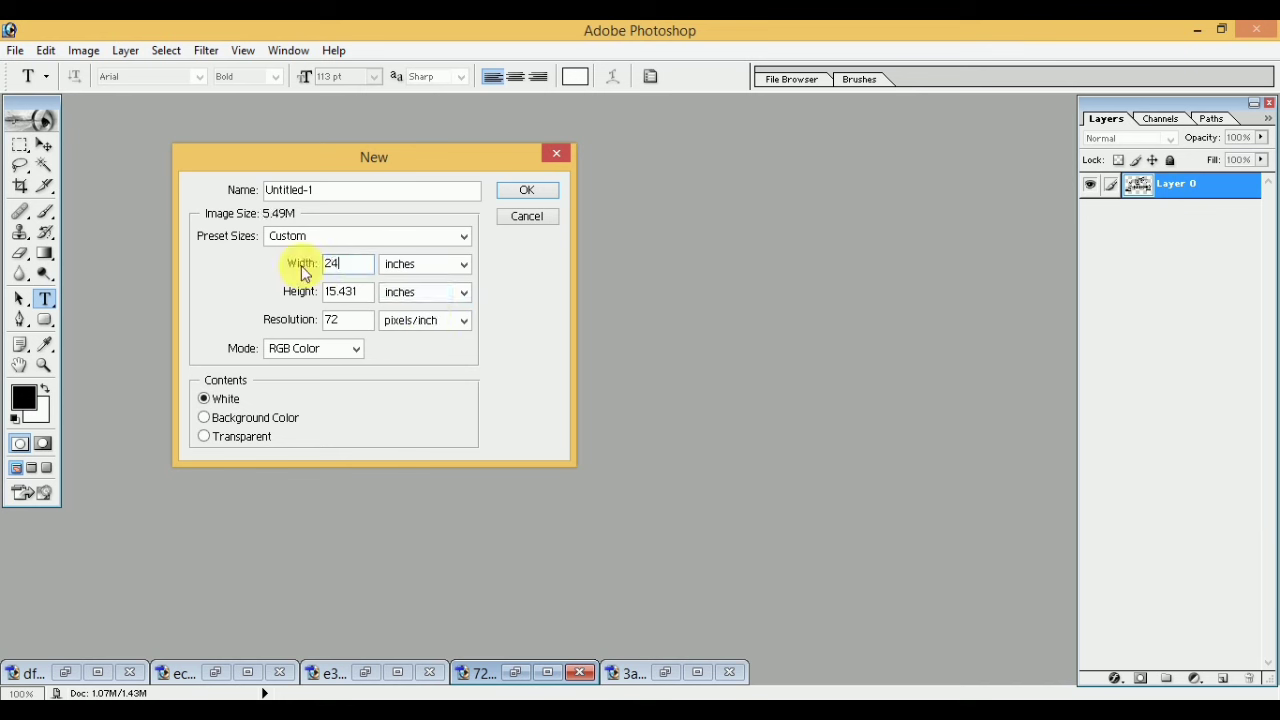
left_click(355, 292)
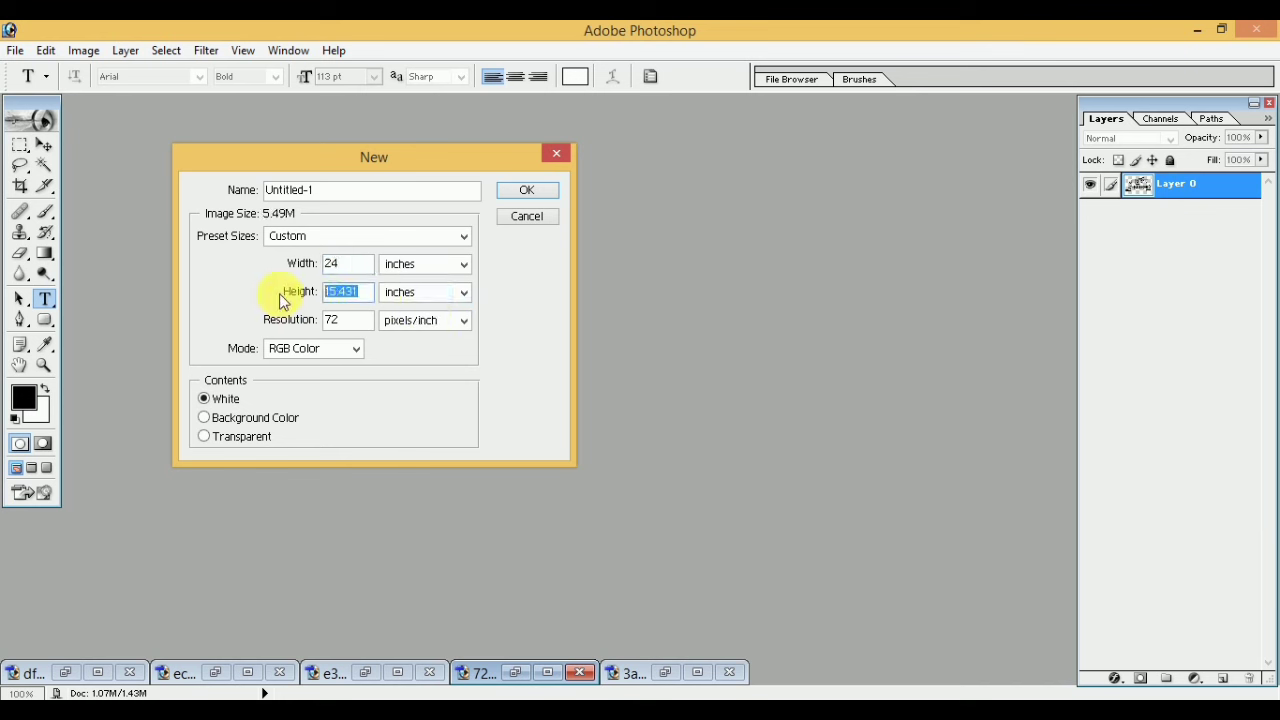
type("24")
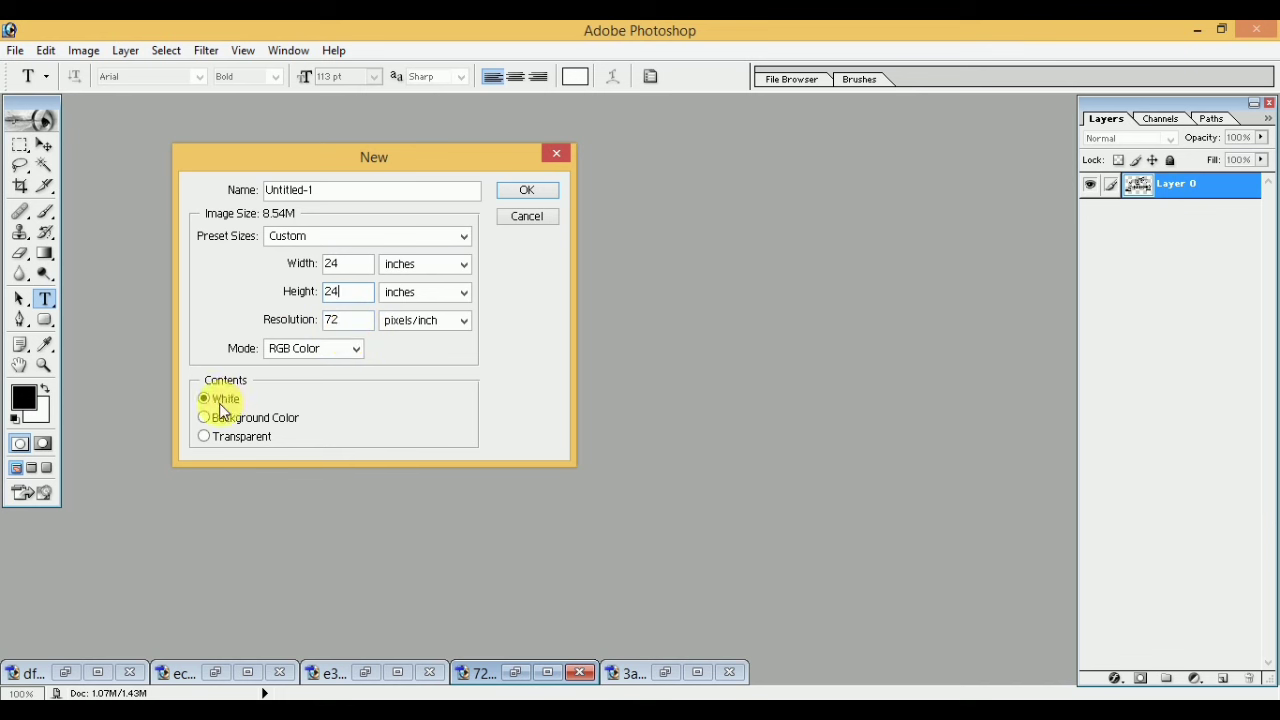
left_click(525, 190)
left_click_drag(390, 174, 503, 115)
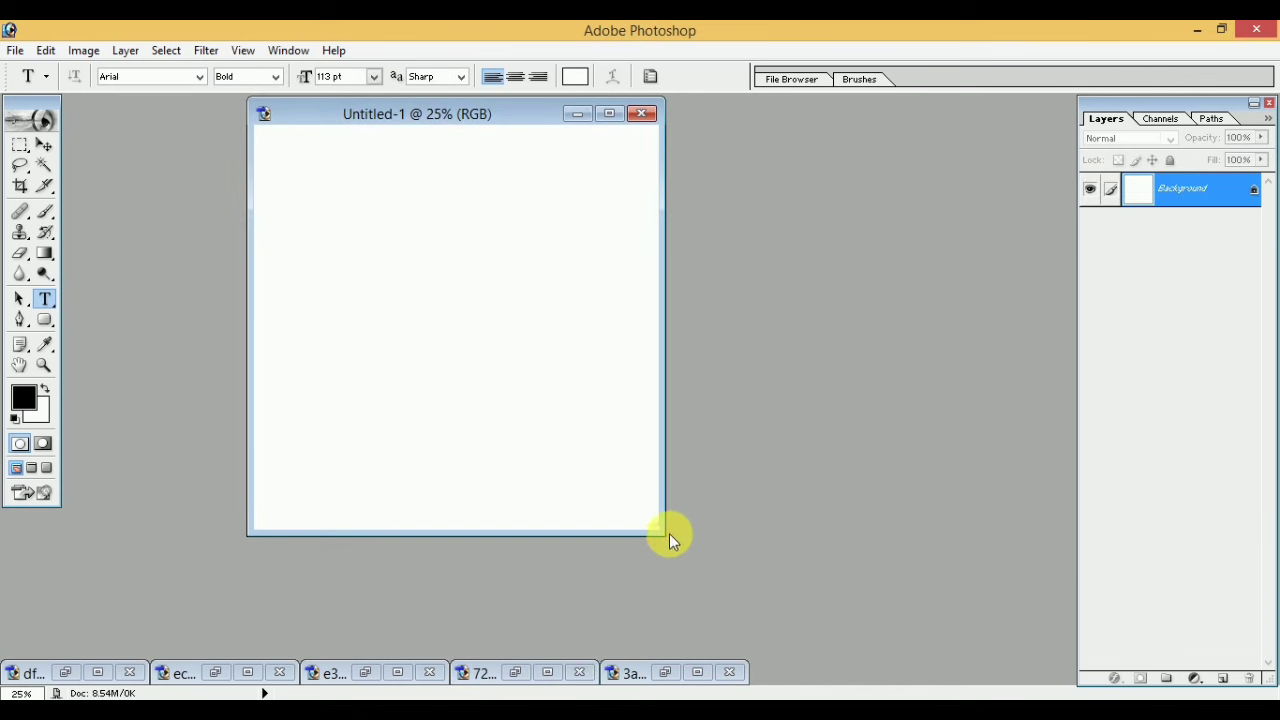
Resize the Untitled-1 window, zoom to 33.3%, and move it left.
left_click_drag(669, 533, 1061, 685)
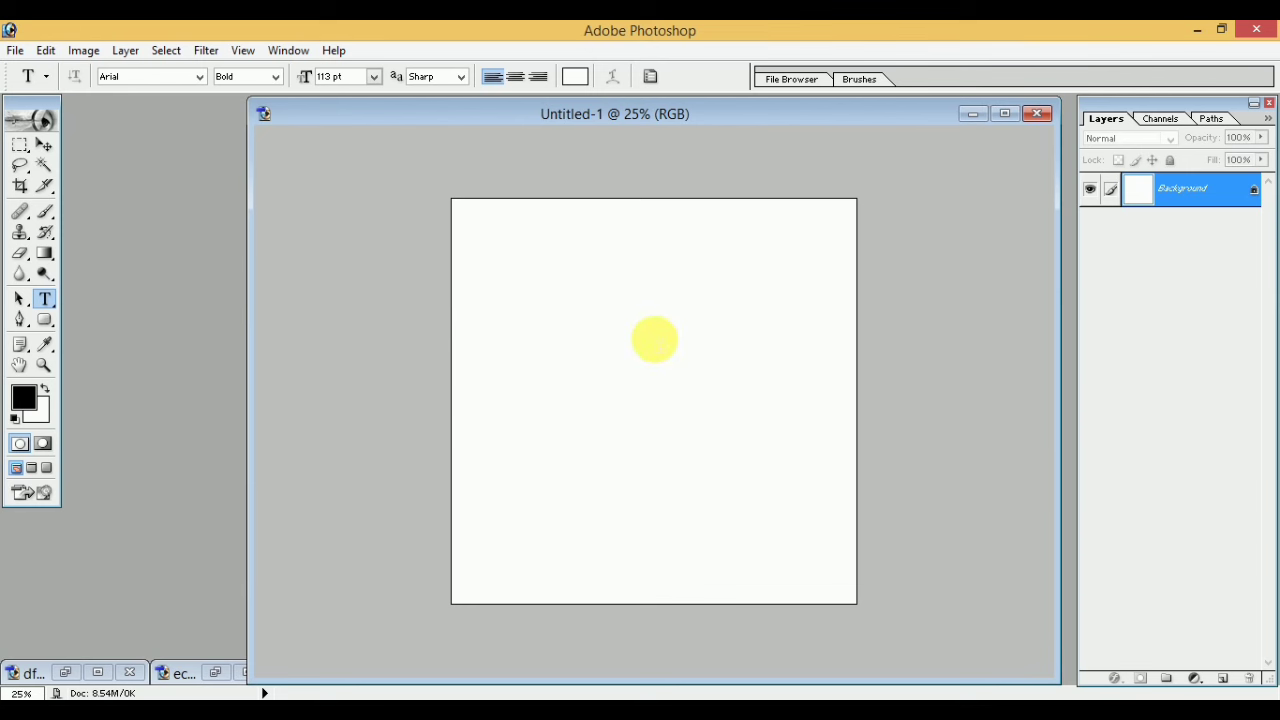
key("ctrl+plus")
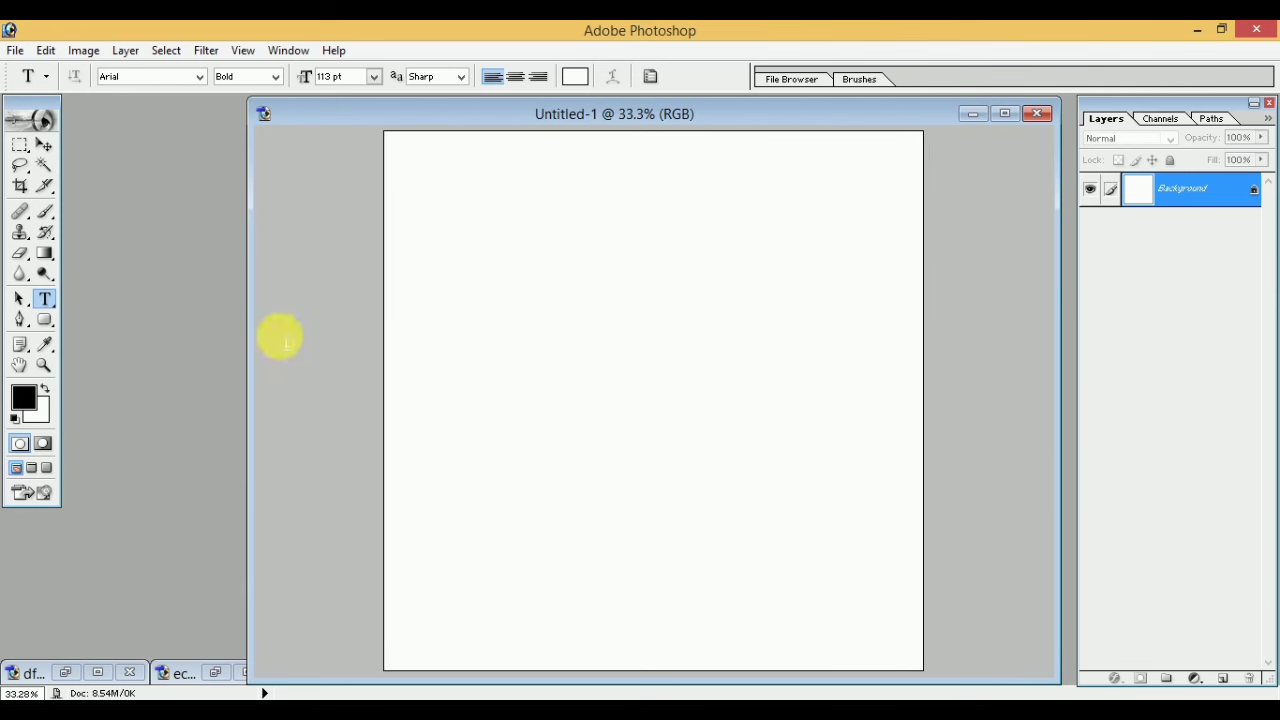
left_click_drag(252, 366, 460, 368)
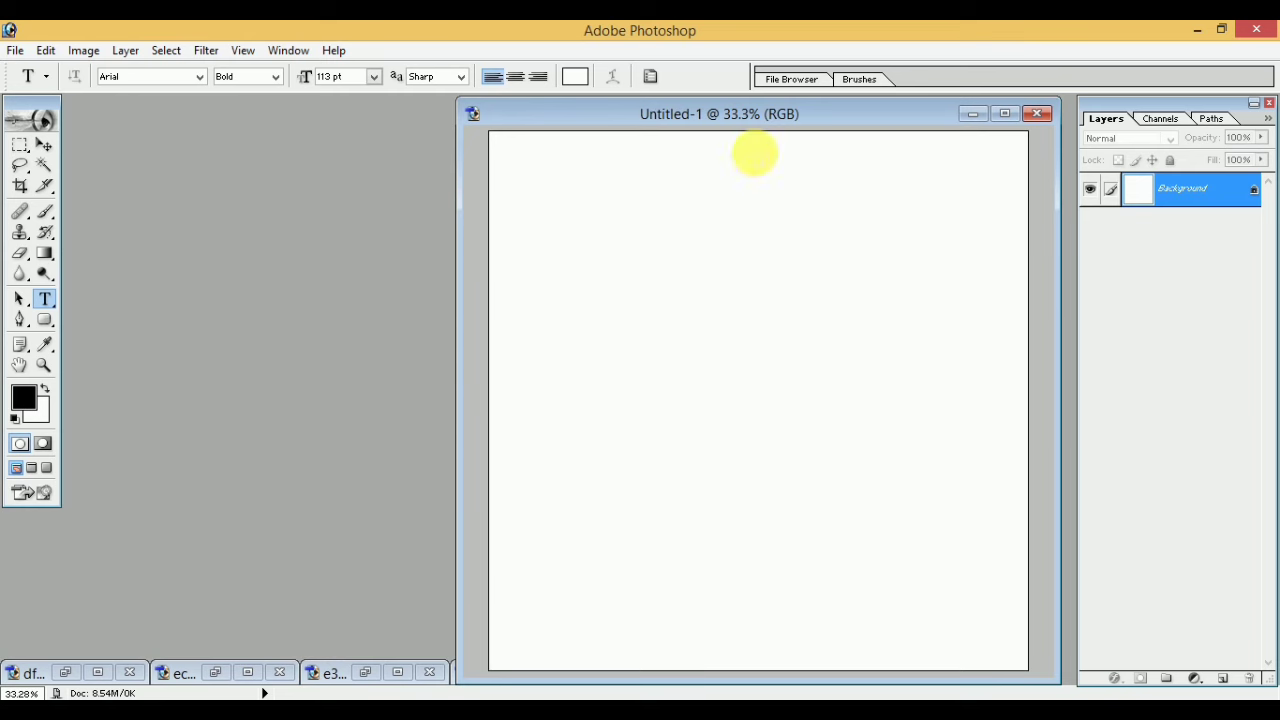
mouse_move(729, 110)
left_mouse_down()
mouse_move(505, 118)
mouse_move(674, 114)
left_mouse_up()
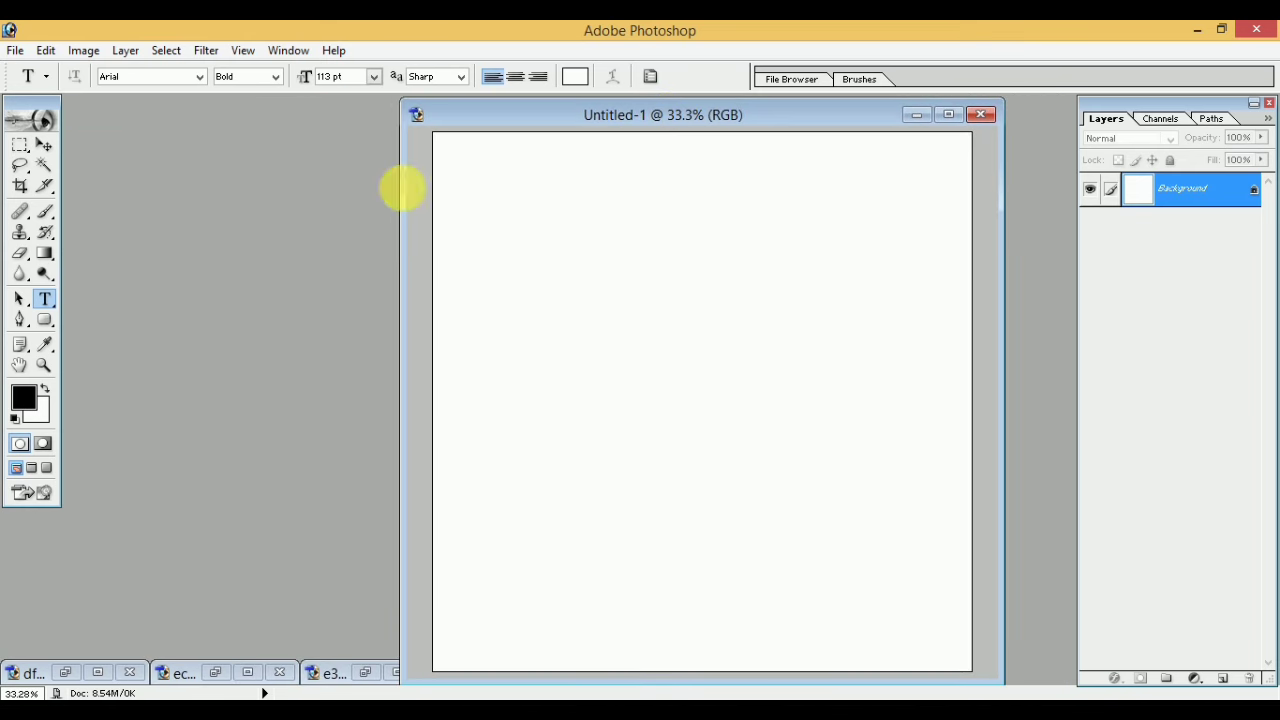
Open the yellow floral background image and place its window at the left.
left_click(15, 50)
left_click(82, 93)
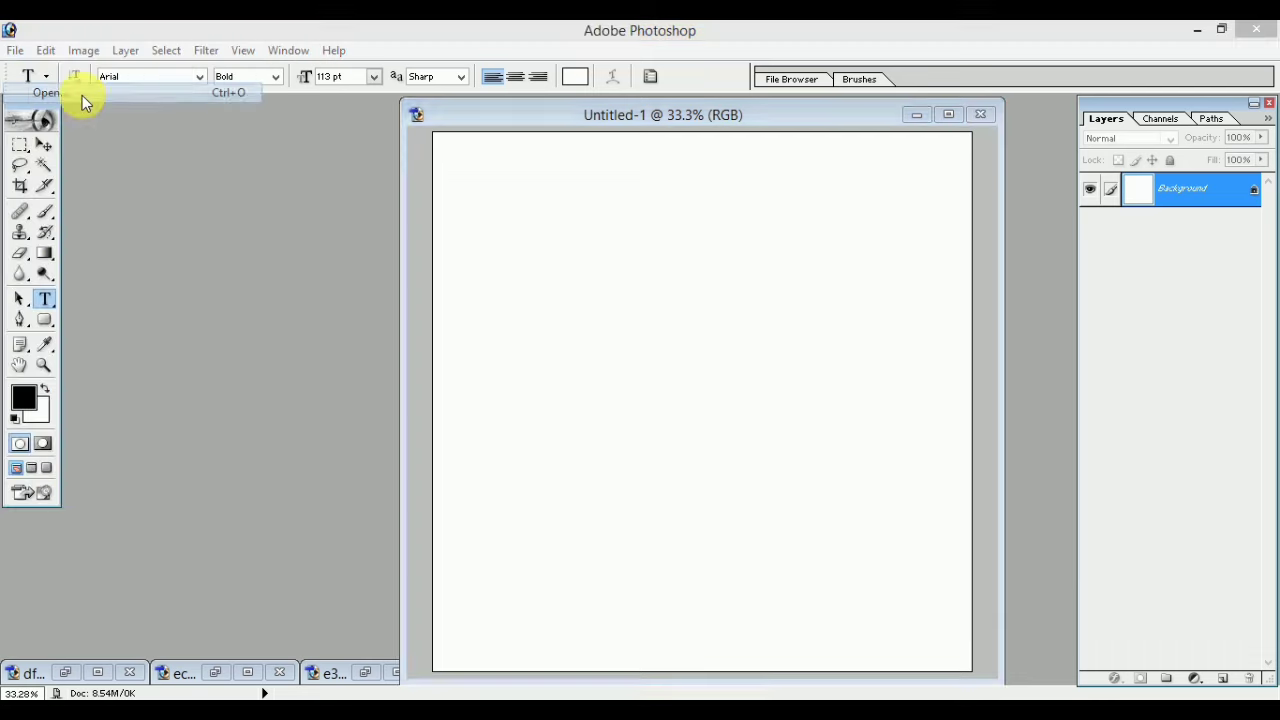
double_click(698, 214)
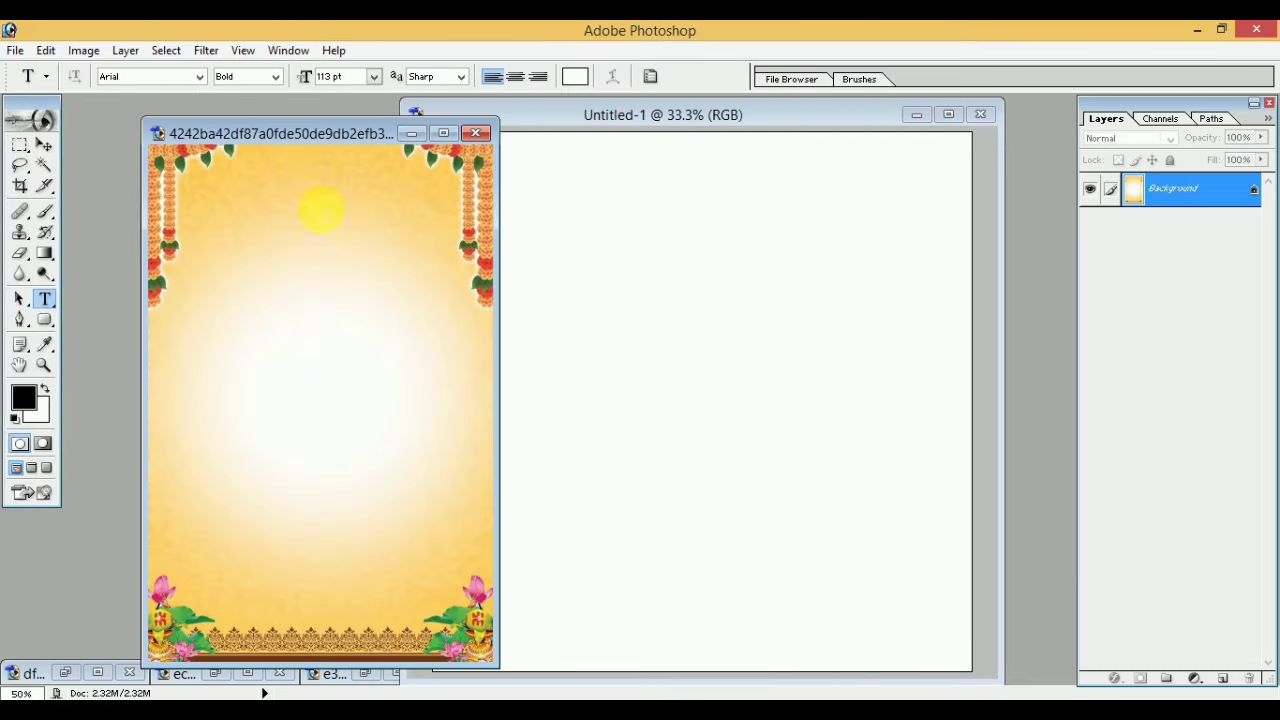
left_click_drag(310, 132, 237, 121)
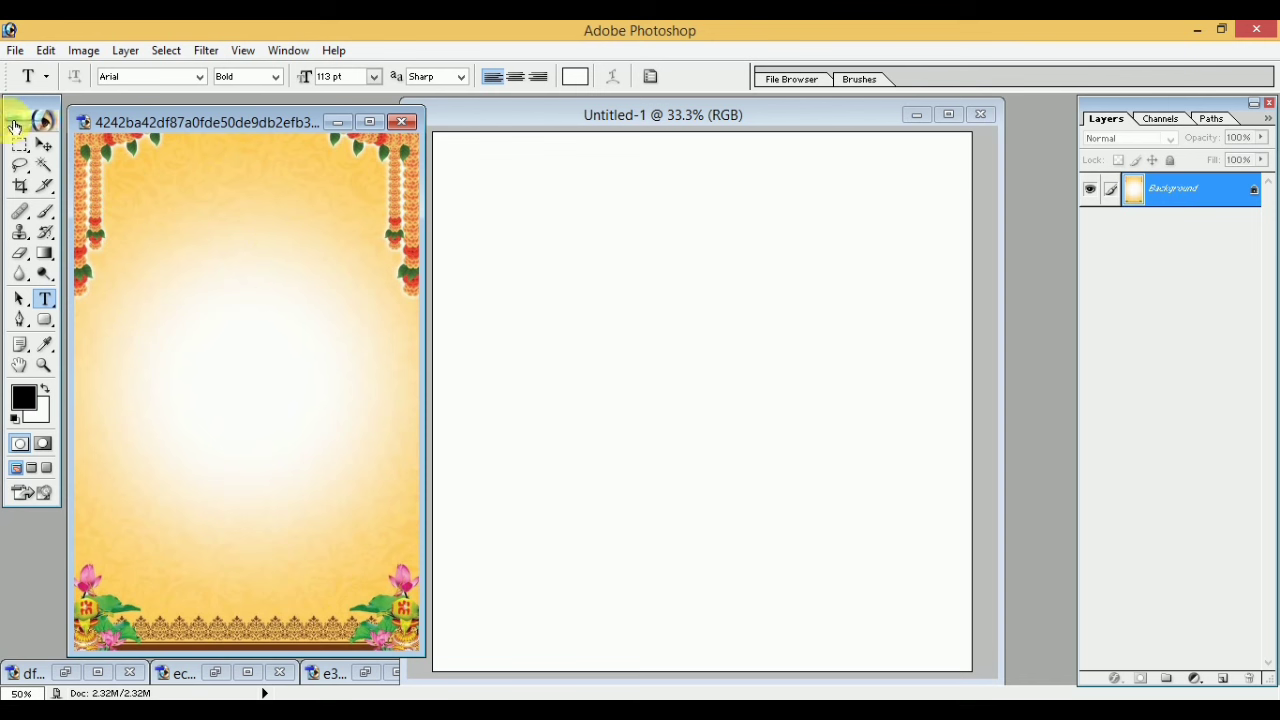
Copy the floral background into Untitled-1 as Layer 1, close the original, and align it top-left.
left_click(44, 147)
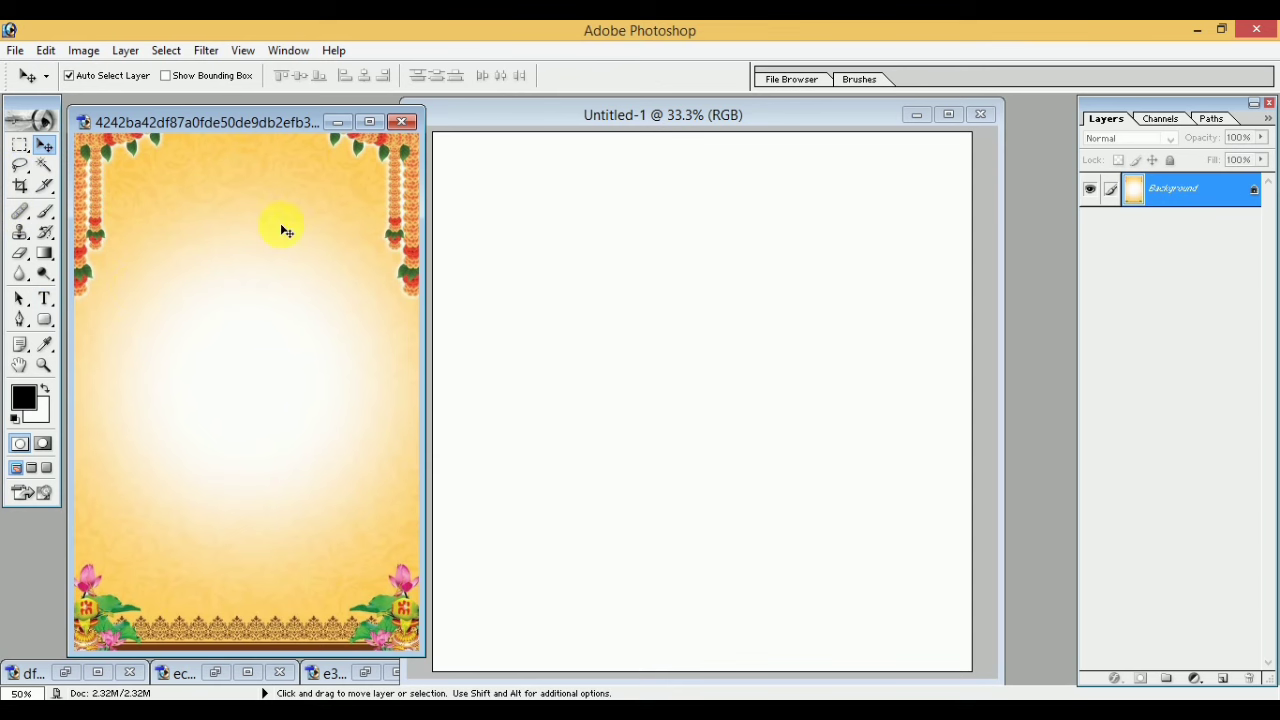
left_click_drag(282, 228, 613, 304)
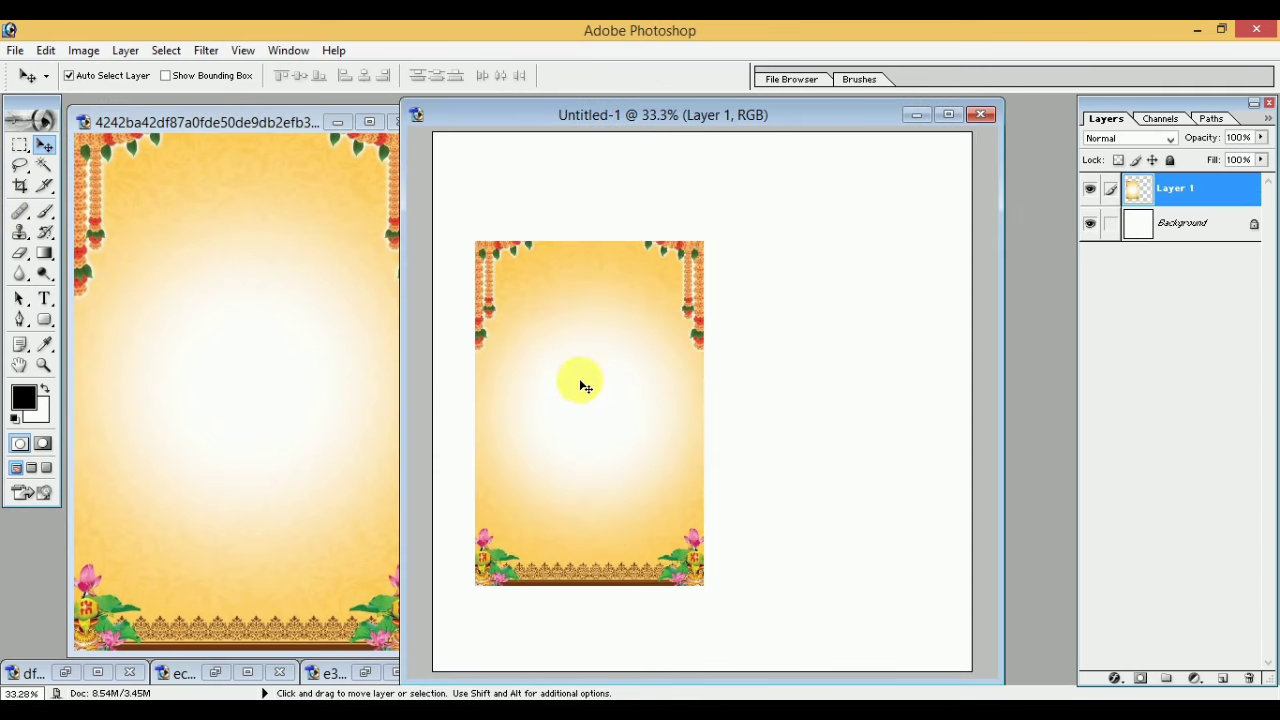
left_click(286, 127)
left_click(397, 122)
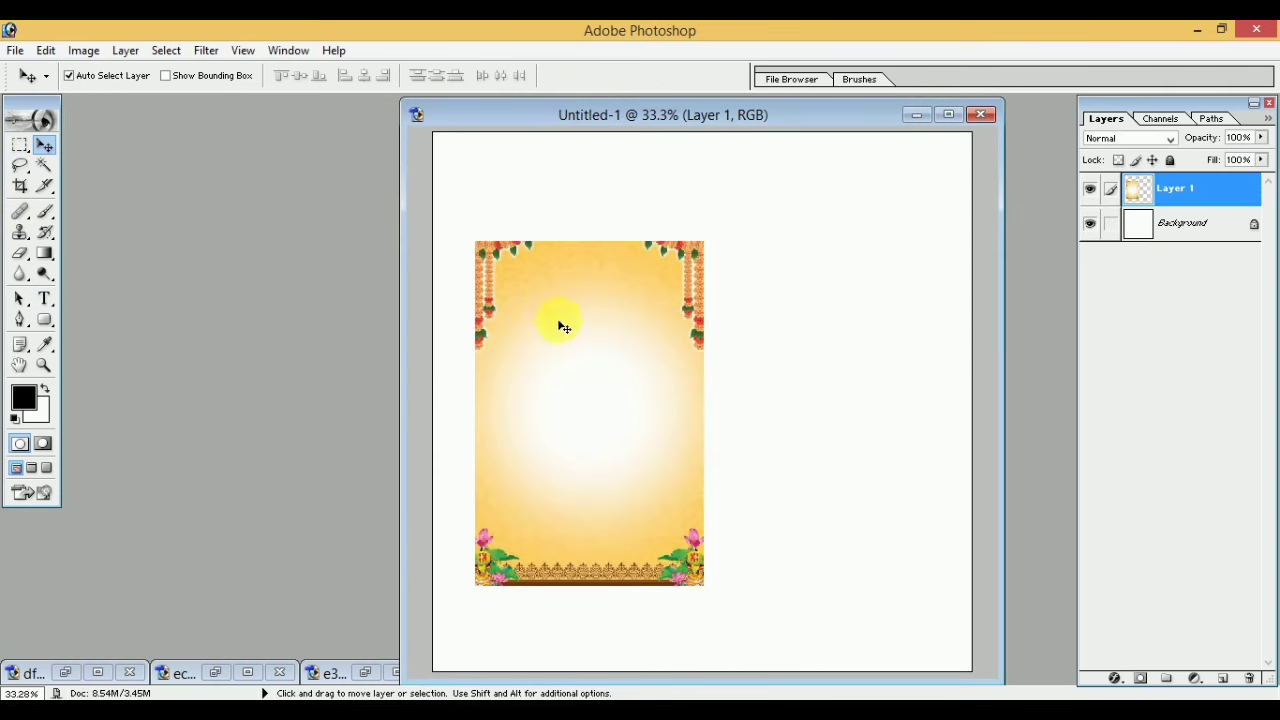
left_click_drag(556, 309, 508, 218)
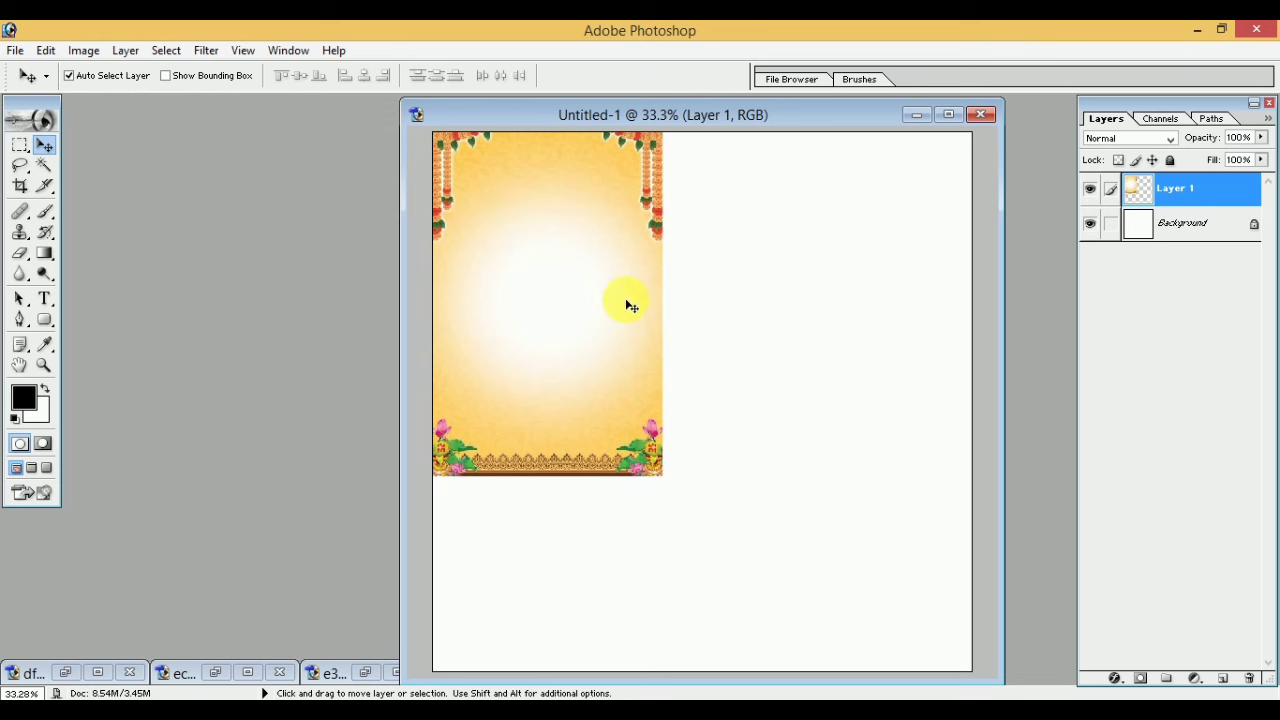
Scale Layer 1 to about 234% so it covers the whole canvas.
key("ctrl+t")
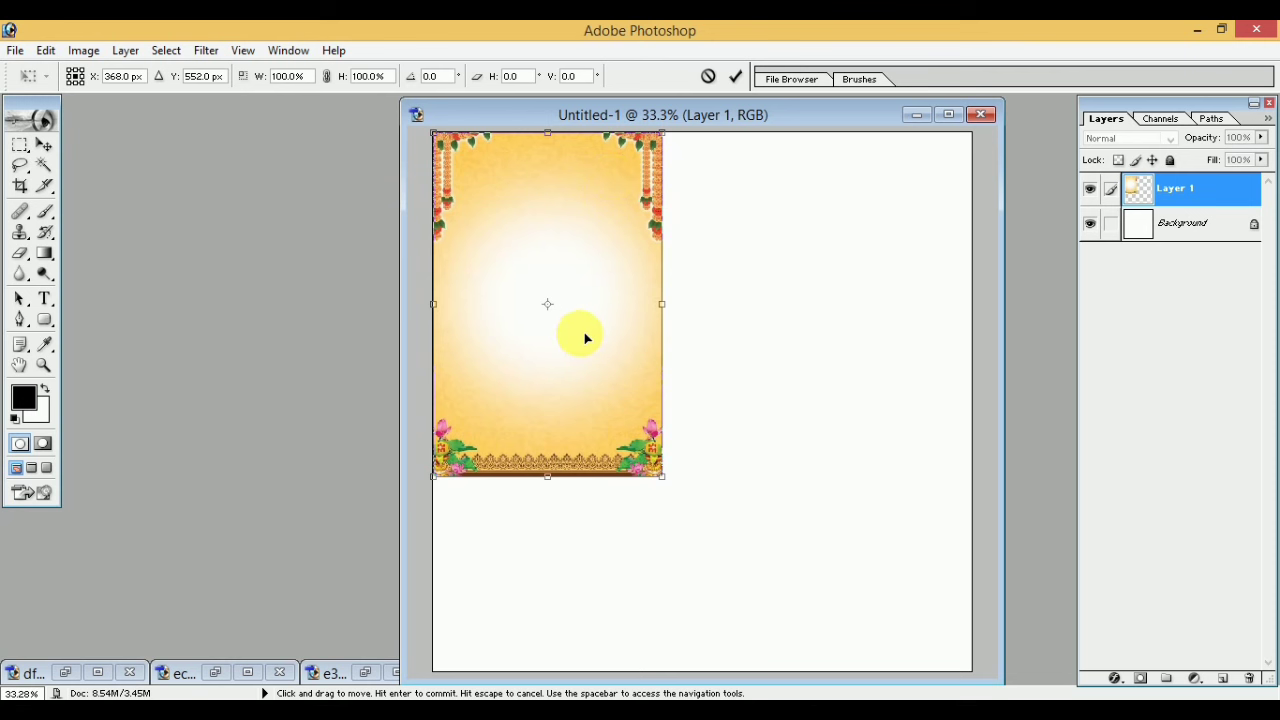
left_click_drag(669, 486, 868, 633)
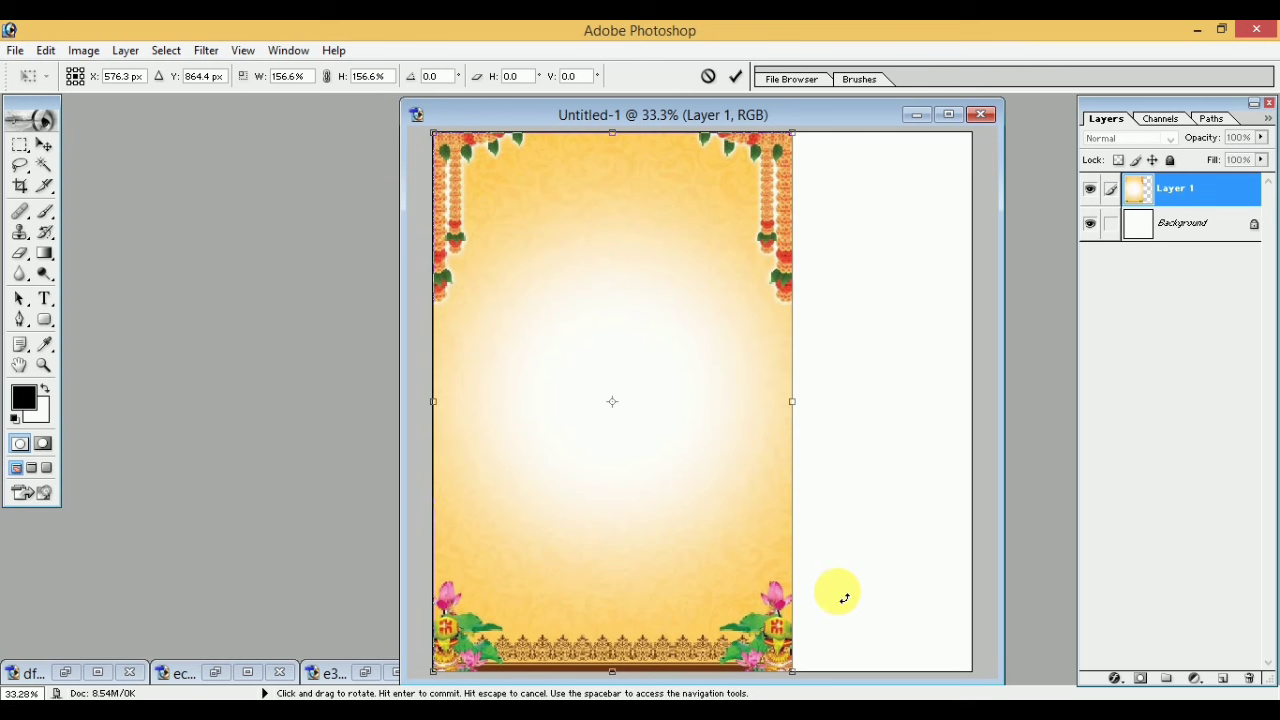
key("ctrl+minus")
key("ctrl+minus")
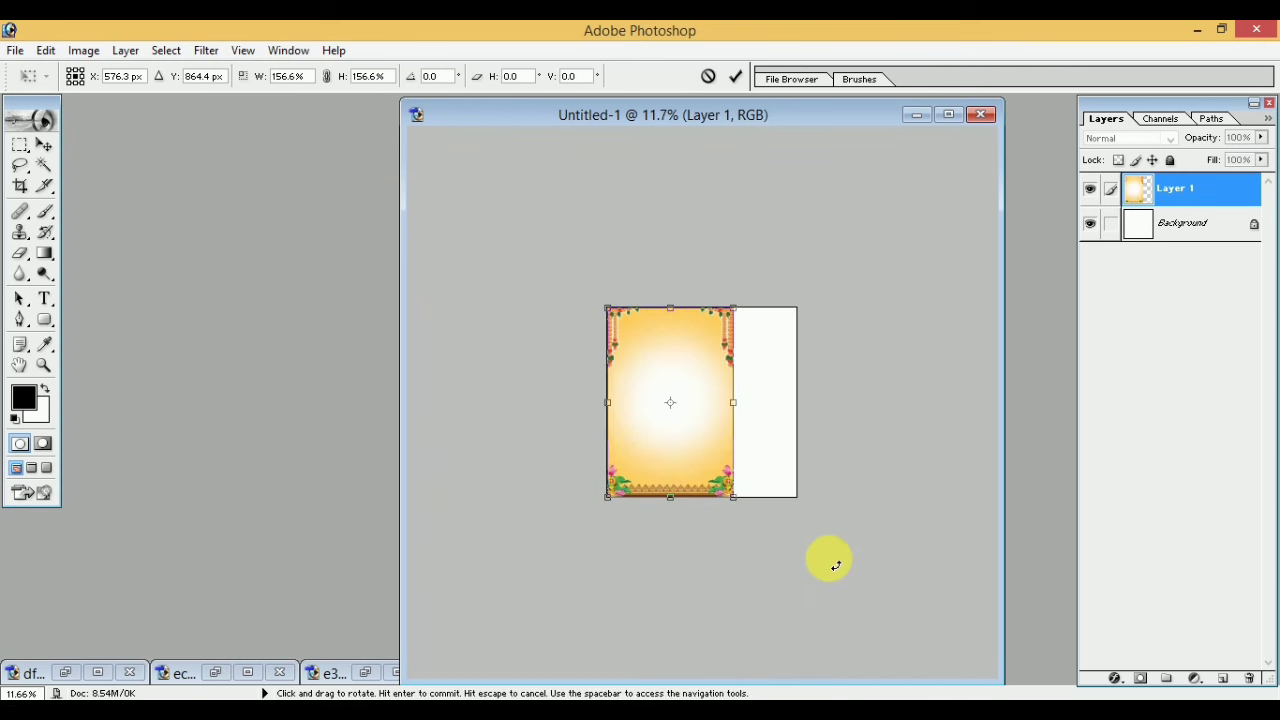
key("ctrl+minus")
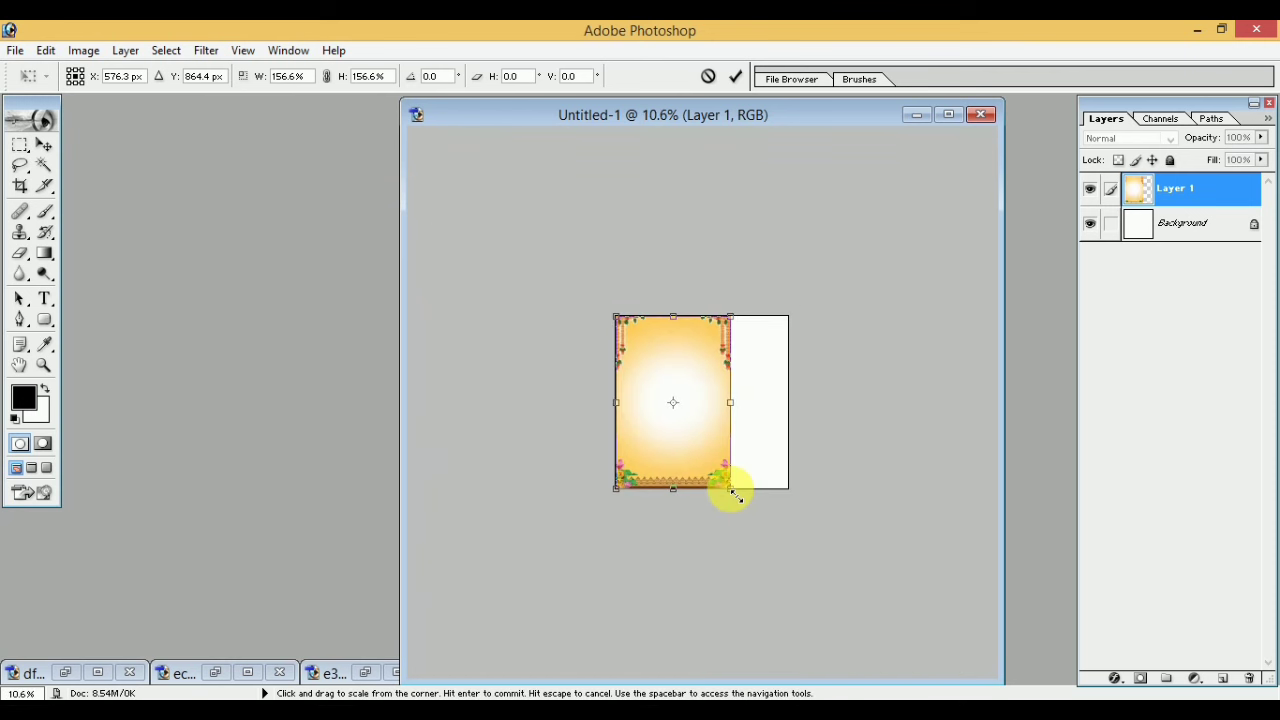
left_click_drag(731, 490, 808, 570)
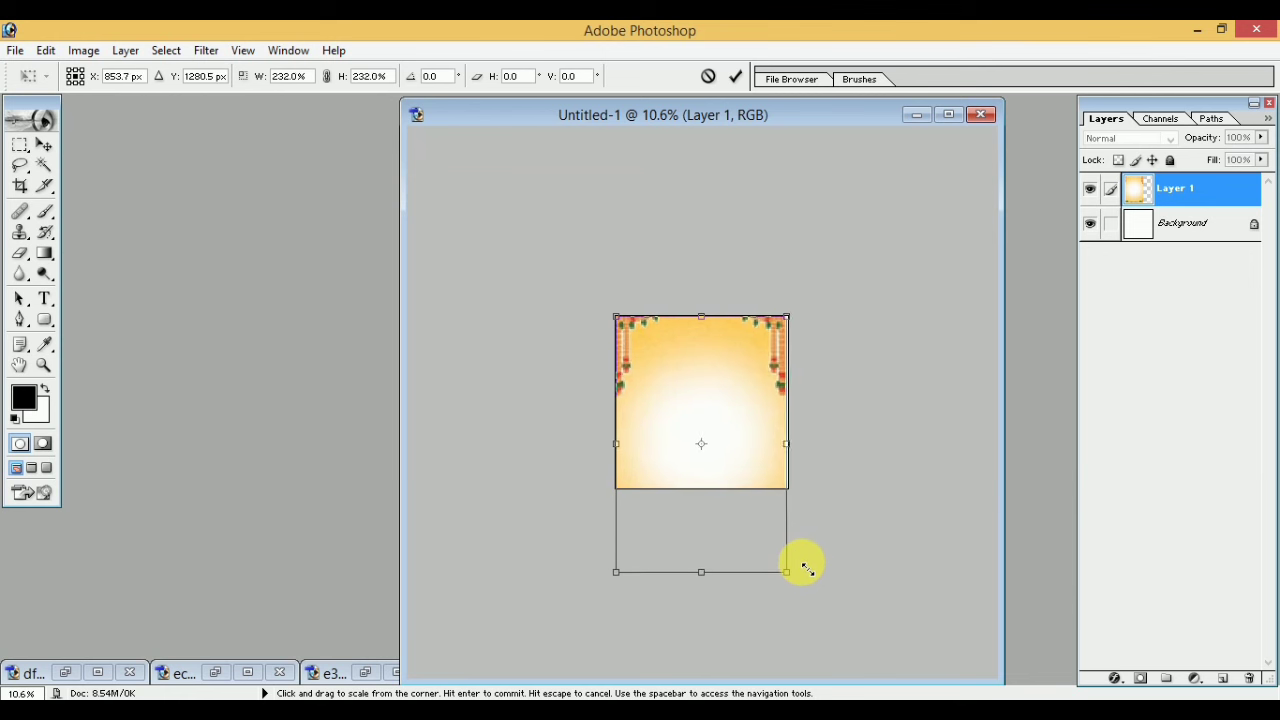
left_click_drag(808, 570, 809, 572)
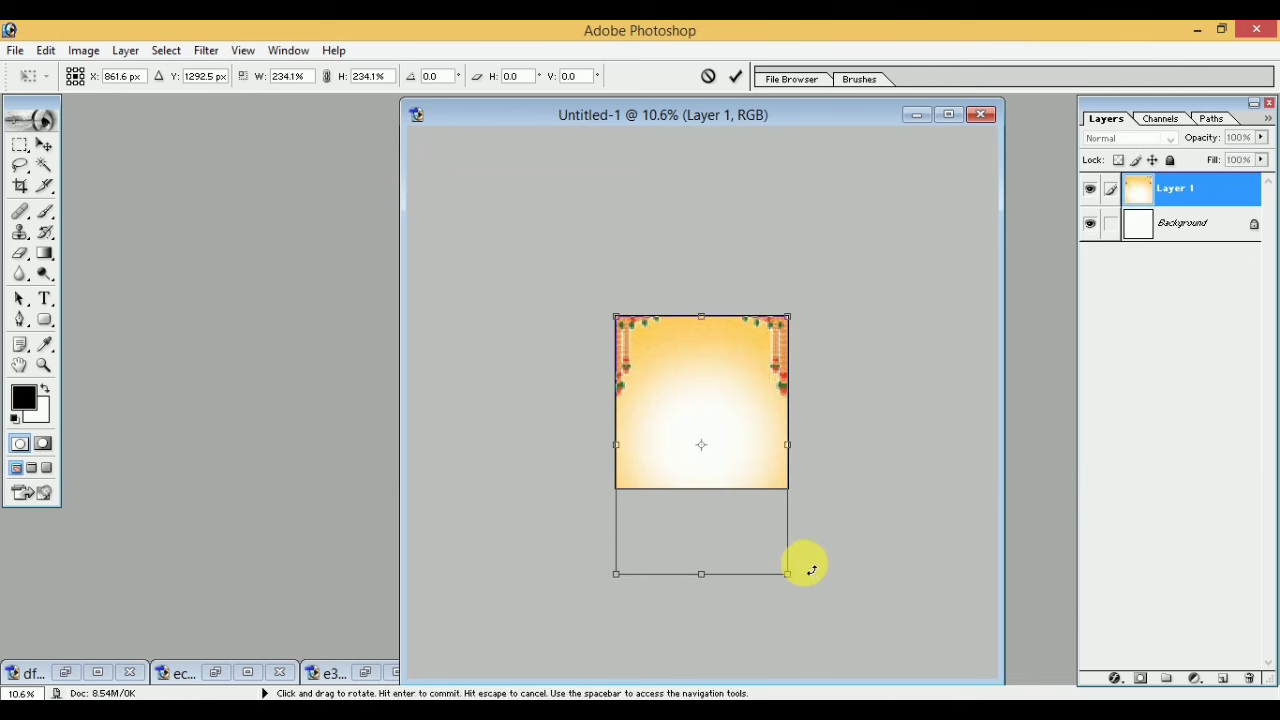
left_click(738, 80)
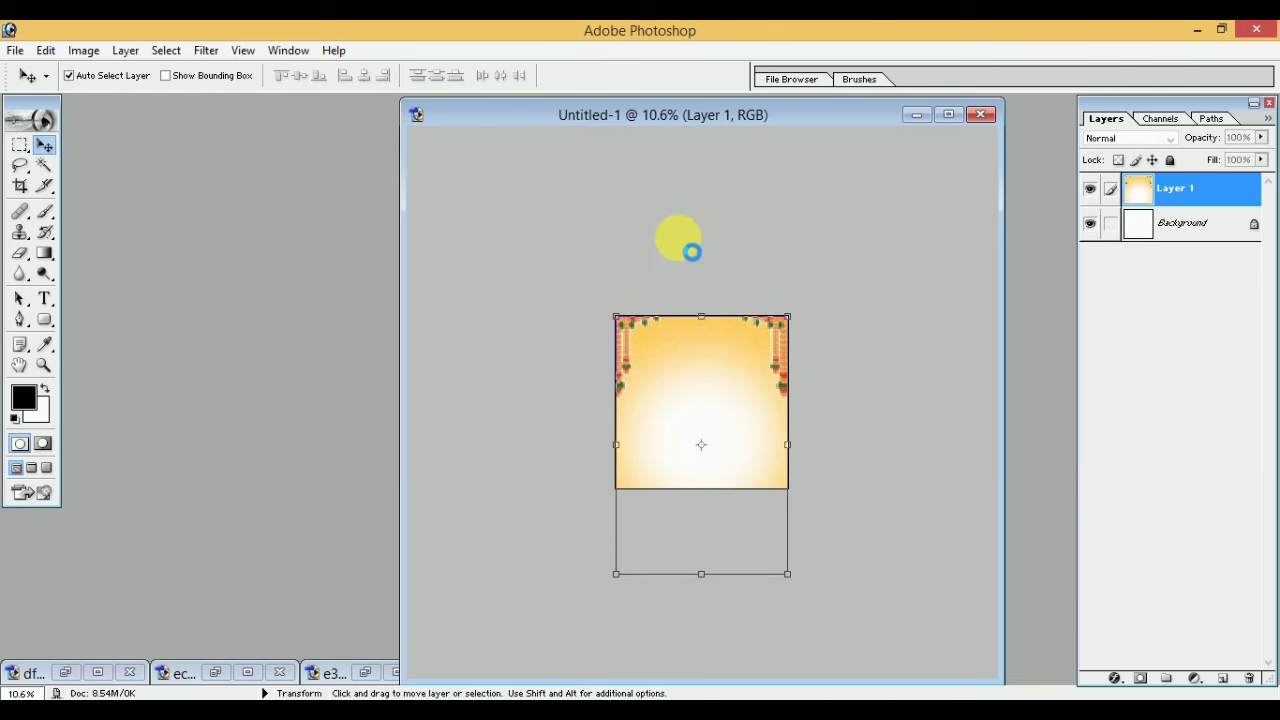
scroll(690, 247, "up", 2)
scroll(688, 246, "up", 2)
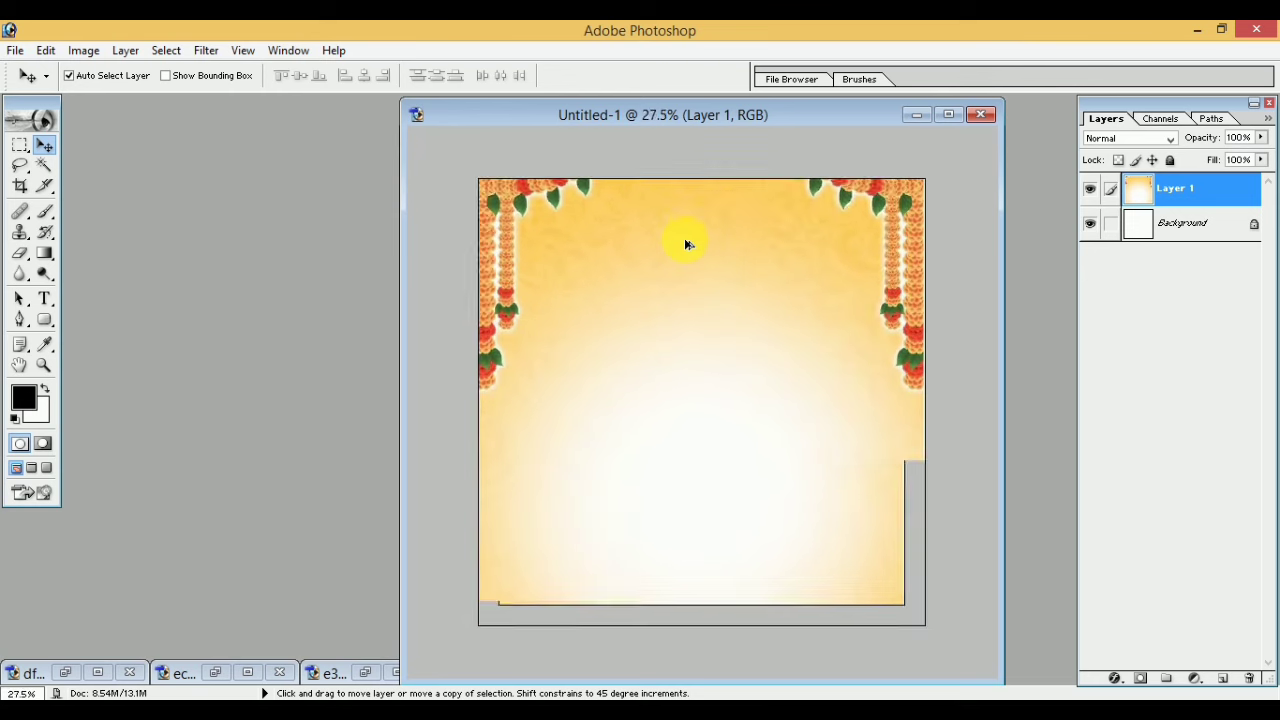
scroll(686, 244, "up", 1)
scroll(686, 244, "up", 1)
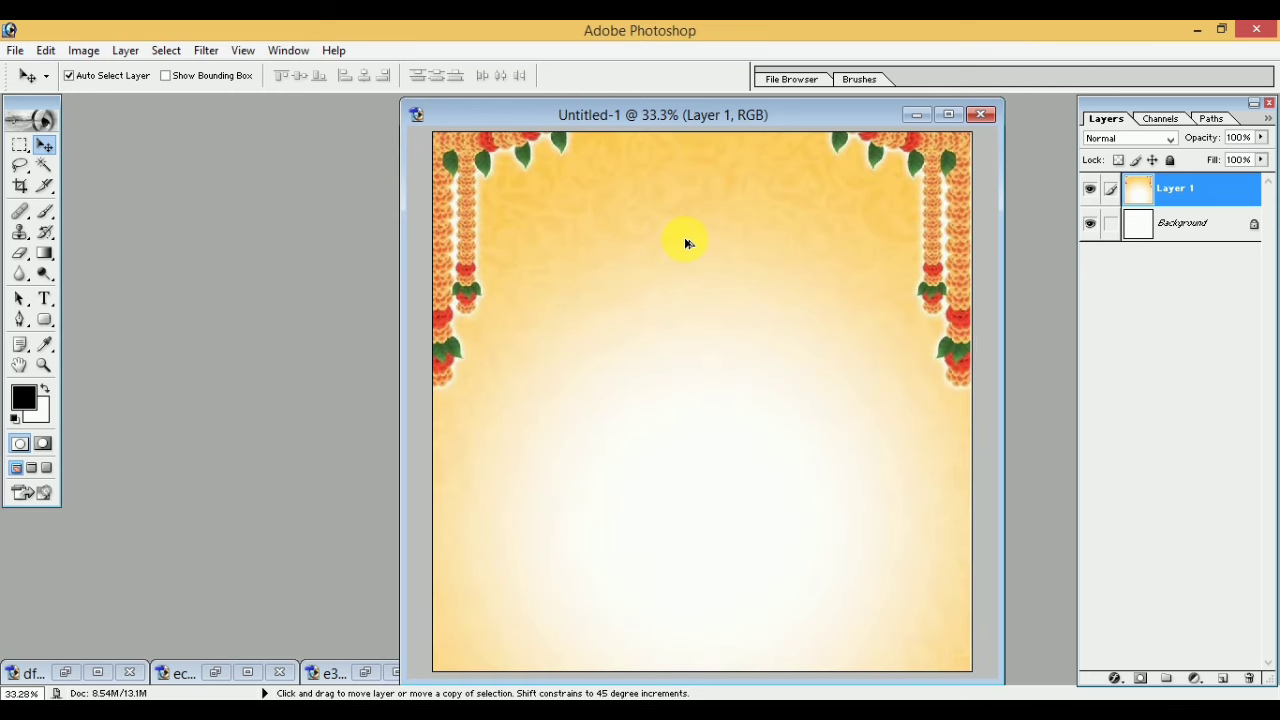
scroll(686, 244, "down", 1)
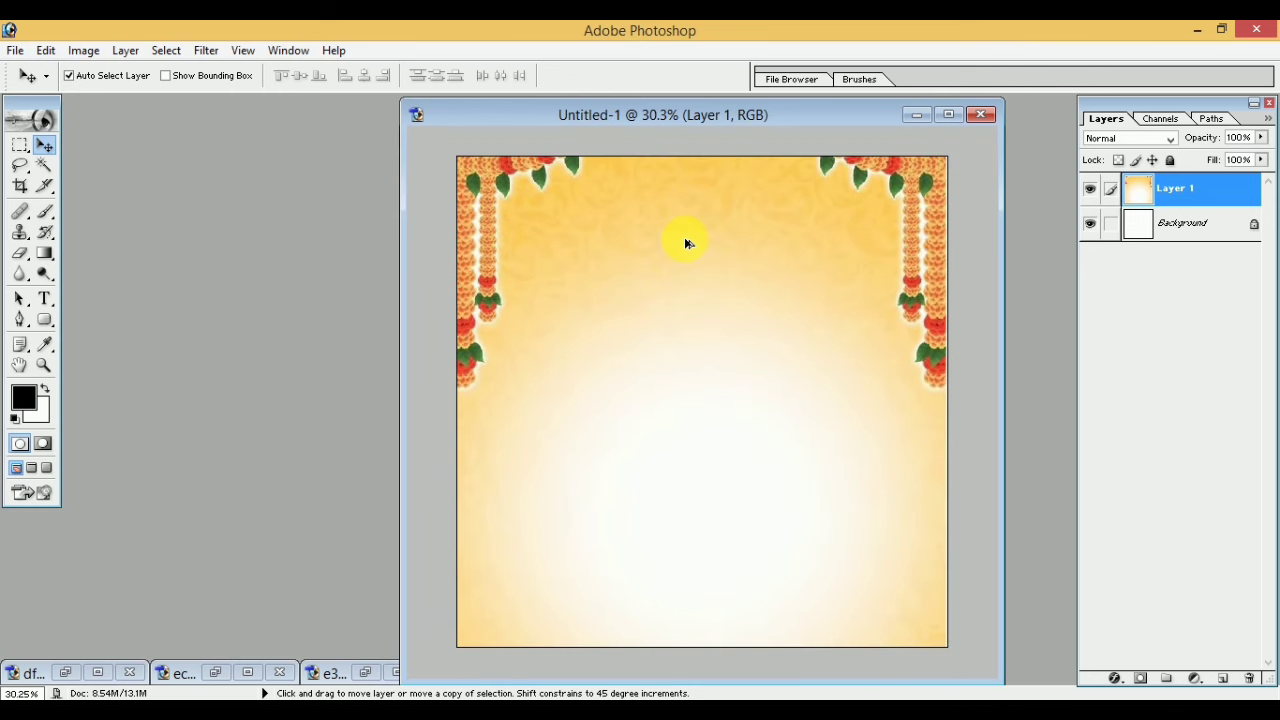
Add a Brightness/Contrast adjustment layer with brightness +23 and contrast +7.
left_click(1206, 684)
left_click(1154, 506)
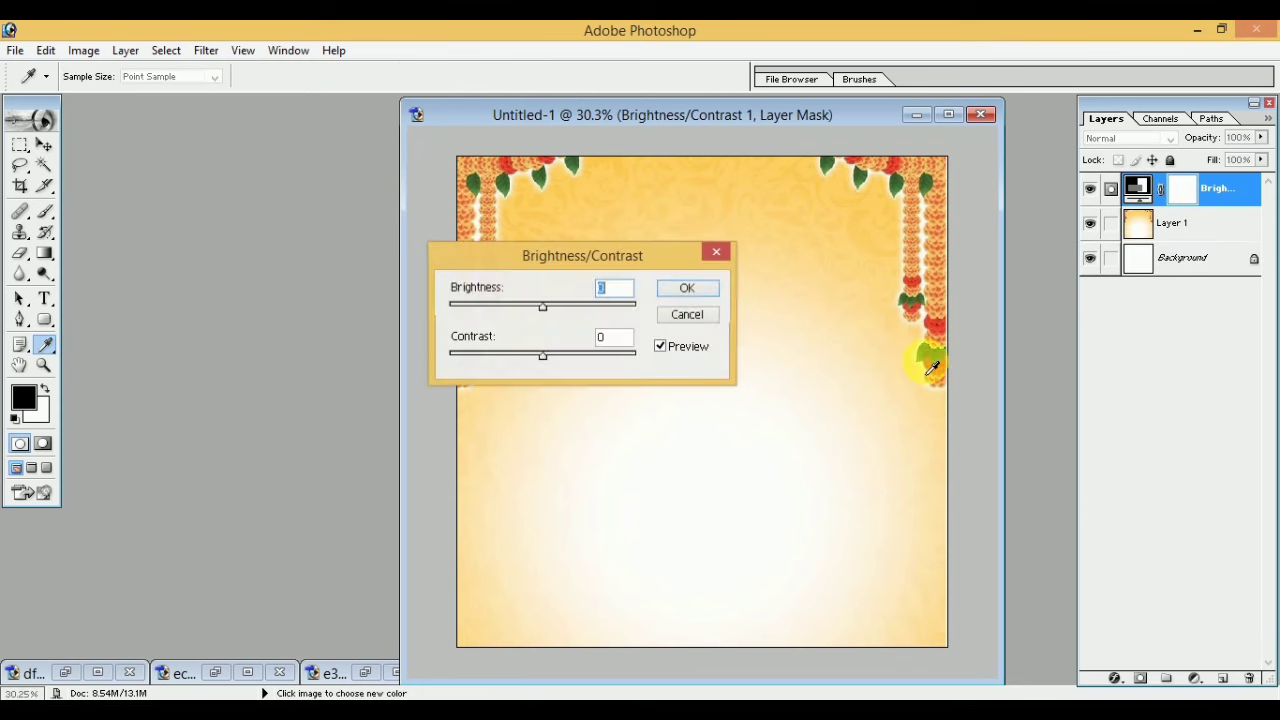
left_click(565, 307)
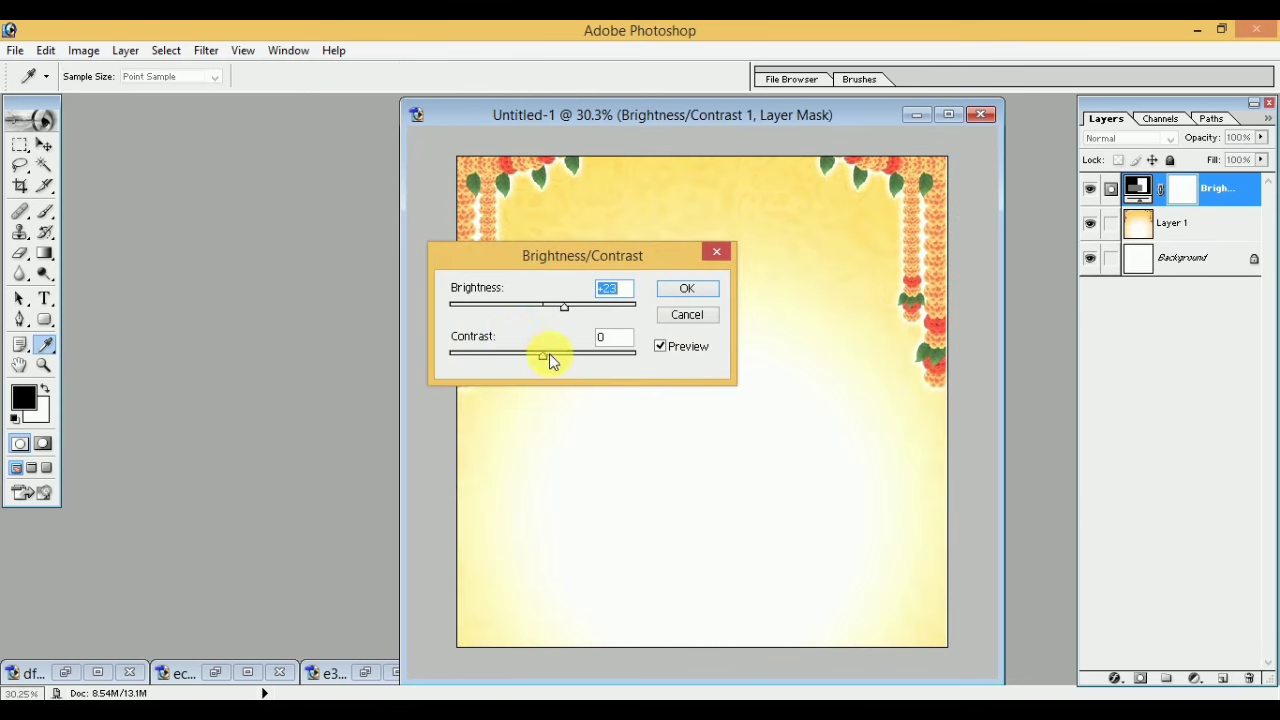
left_click(549, 355)
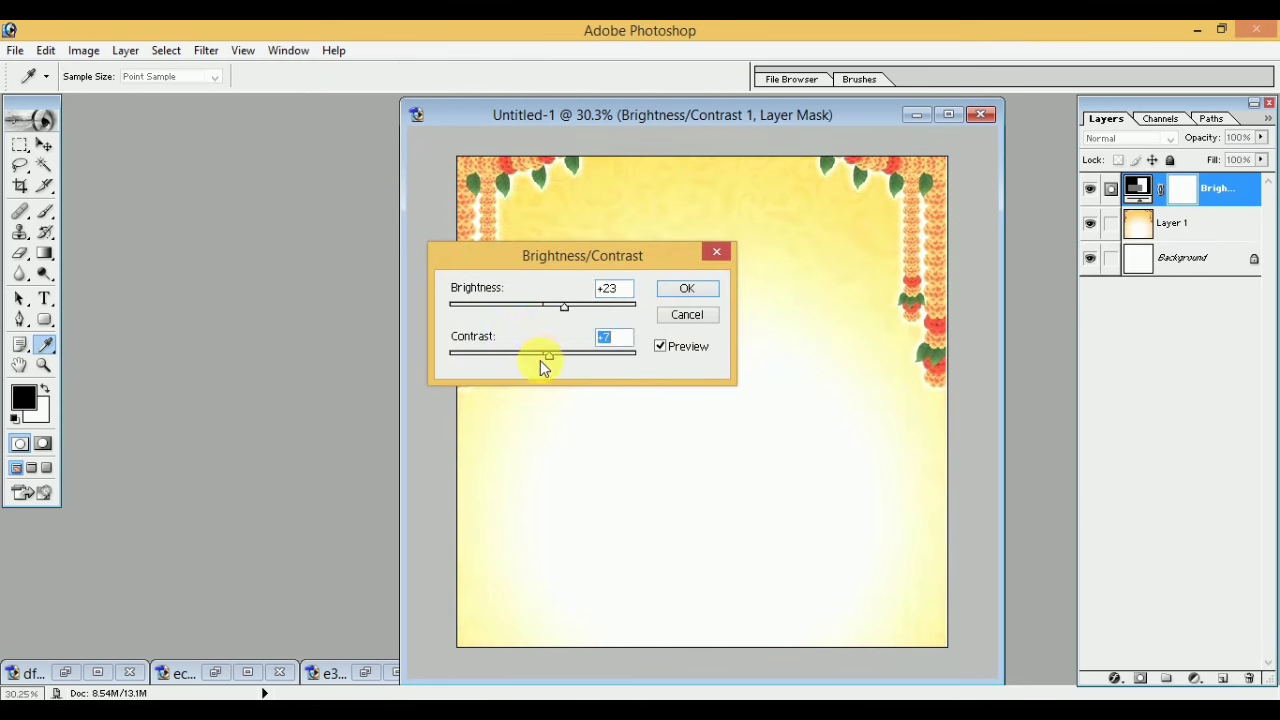
left_click(687, 289)
key("v")
key("x")
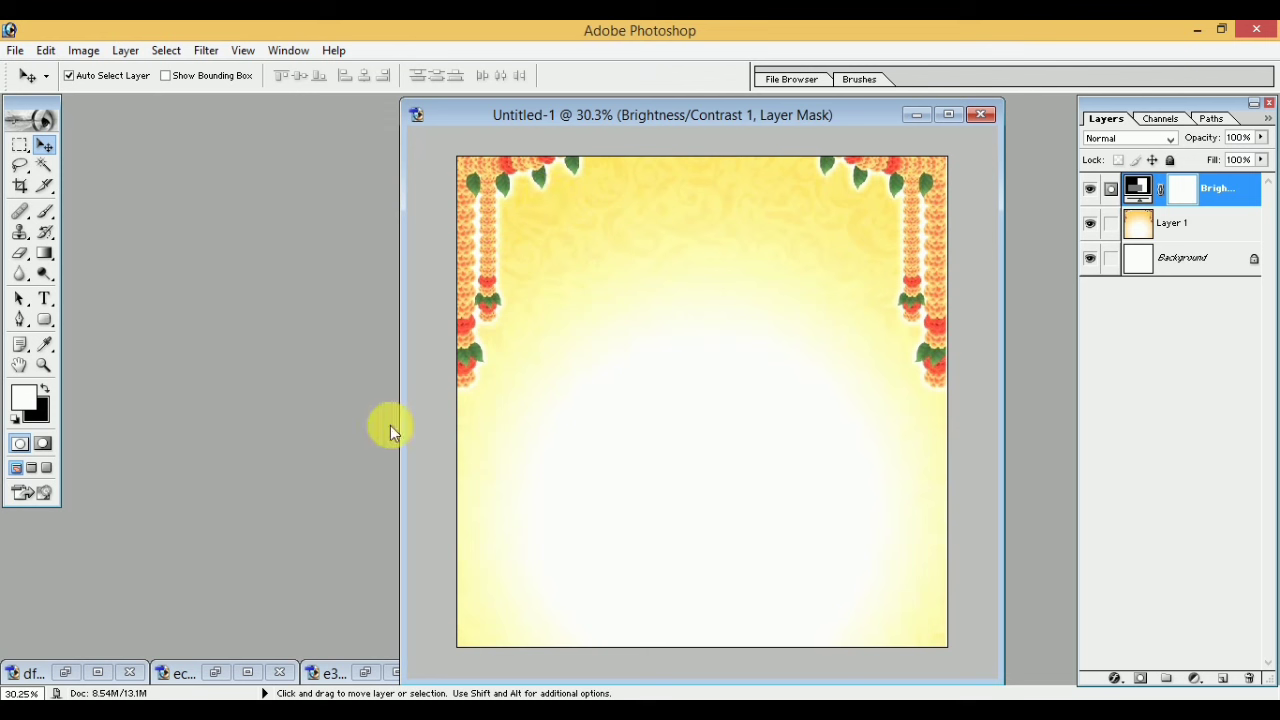
Set the Type tool to the RAJ 08 font in black and start text at the poster top.
left_click(44, 300)
left_click(199, 77)
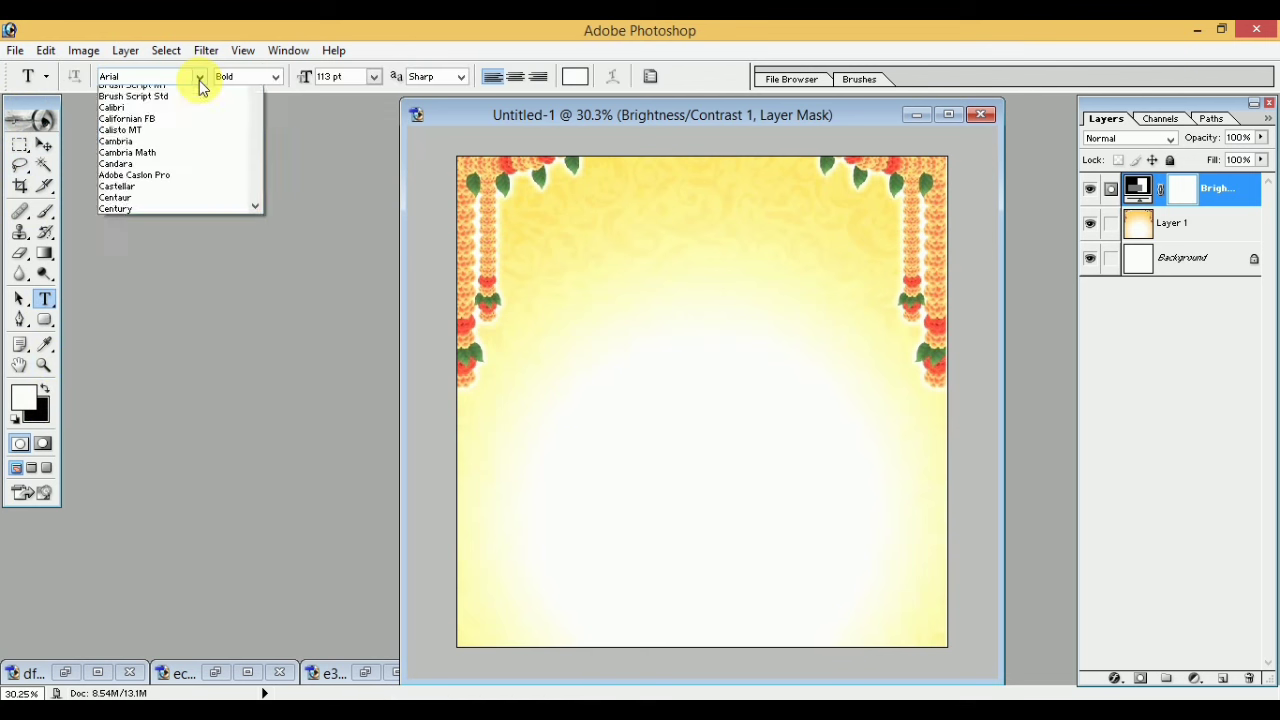
left_click_drag(252, 115, 257, 235)
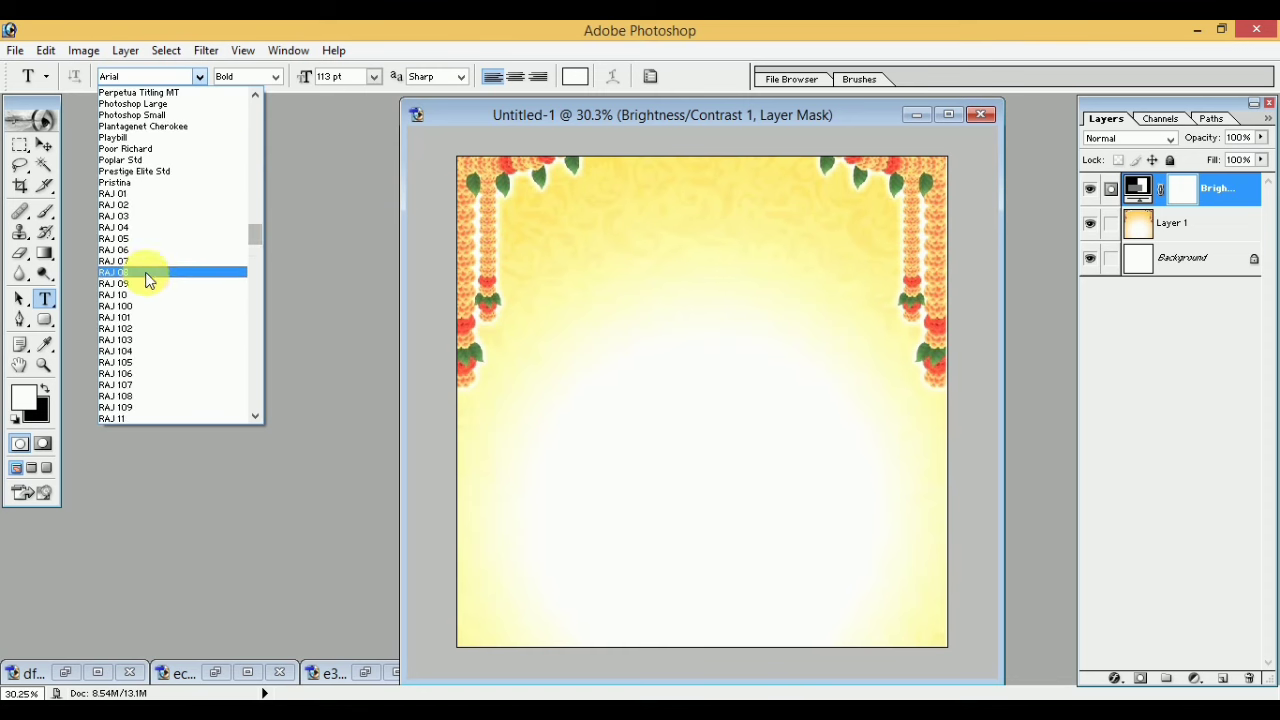
left_click(143, 272)
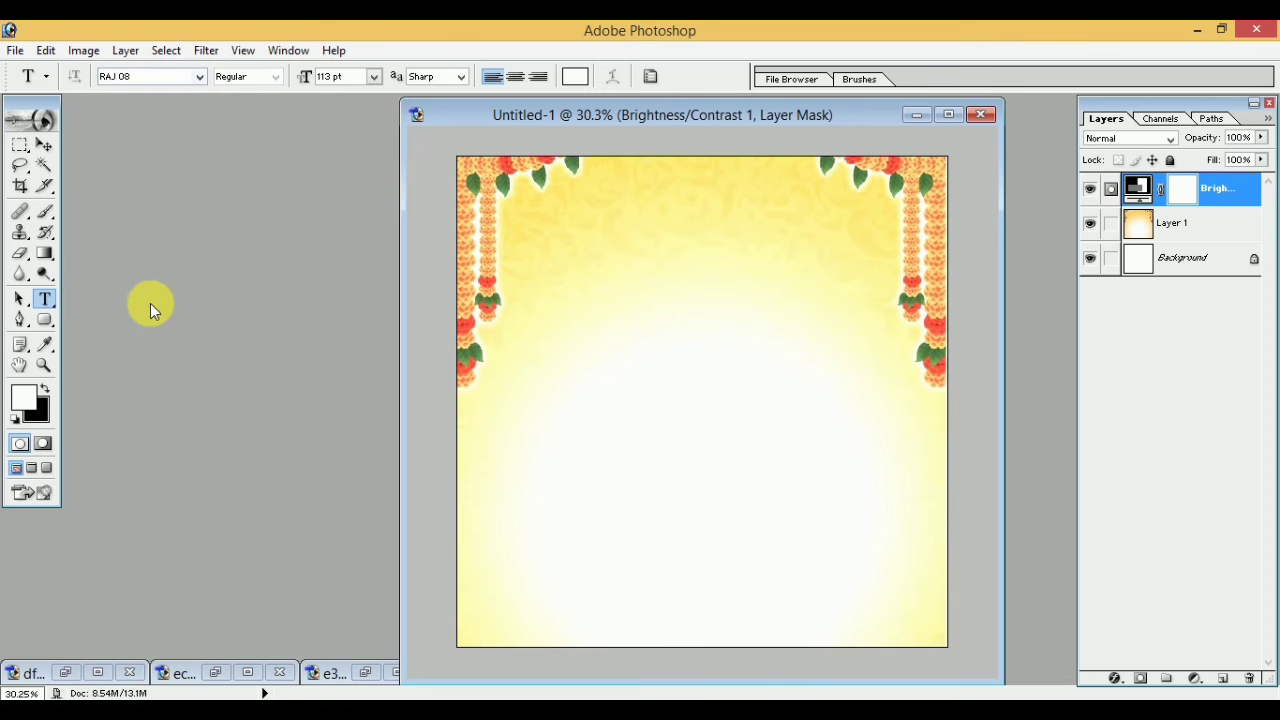
left_click(578, 76)
mouse_move(917, 300)
left_mouse_down()
mouse_move(769, 503)
mouse_move(712, 528)
left_mouse_up()
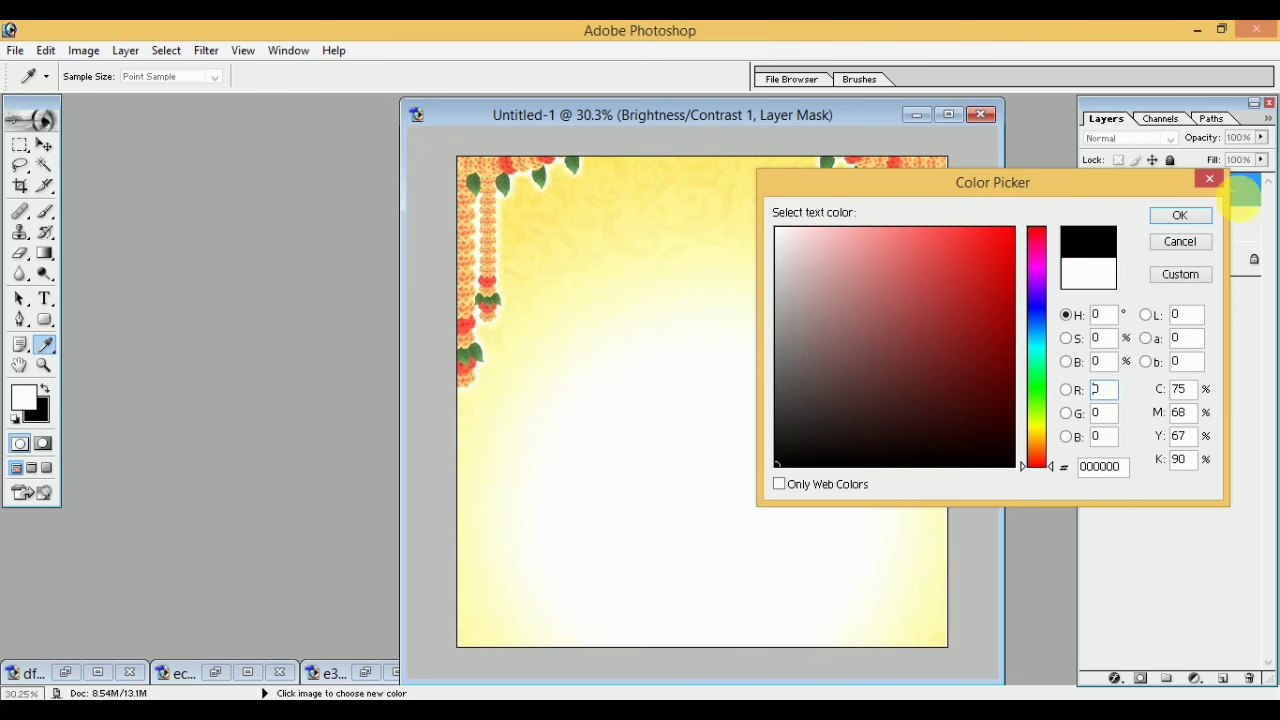
left_click(1203, 216)
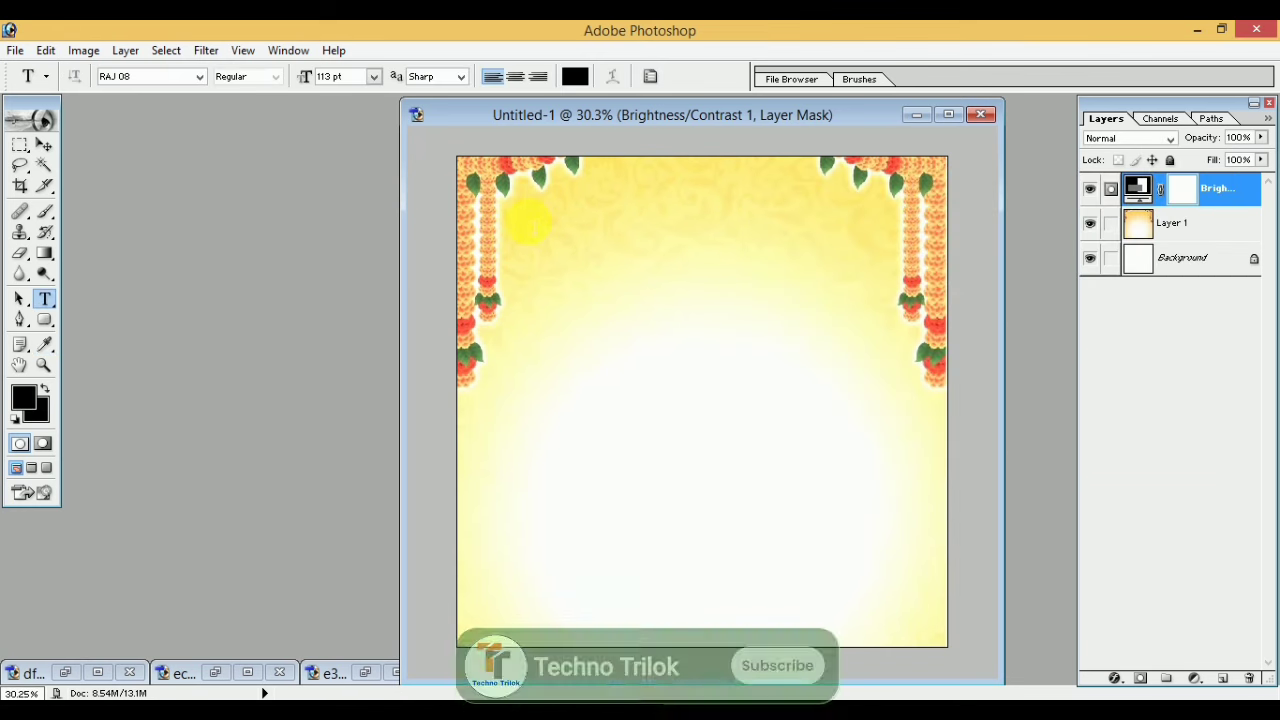
left_click(530, 213)
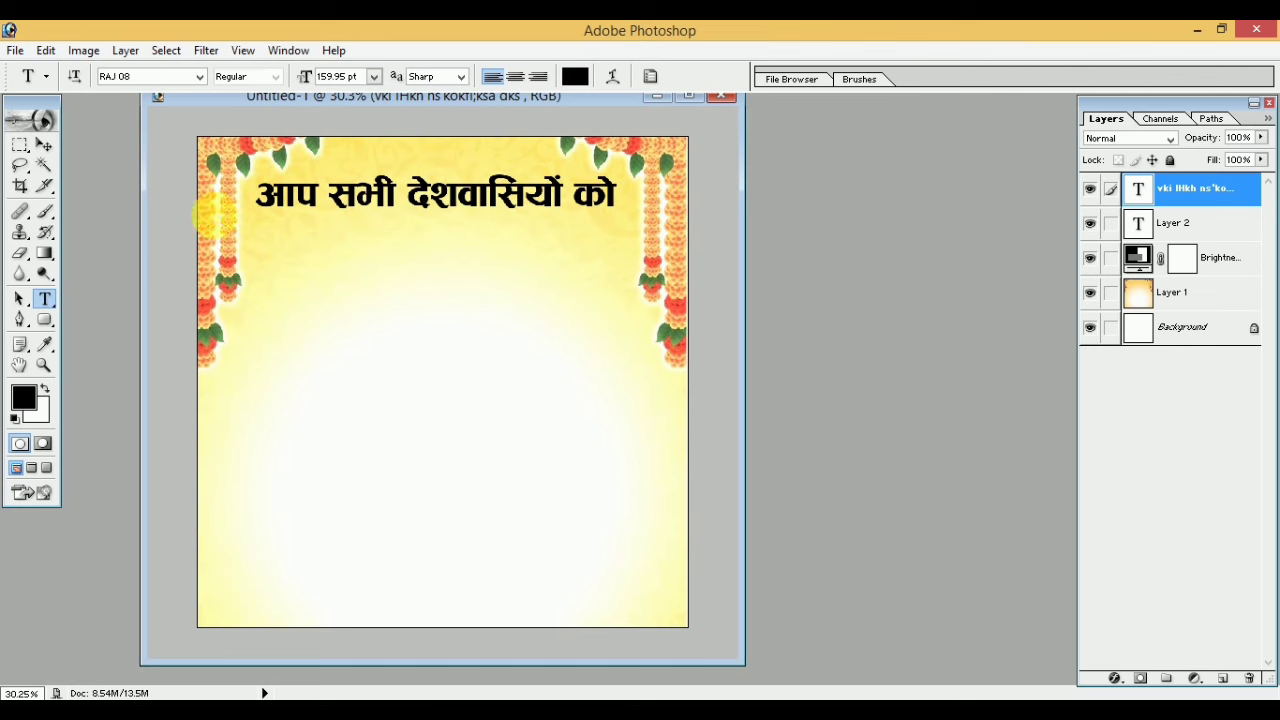
Open the दीपावली, की हार्दिक शुभकामनाएं, भाई दूज and गोवर्धन पूजा title PNGs together.
left_click(15, 50)
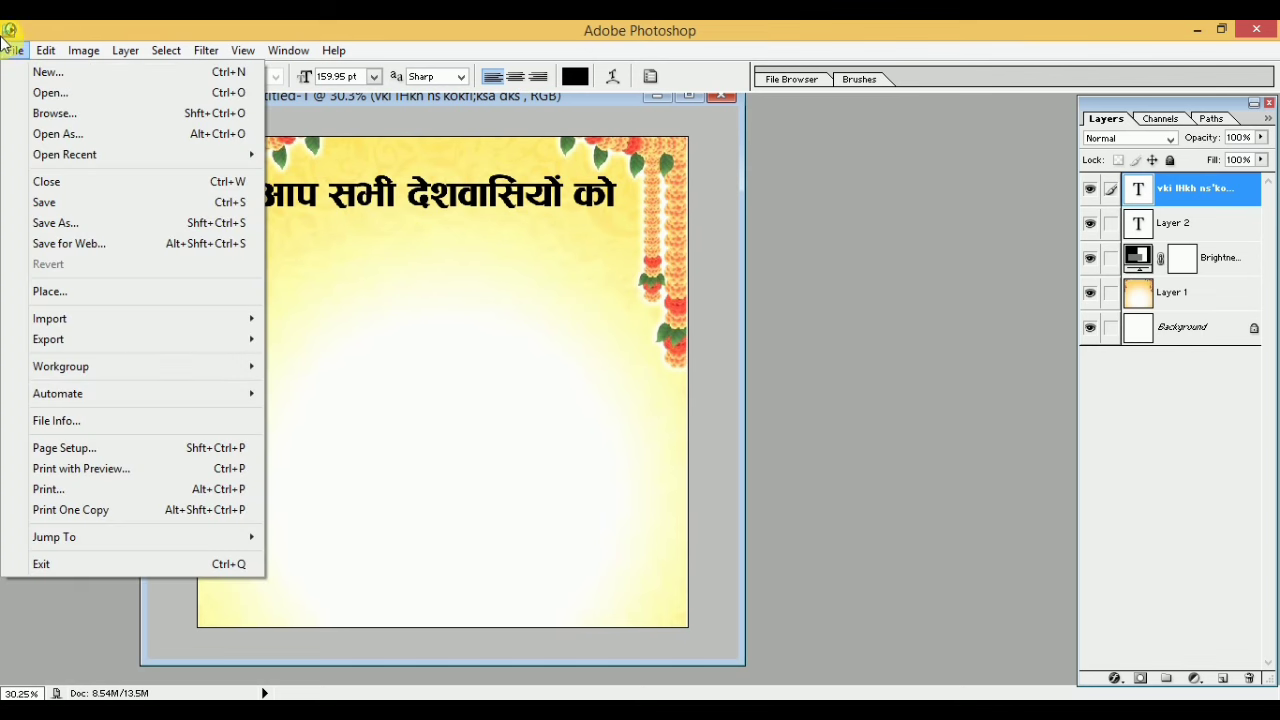
left_click(74, 92)
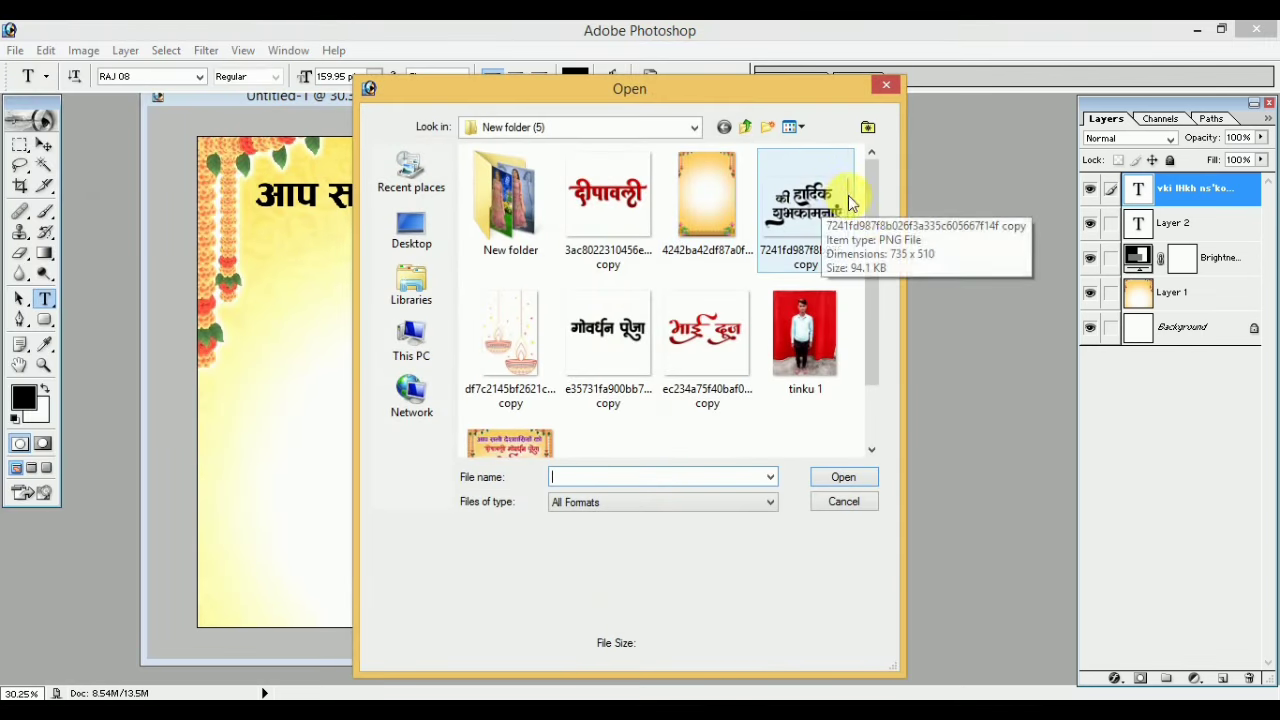
scroll(848, 195, "down", 1)
scroll(860, 208, "up", 1)
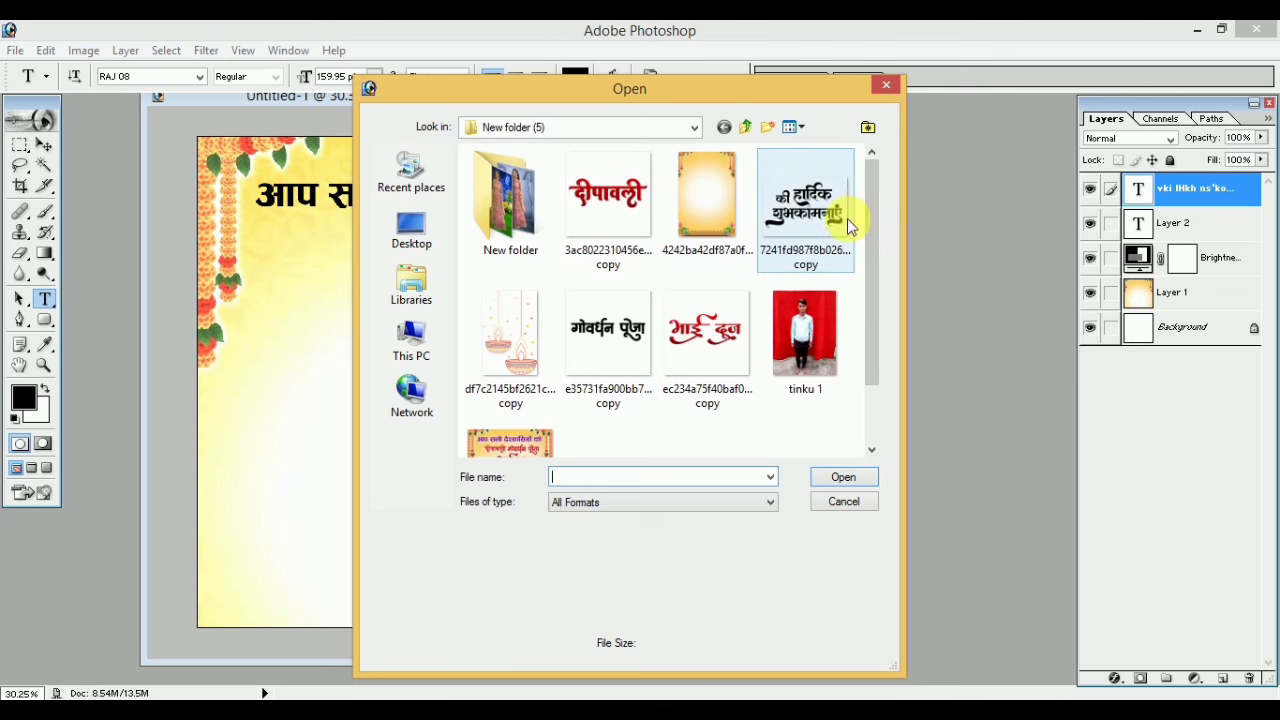
left_click(622, 205)
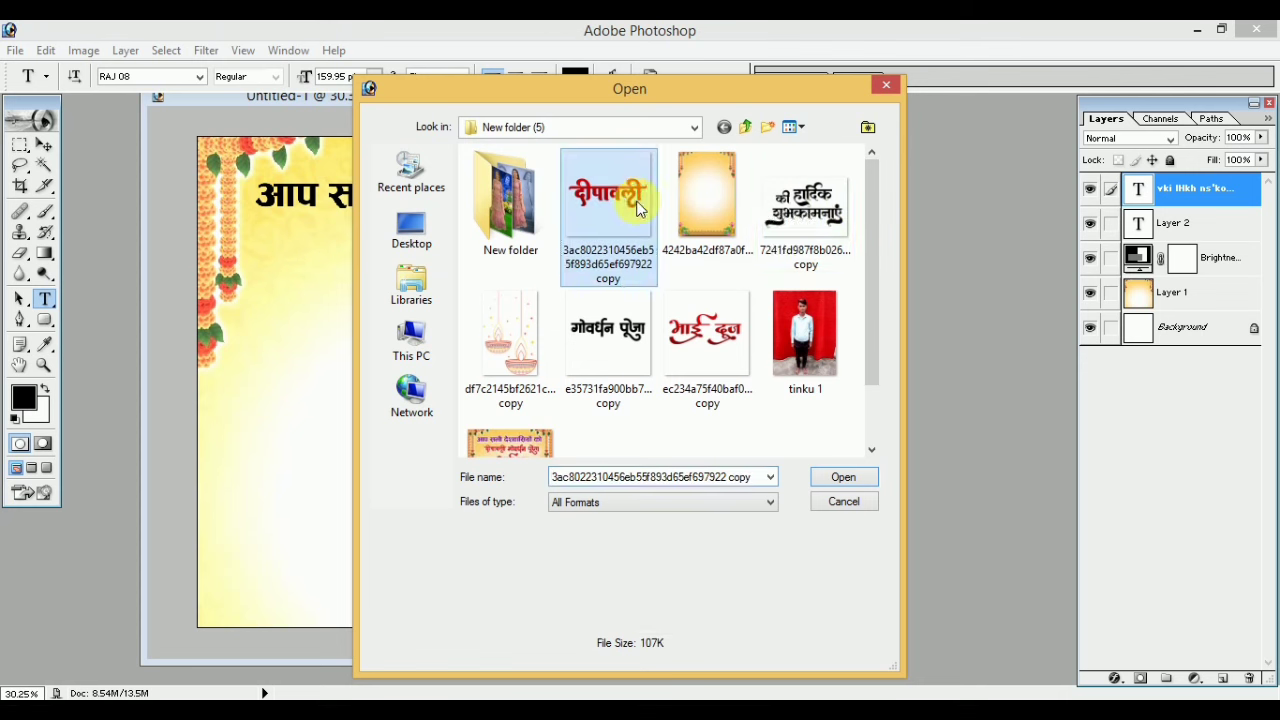
left_click(805, 200, "ctrl")
left_click(706, 330, "ctrl")
left_click(617, 318, "ctrl")
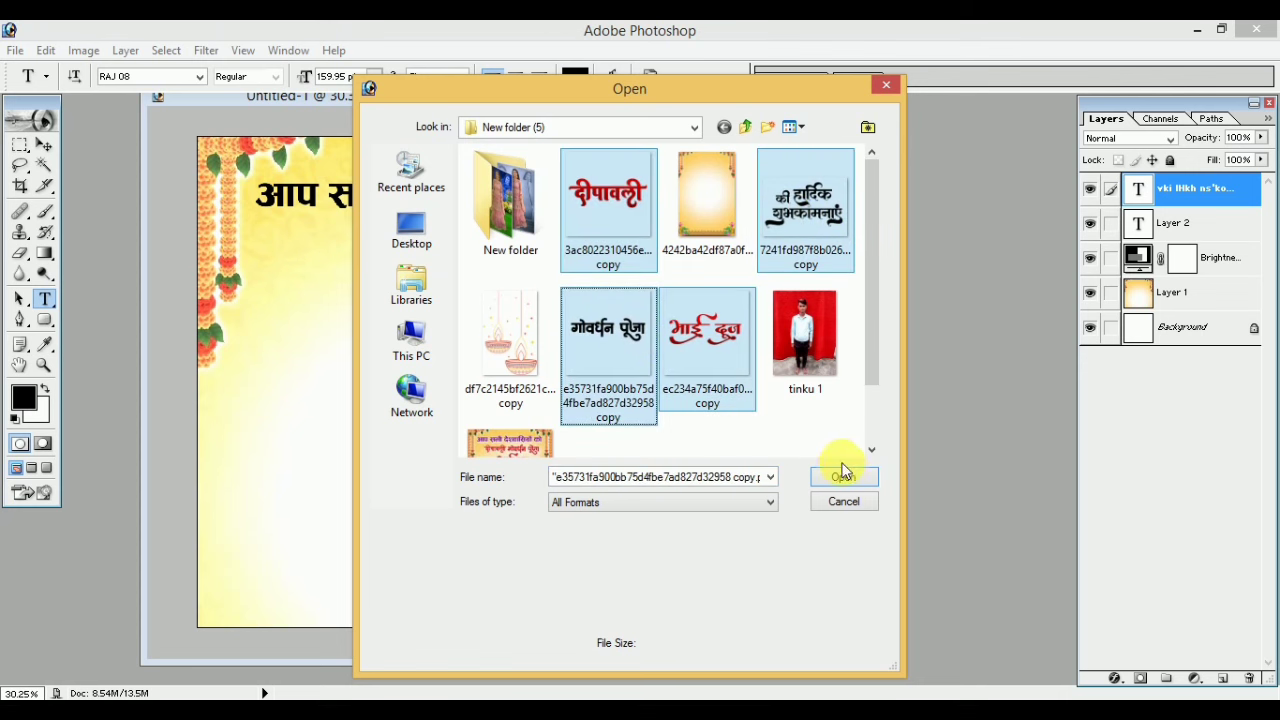
left_click(845, 477)
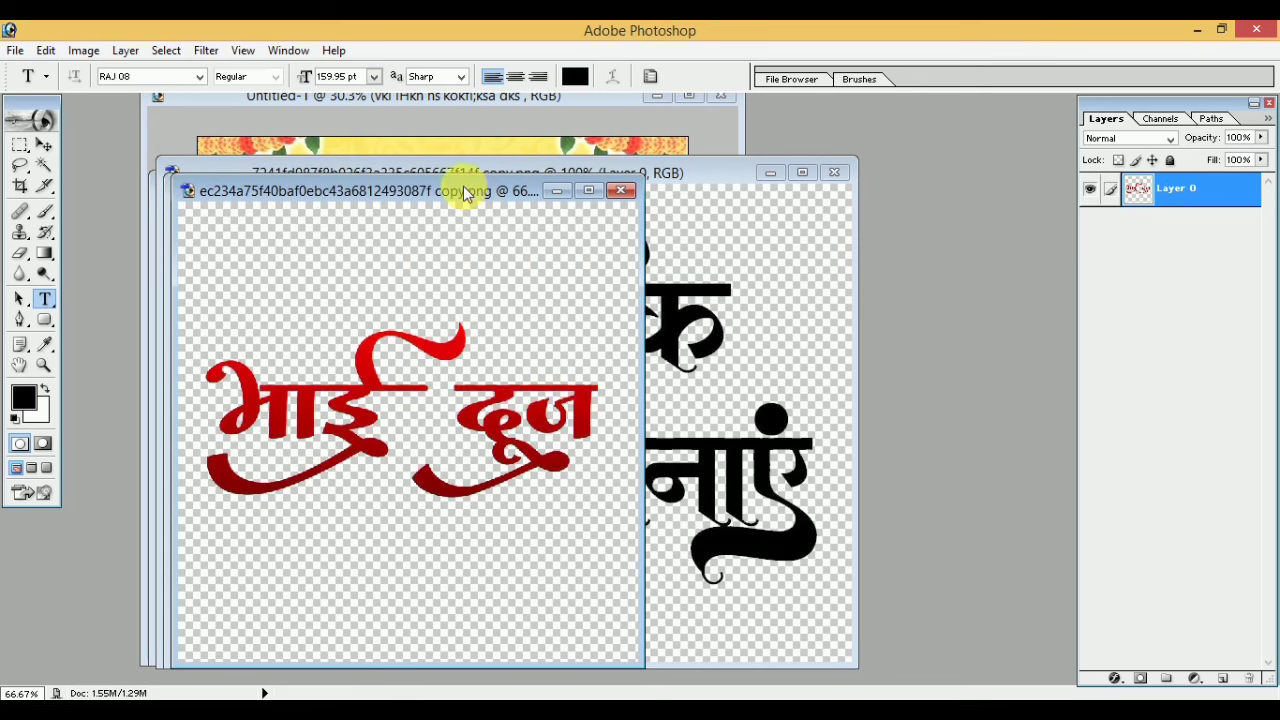
Spread the four title image windows so the दीपावली image is in front.
left_click_drag(463, 190, 1028, 207)
left_click(420, 192)
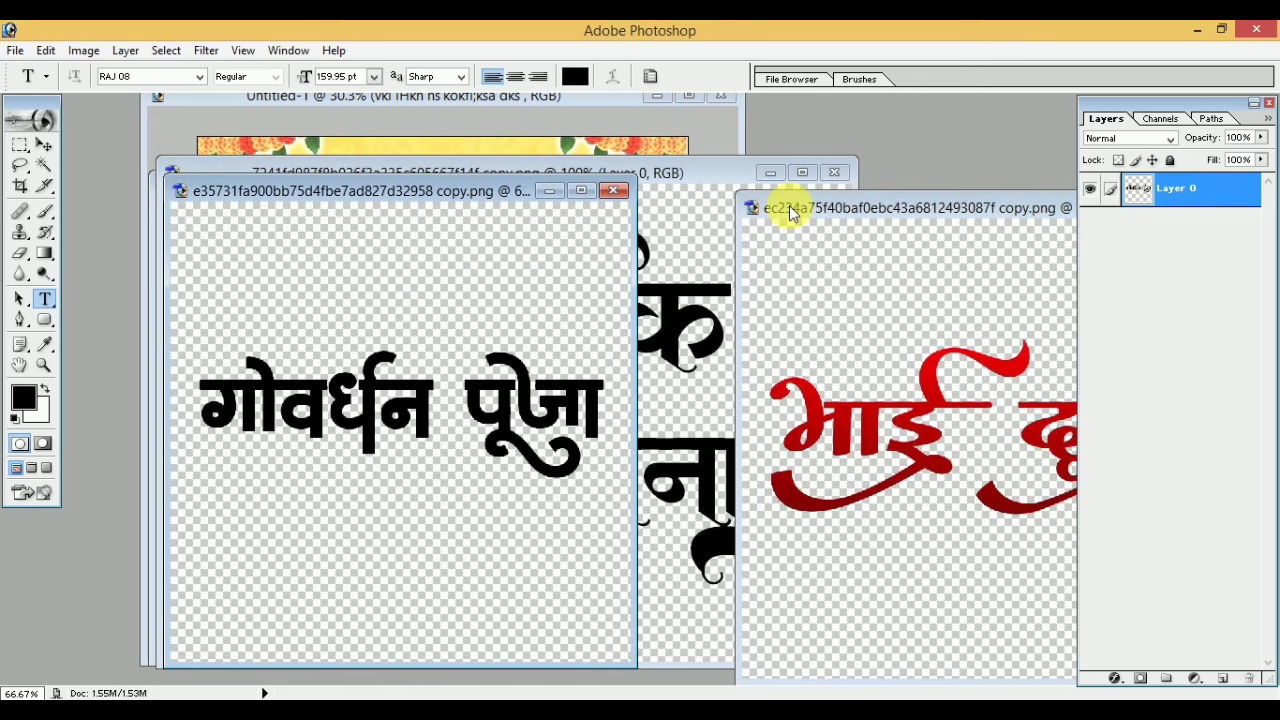
left_click_drag(420, 192, 957, 194)
left_click(505, 171)
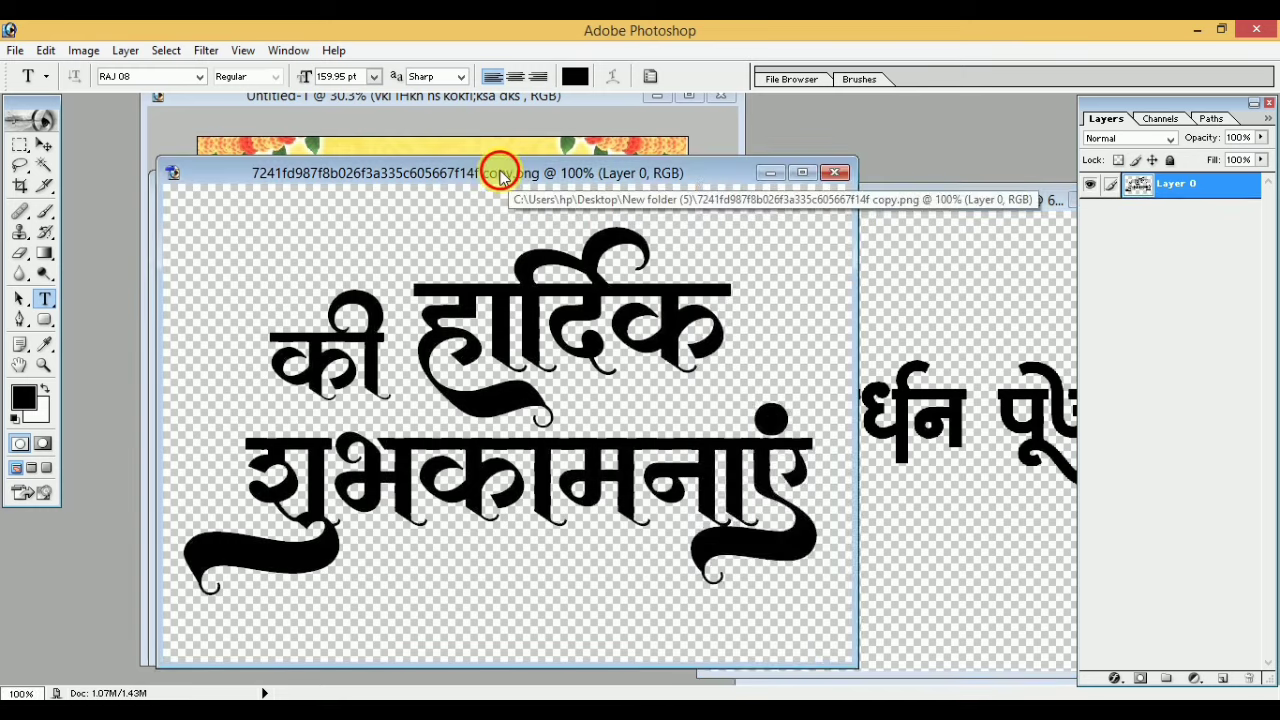
left_click_drag(503, 171, 965, 222)
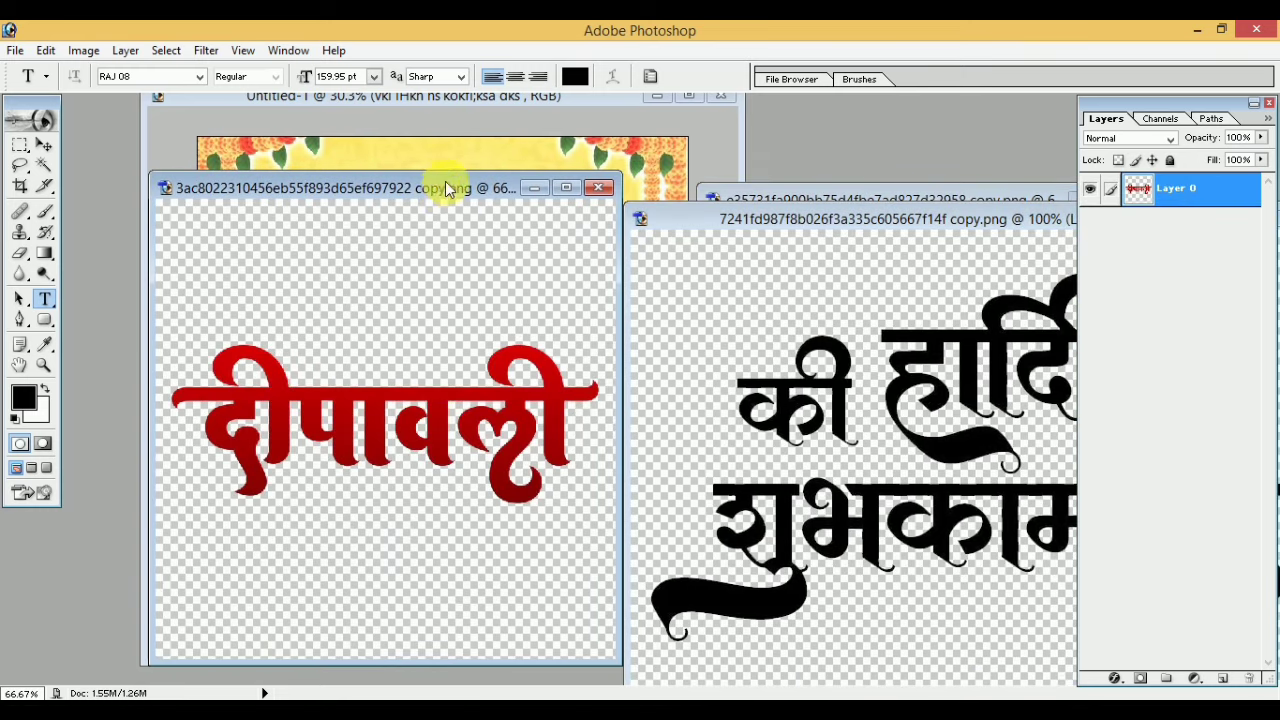
left_click_drag(445, 188, 388, 262)
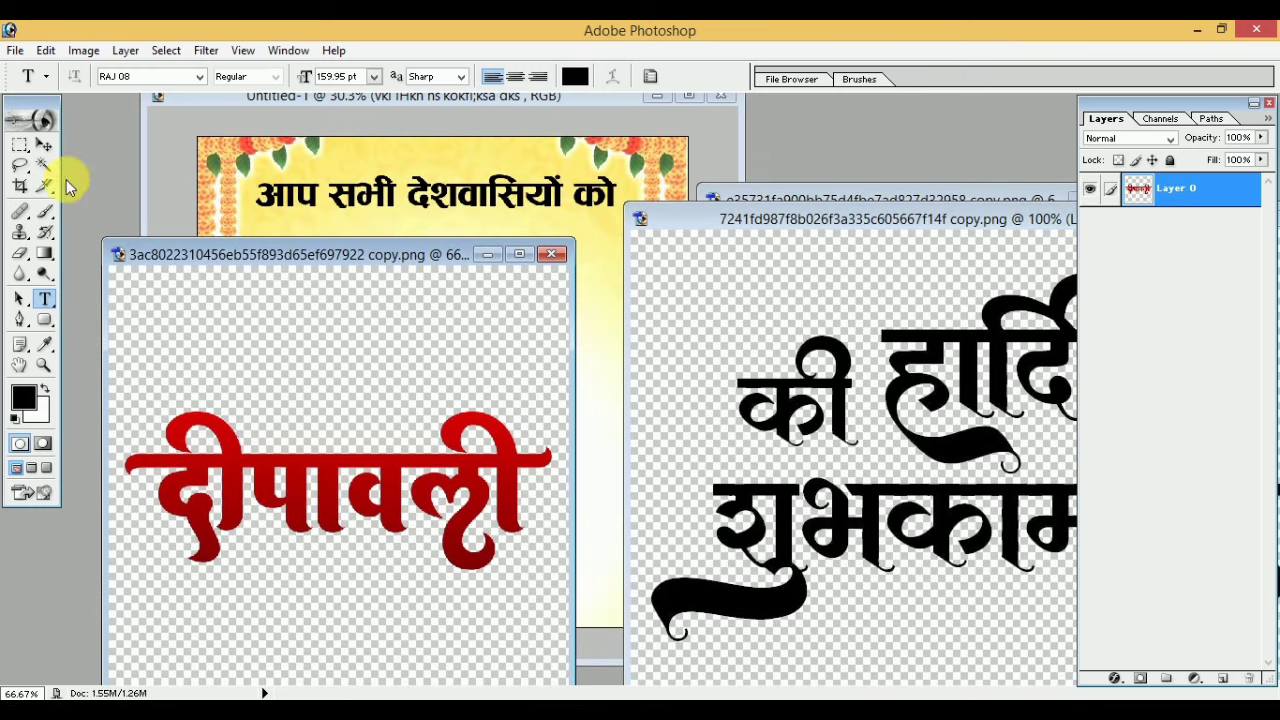
Copy the दीपावली title onto the poster and close its source image.
left_click(43, 145)
mouse_move(327, 474)
left_mouse_down()
mouse_move(432, 220)
mouse_move(434, 232)
left_mouse_up()
left_click(109, 363)
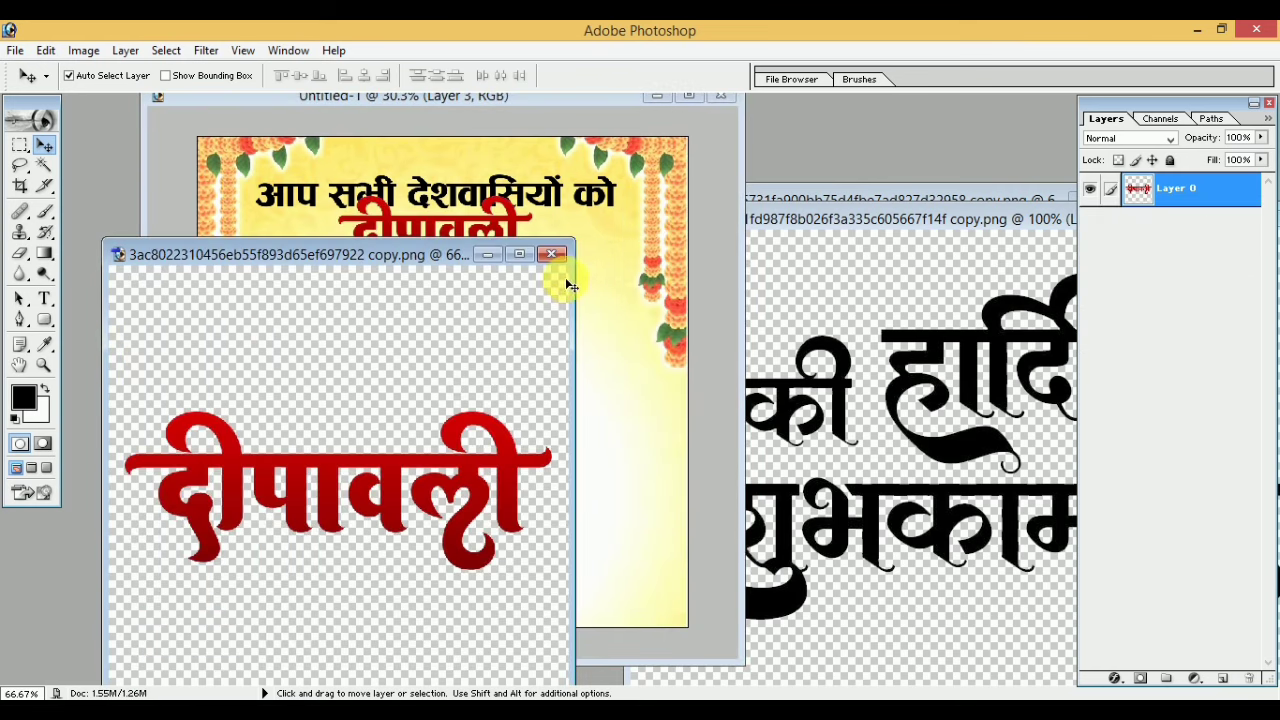
left_click(549, 257)
Copy the गोवर्धन पूजा lettering onto the poster and close its source image.
left_click(808, 219)
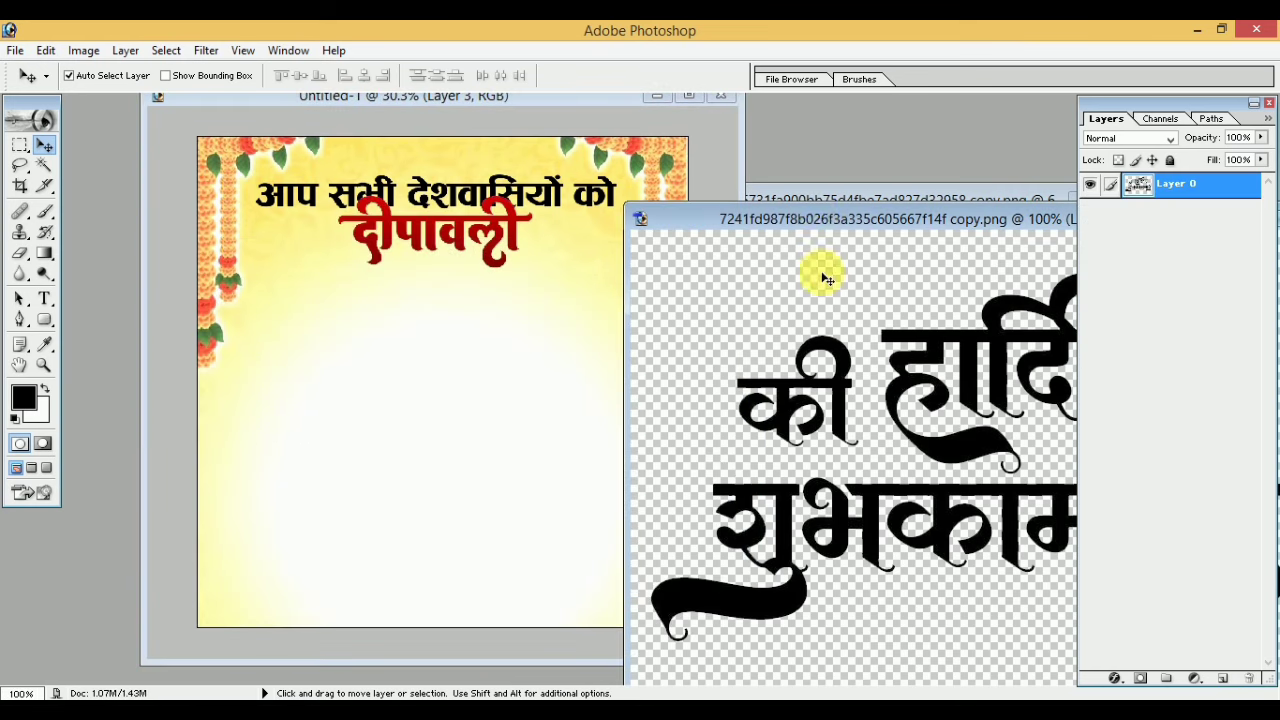
mouse_move(805, 219)
left_mouse_down()
mouse_move(150, 213)
mouse_move(10, 322)
left_mouse_up()
left_click(841, 416)
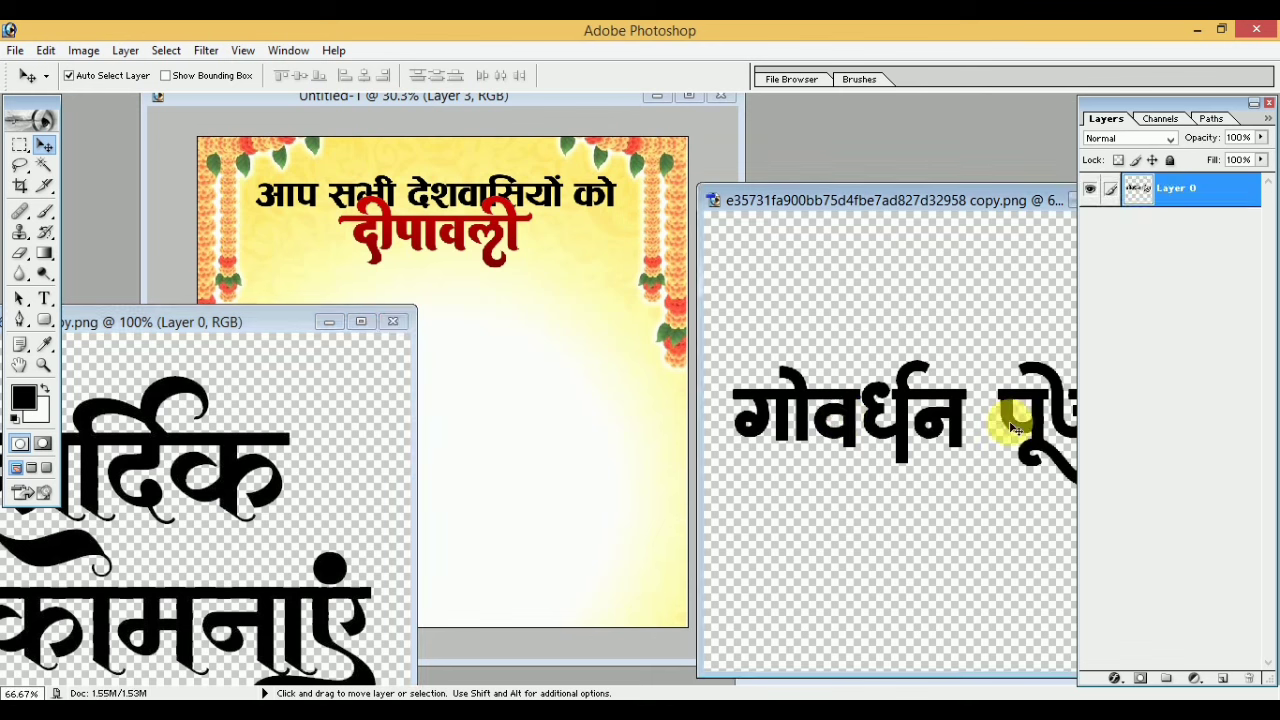
left_click_drag(904, 423, 519, 378)
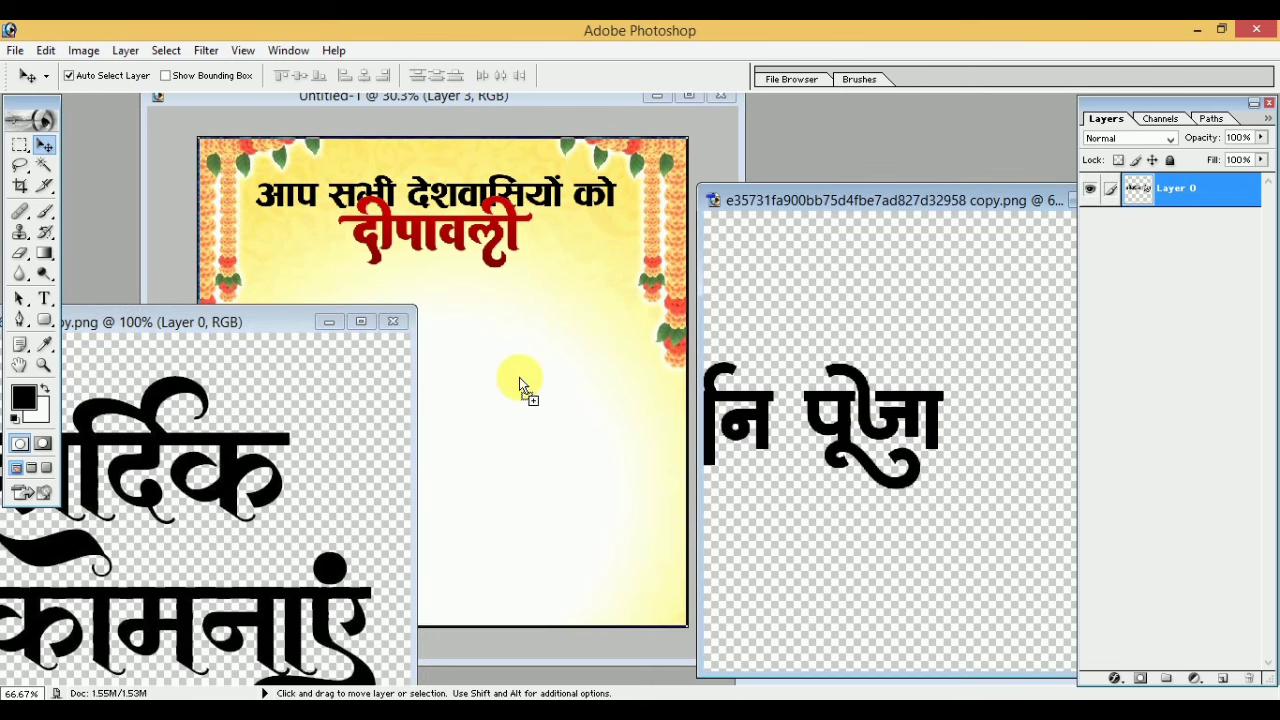
left_click_drag(479, 316, 471, 300)
left_click(929, 257)
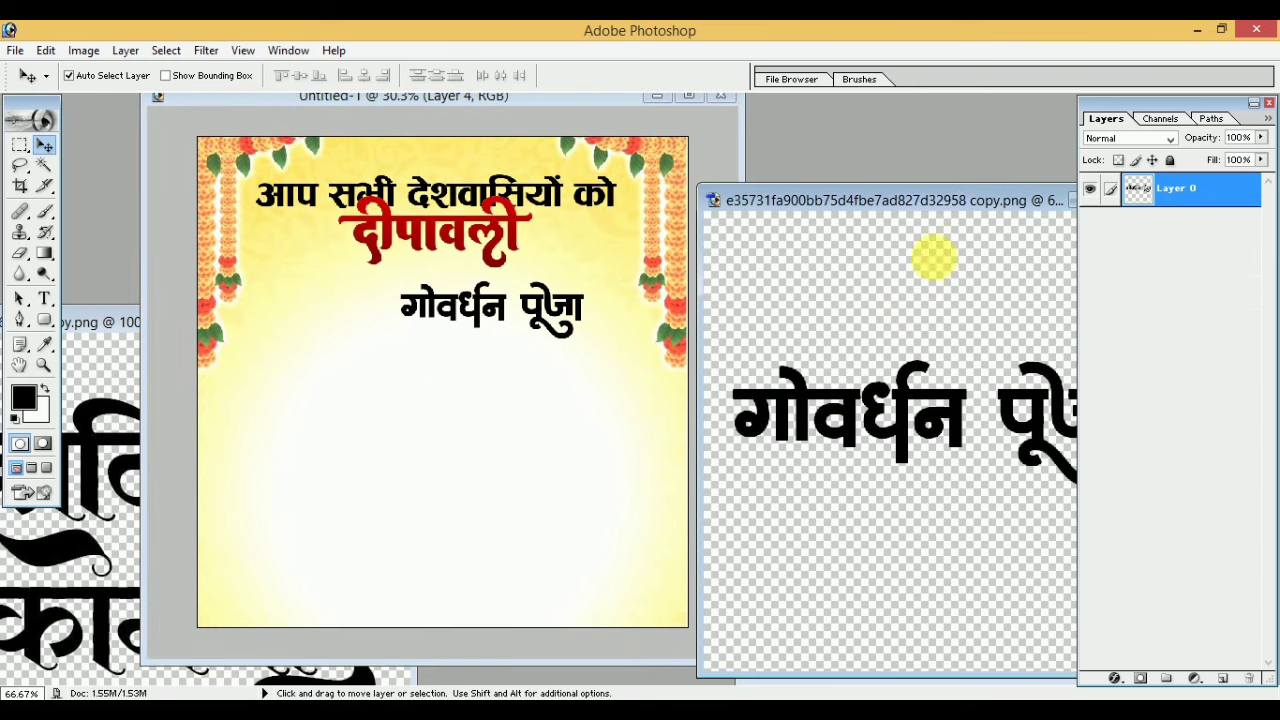
left_click_drag(936, 202, 826, 206)
left_click(828, 206)
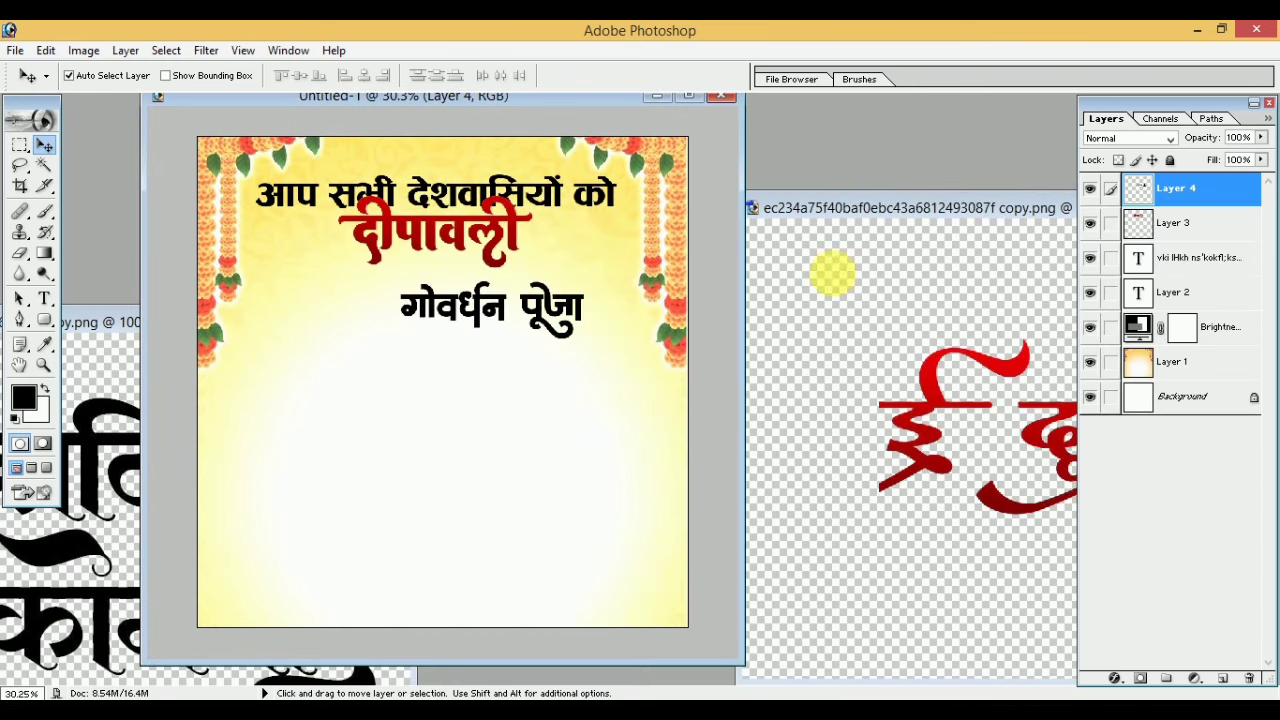
Copy the भाई दूज lettering onto the poster and close its source image.
left_click(929, 388)
left_click_drag(929, 384, 420, 358)
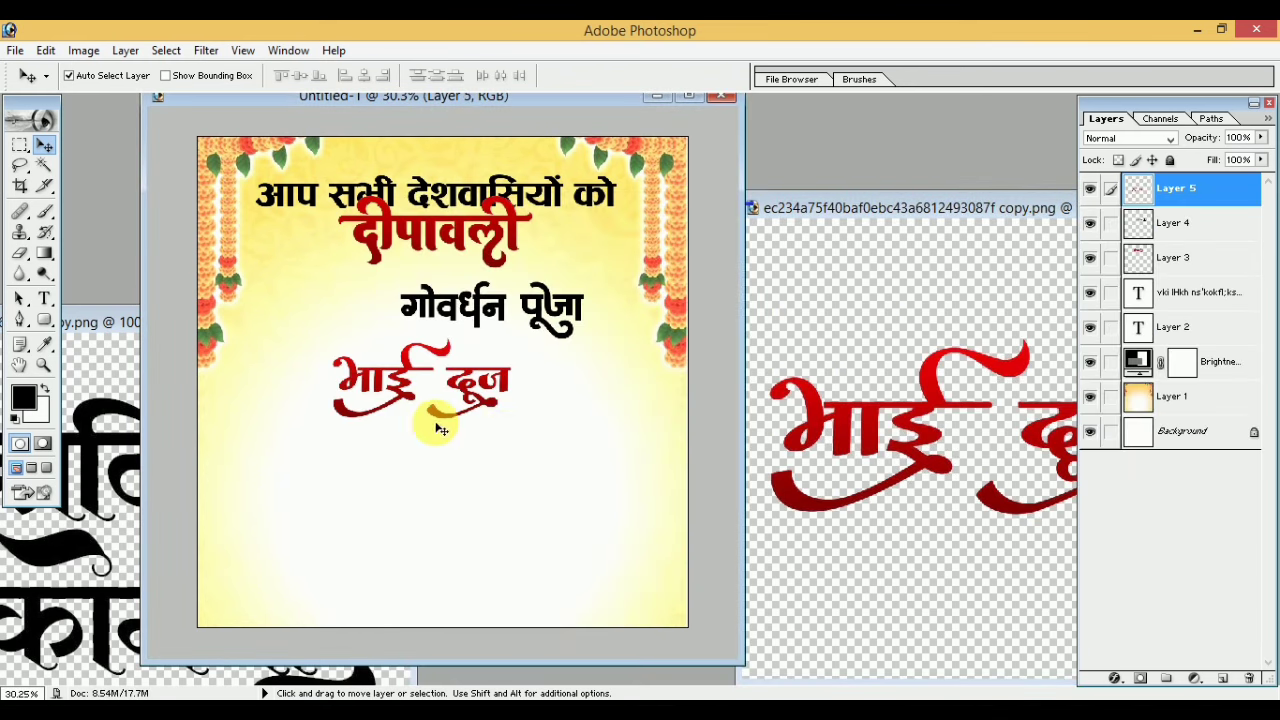
left_click_drag(1008, 208, 686, 210)
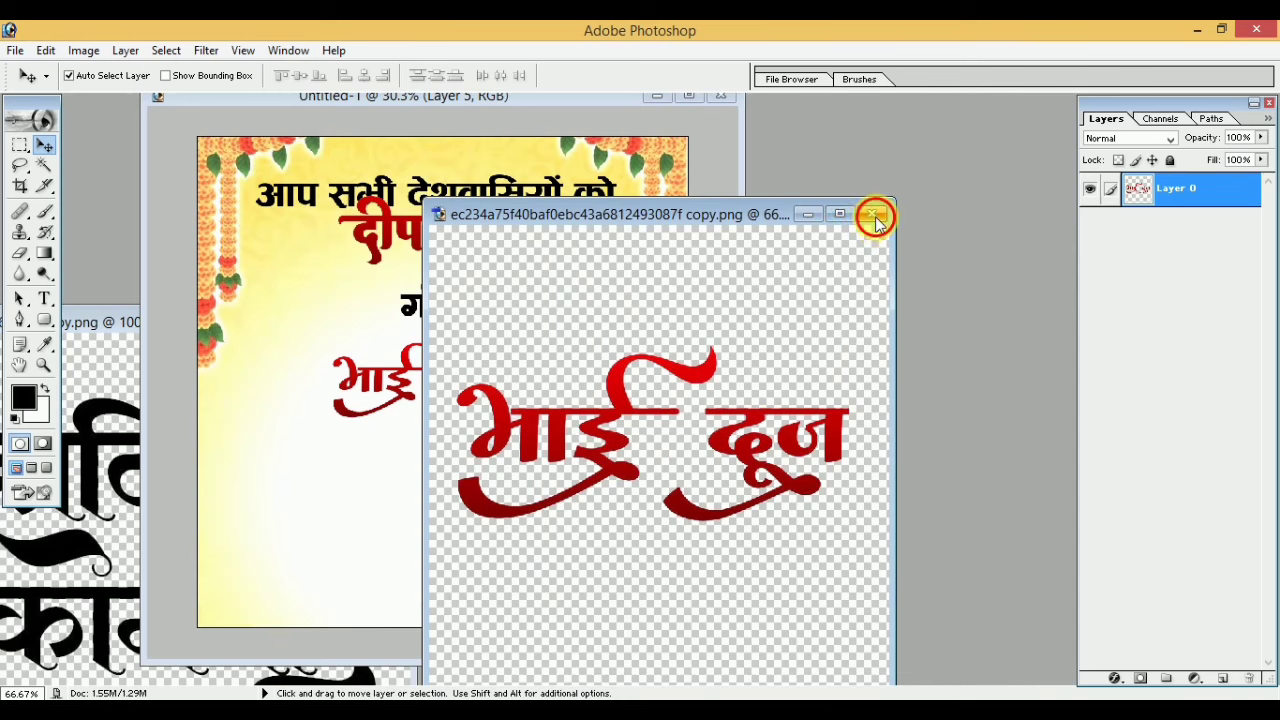
left_click(878, 213)
Copy the की हार्दिक शुभकामनाएं greeting onto the poster, close its source, and maximize the poster.
left_click(91, 444)
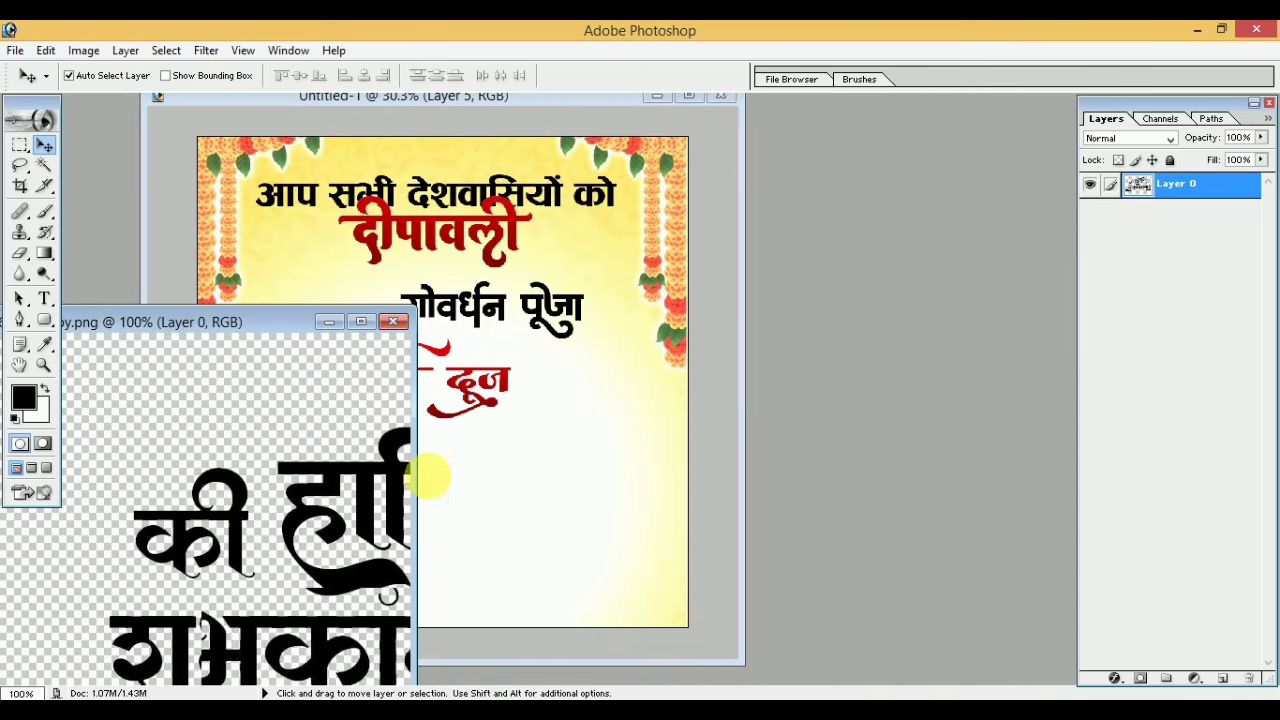
left_click_drag(91, 444, 500, 484)
left_click(130, 395)
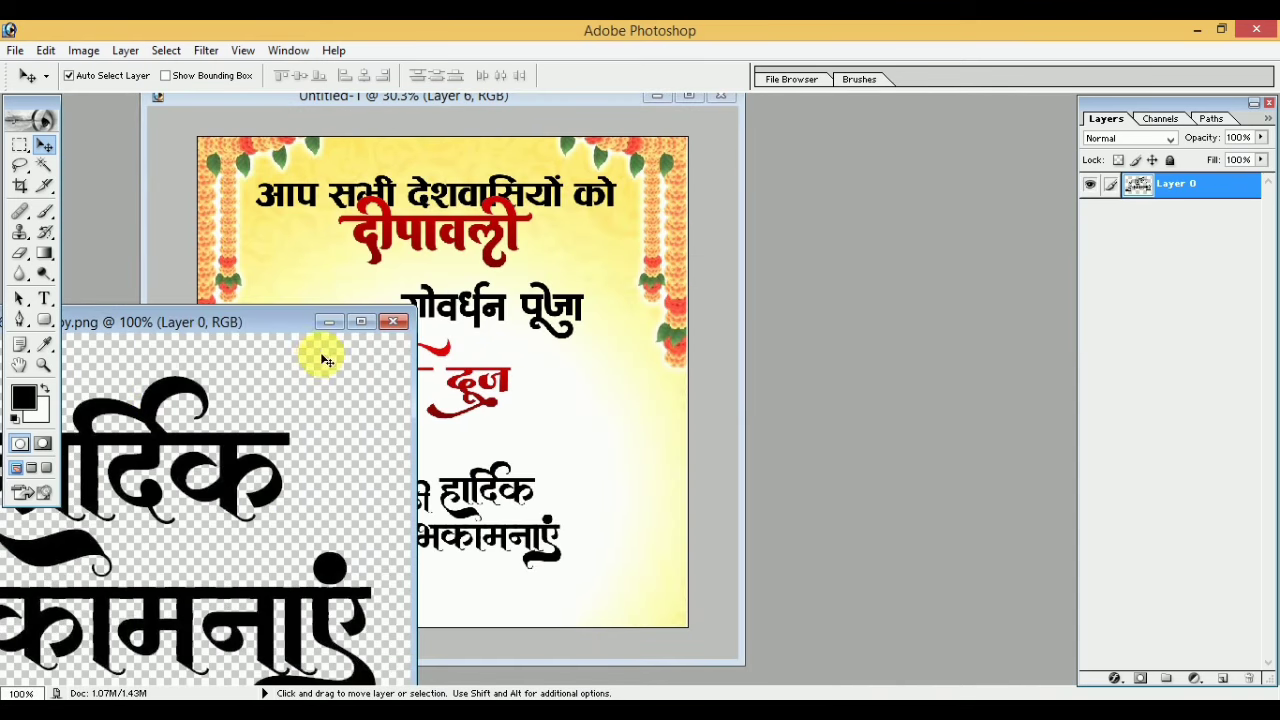
left_click(395, 323)
left_click(688, 95)
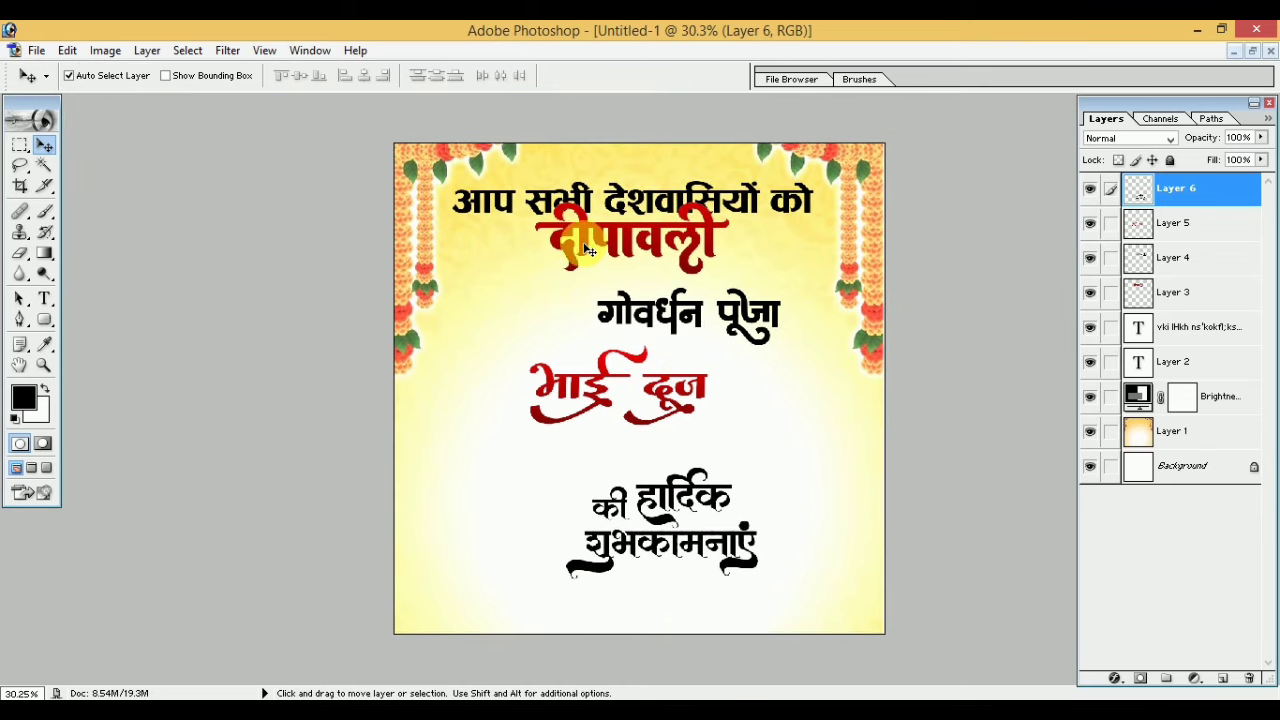
Place गोवर्धन पूजा beside दीपावली and commit the greeting enlarged to 202.6%.
left_click_drag(590, 247, 510, 262)
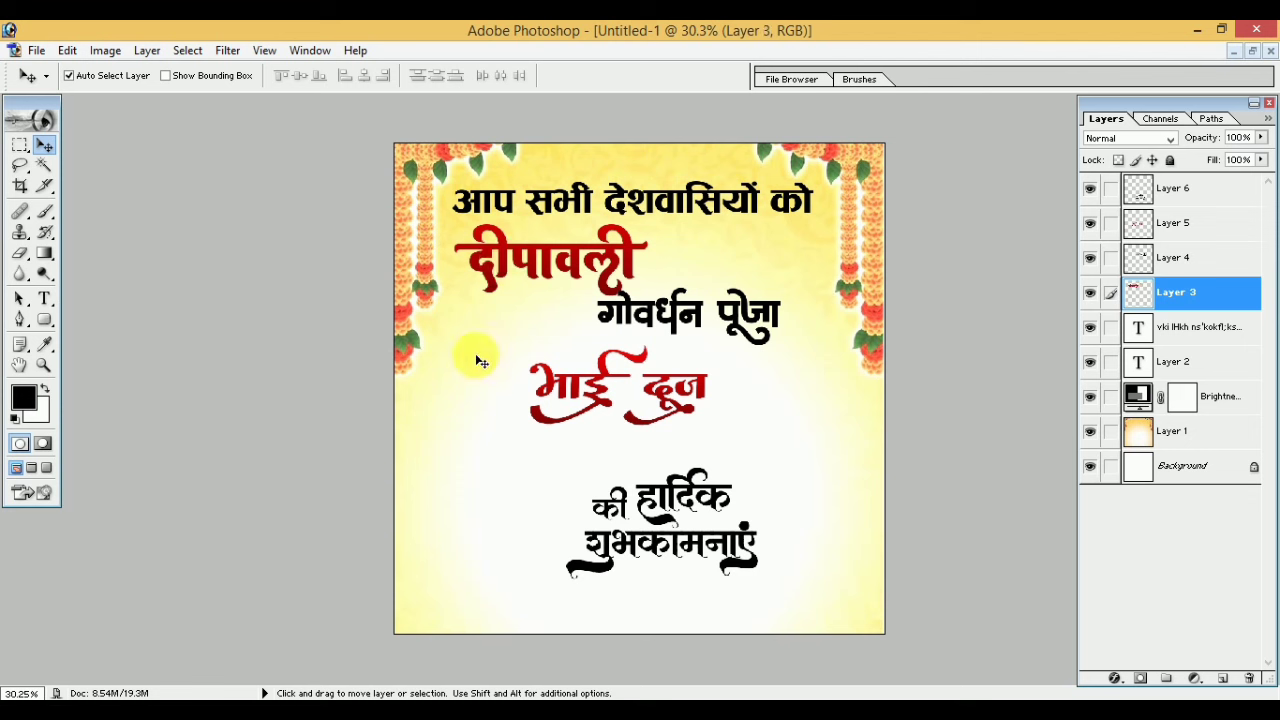
mouse_move(677, 328)
left_mouse_down()
mouse_move(728, 272)
mouse_move(683, 345)
left_mouse_up()
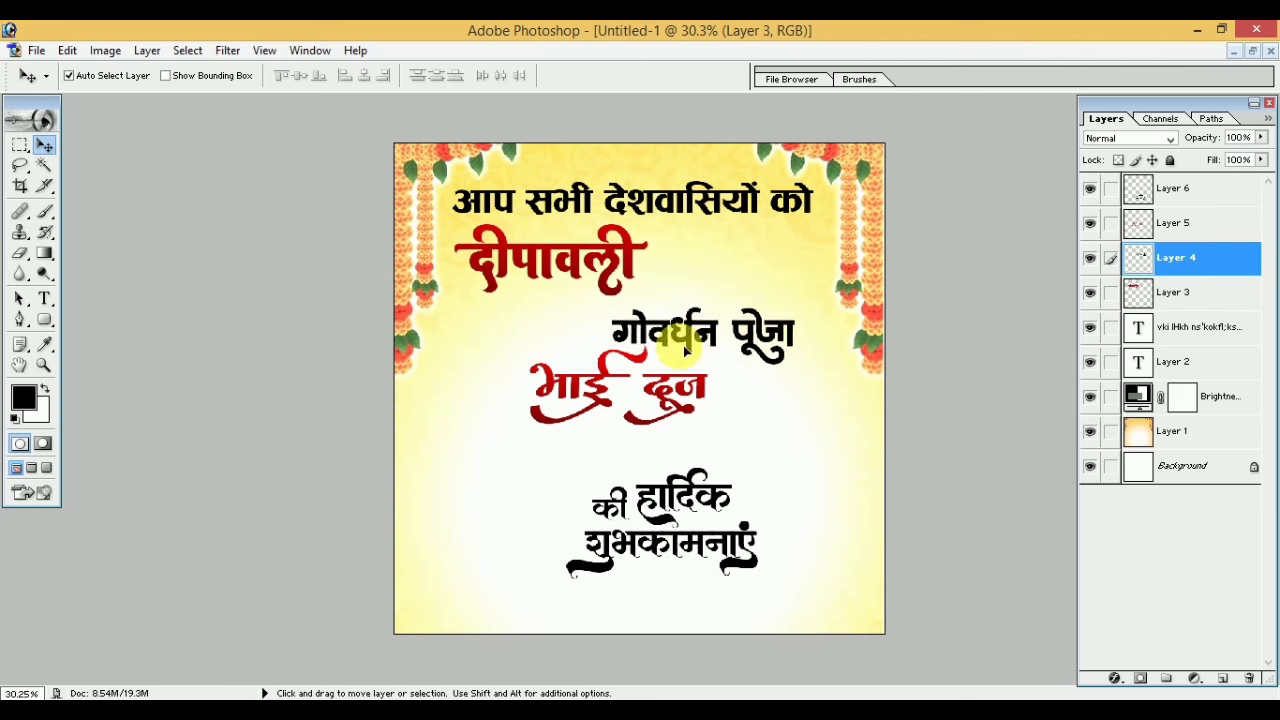
left_click(518, 262)
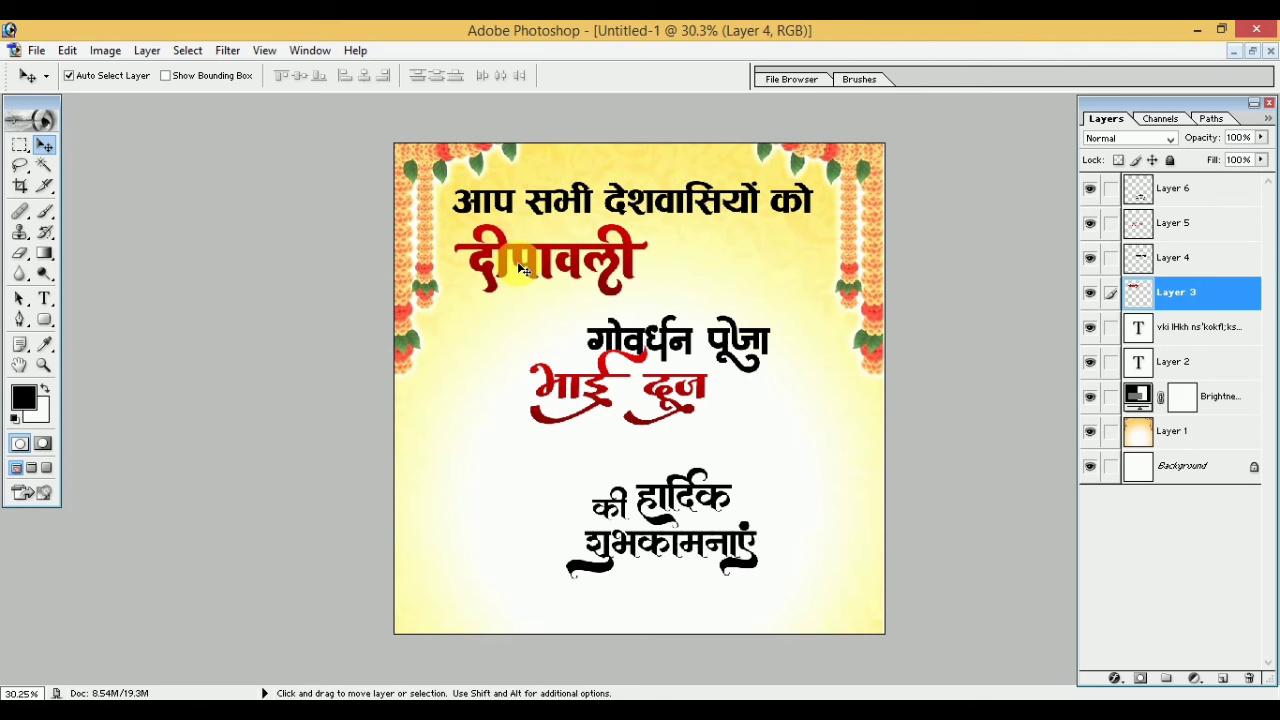
left_click_drag(517, 261, 520, 263)
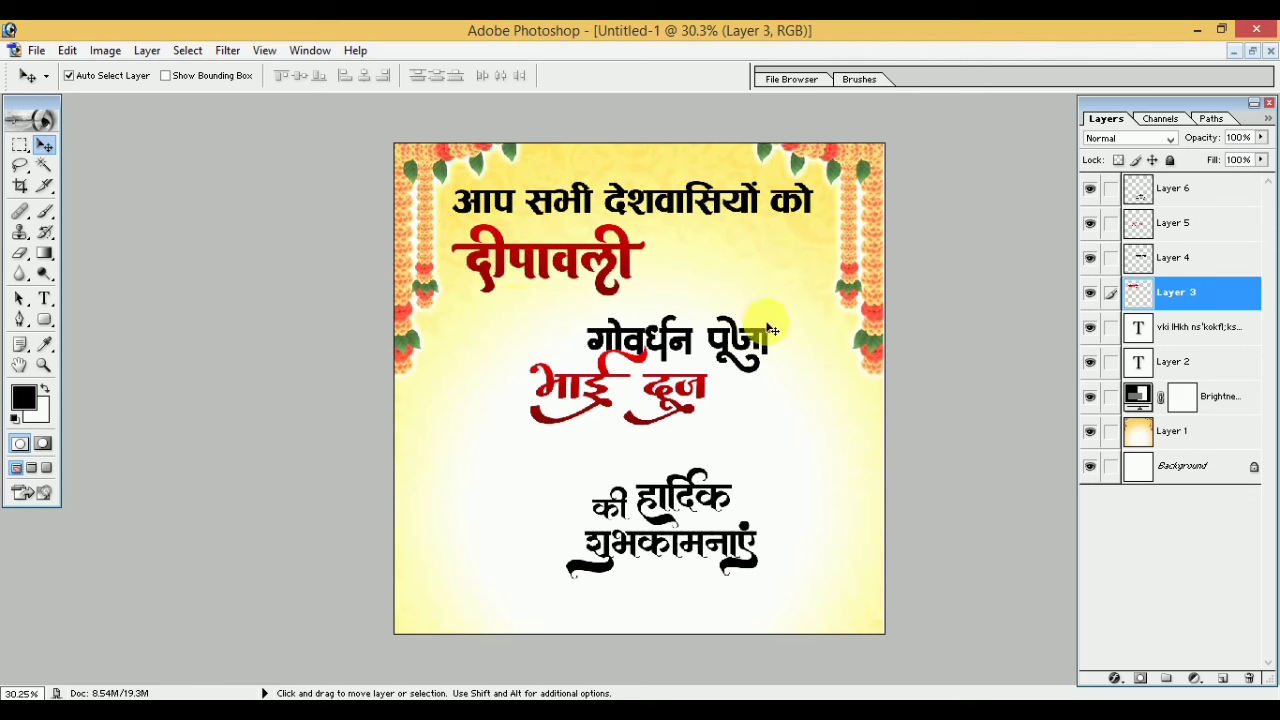
left_click_drag(670, 350, 726, 277)
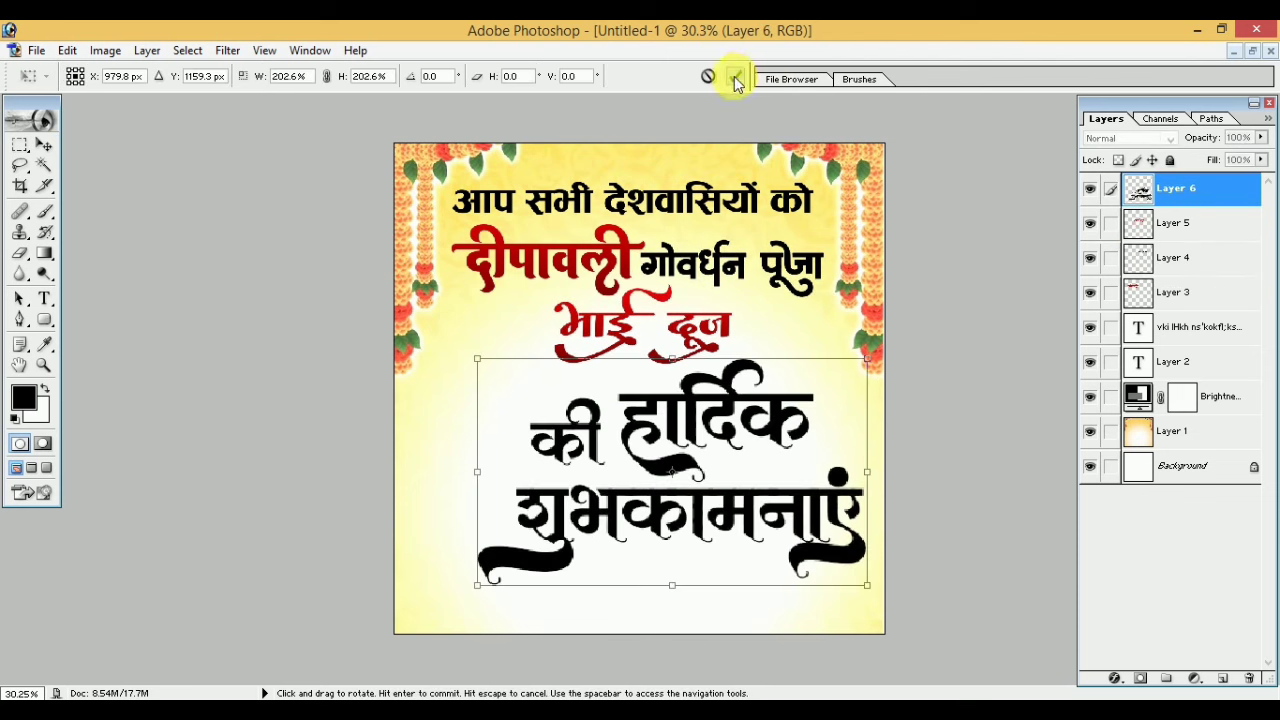
left_click(735, 78)
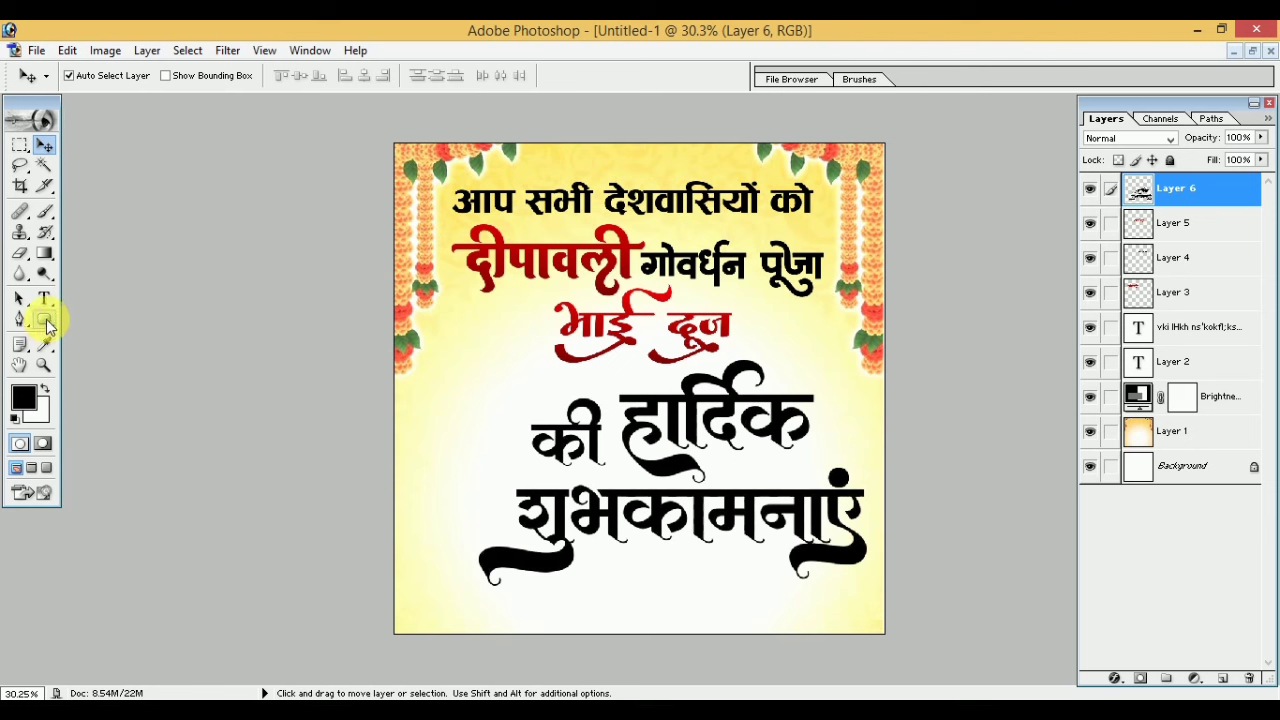
Draw a black rounded rectangle with 100 px corner radius left of की हार्दिक.
left_click(45, 321)
right_click(50, 321)
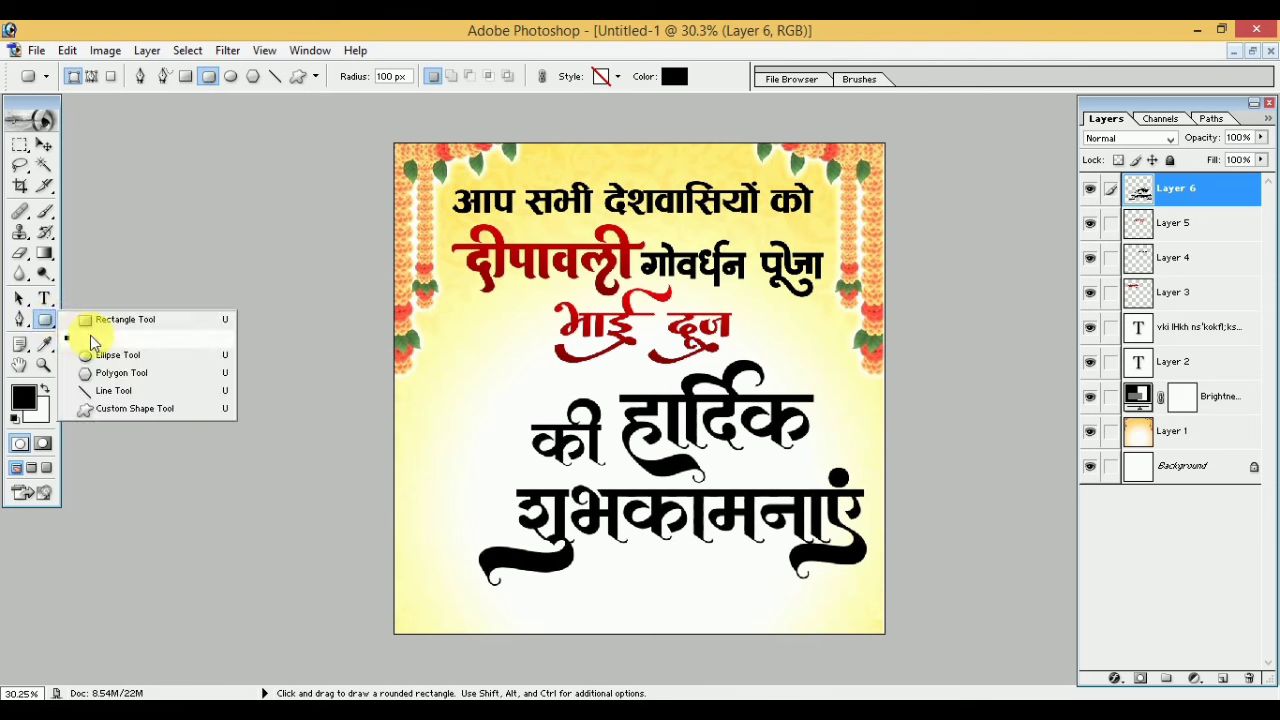
left_click(213, 333)
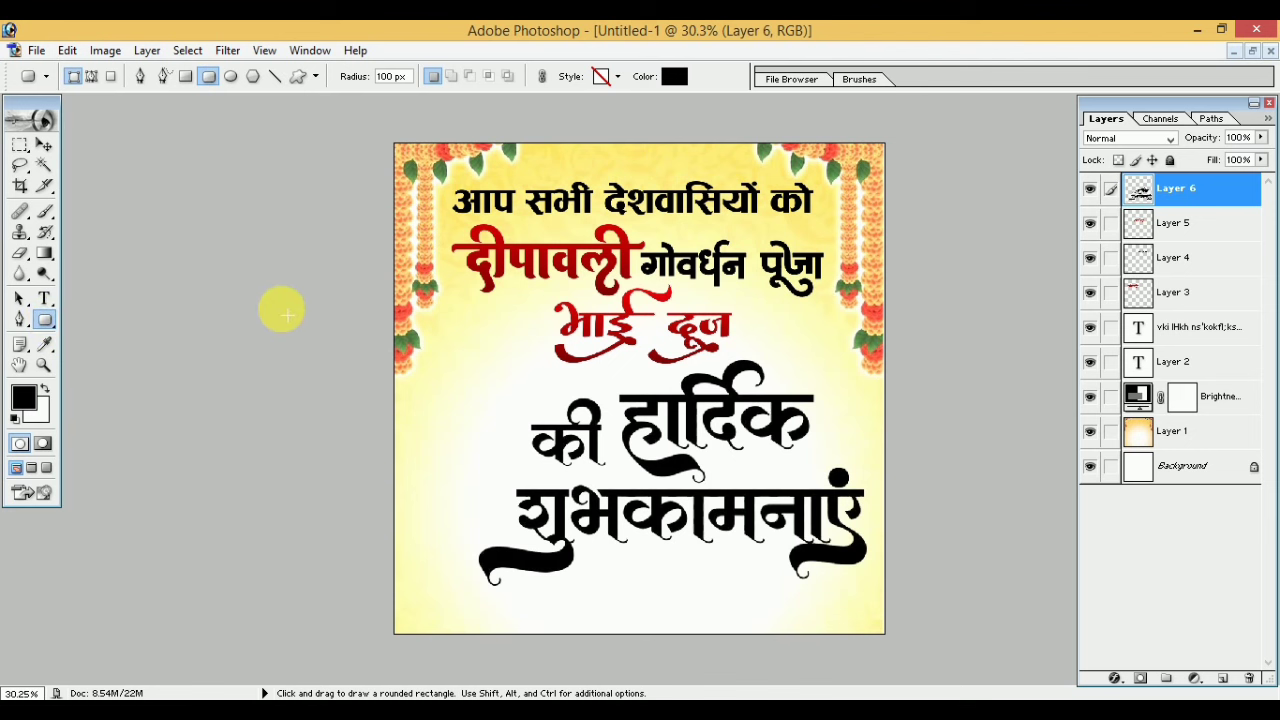
left_click(393, 78)
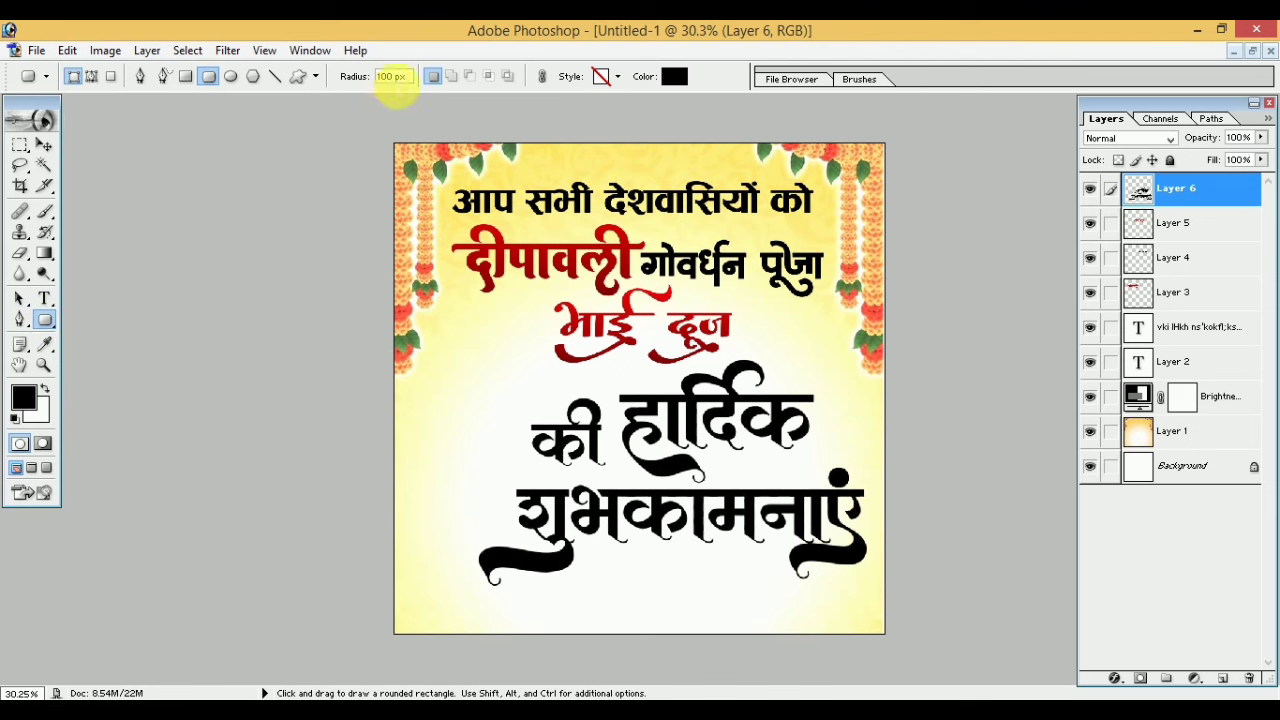
key("Return")
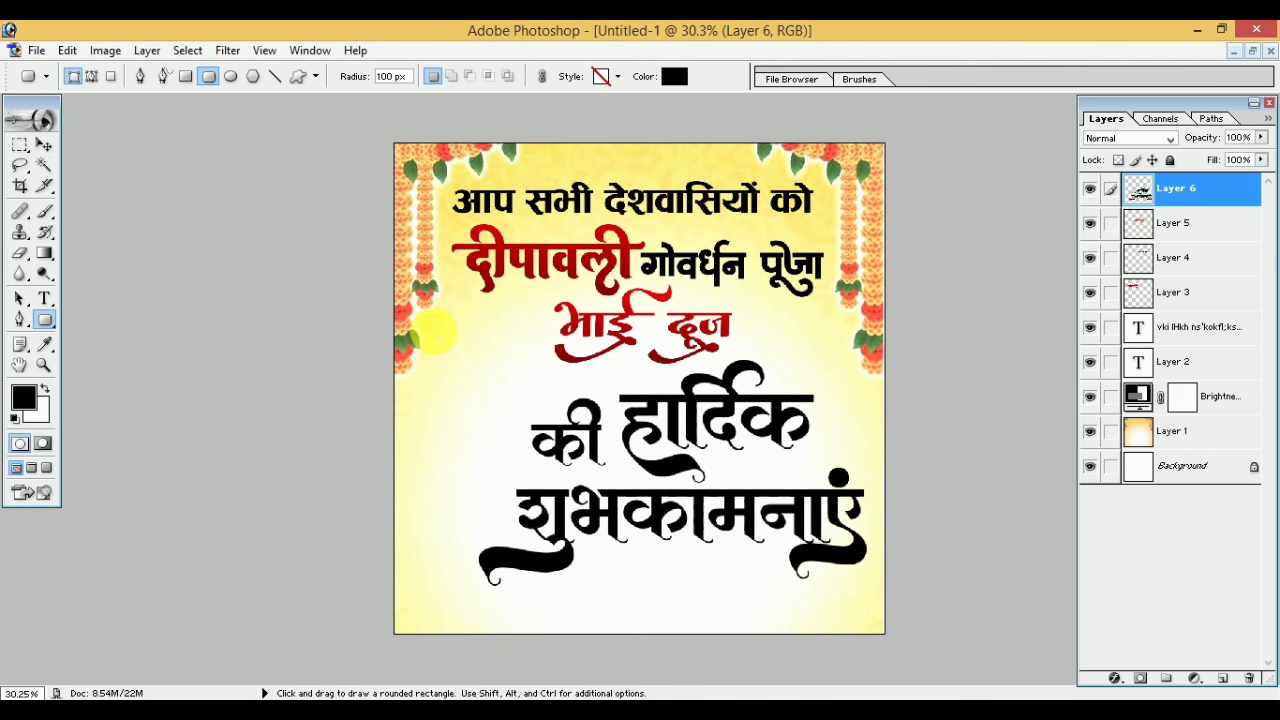
mouse_move(431, 327)
left_mouse_down()
mouse_move(532, 443)
mouse_move(528, 458)
left_mouse_up()
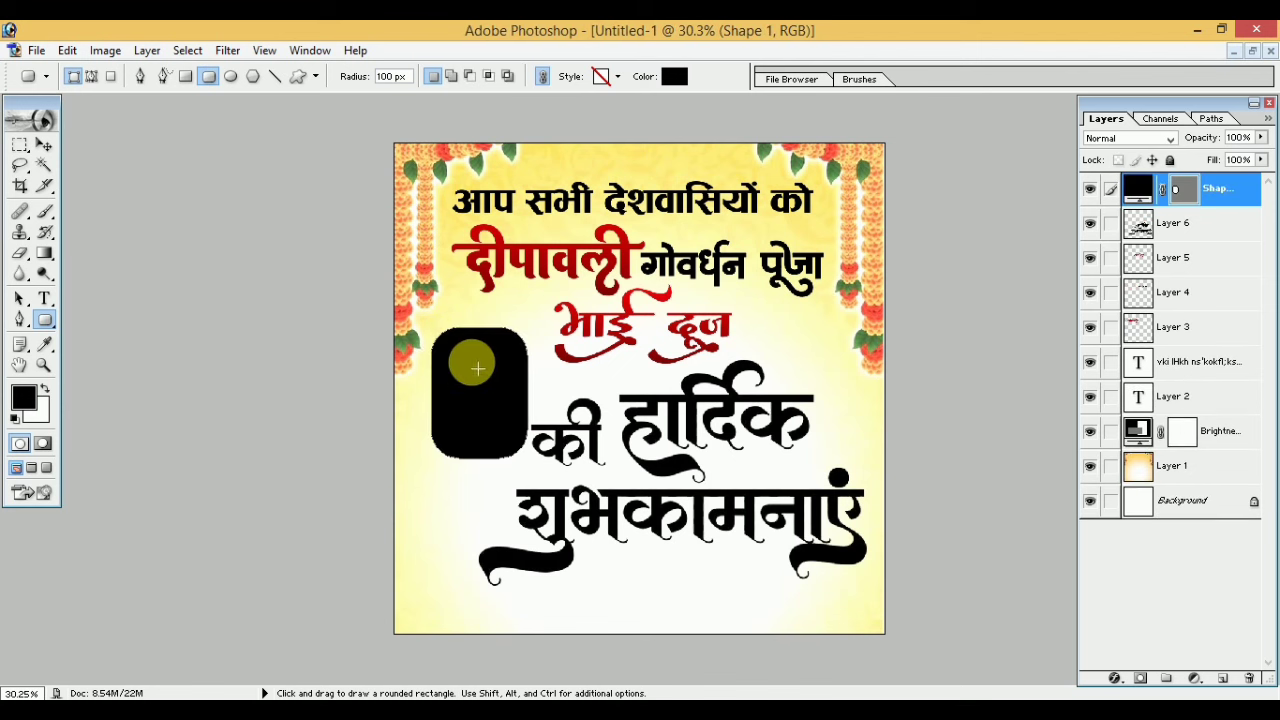
Scale the rounded rectangle to 112.6% and nudge it slightly upward.
key("ctrl+t")
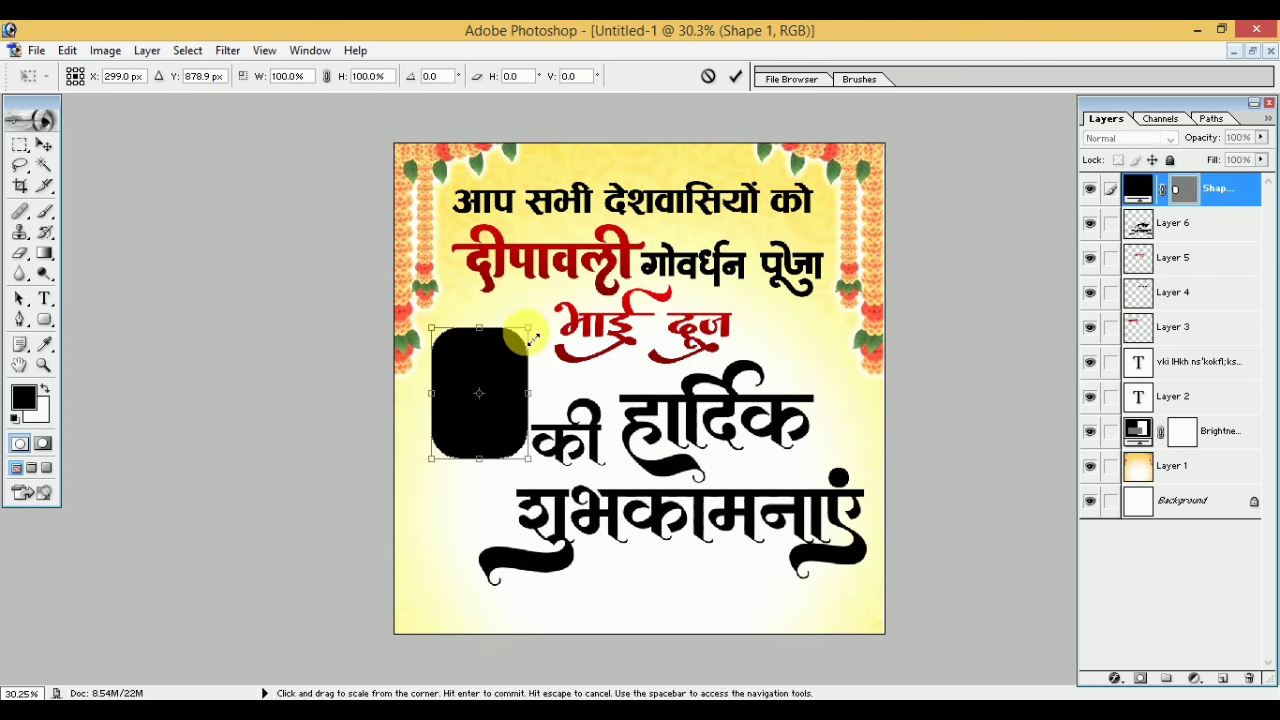
left_click_drag(533, 336, 540, 311)
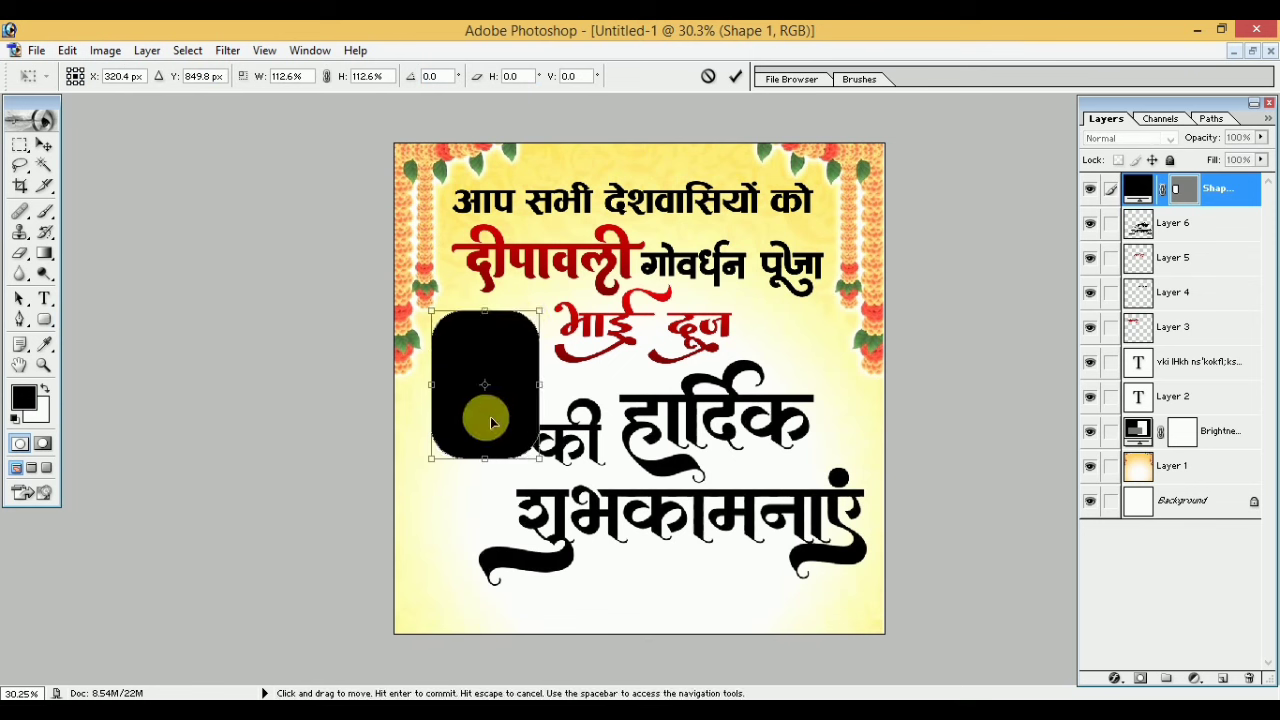
left_click_drag(497, 397, 494, 386)
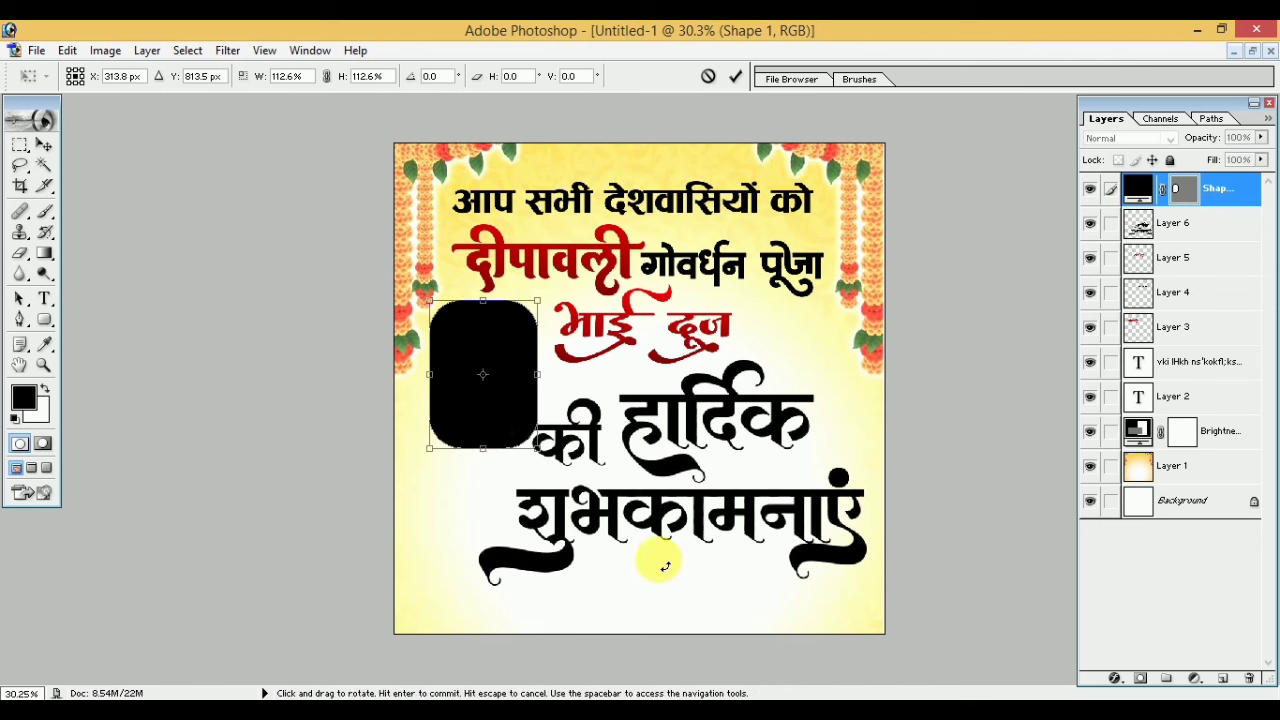
left_click(736, 76)
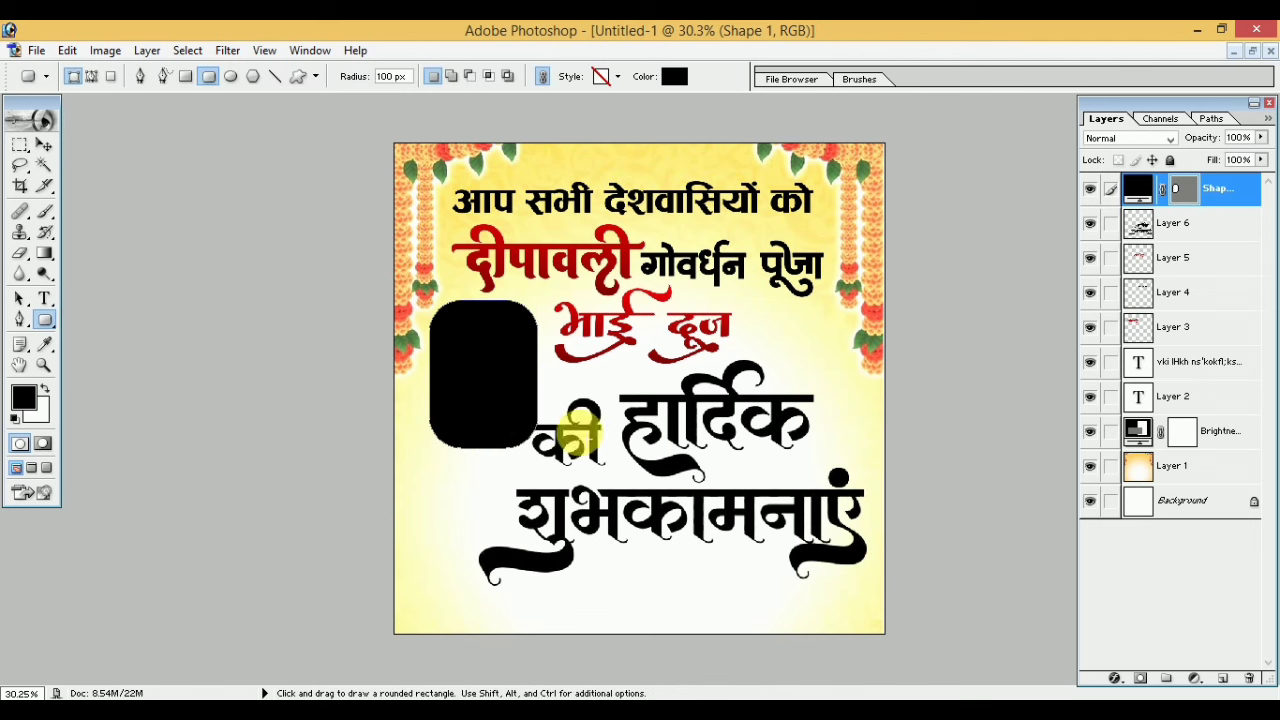
left_click(42, 146)
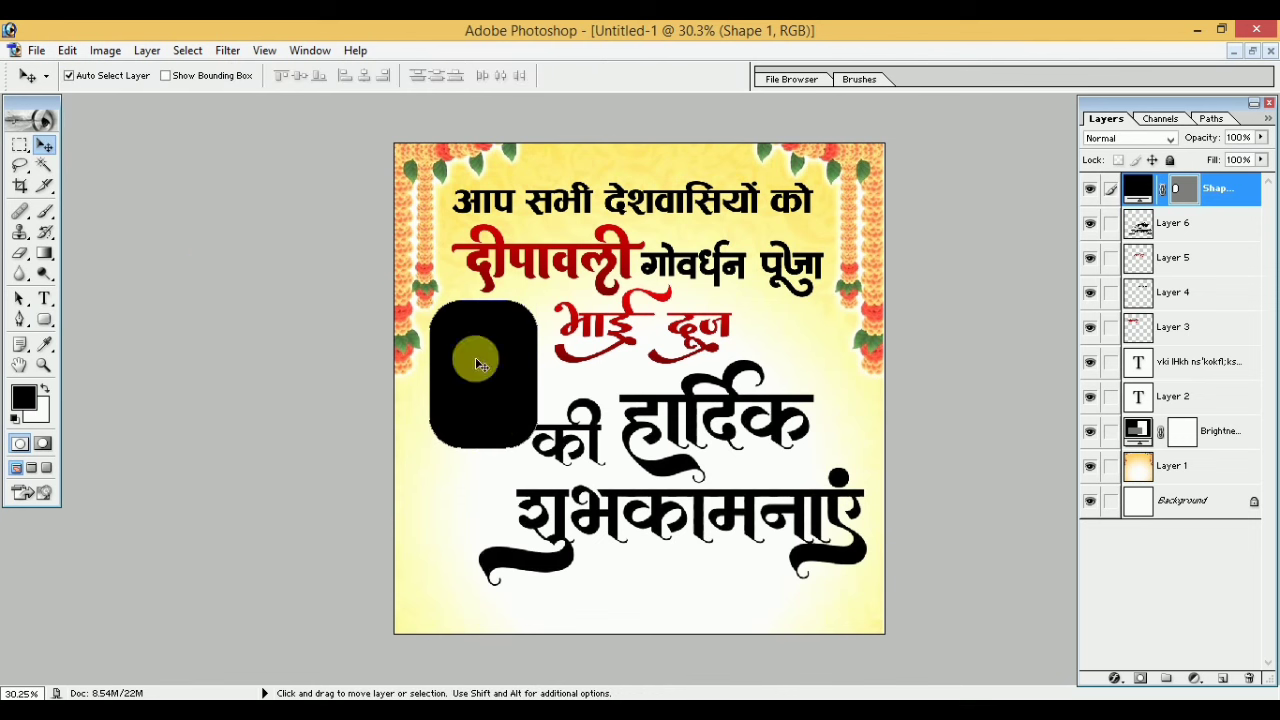
left_click(676, 412)
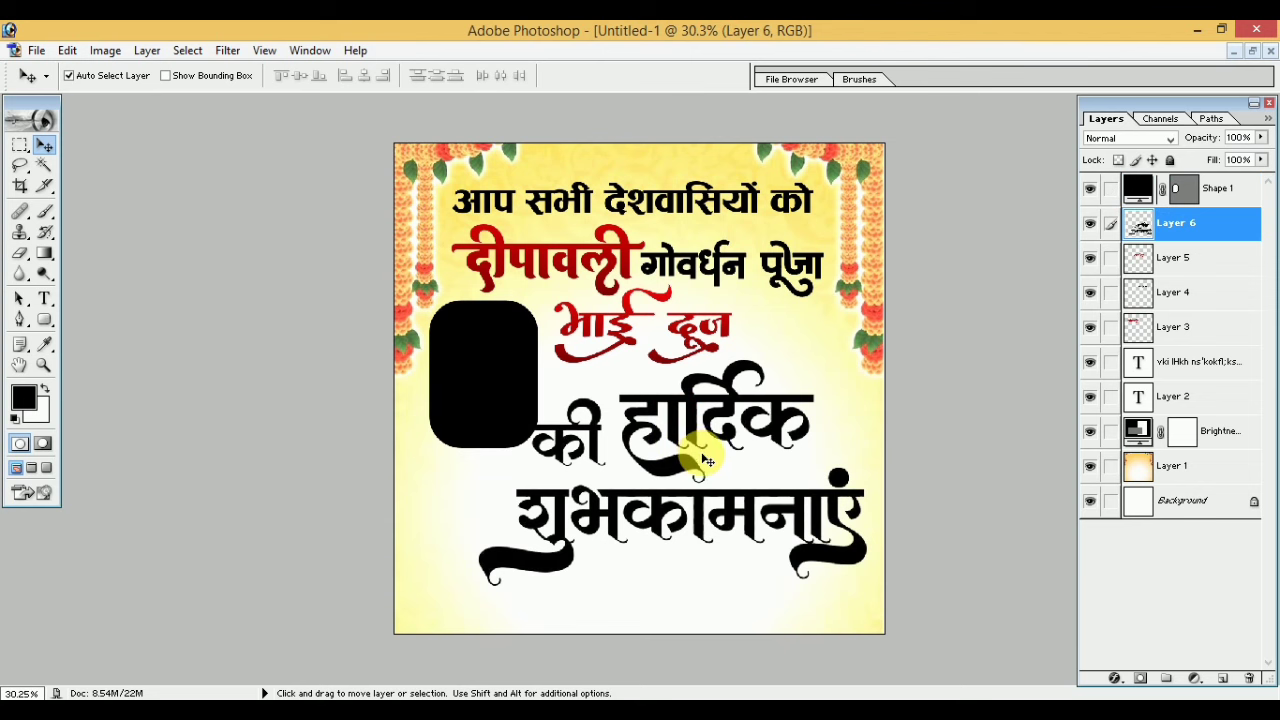
Scale the की हार्दिक शुभकामनाएं lettering to 94.4% and shift it right, clear of the black box.
key("ctrl+t")
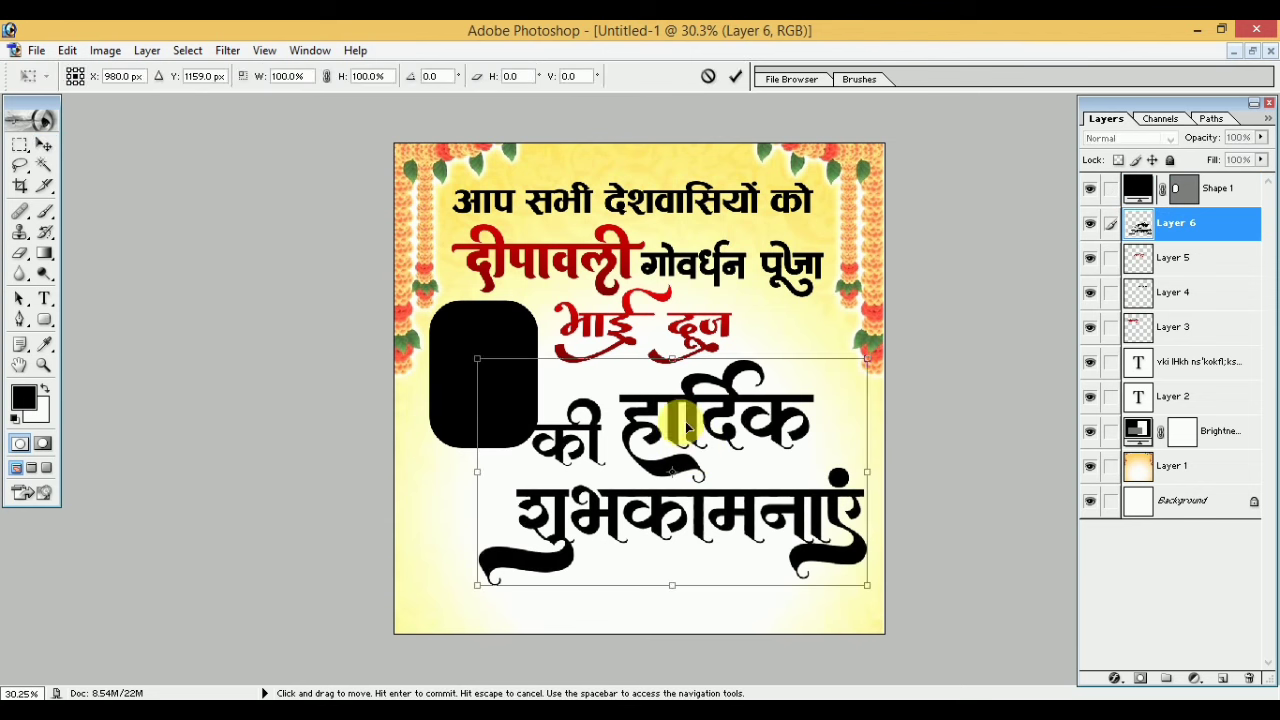
left_click_drag(490, 378, 498, 383)
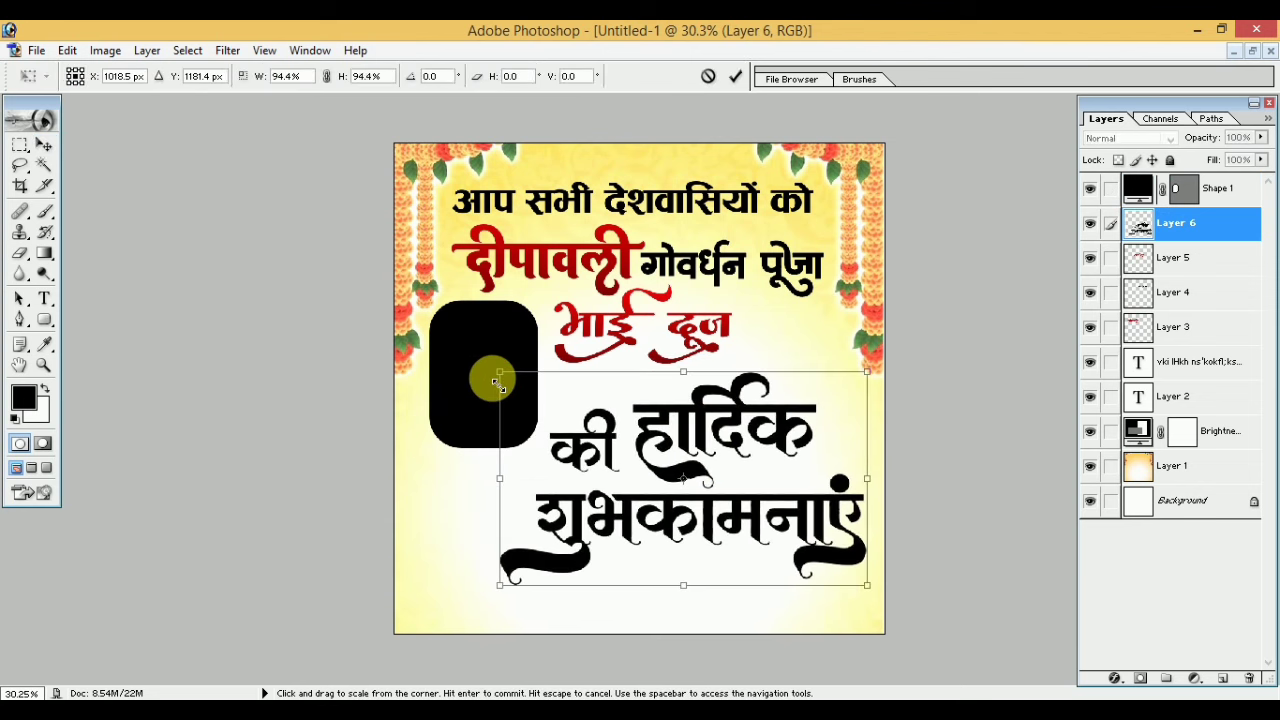
left_click_drag(695, 493, 703, 494)
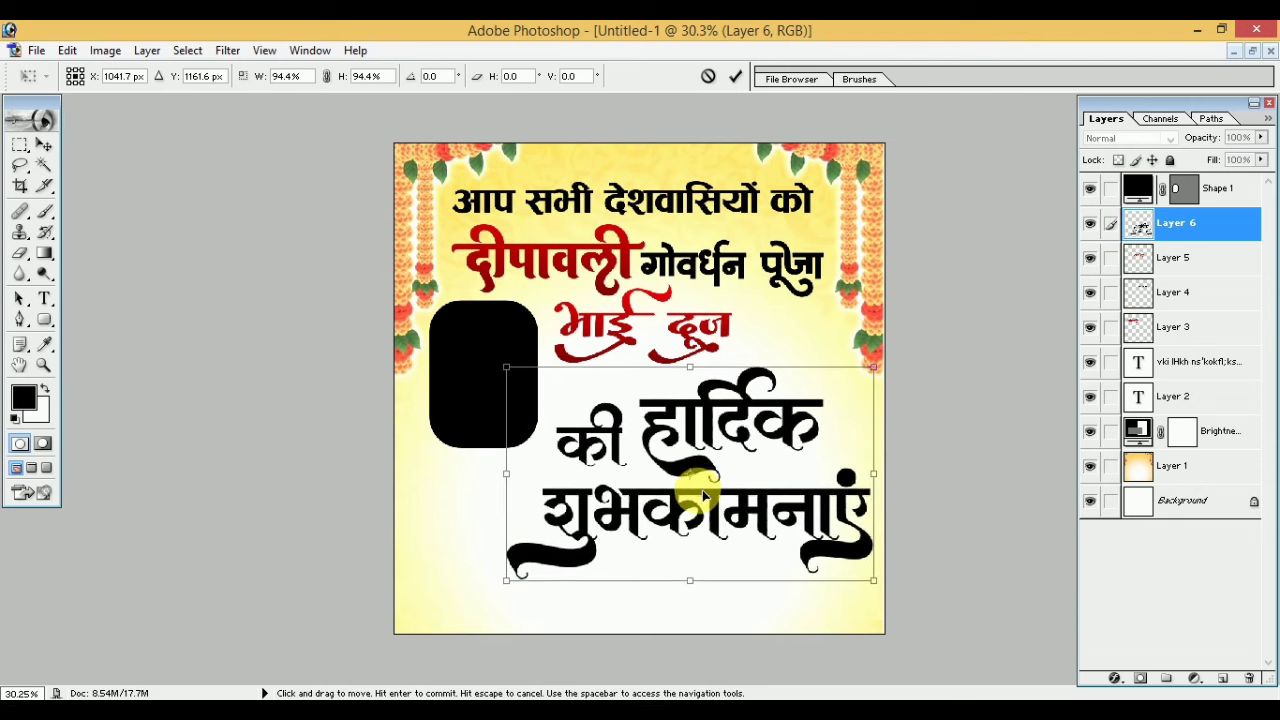
left_click(736, 76)
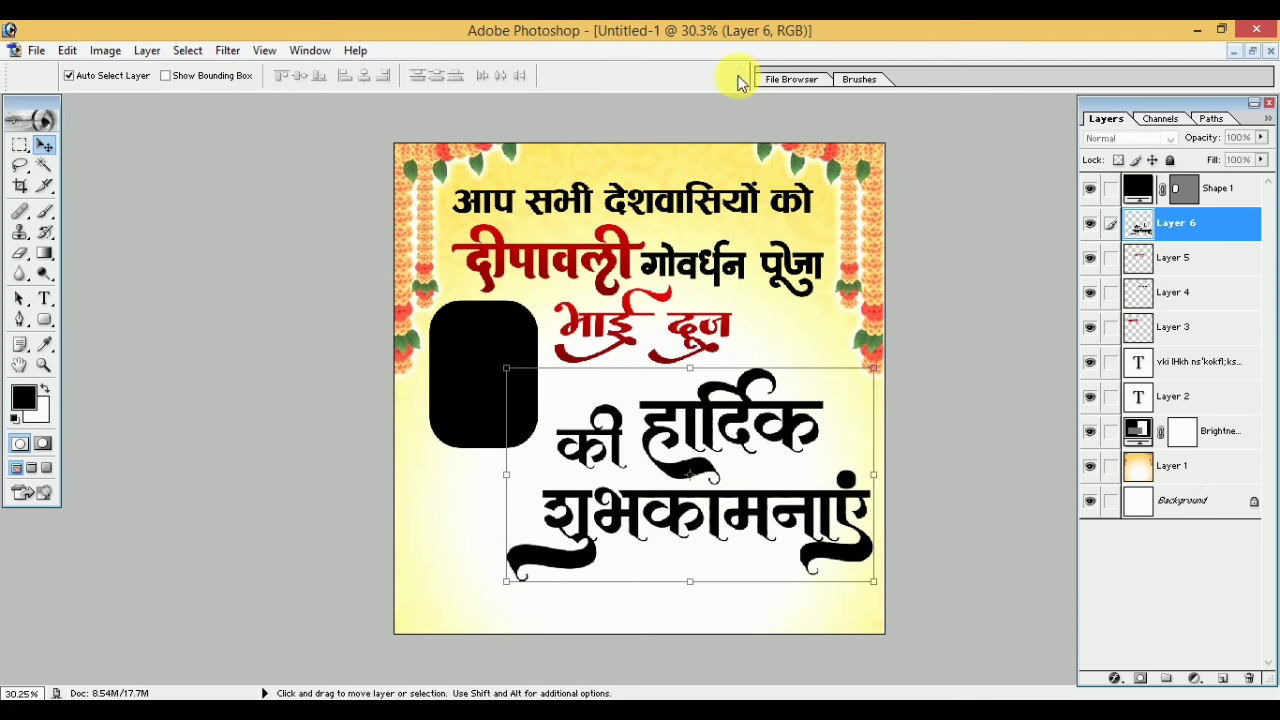
Rescale the black rounded box (Shape 1) to 116.2% width and 106.8% height.
left_click(516, 383)
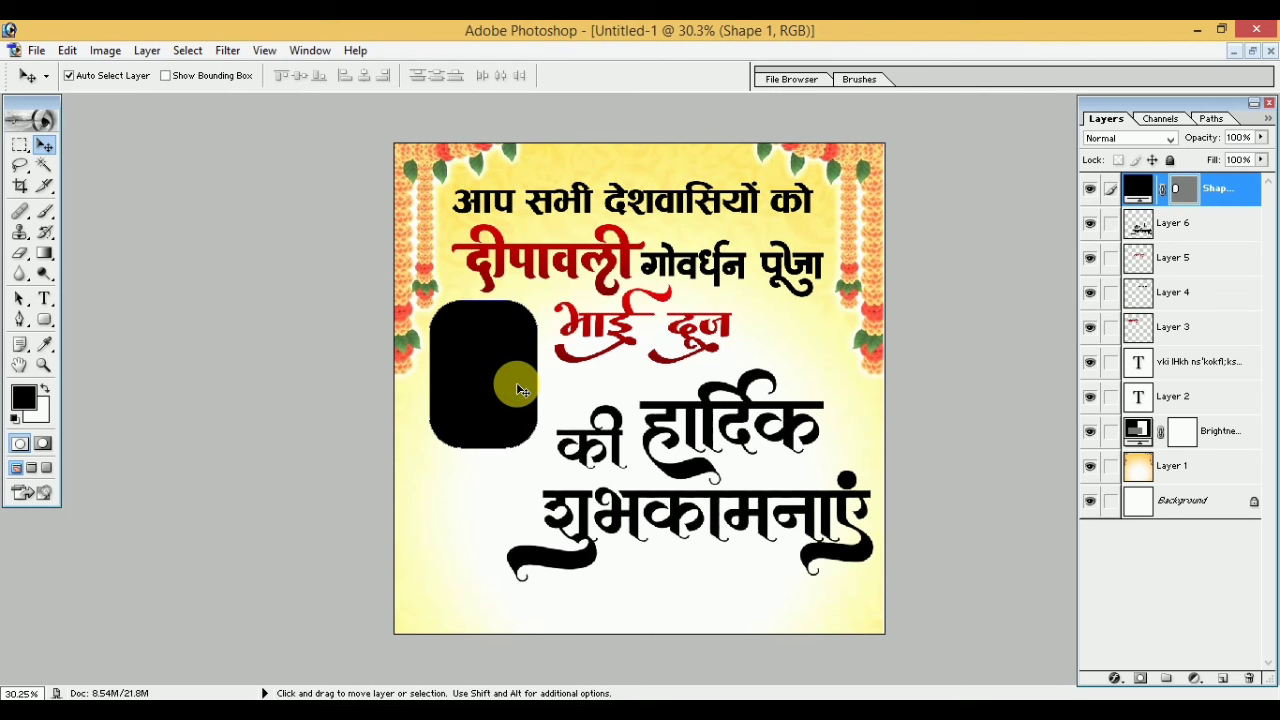
key("ctrl+t")
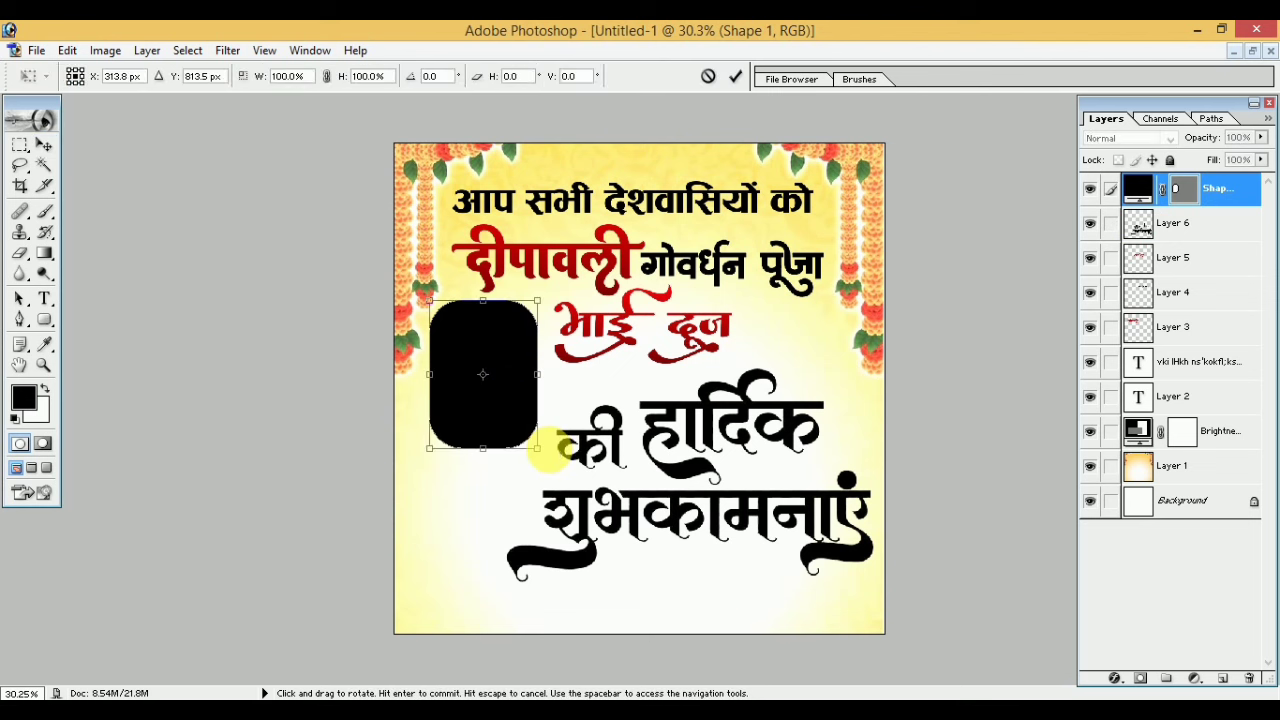
left_click_drag(538, 450, 556, 470)
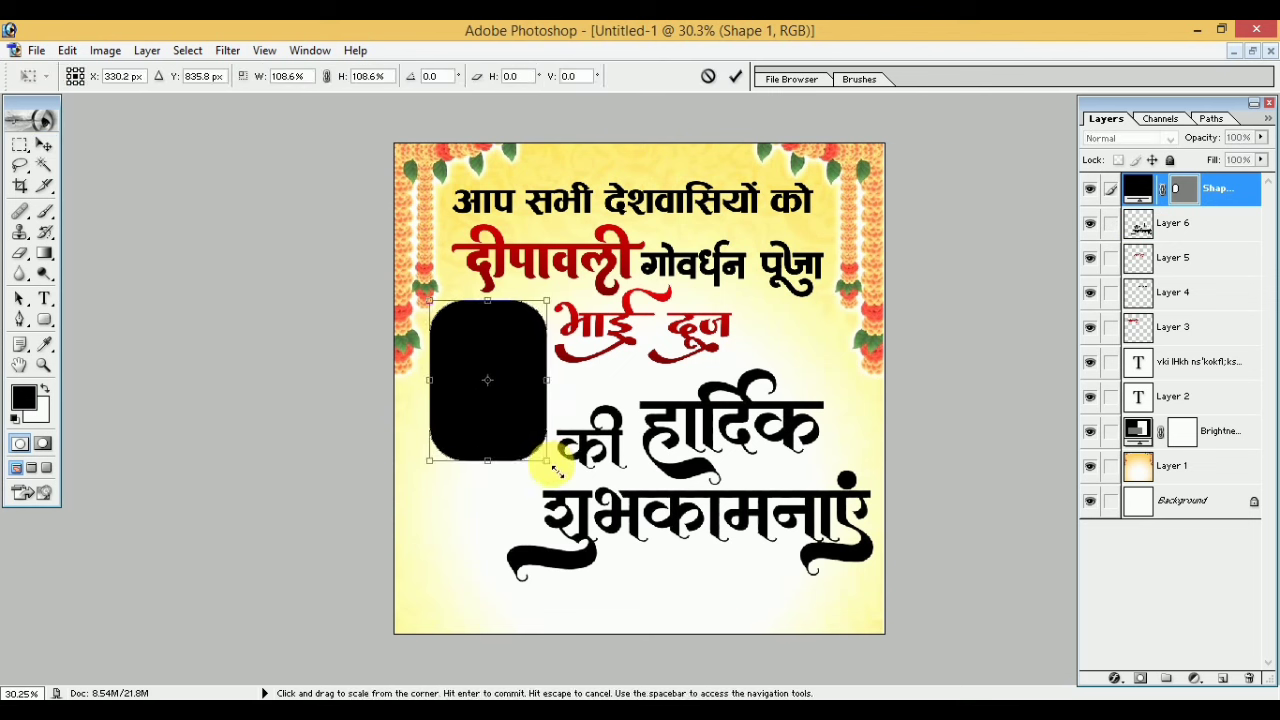
left_click_drag(494, 406, 551, 390)
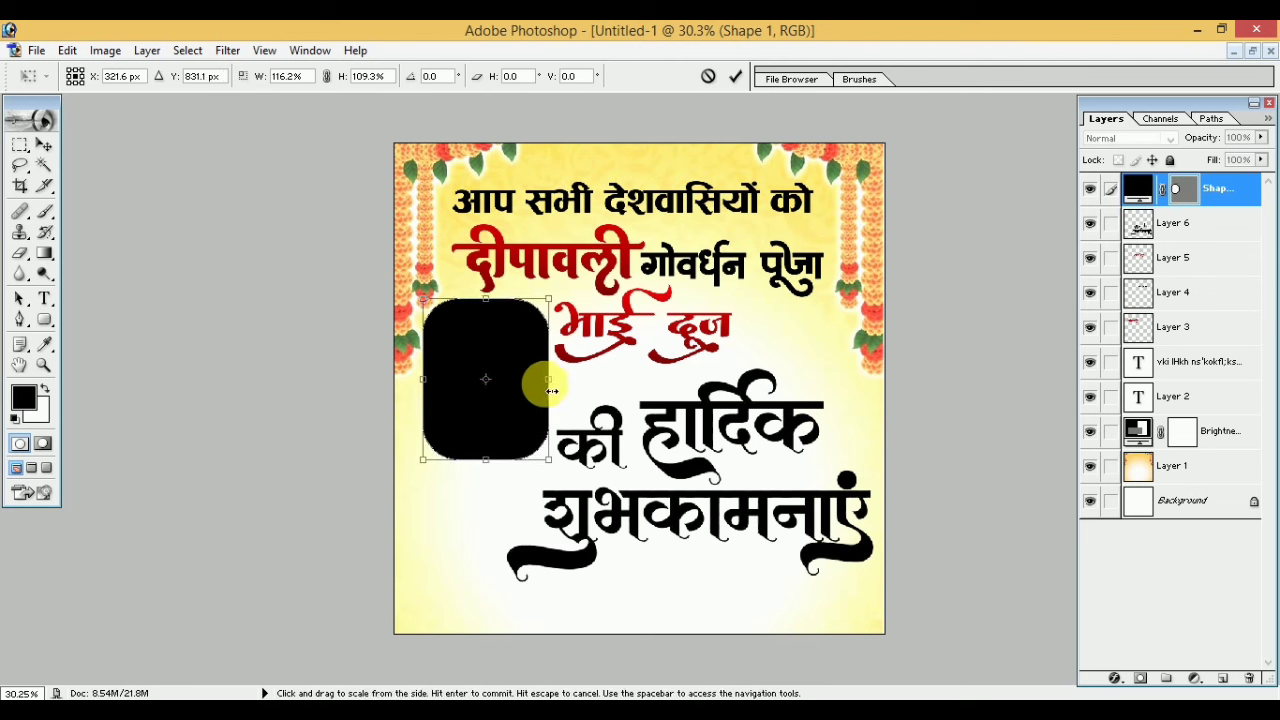
left_click_drag(488, 304, 494, 316)
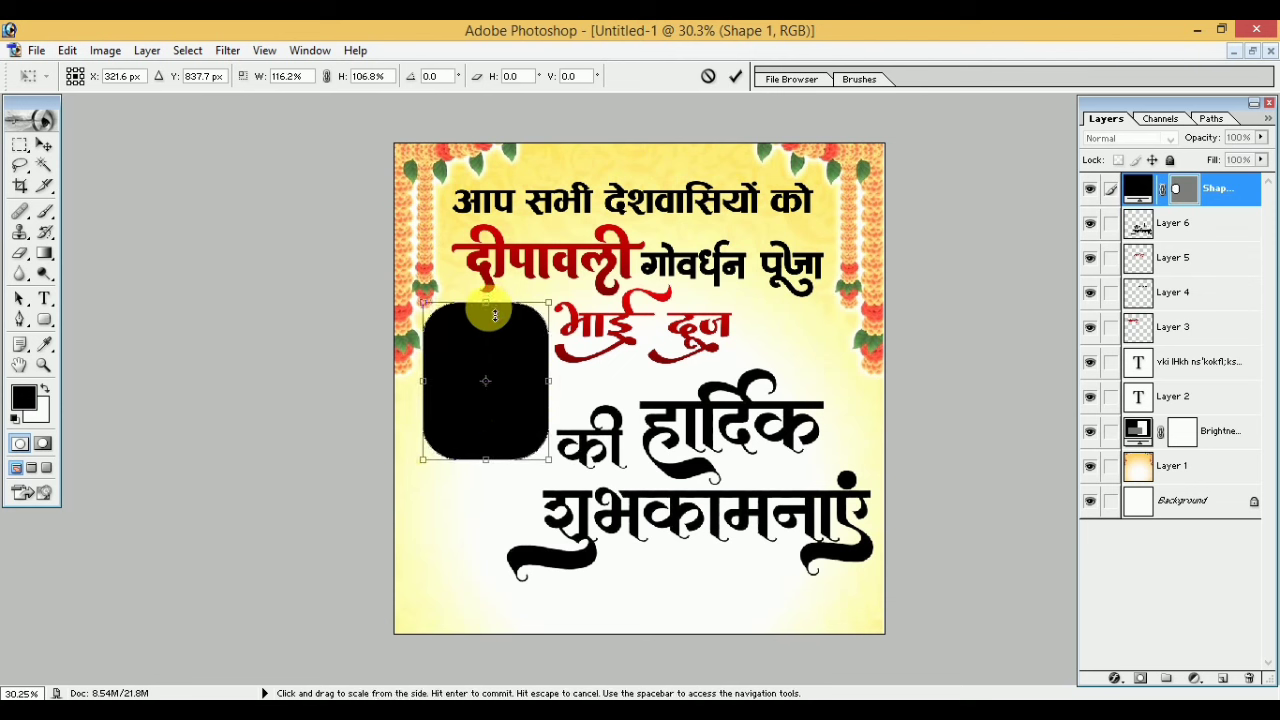
left_click(736, 76)
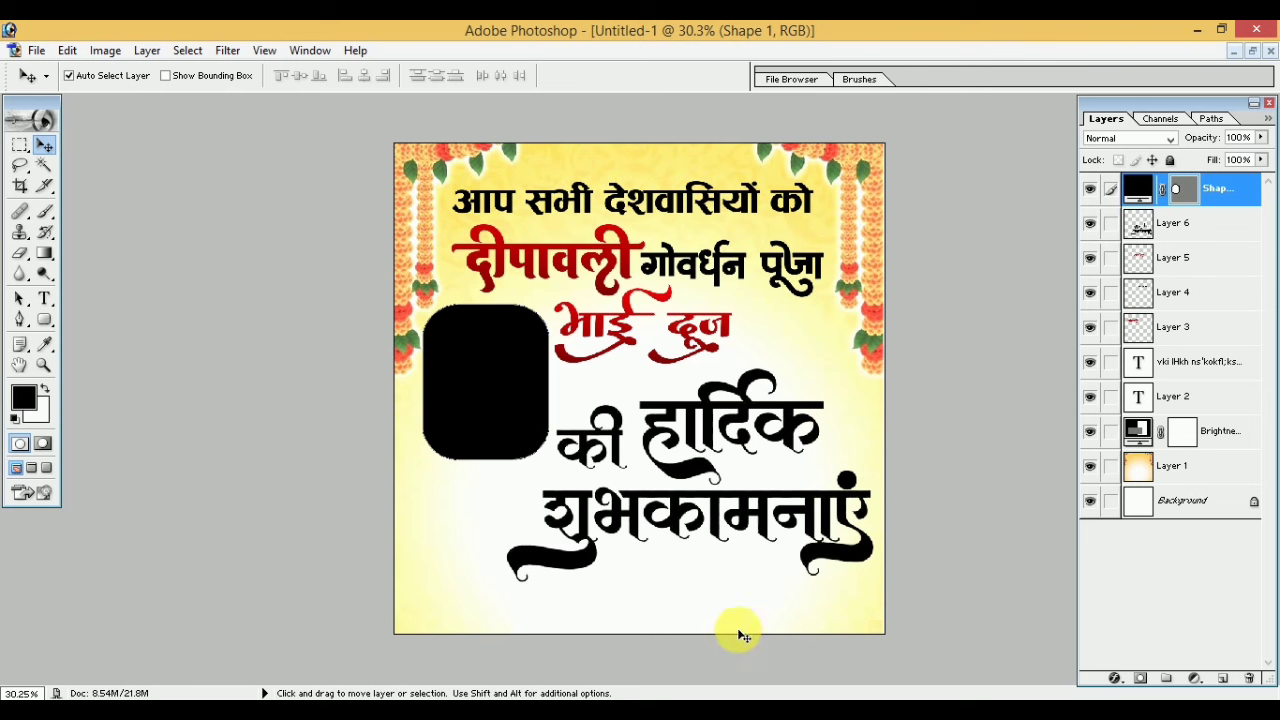
left_click(44, 320)
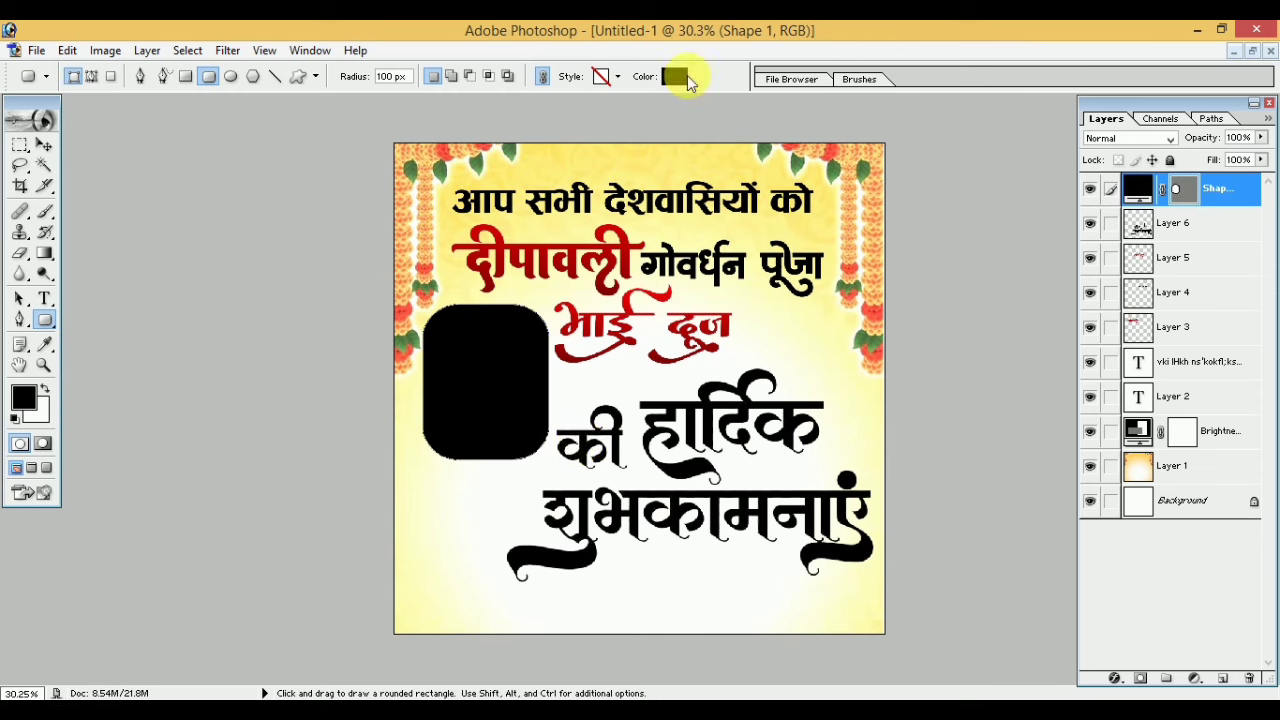
left_click(676, 77)
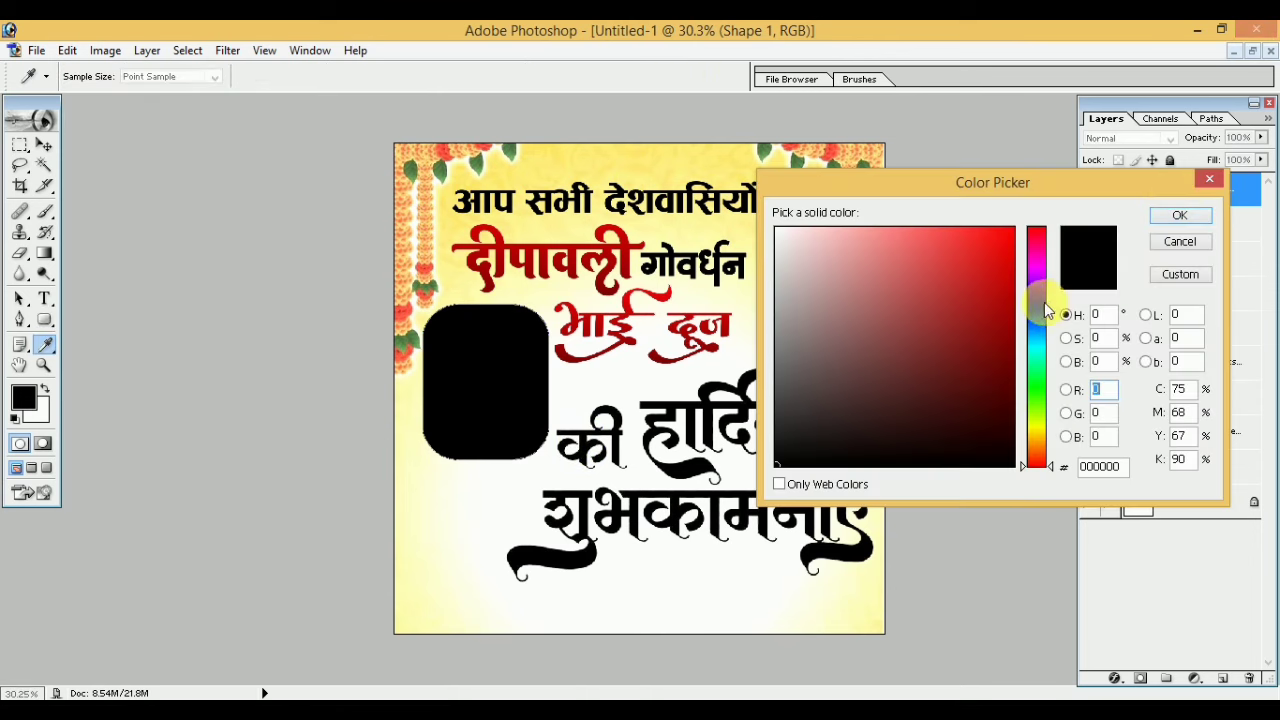
left_click(1044, 302)
left_click(1012, 229)
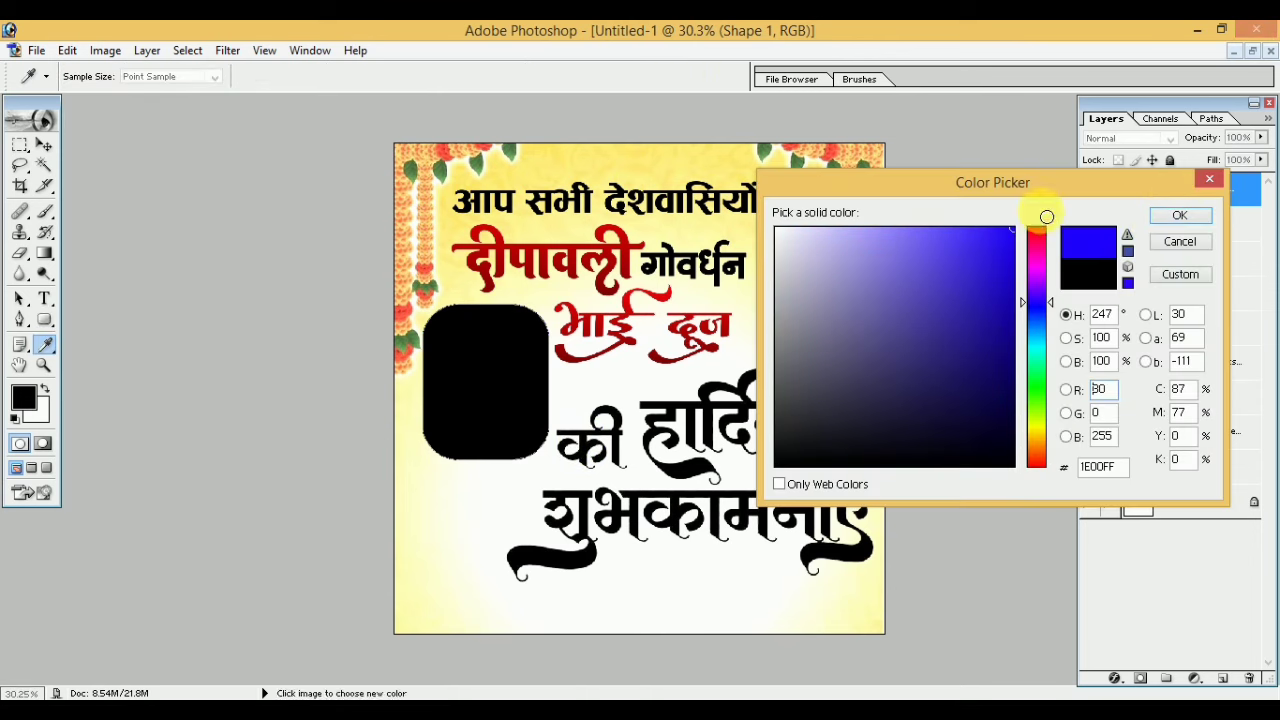
left_click(1180, 215)
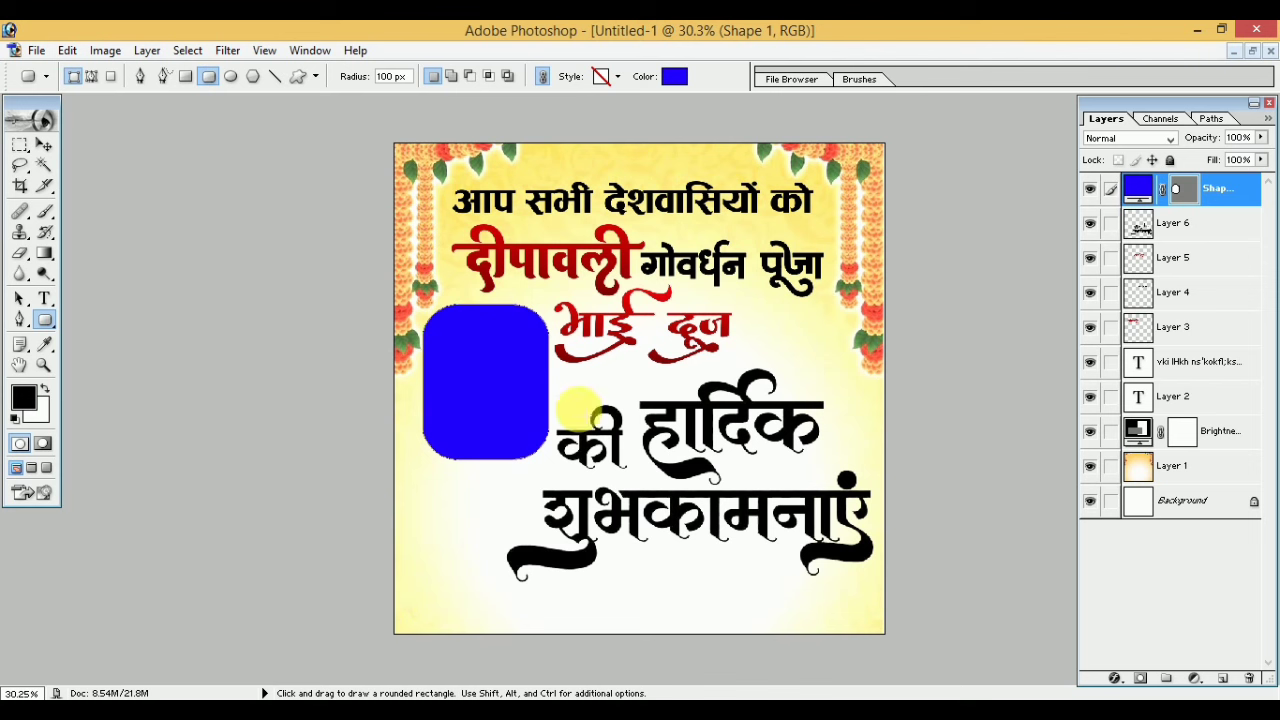
key("ctrl+z")
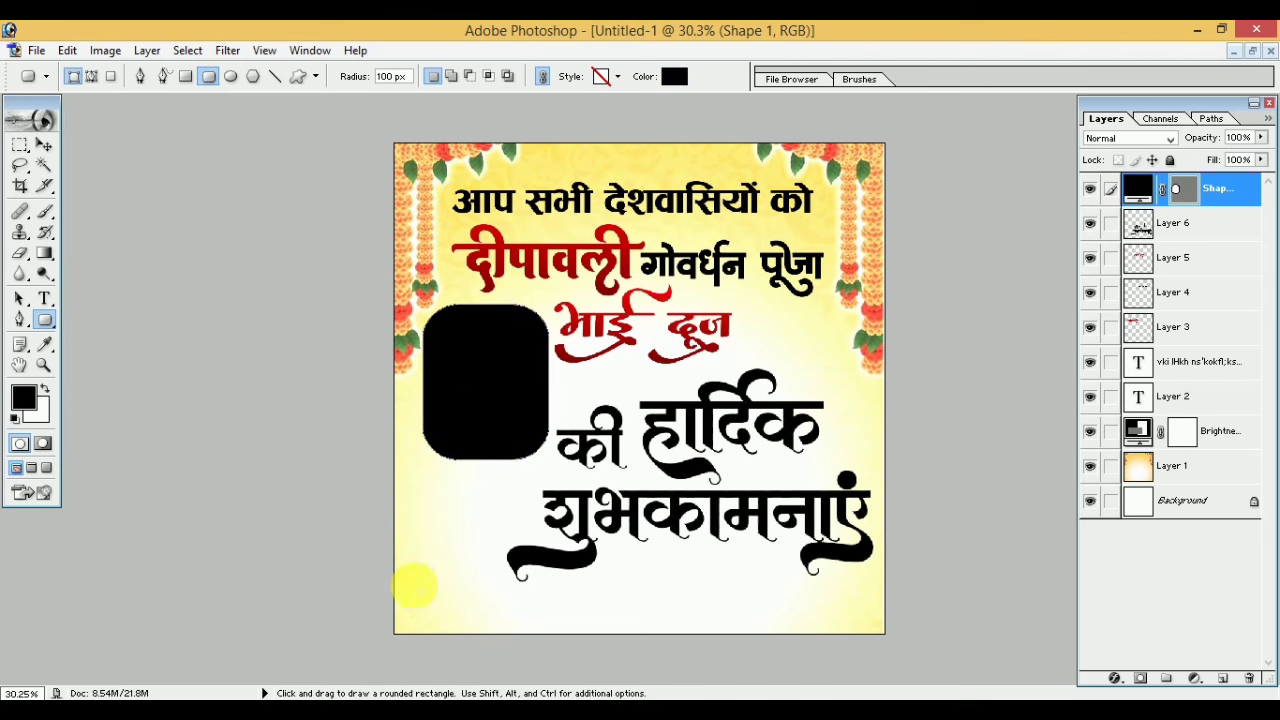
mouse_move(413, 586)
left_mouse_down()
mouse_move(797, 610)
mouse_move(877, 628)
left_mouse_up()
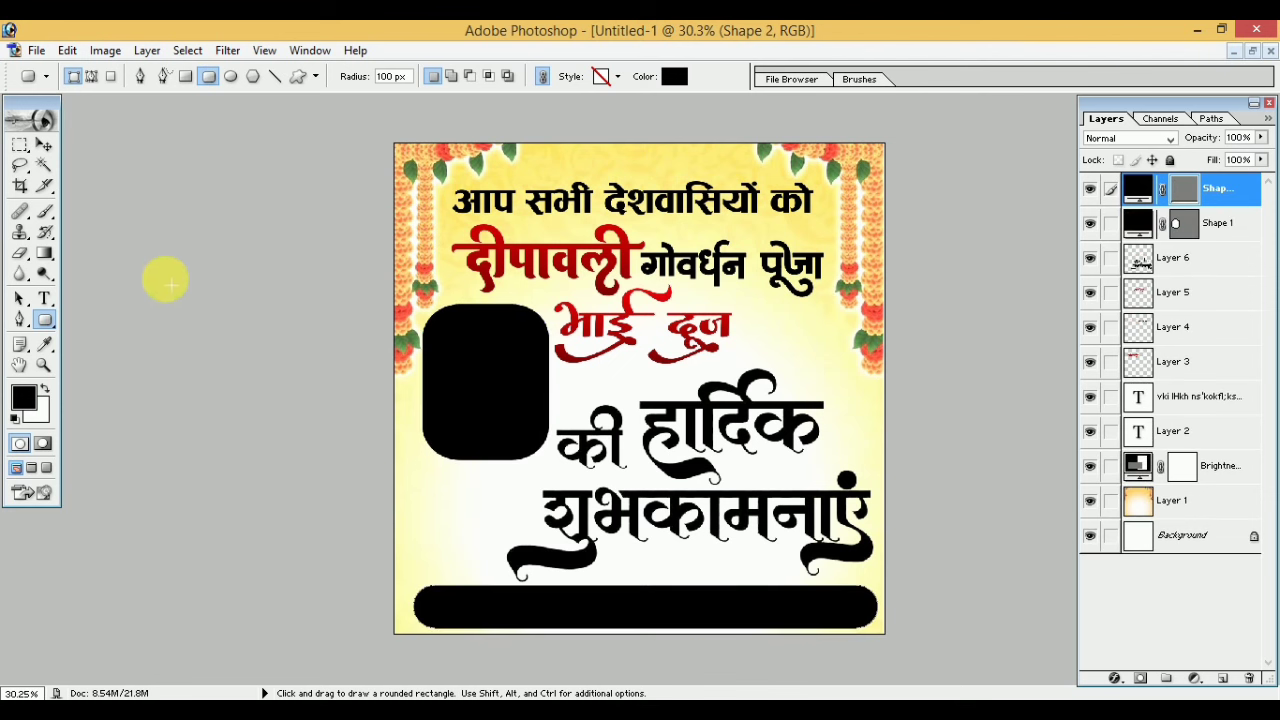
Position the new bottom black bar, nudging it down two steps with the arrow keys.
left_click(44, 145)
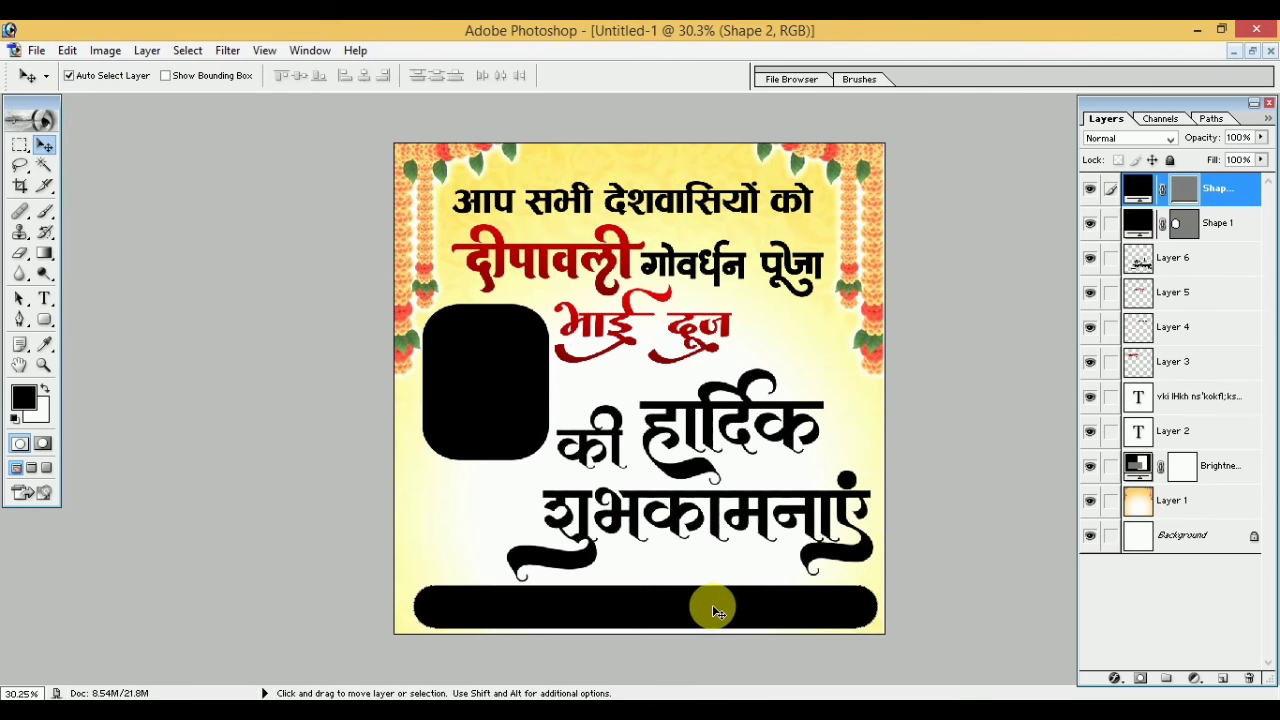
left_click_drag(712, 608, 713, 603)
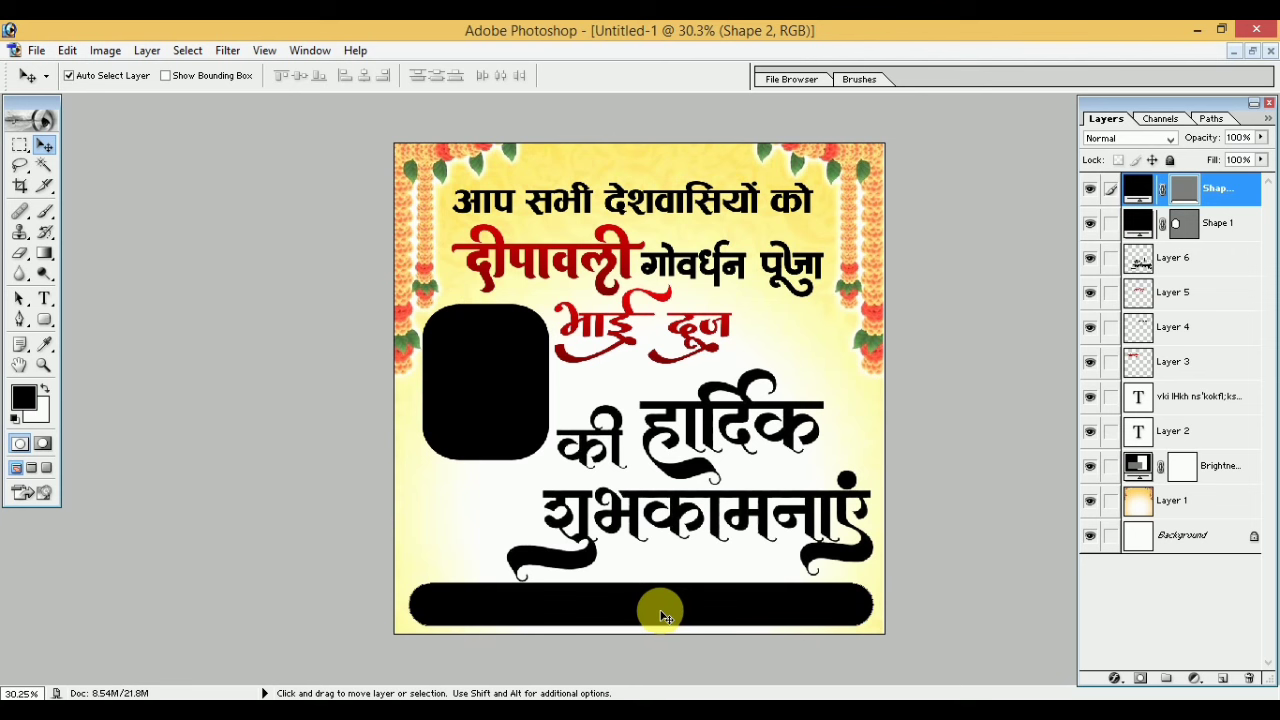
key("Down")
key("Down")
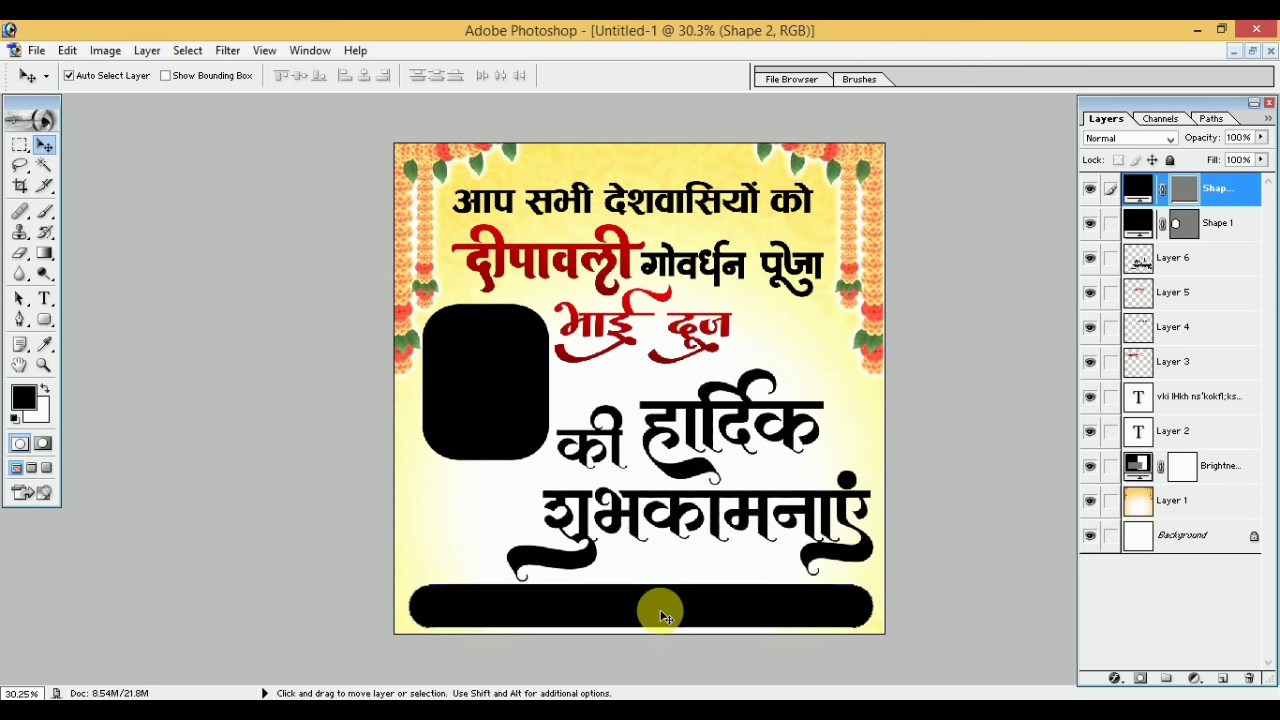
key("Down")
key("Down")
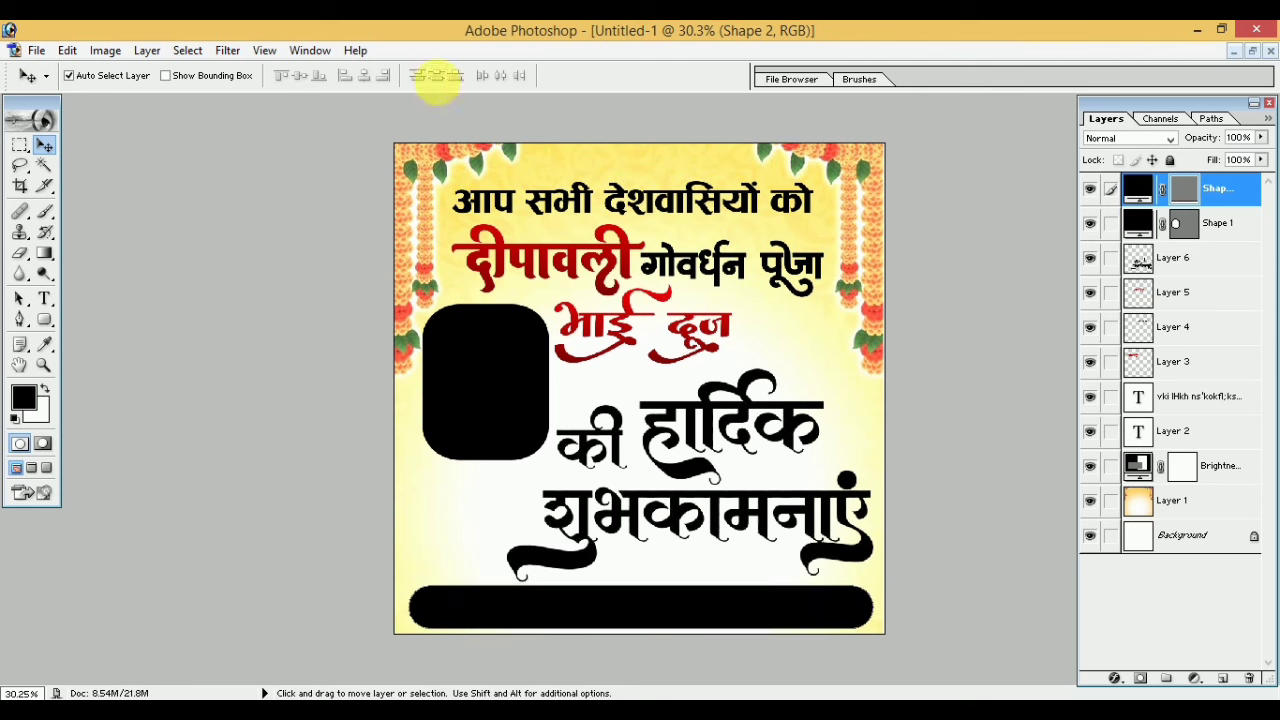
left_click(147, 50)
mouse_move(187, 161)
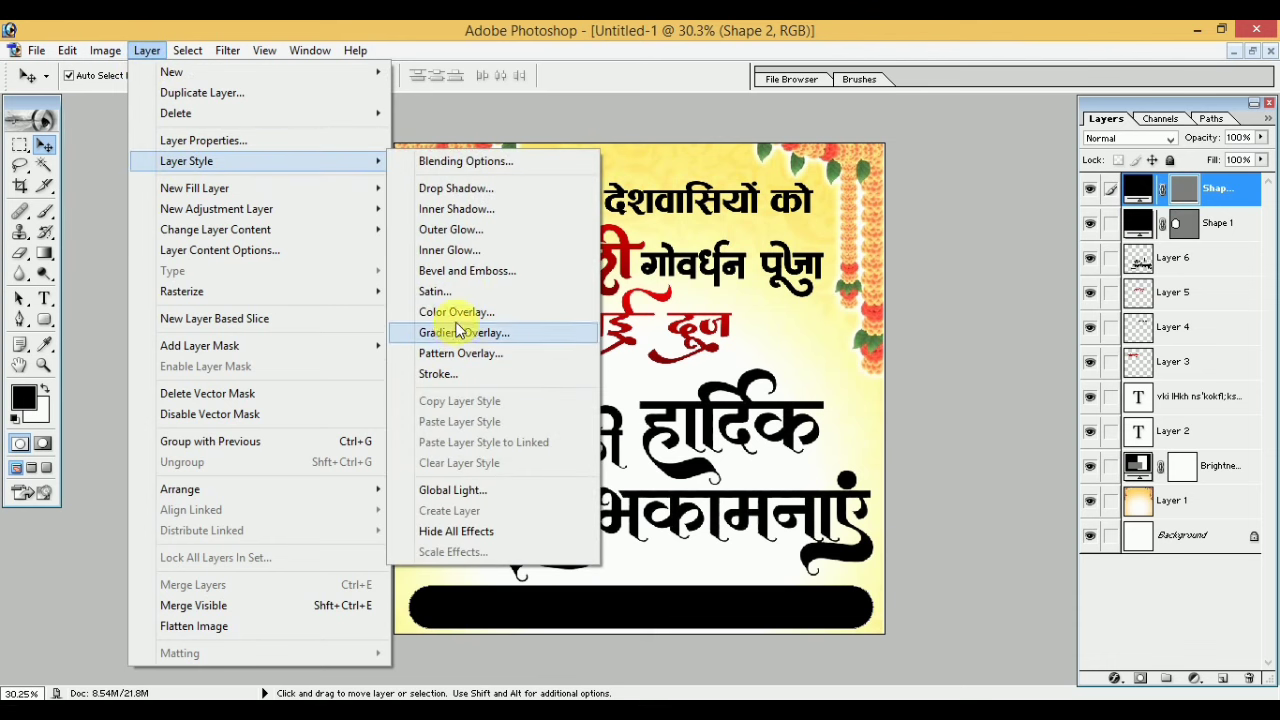
Give the bottom rounded bar a blue (#3600FF) Color Overlay.
left_click(456, 313)
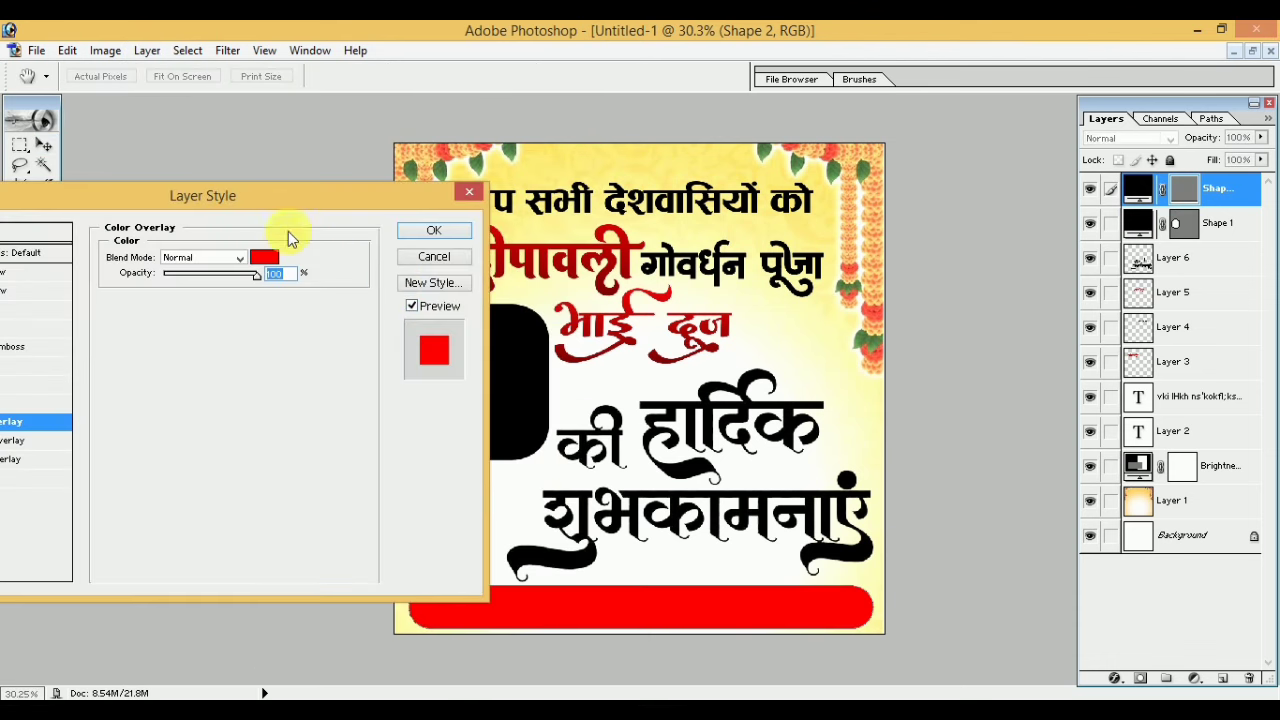
left_click_drag(307, 187, 384, 134)
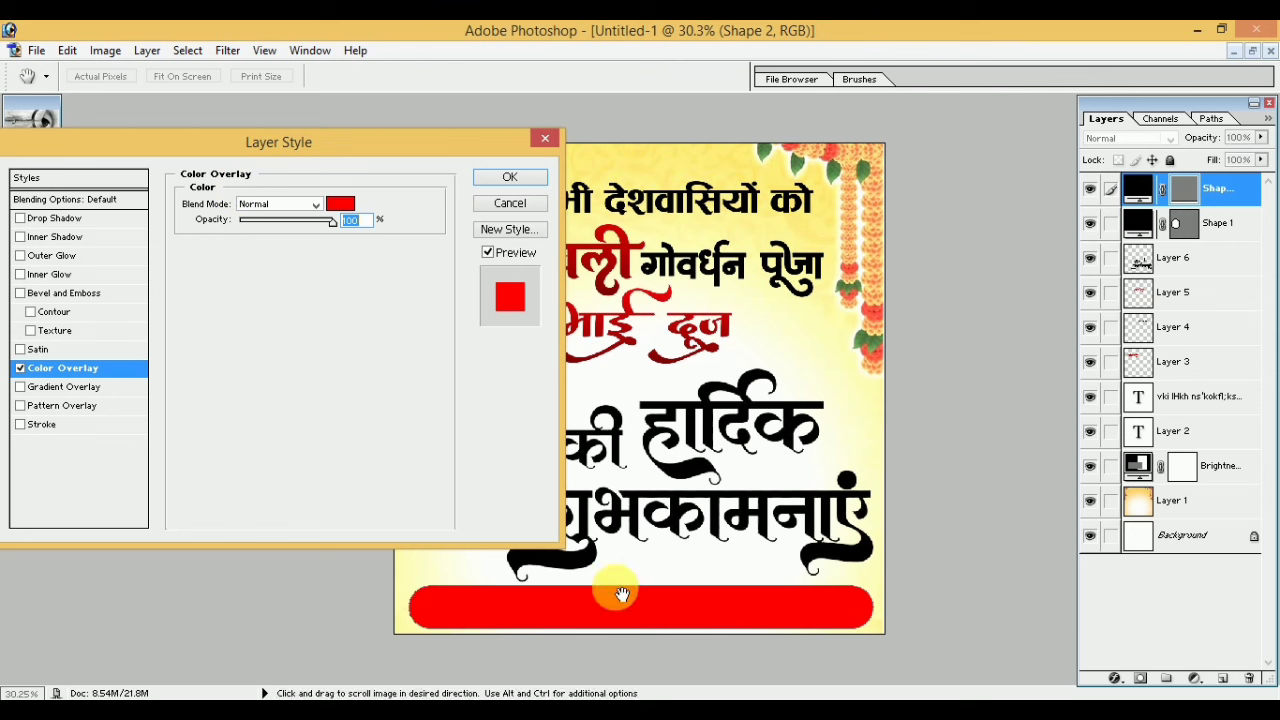
left_click(340, 204)
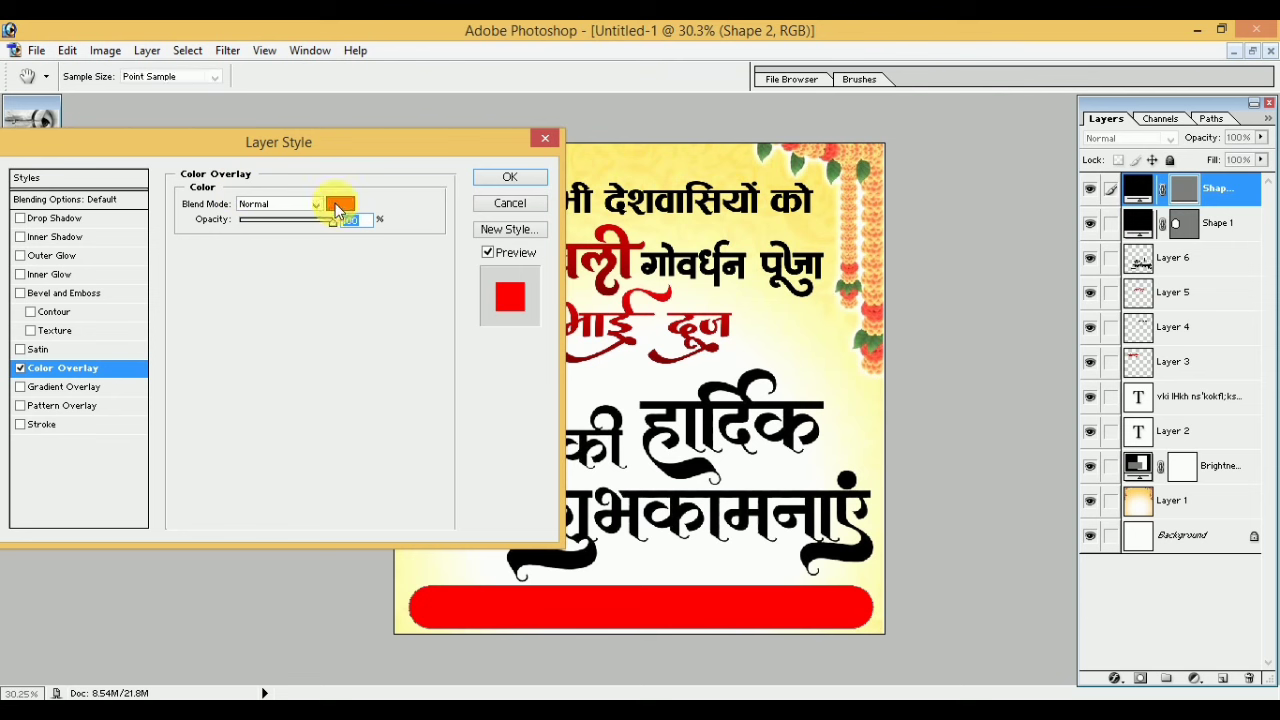
left_click(1040, 299)
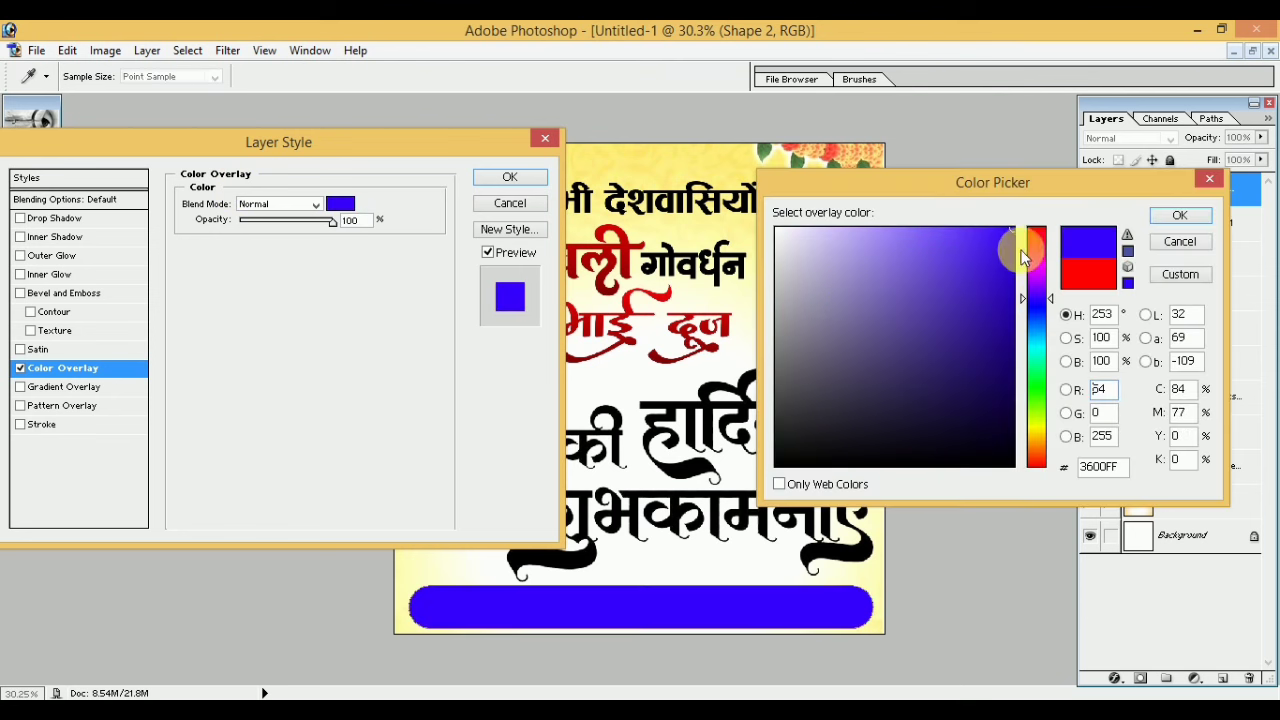
left_click(1181, 216)
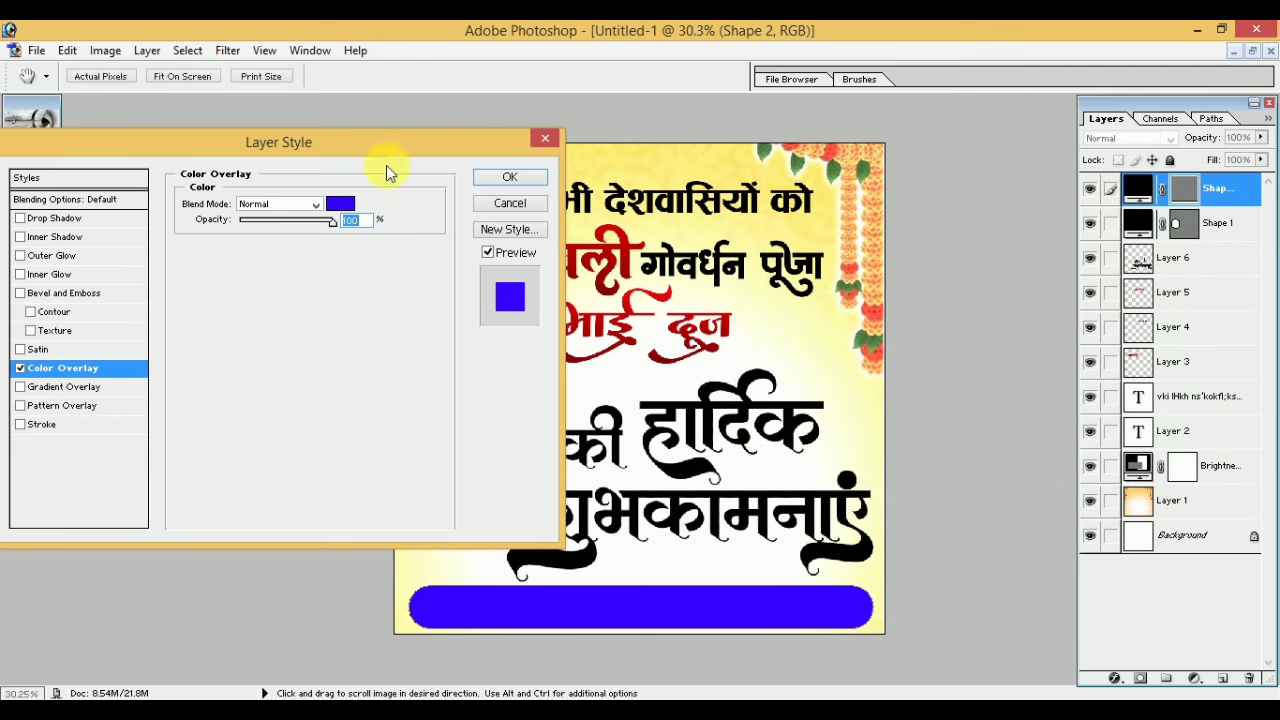
left_click(509, 177)
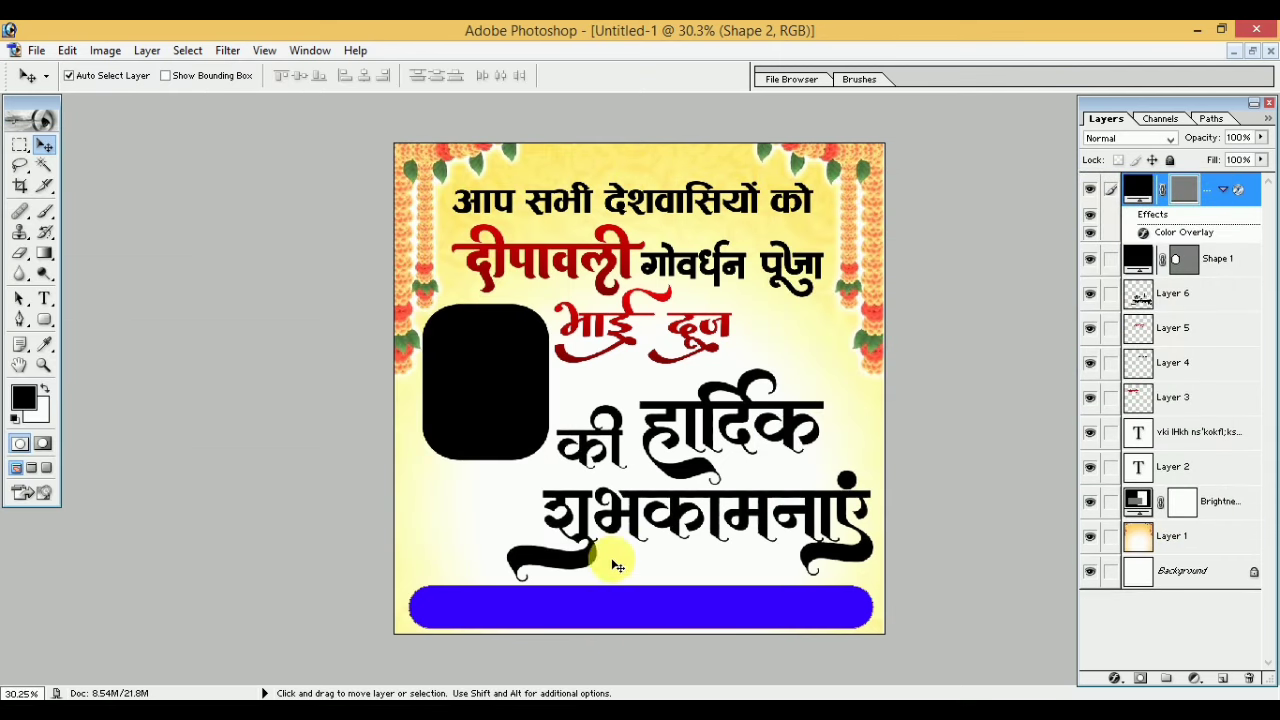
left_click(500, 398)
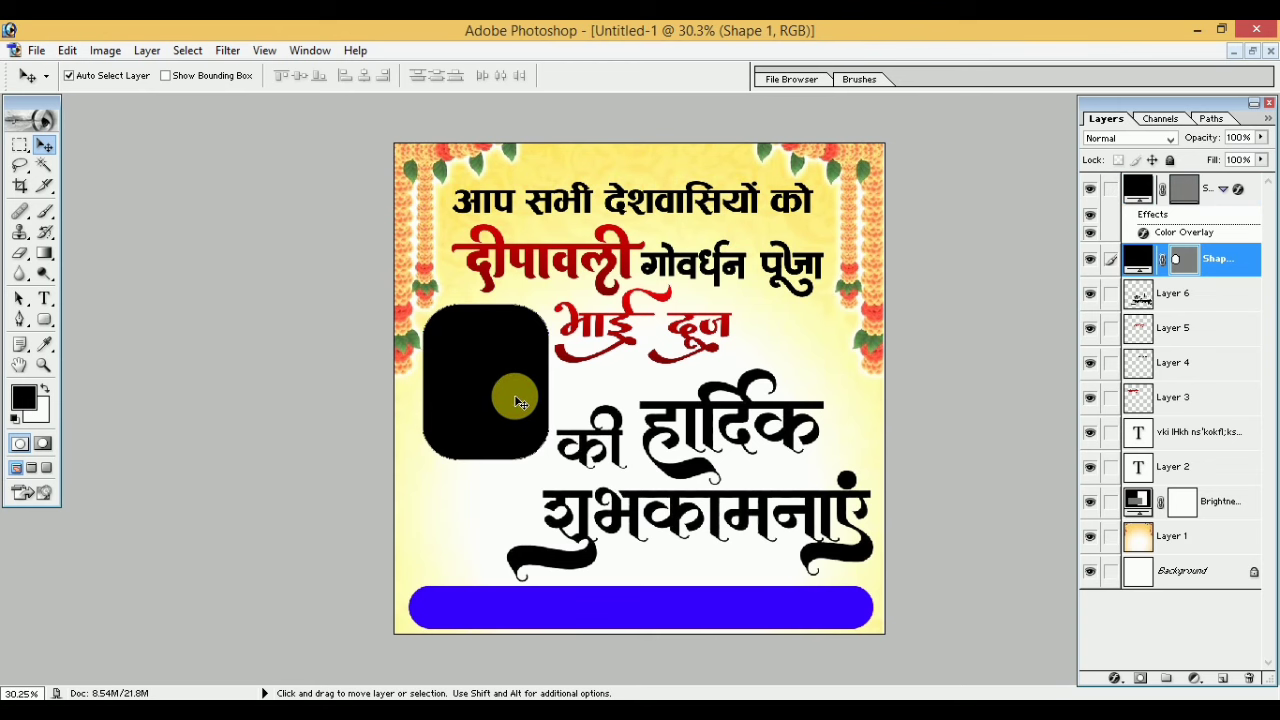
Open the red-background portrait photo.
left_click(36, 50)
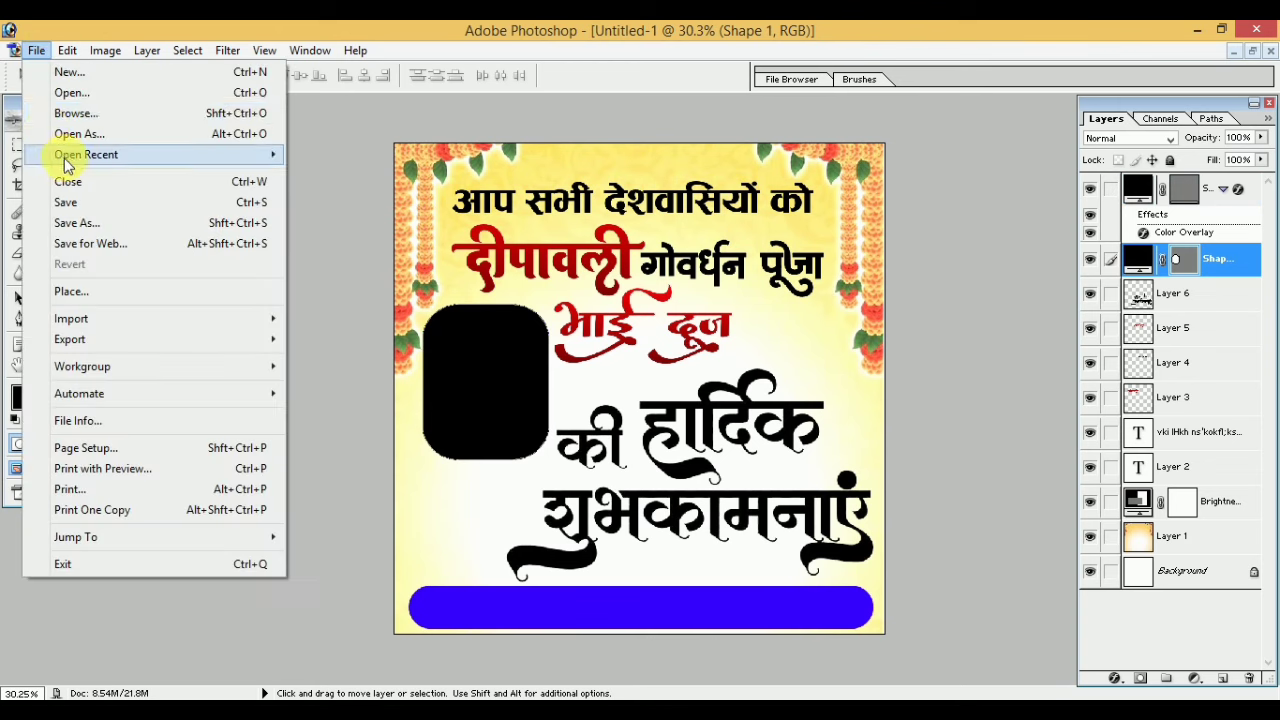
left_click(78, 95)
left_click(800, 345)
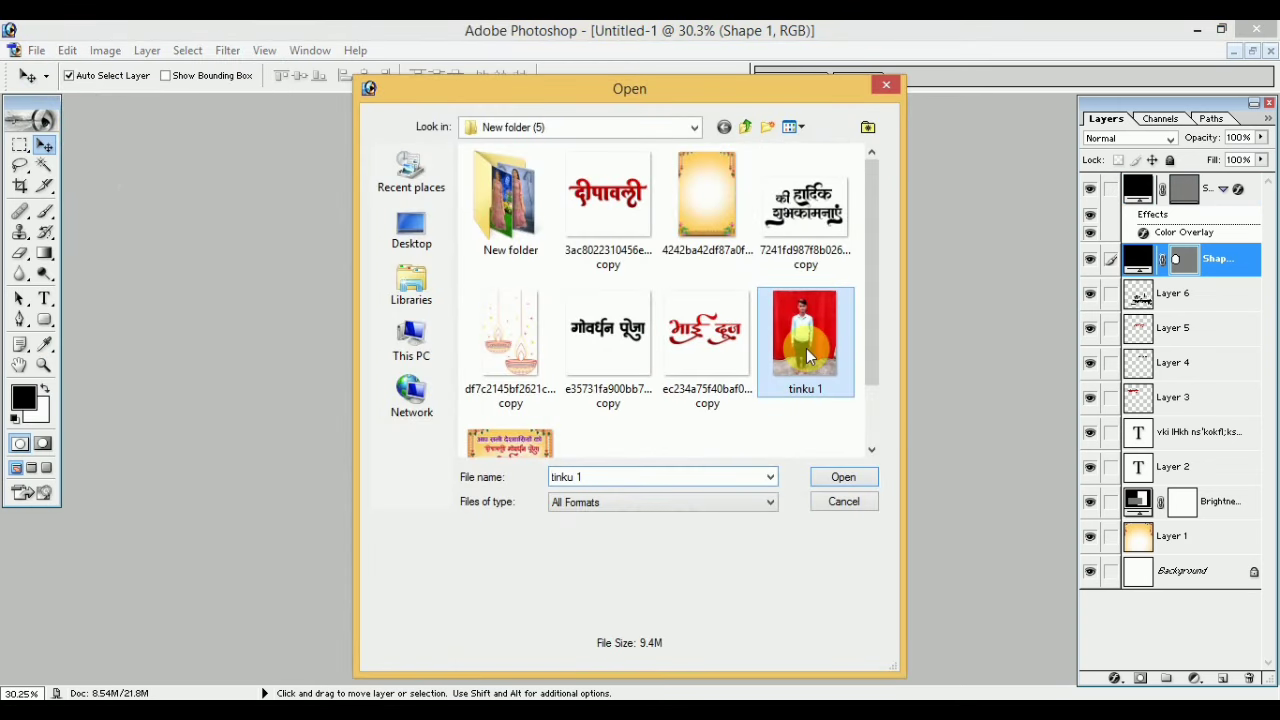
left_click(841, 476)
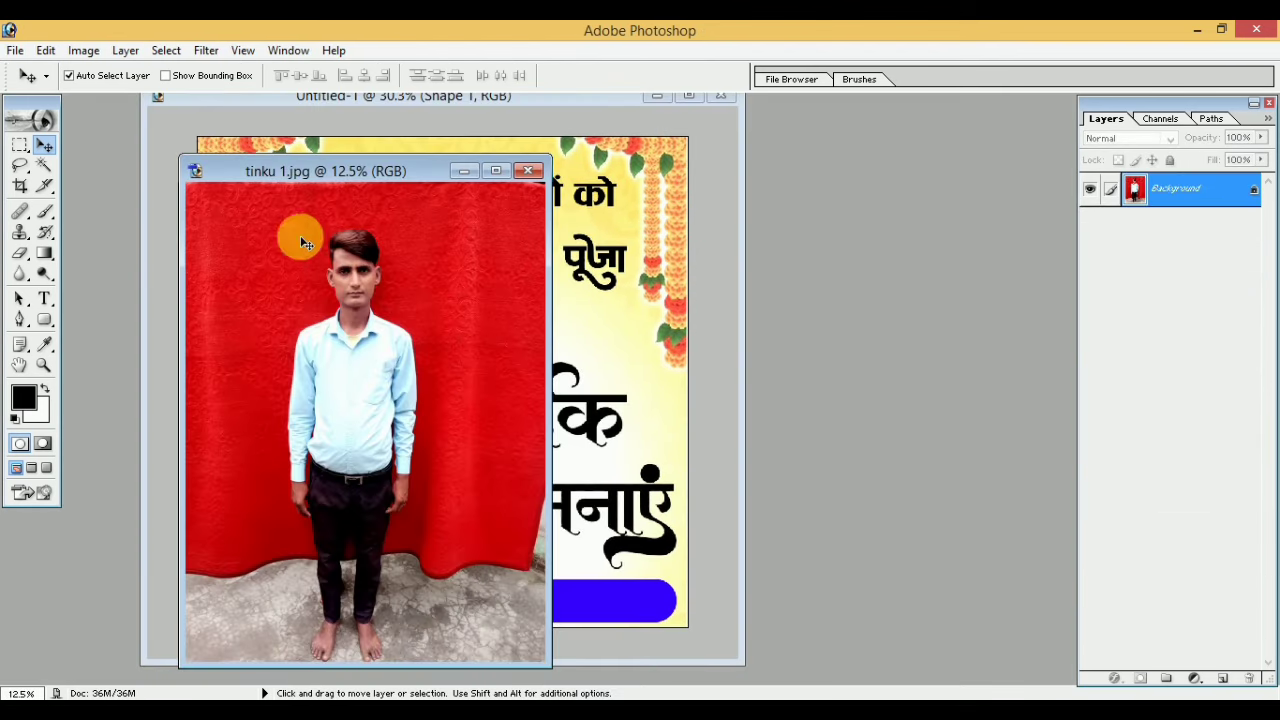
Crop the portrait tightly around the person, then close the photo window.
left_click(20, 187)
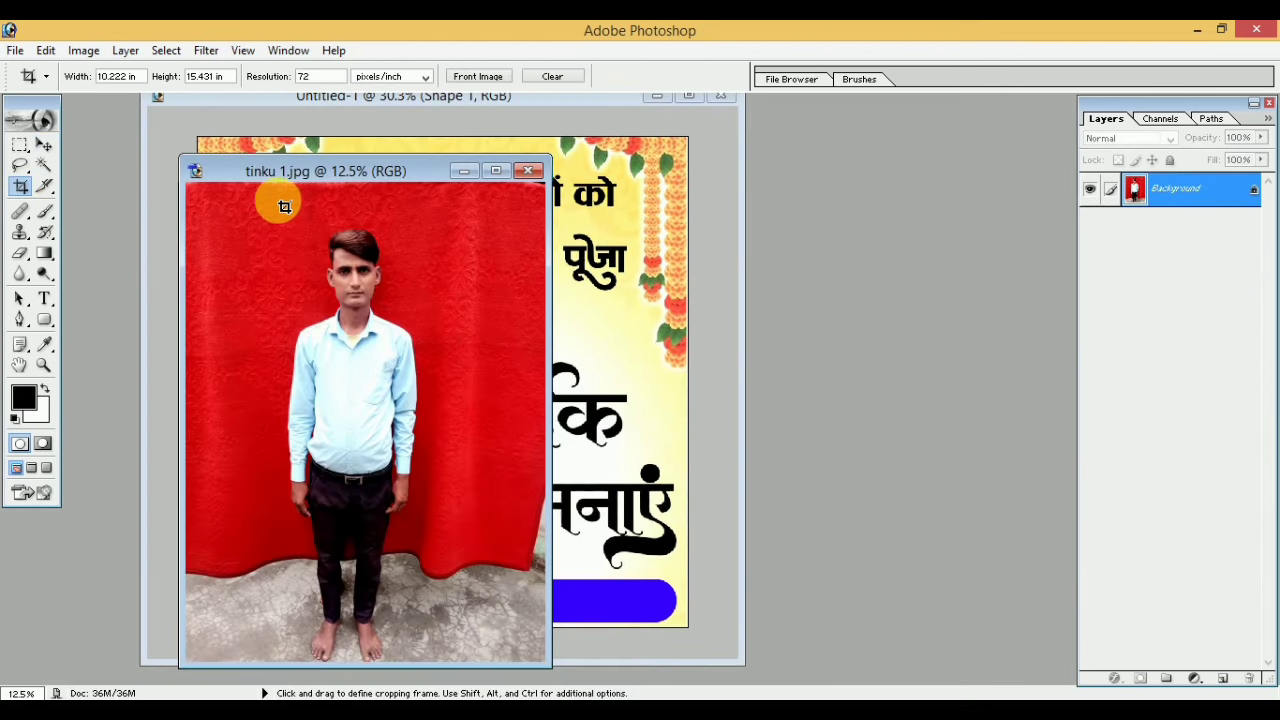
left_click_drag(232, 198, 467, 553)
left_click_drag(666, 561, 467, 553)
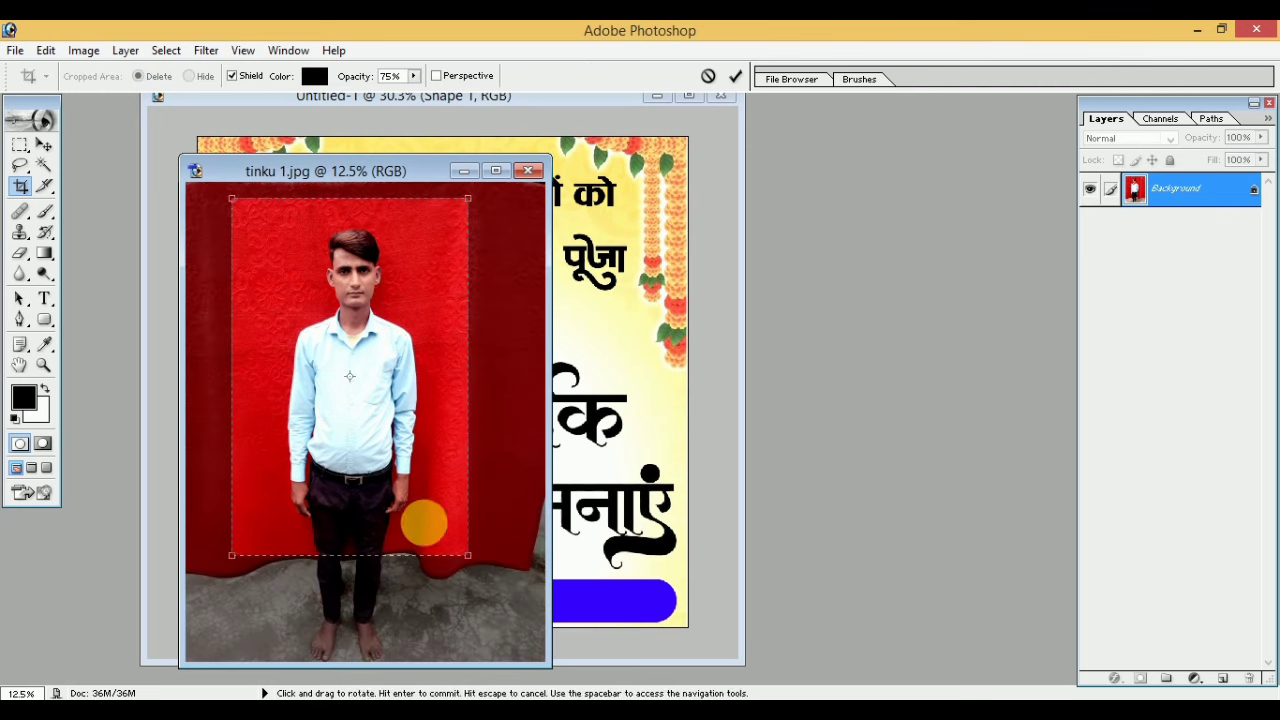
left_click(734, 77)
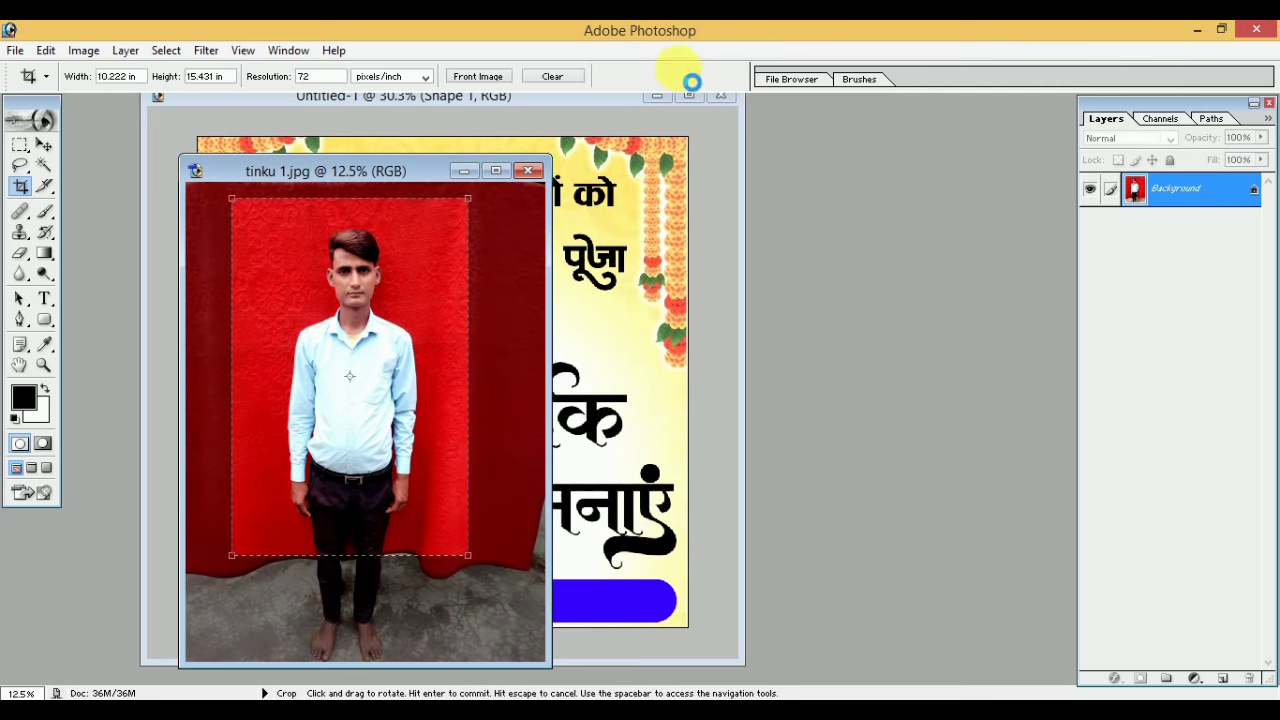
key("ctrl")
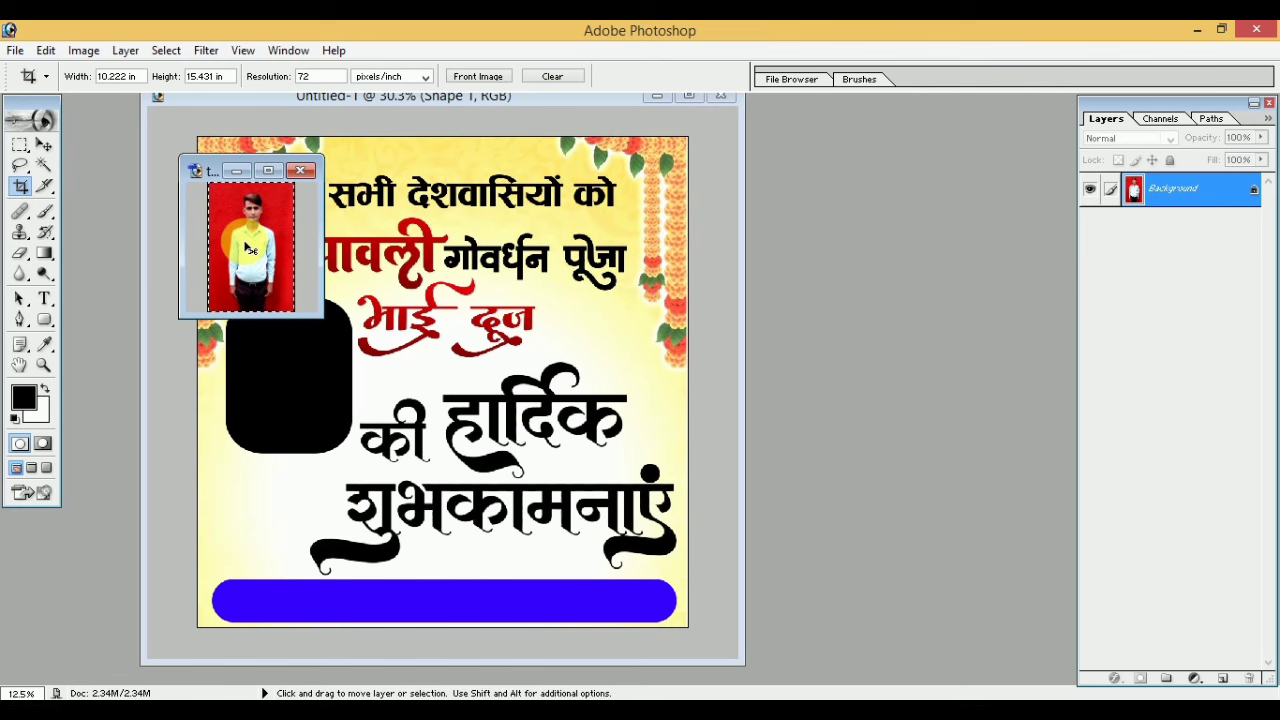
key("ctrl+w")
Paste the portrait as Layer 7, clip it into the rounded frame, and position it with his head visible.
left_click(620, 296)
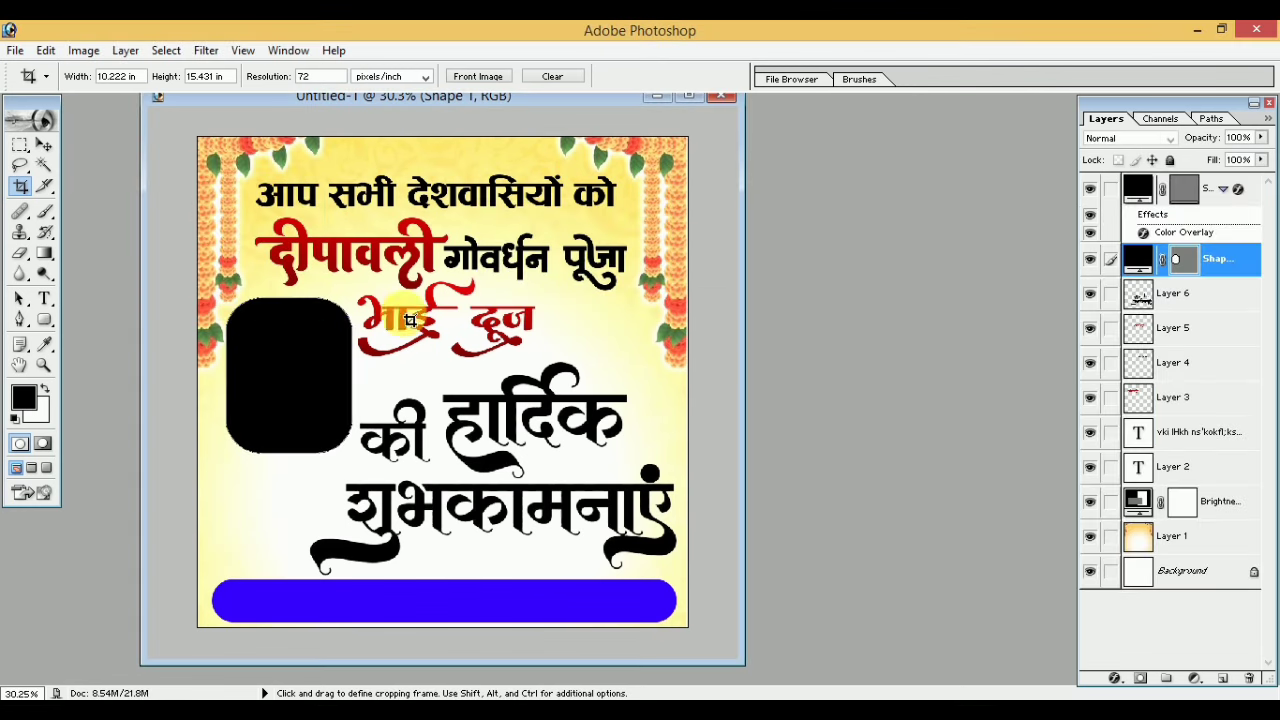
left_click(44, 145)
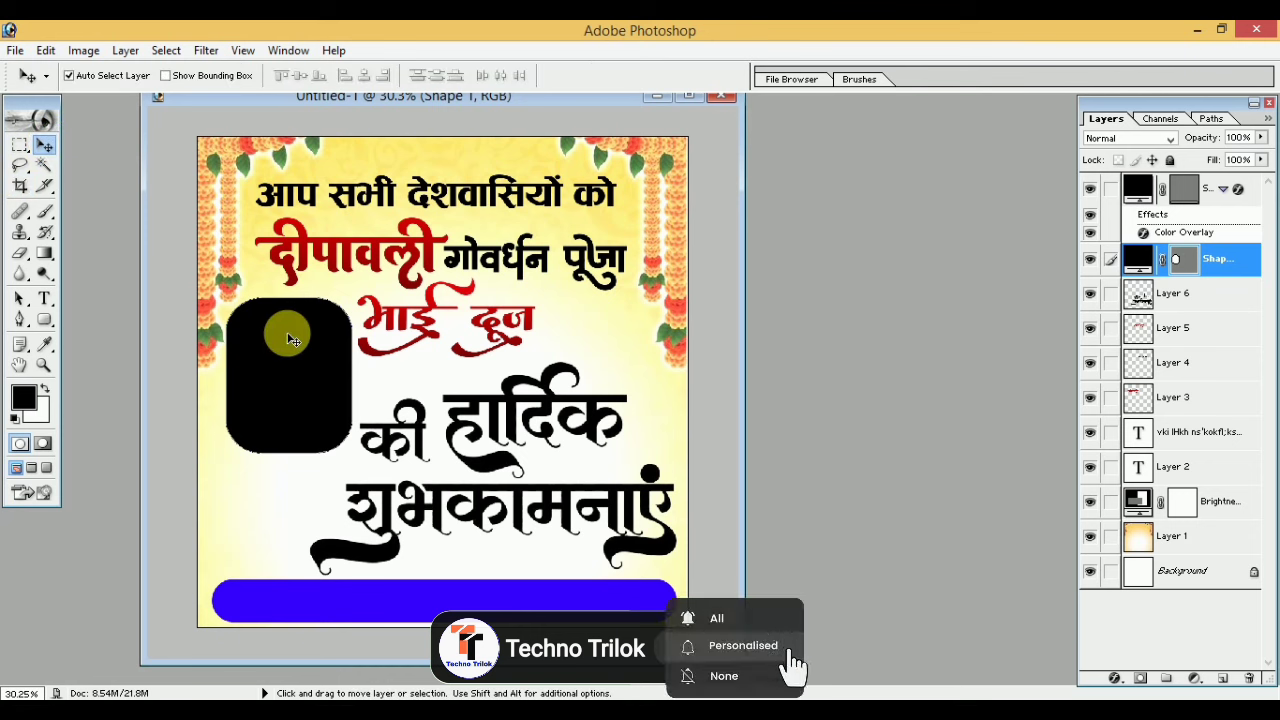
key("ctrl+v")
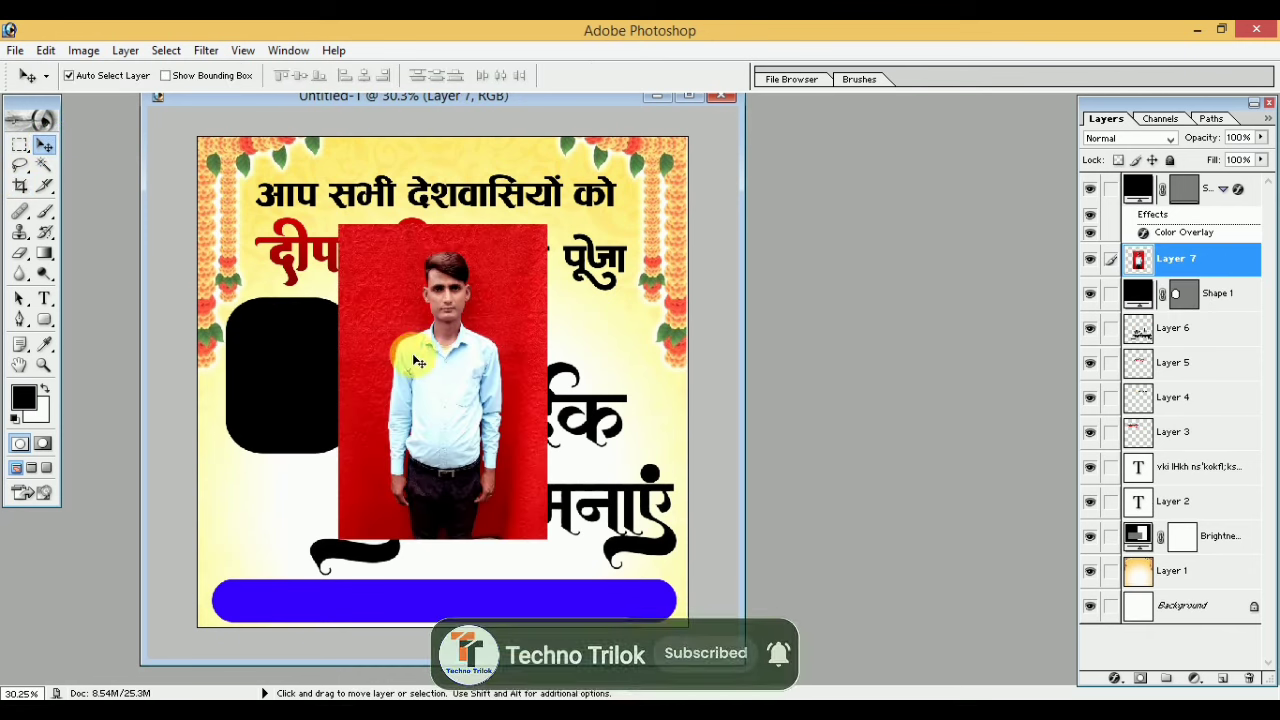
left_click_drag(413, 358, 286, 365)
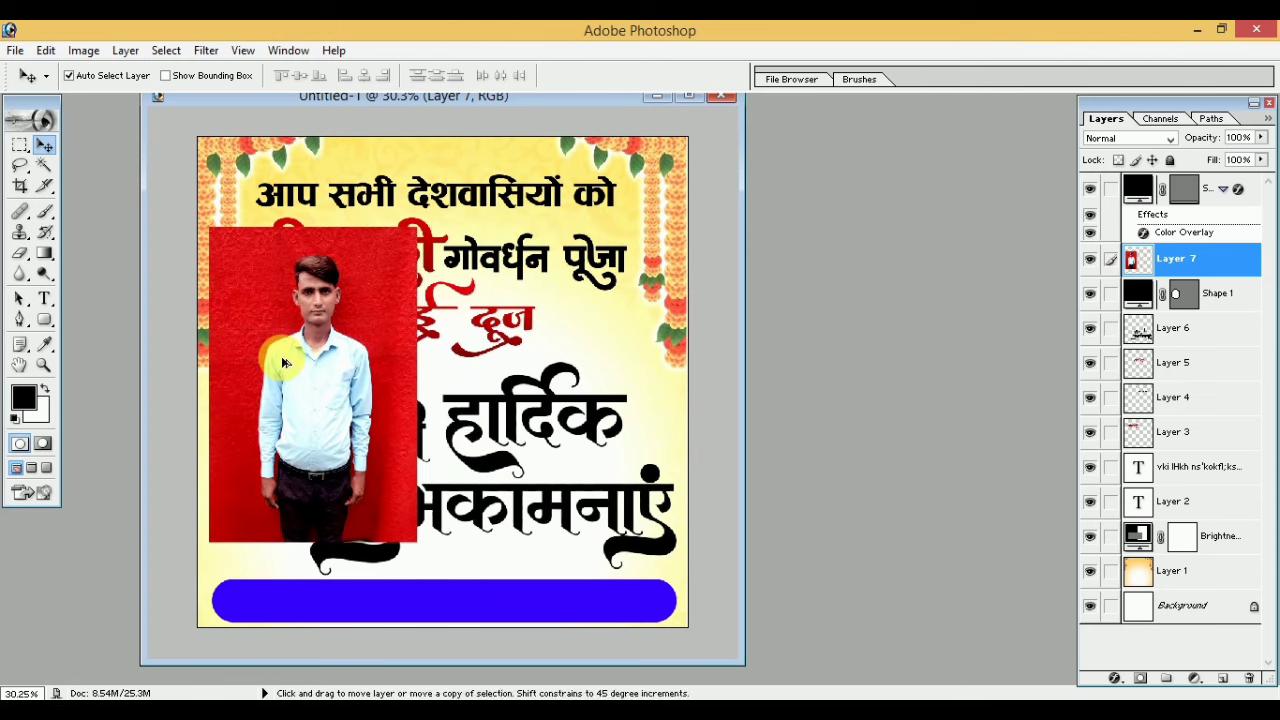
key("ctrl+g")
left_click_drag(286, 365, 284, 382)
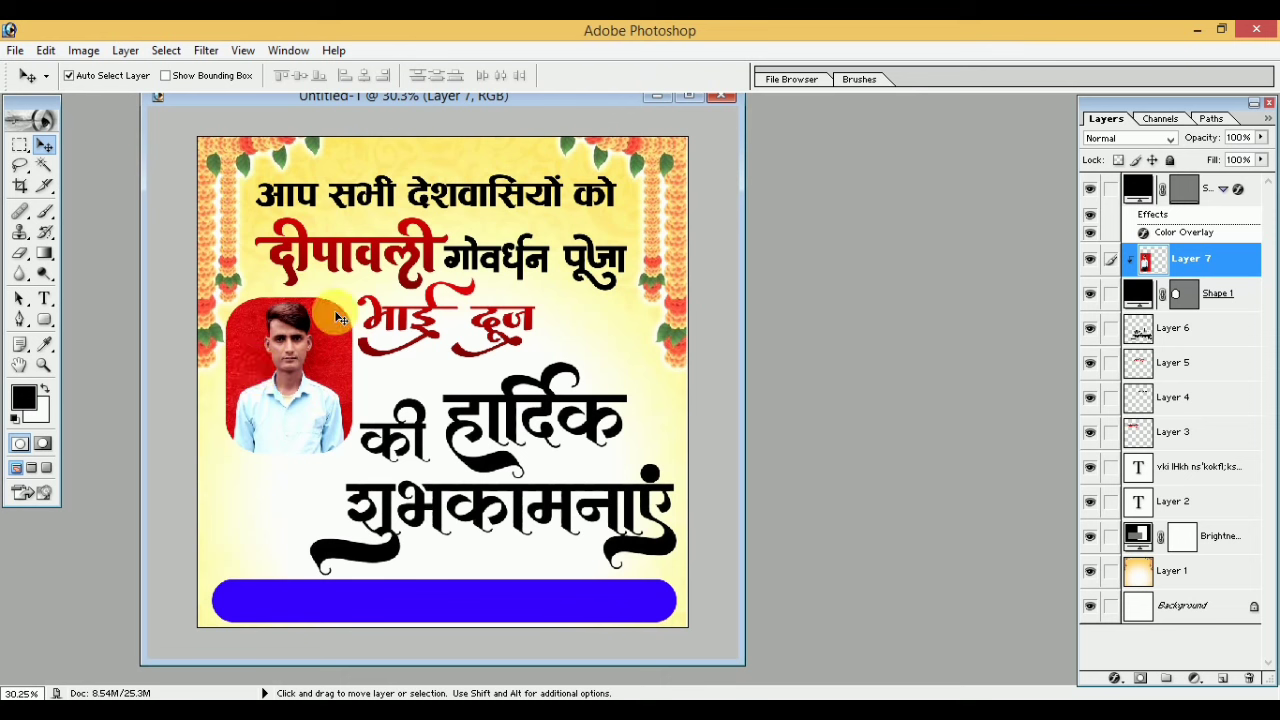
left_click(1147, 296)
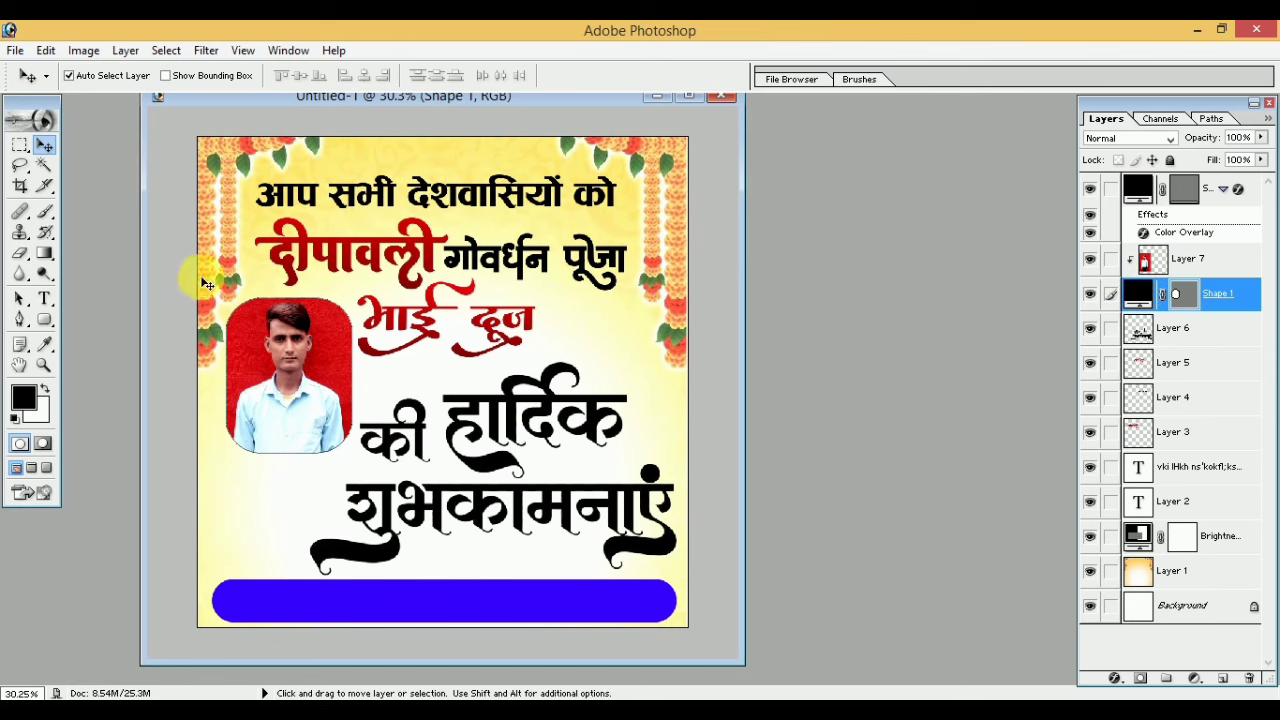
Add a black Stroke layer style to the rounded frame (Shape 1).
left_click(128, 52)
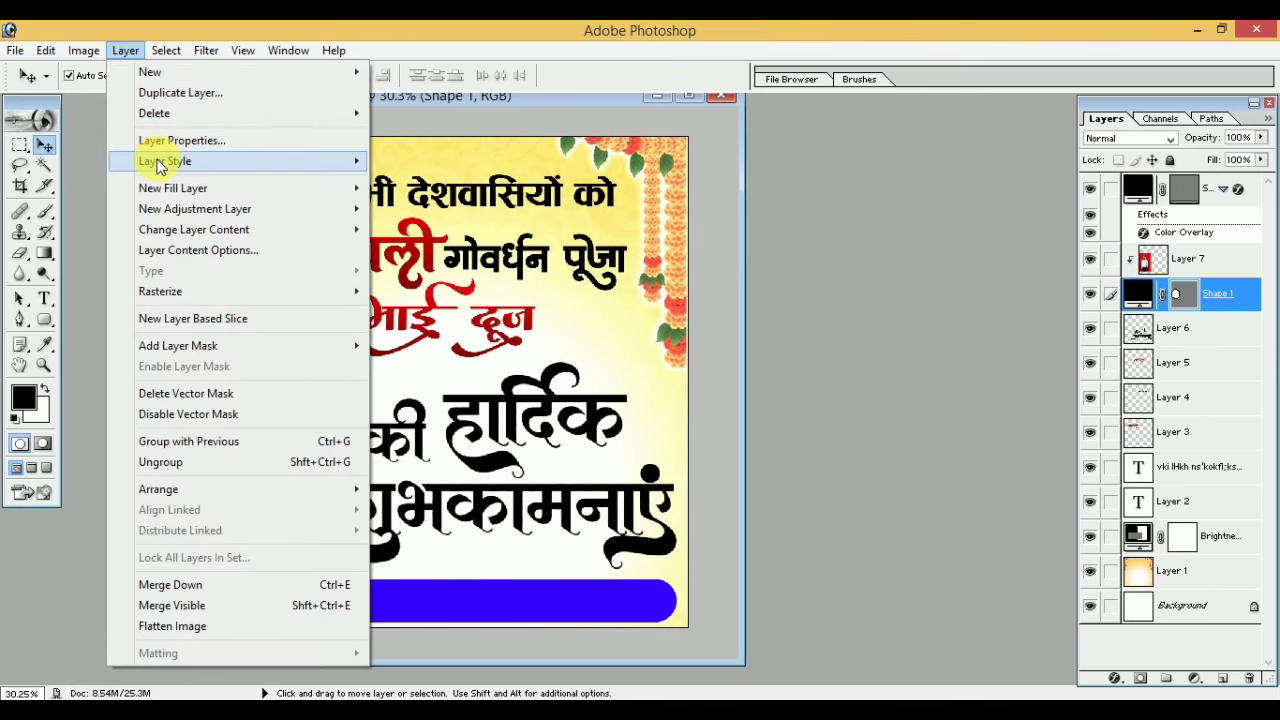
mouse_move(165, 161)
left_click(432, 377)
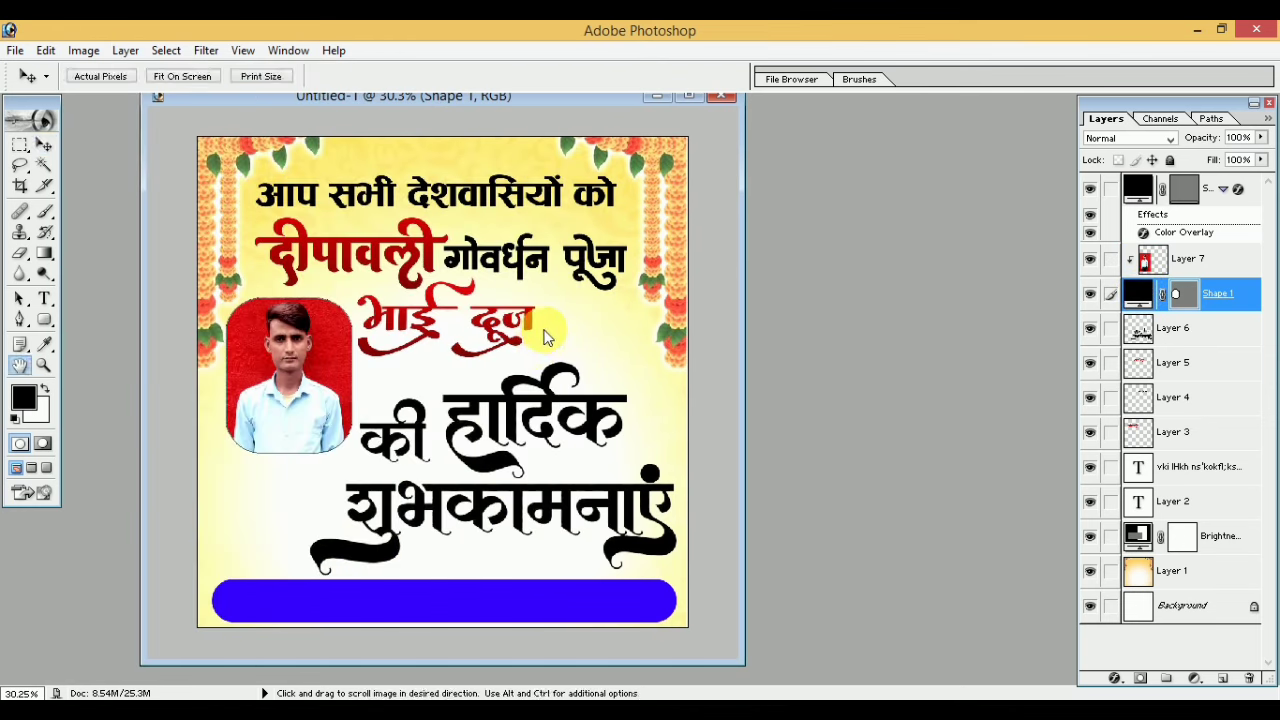
left_click_drag(374, 153, 847, 145)
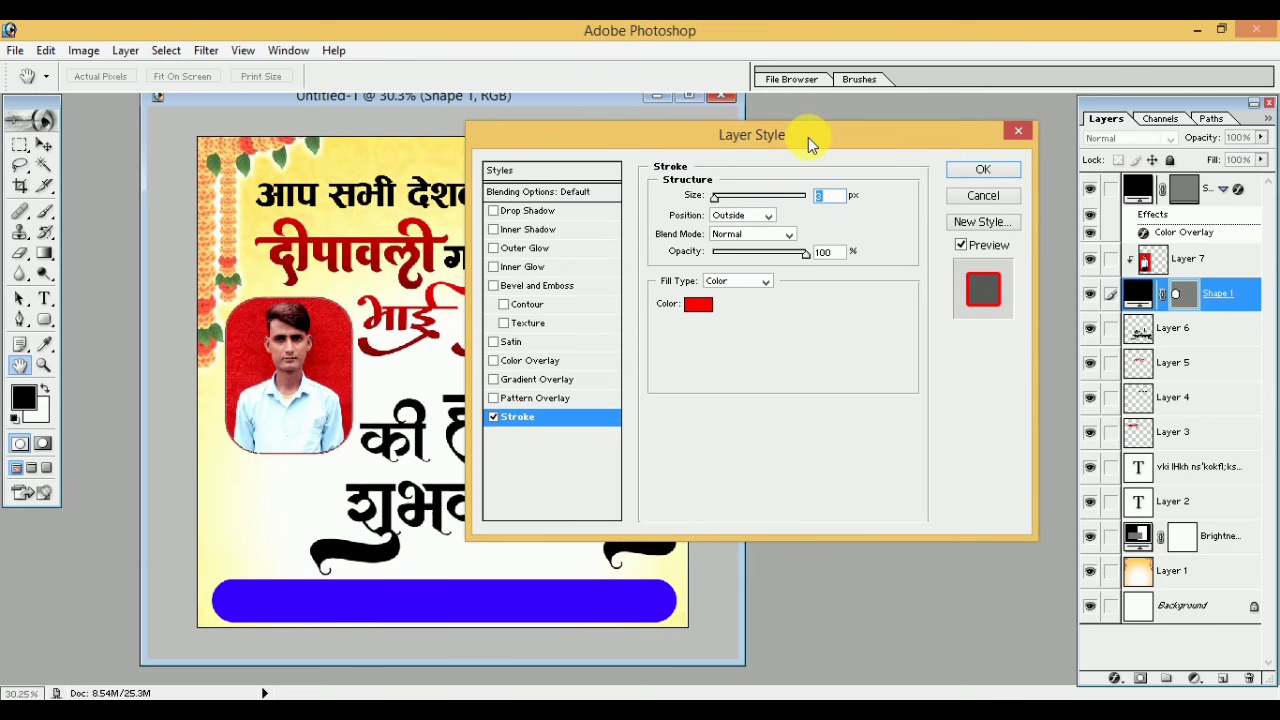
left_click(698, 305)
left_click(778, 463)
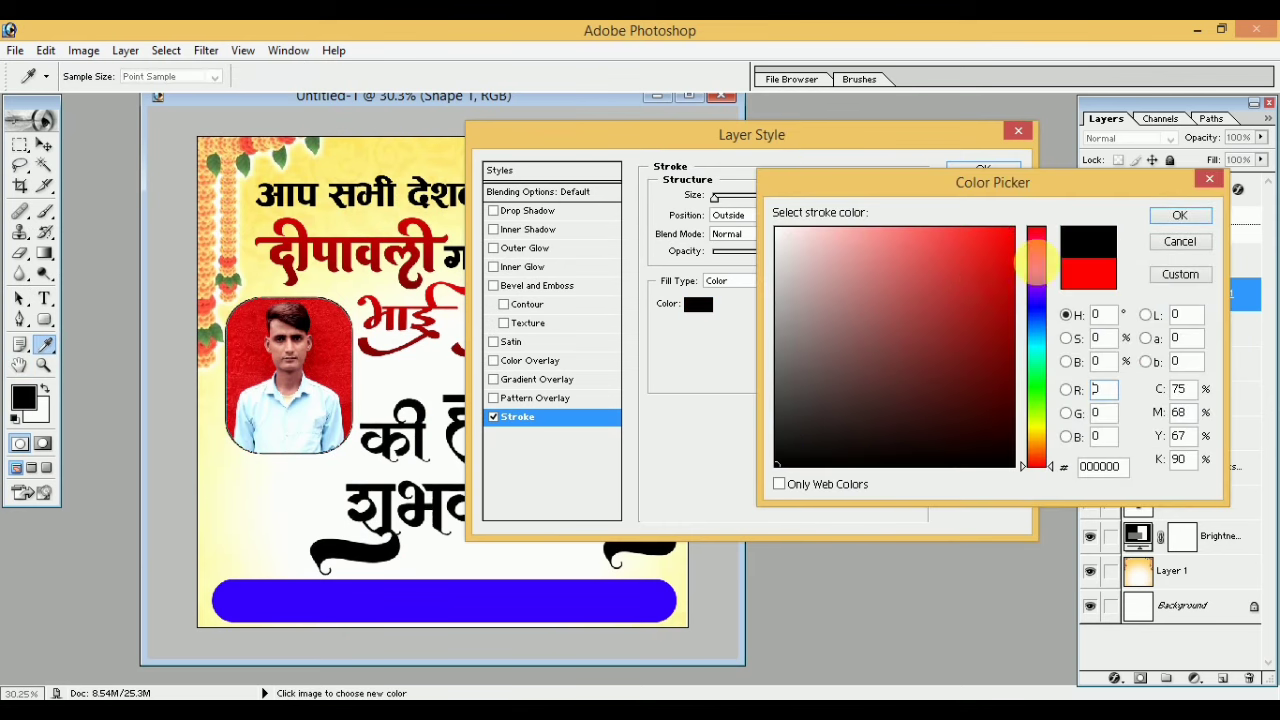
left_click(1180, 216)
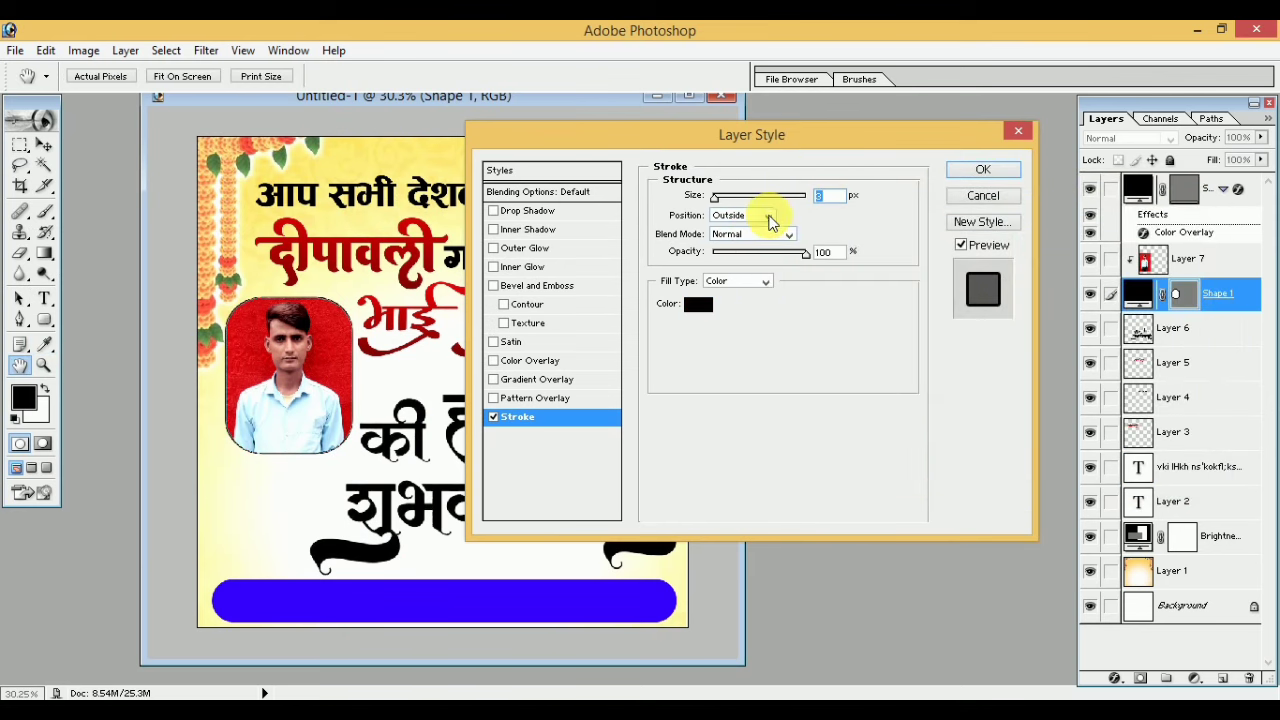
Set the stroke to 8 px with Position Center and apply it.
left_click(717, 197)
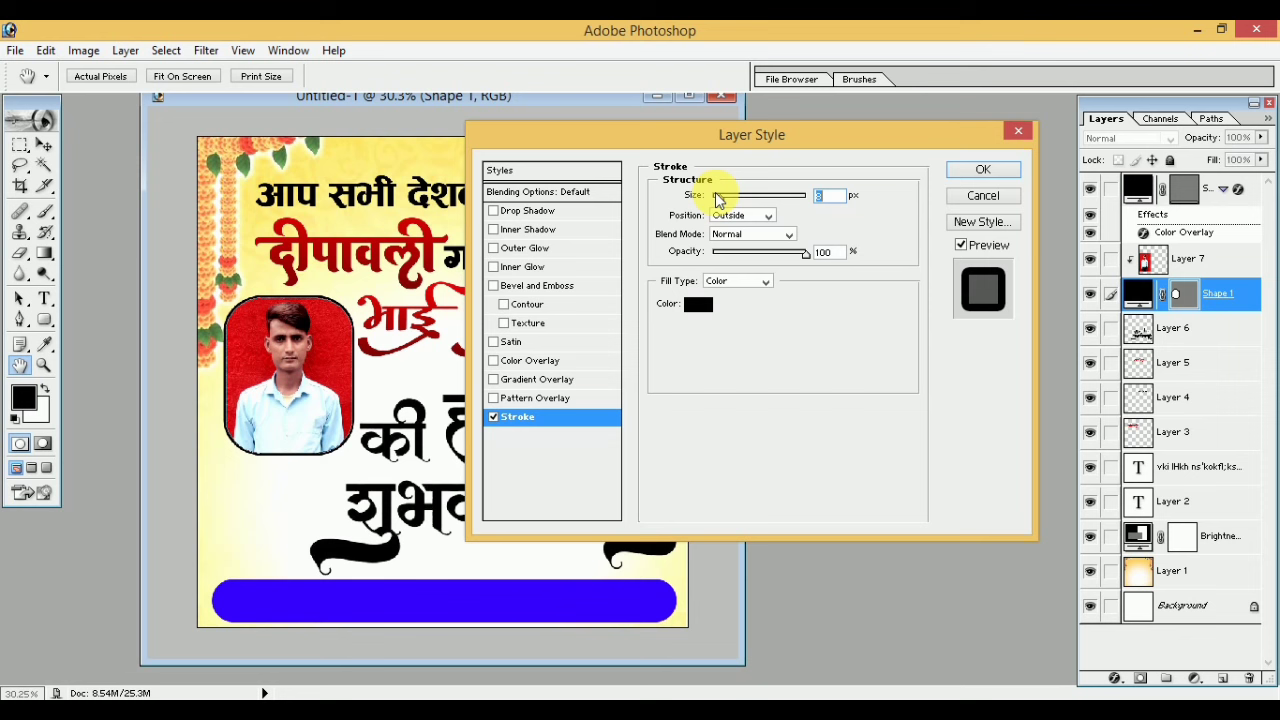
left_click(770, 218)
left_click(731, 241)
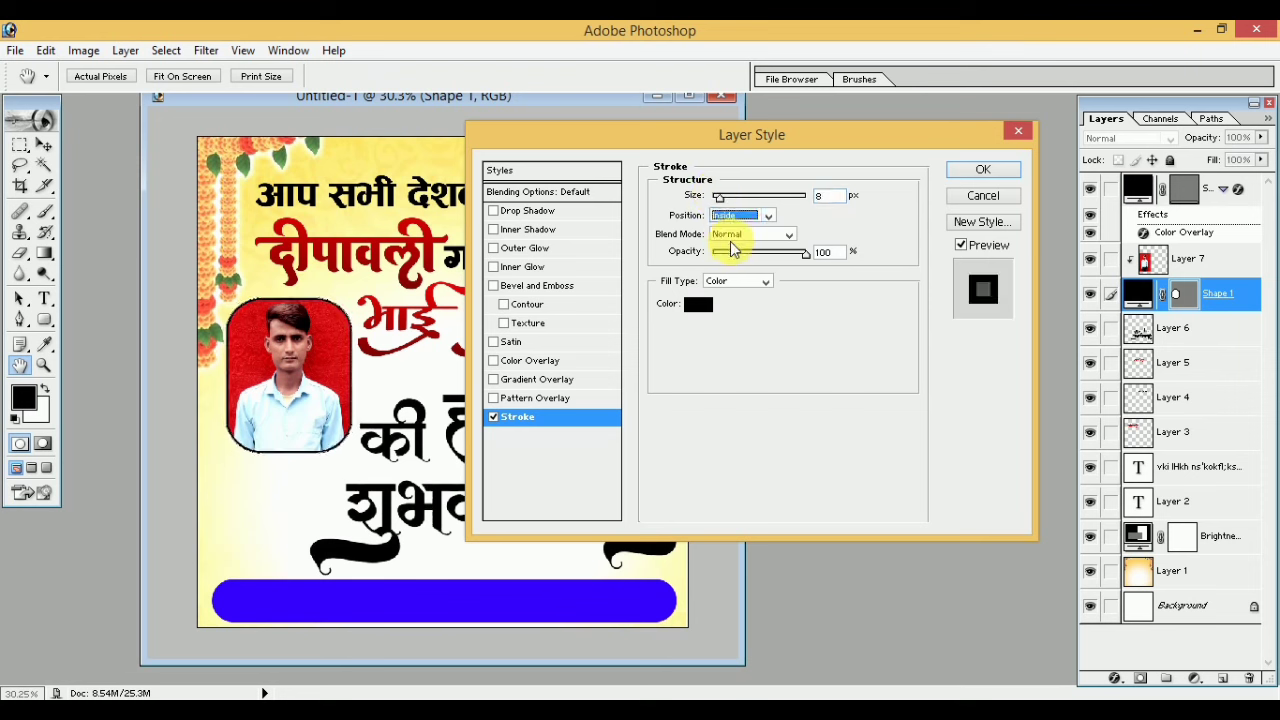
left_click(762, 222)
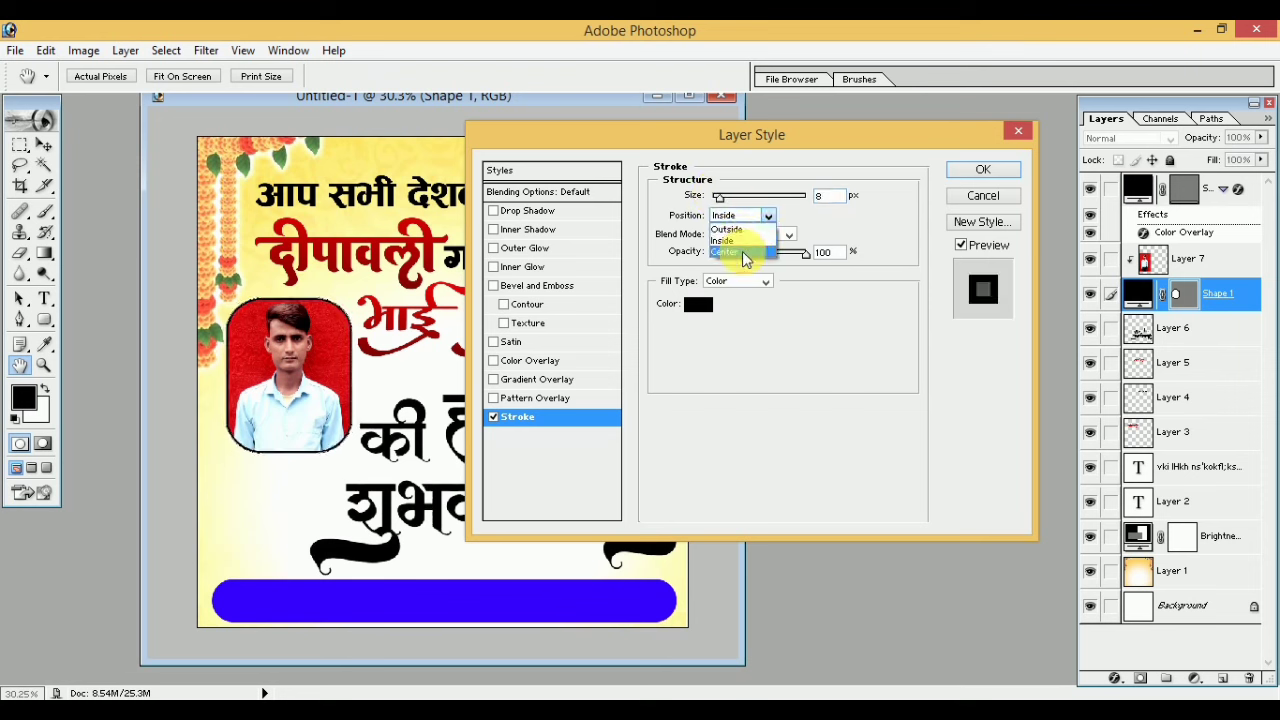
left_click(745, 253)
left_click(768, 215)
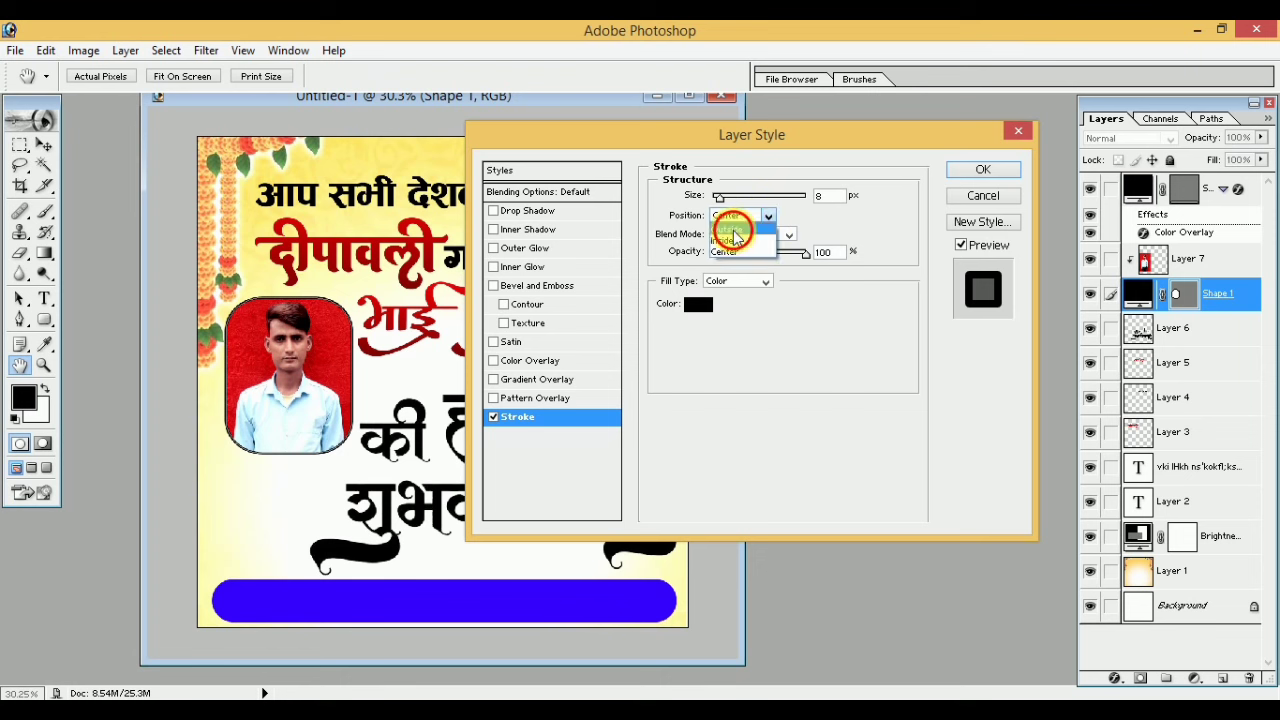
left_click(742, 226)
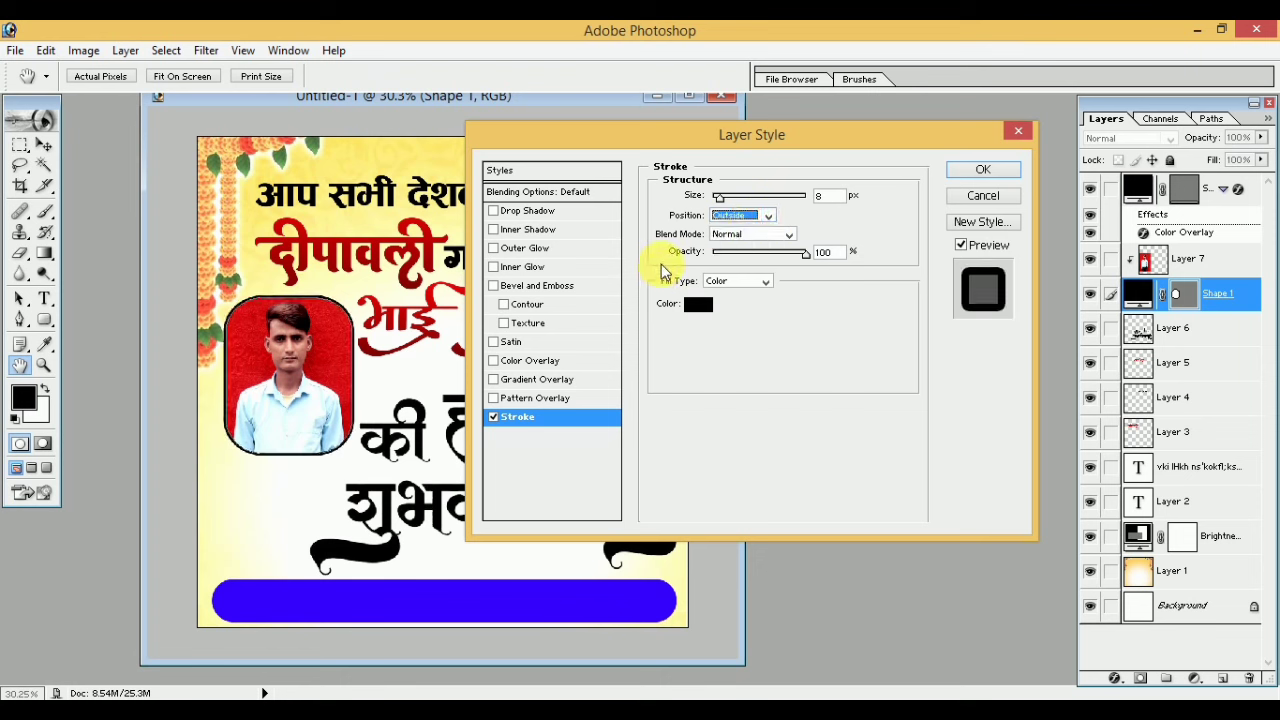
left_click(767, 216)
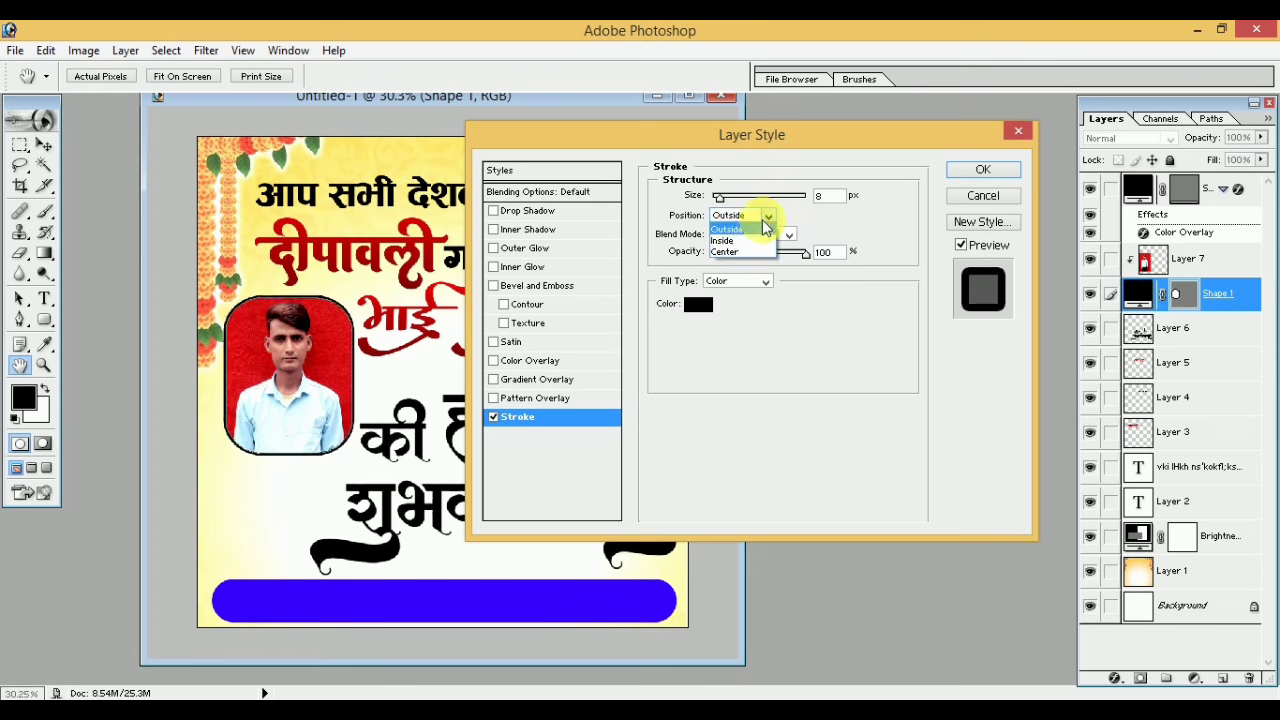
left_click(737, 252)
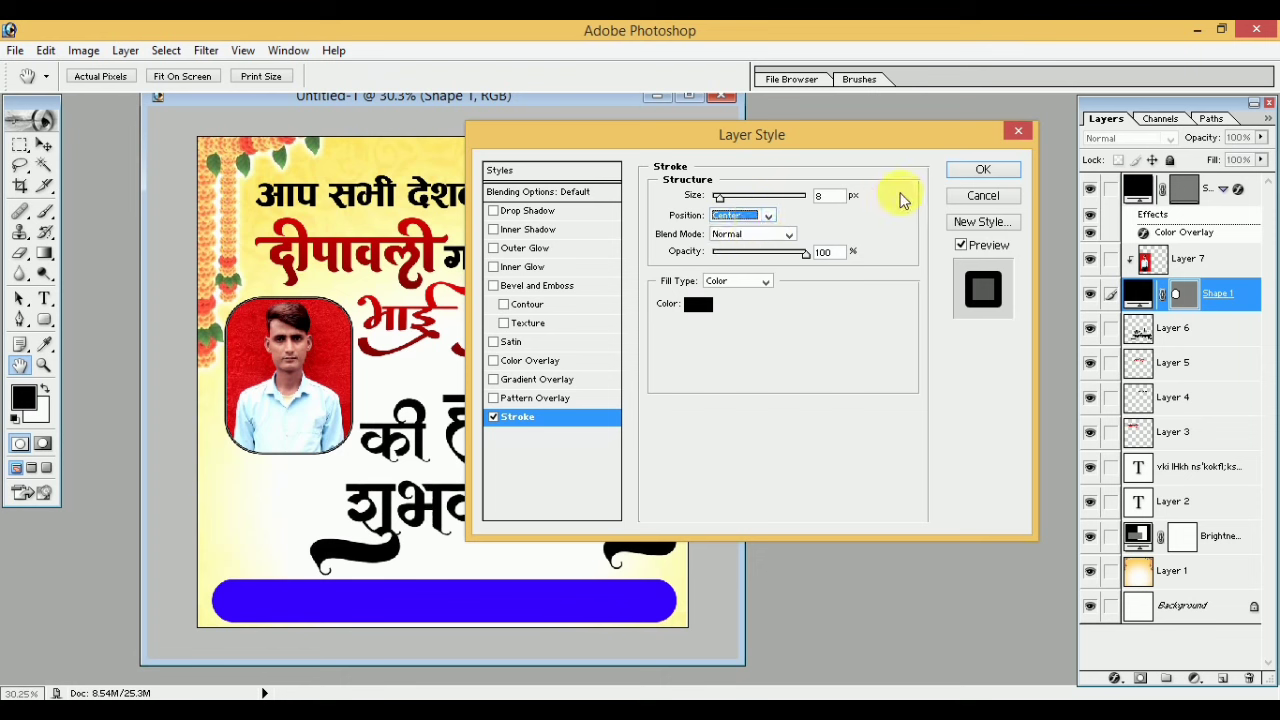
left_click(980, 172)
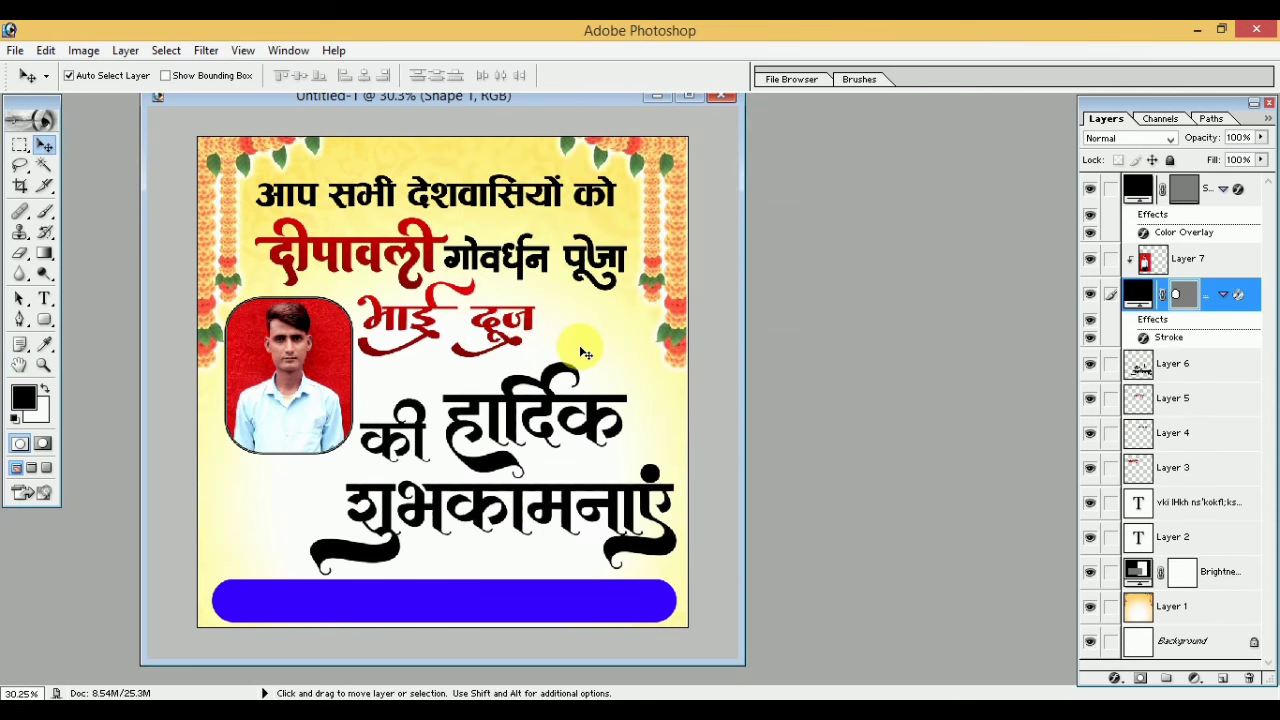
Change the frame's 8 px black stroke position from Center to Outside.
left_click(586, 349)
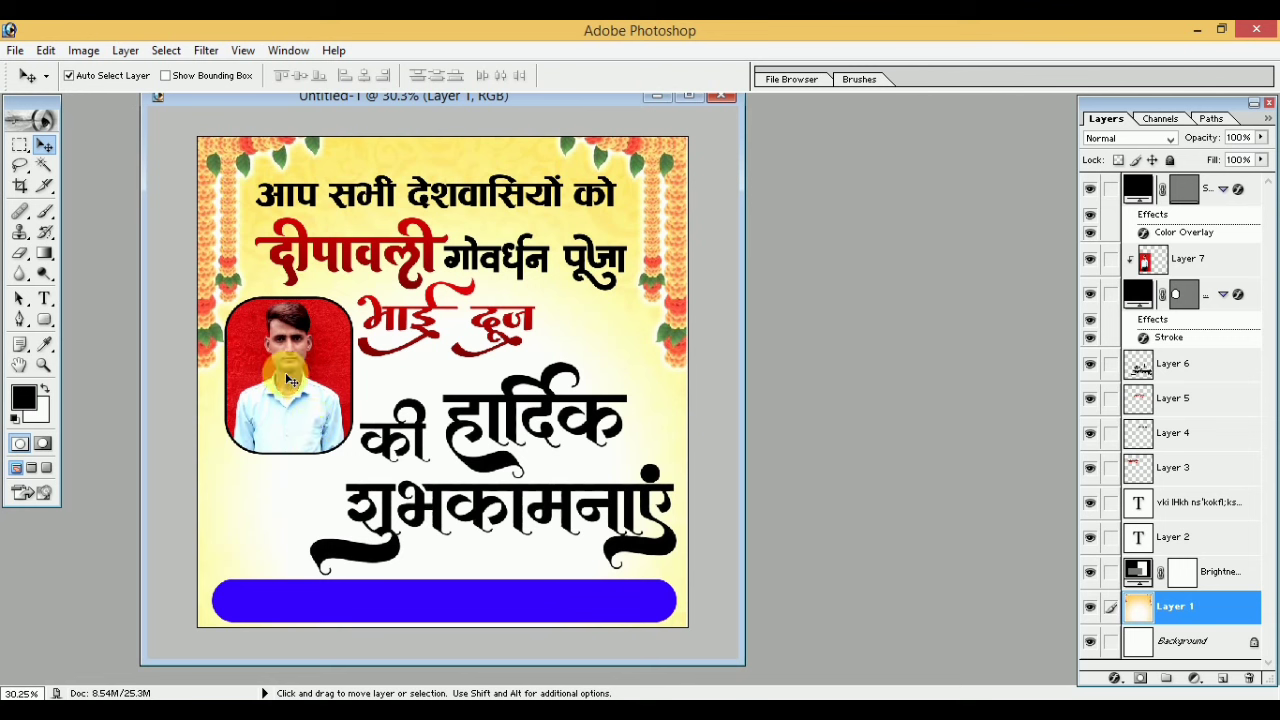
left_click(1180, 344)
double_click(1180, 344)
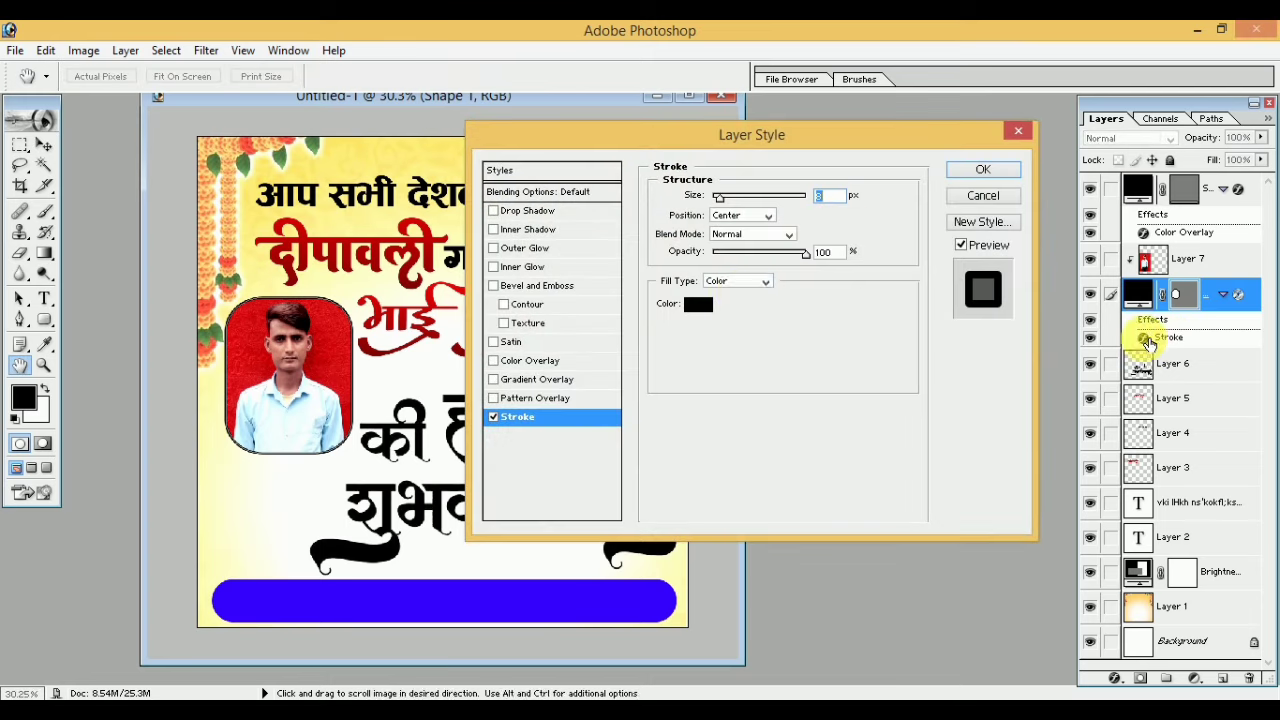
left_click(766, 216)
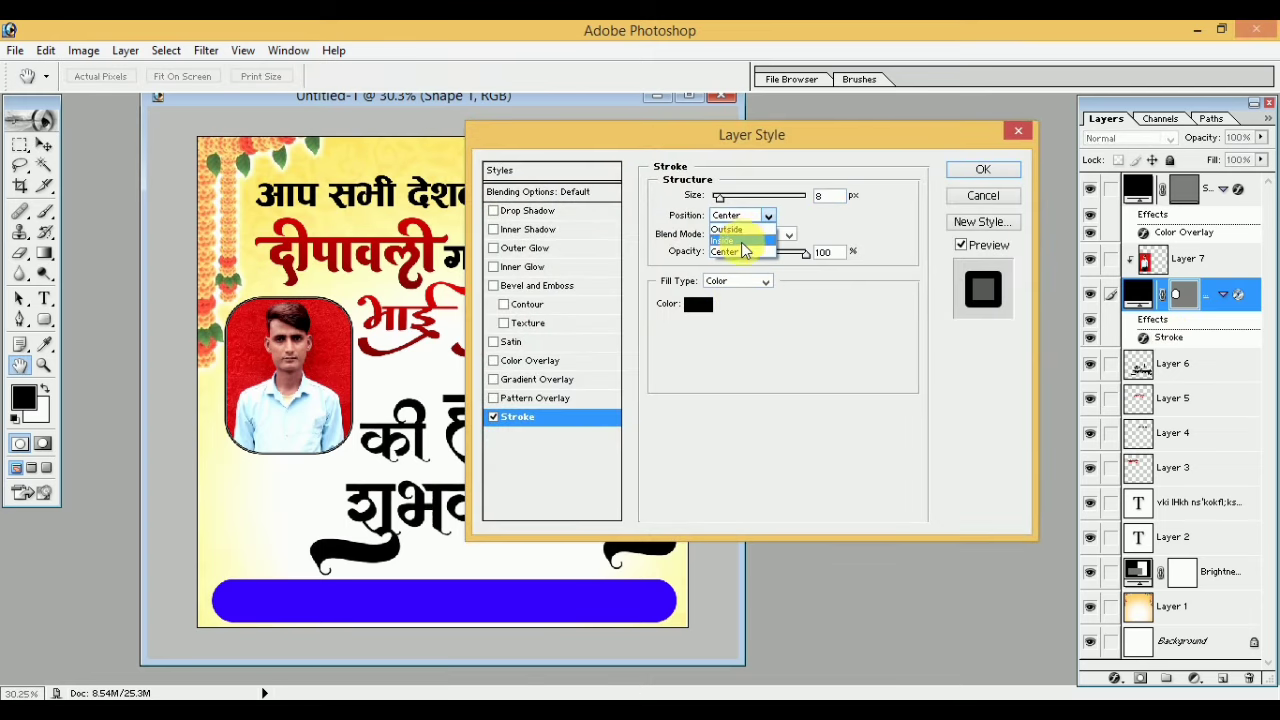
left_click(740, 241)
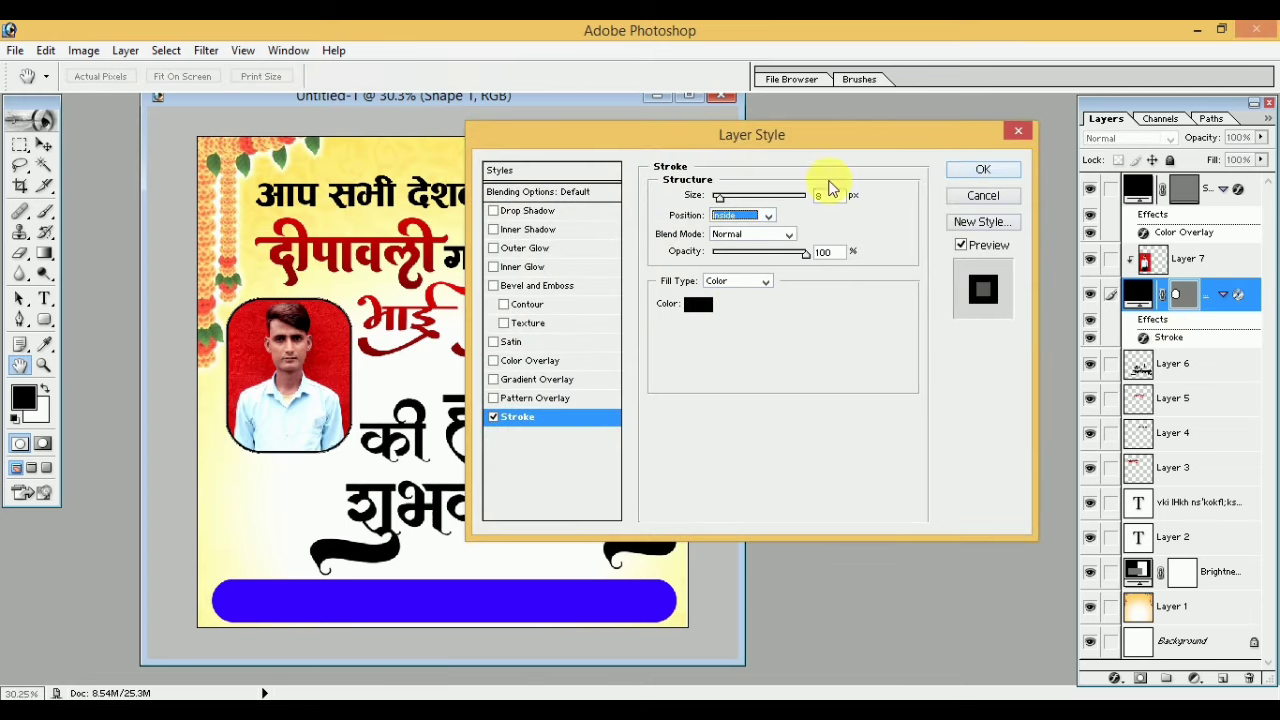
left_click(783, 219)
left_click(748, 238)
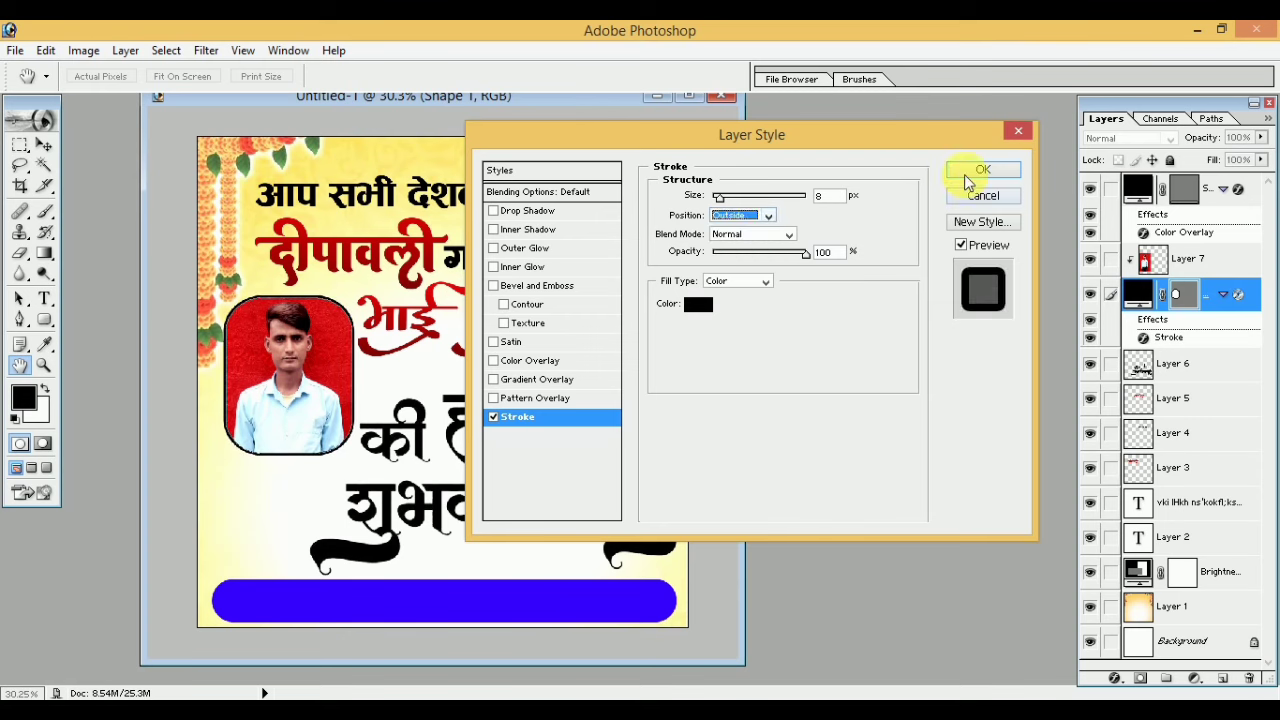
left_click(983, 169)
key("v")
left_click(600, 341)
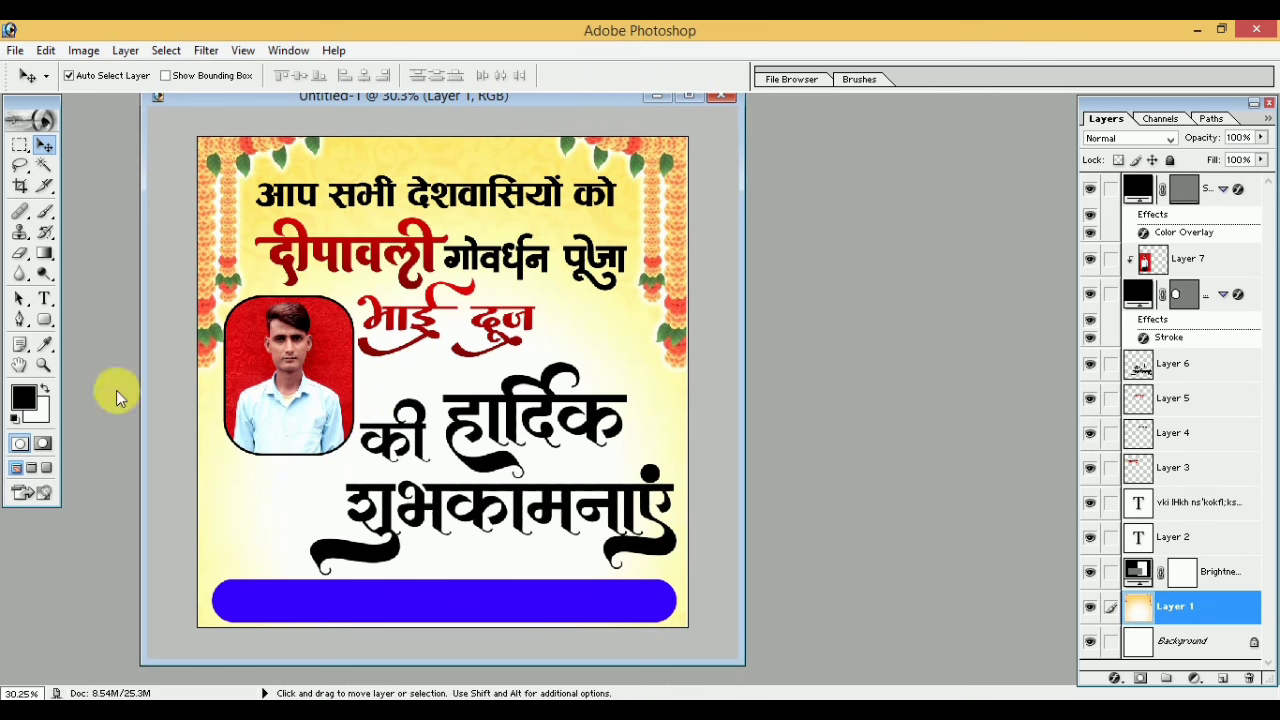
Choose the Type tool with the Arial font.
left_click(45, 298)
left_click(200, 76)
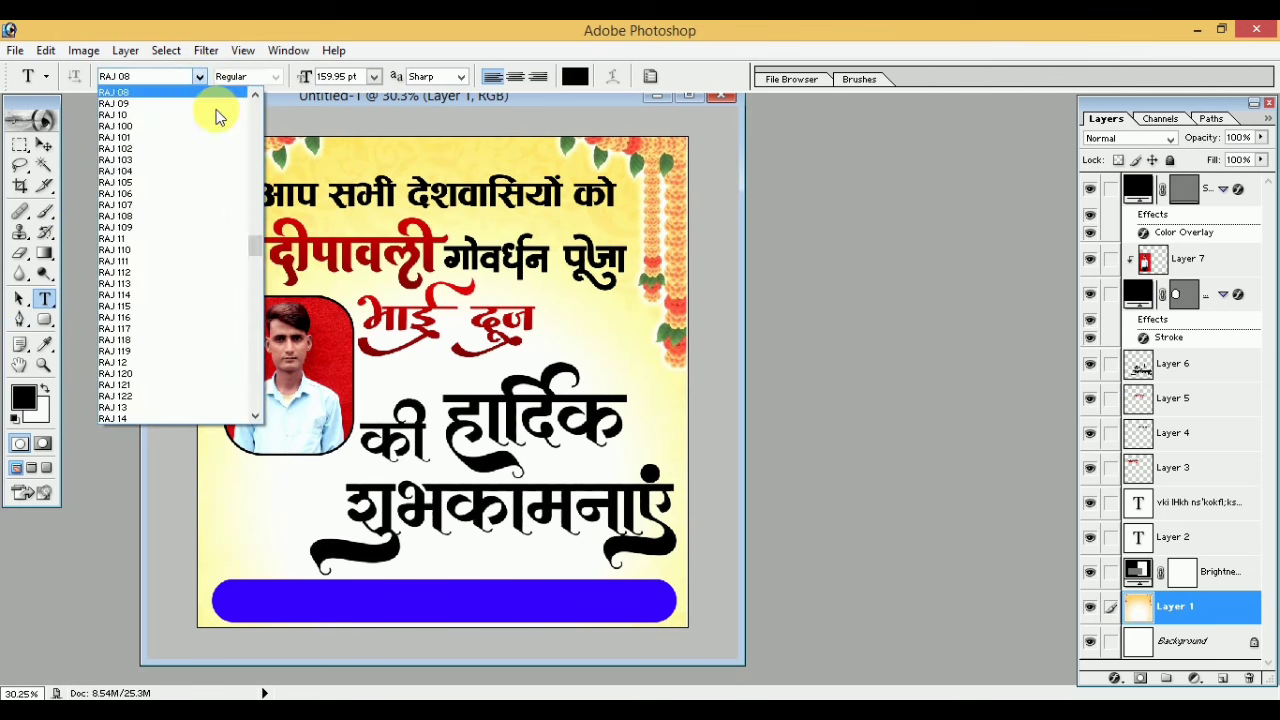
left_click_drag(256, 250, 257, 86)
left_click(133, 137)
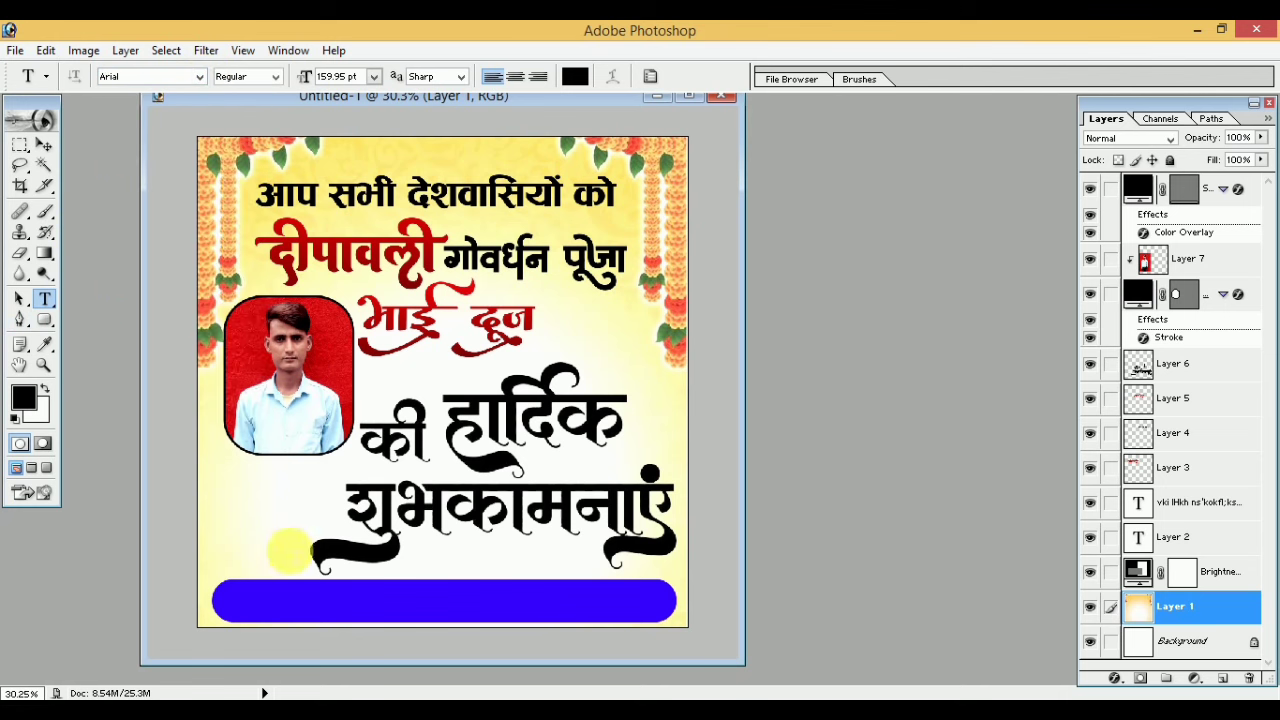
Type TECHNO TRILOK above the blue bar, move it down, and commit it.
left_click(315, 610)
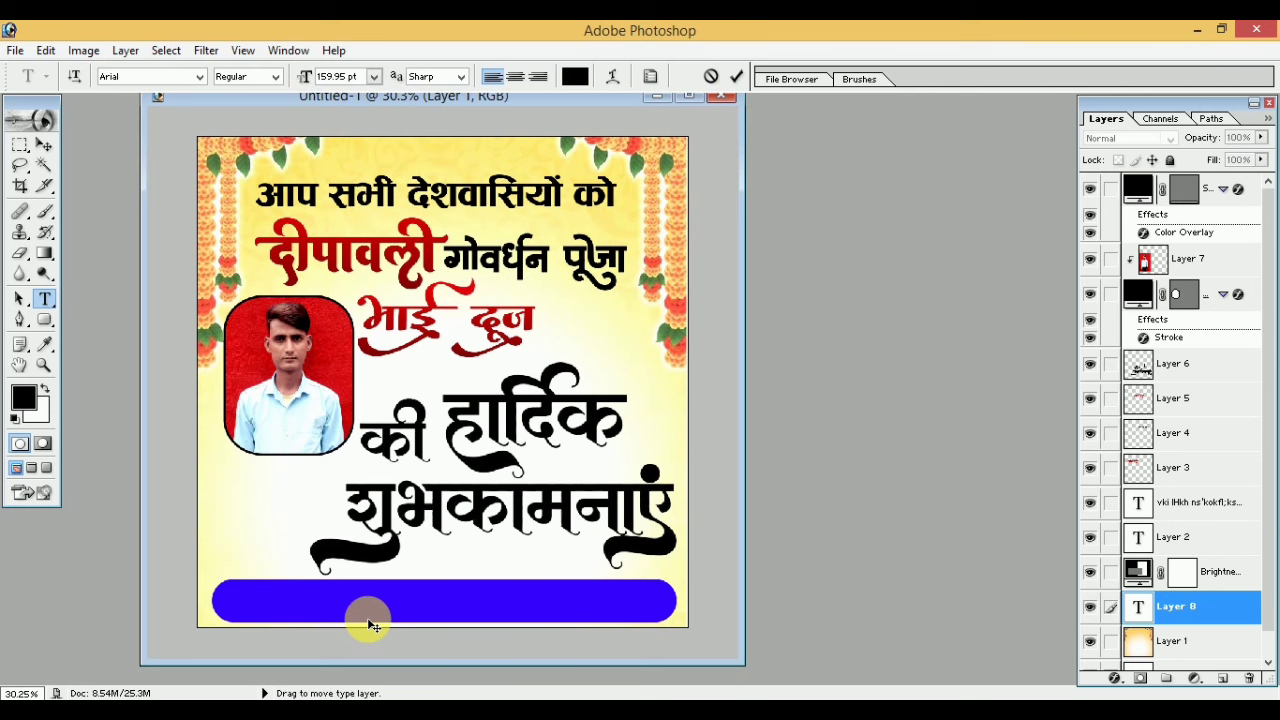
left_click(307, 584)
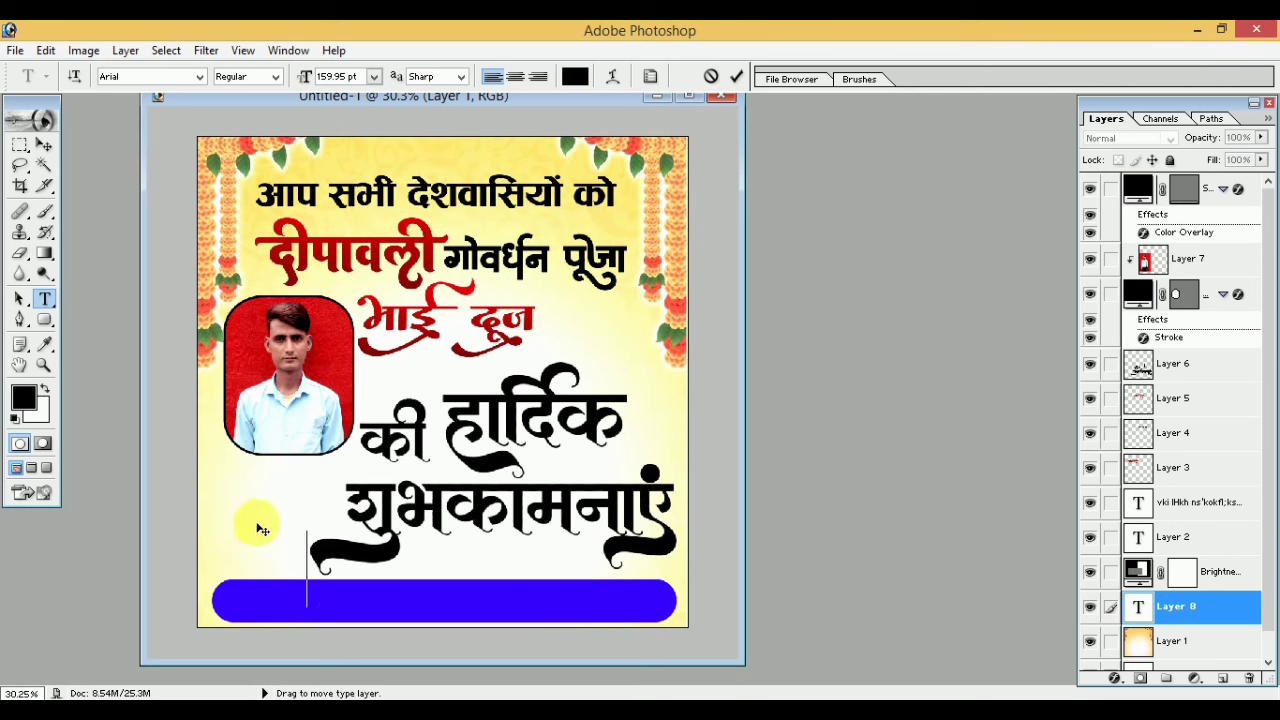
left_click(240, 527)
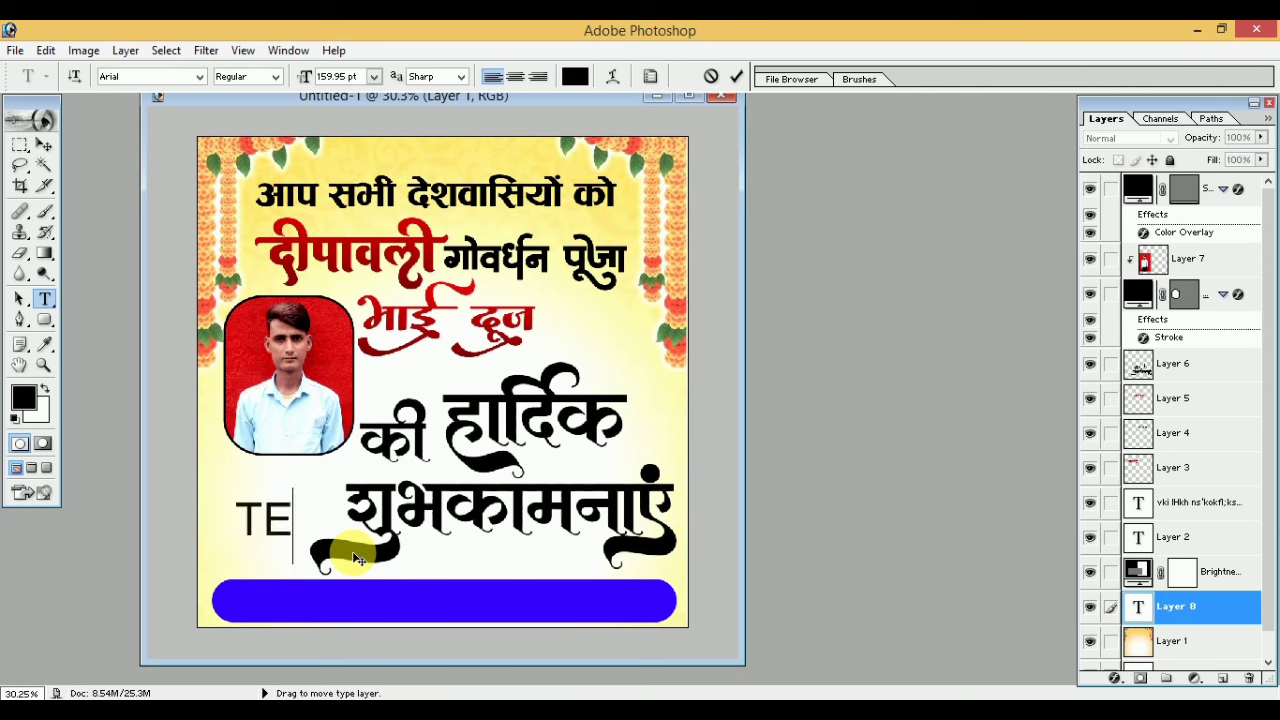
type("TECHN")
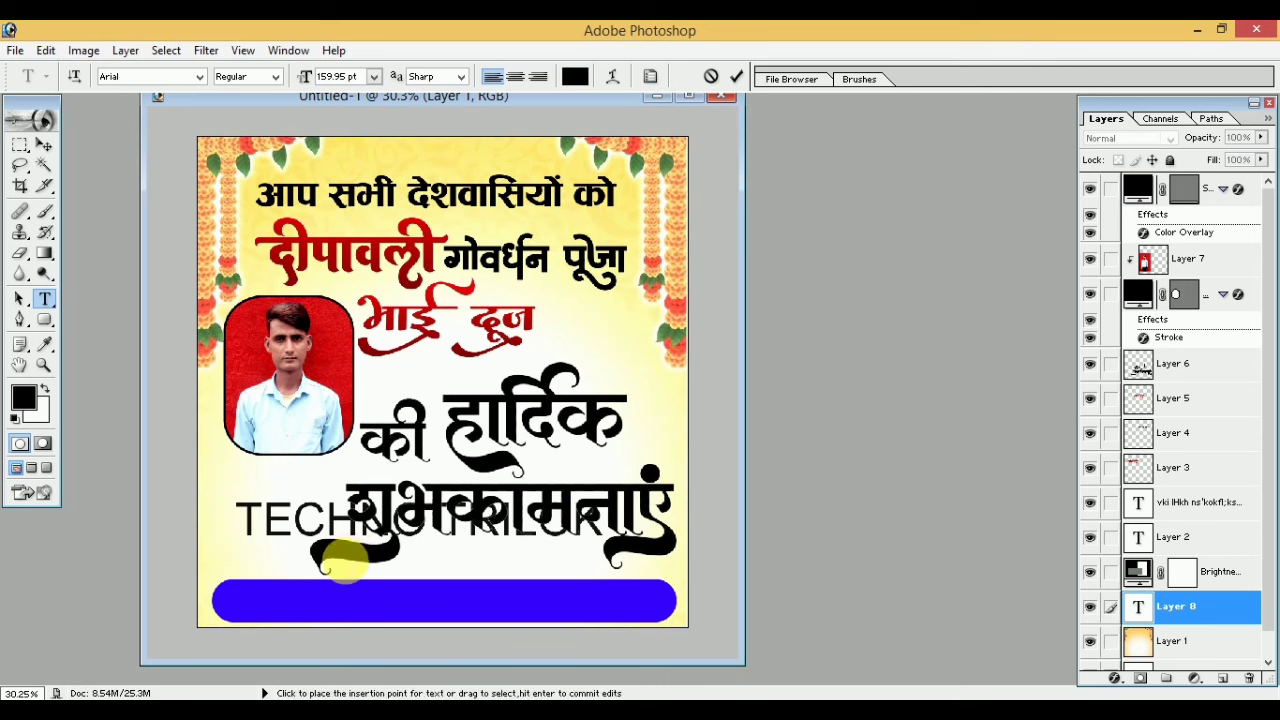
mouse_move(457, 591)
left_mouse_down()
mouse_move(473, 673)
mouse_move(471, 658)
left_mouse_up()
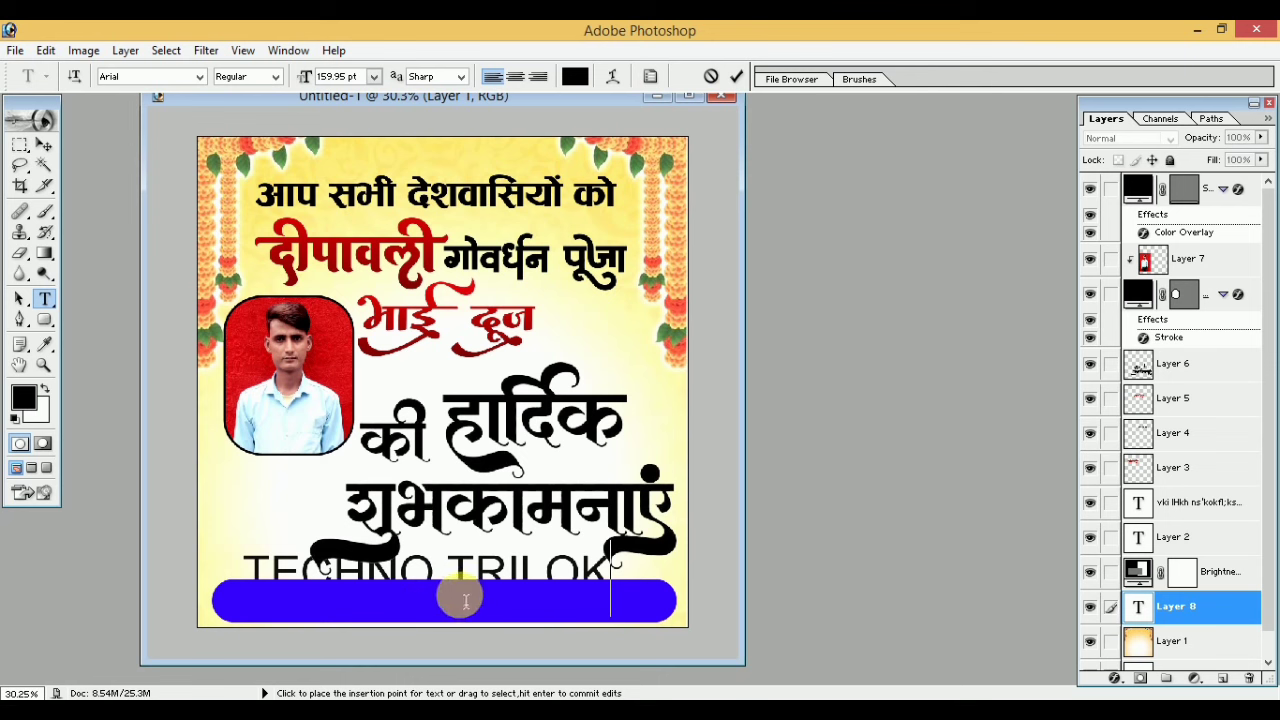
left_click(736, 78)
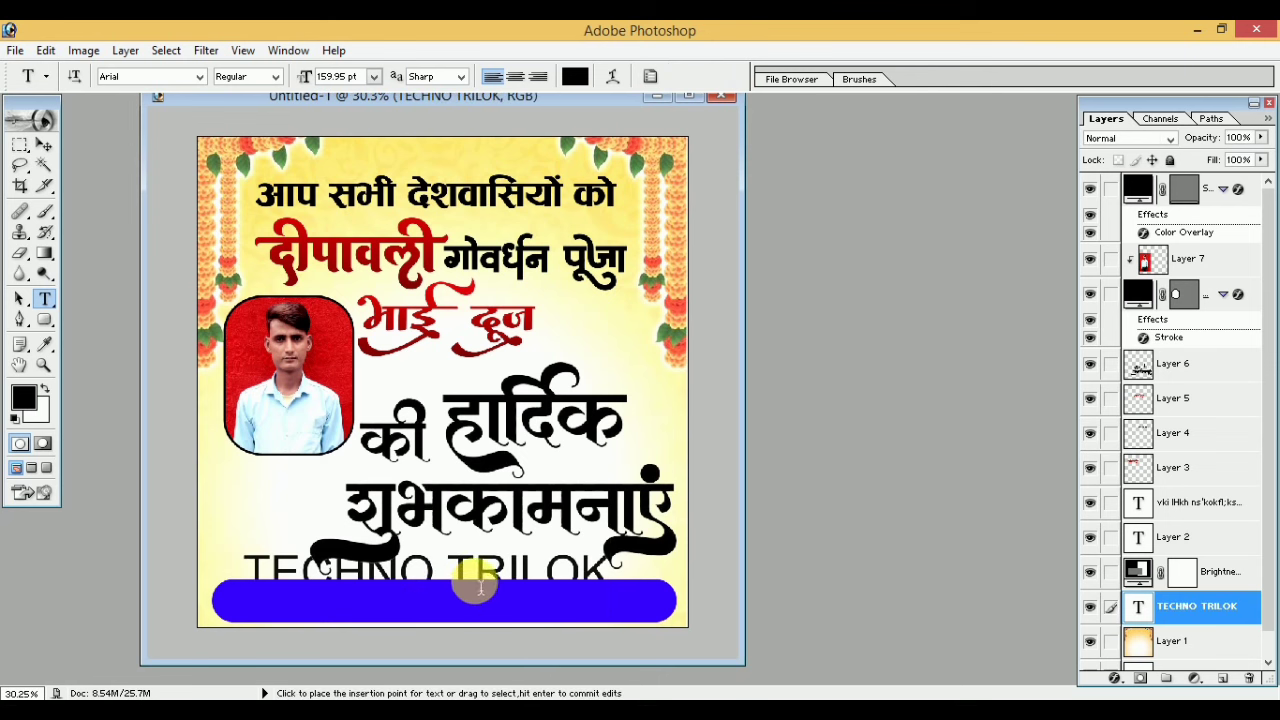
Bring the TECHNO TRILOK layer to the top of the layer stack.
scroll(1247, 580, "down", 1)
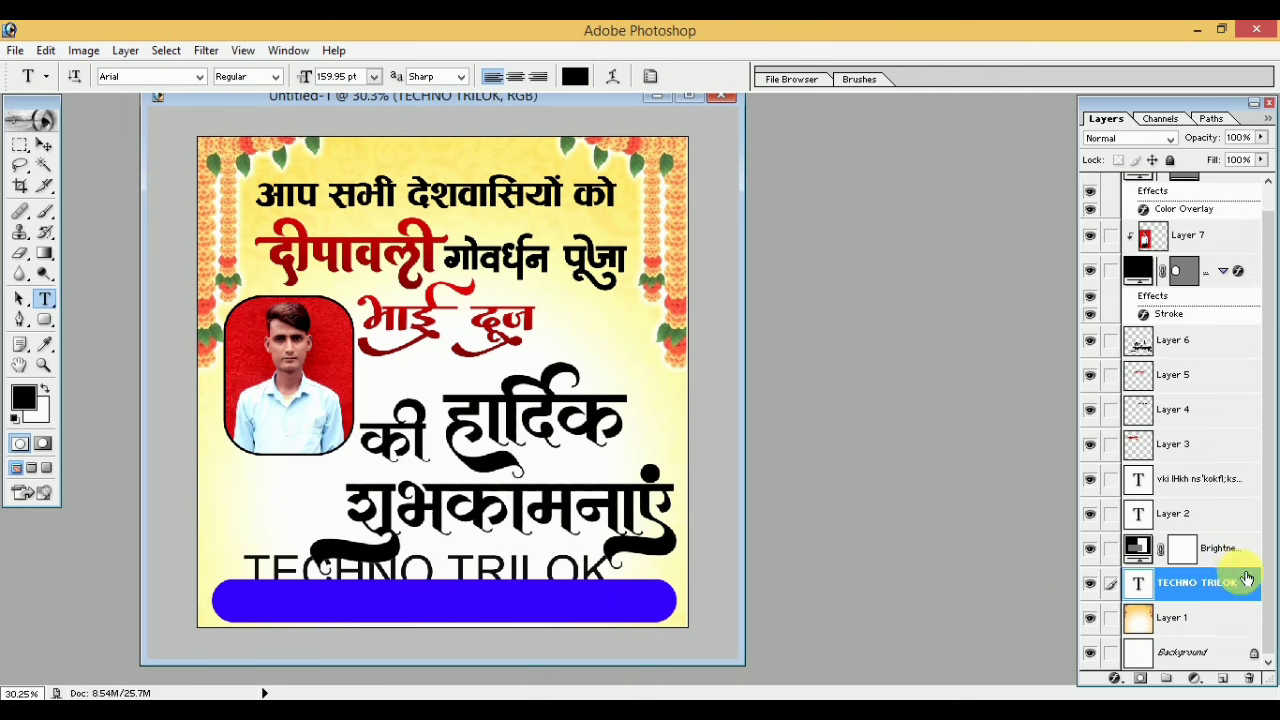
scroll(1242, 567, "up", 1)
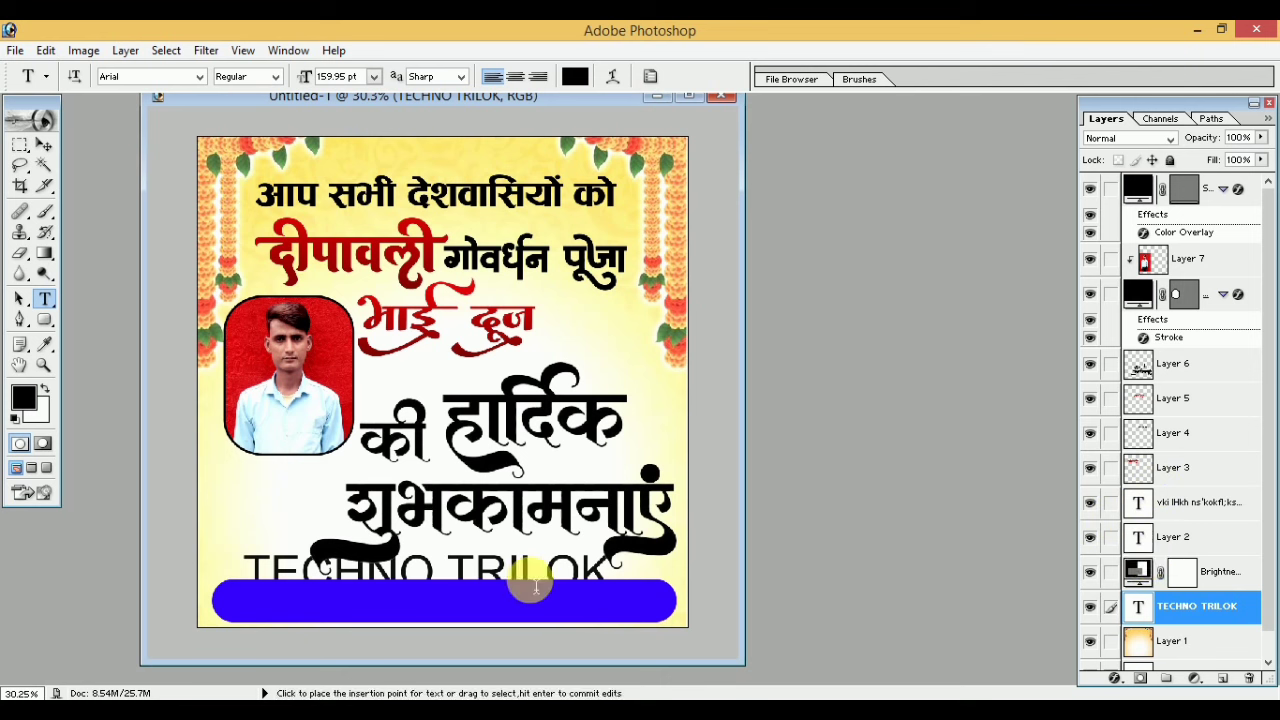
left_click(43, 145)
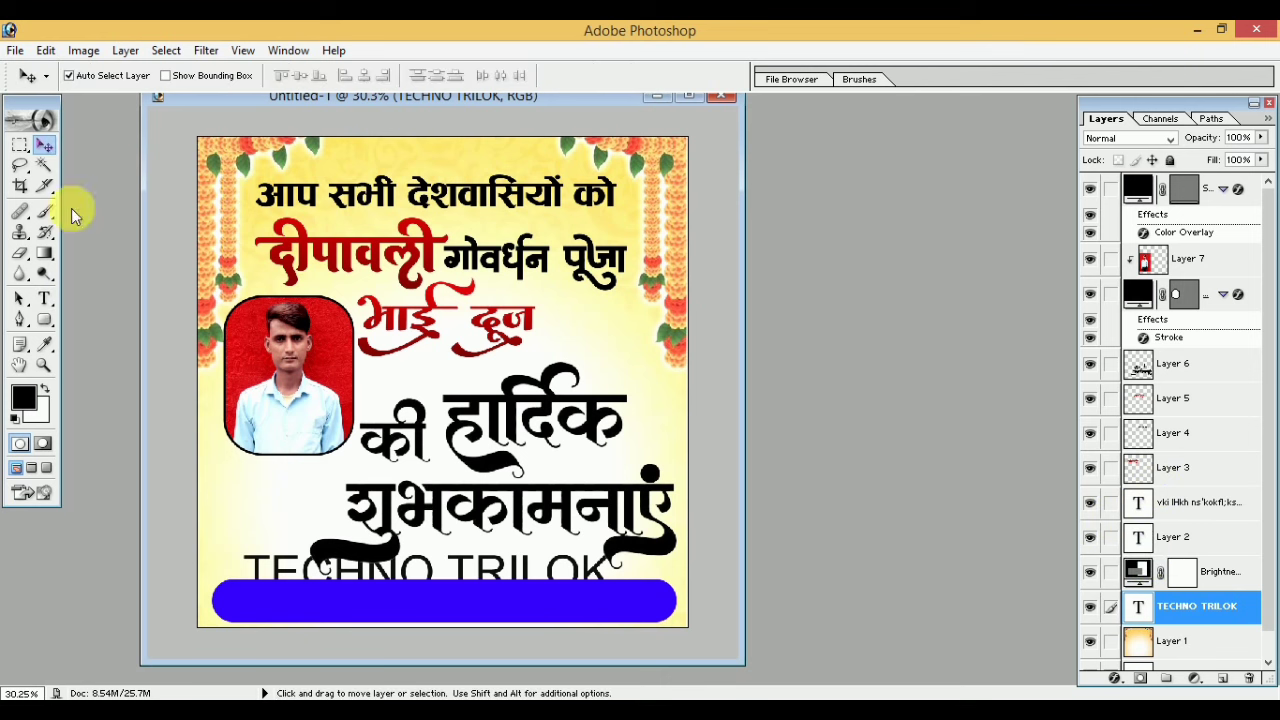
left_click(660, 615)
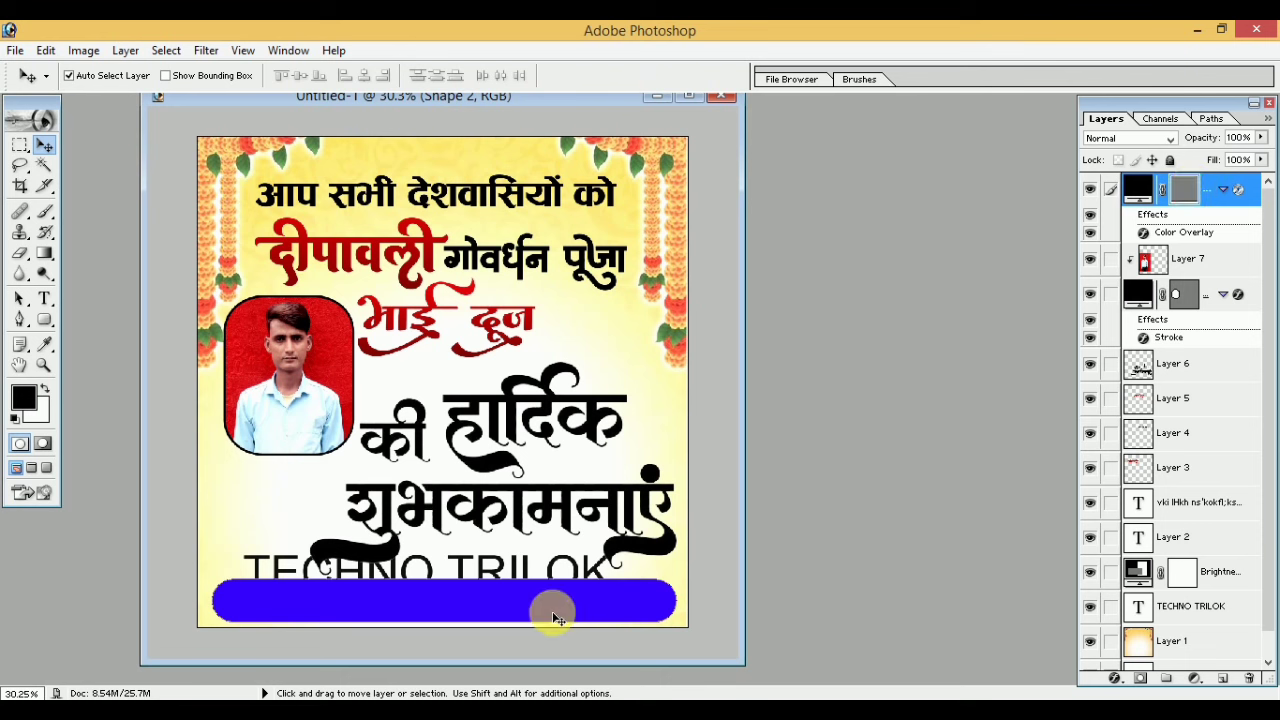
left_click(530, 575)
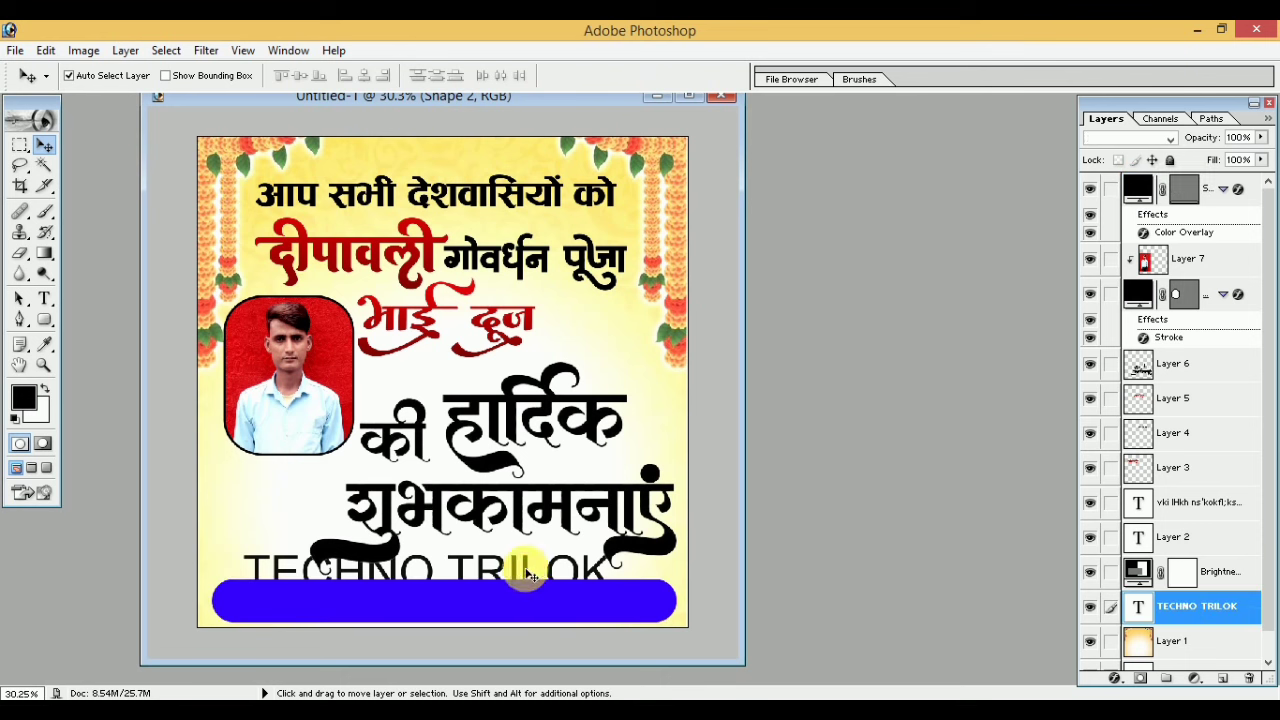
mouse_move(1150, 617)
left_mouse_down()
mouse_move(1158, 290)
mouse_move(1170, 293)
left_mouse_up()
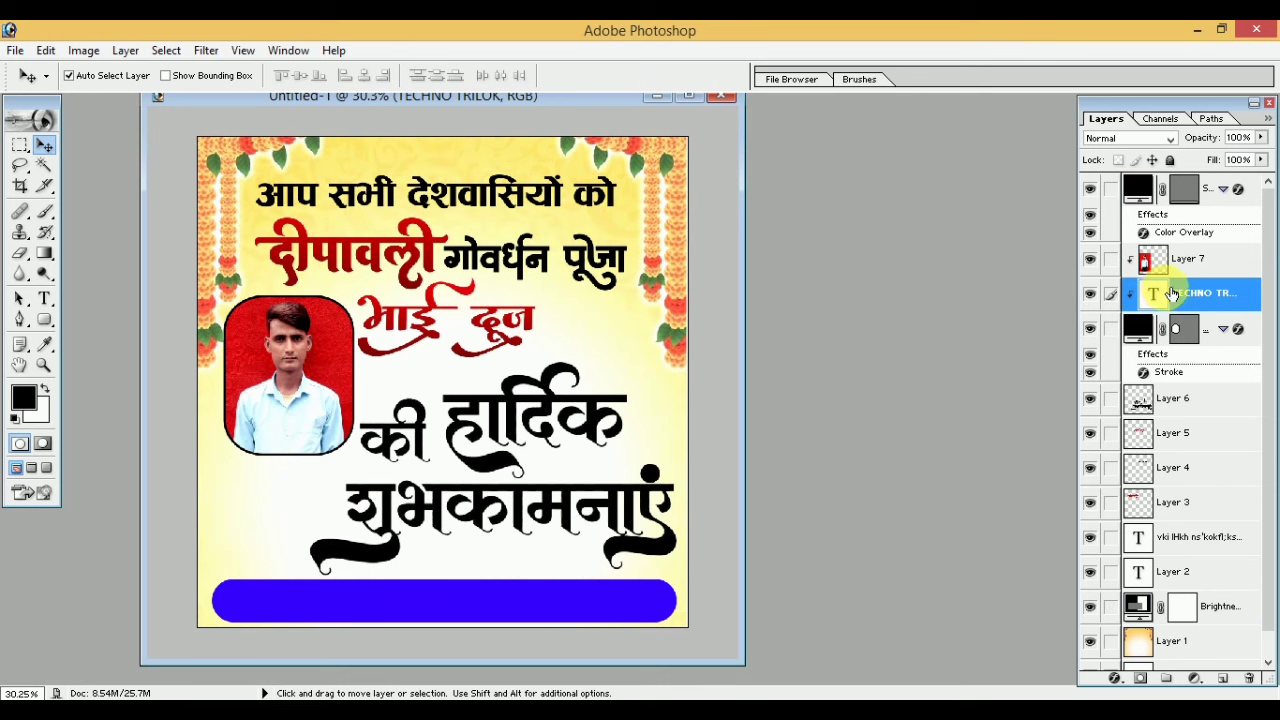
key("ctrl+shift+bracketright")
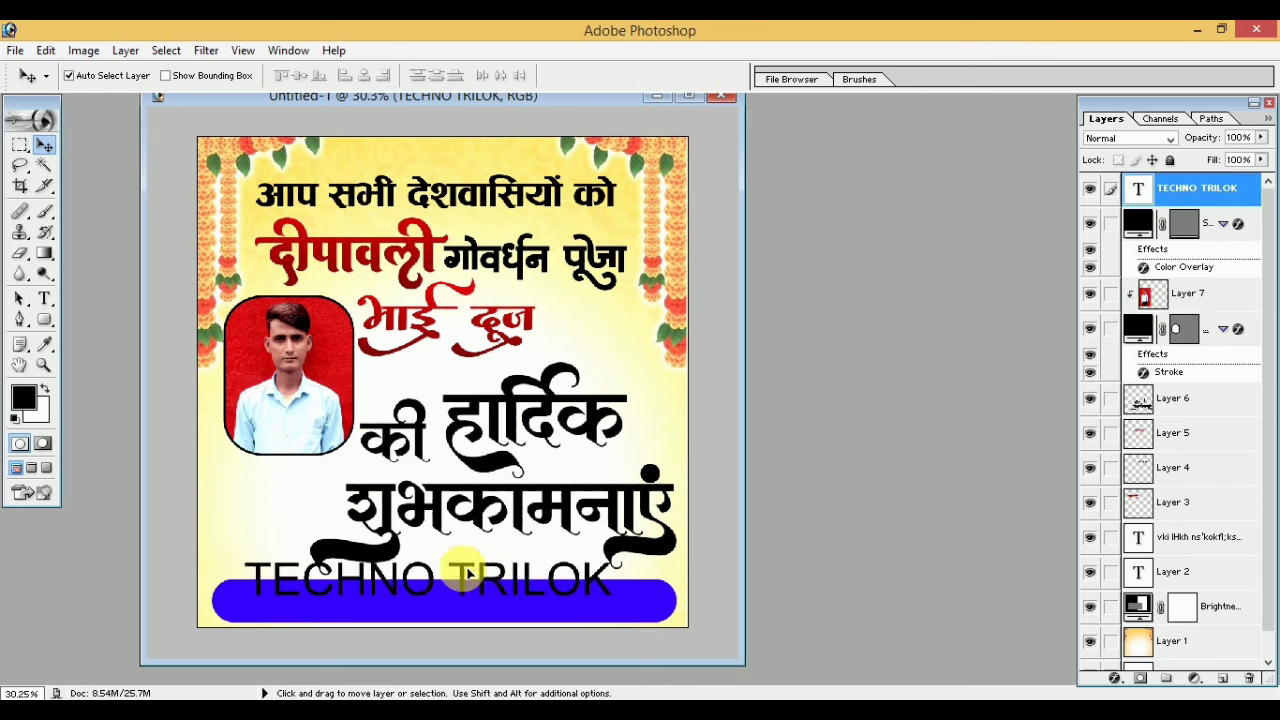
Move TECHNO TRILOK onto the blue bar and scale it to 91.1%.
left_click_drag(466, 567, 475, 596)
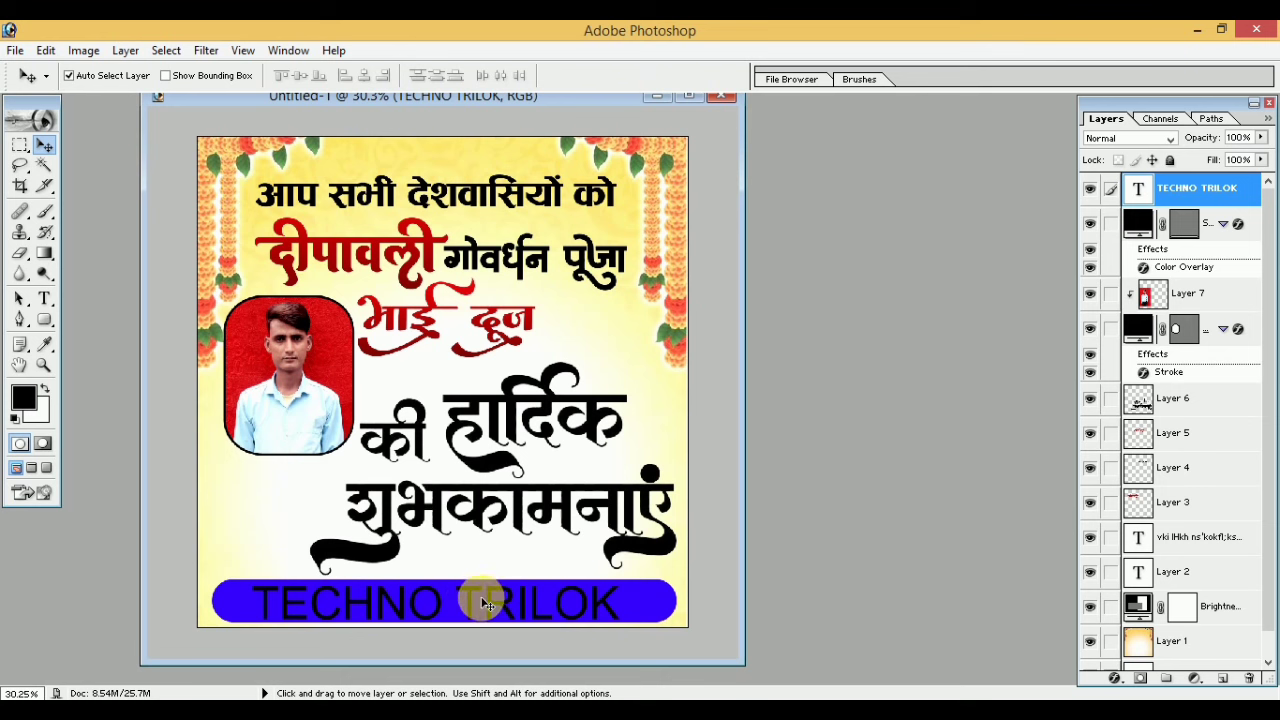
key("shift+Right")
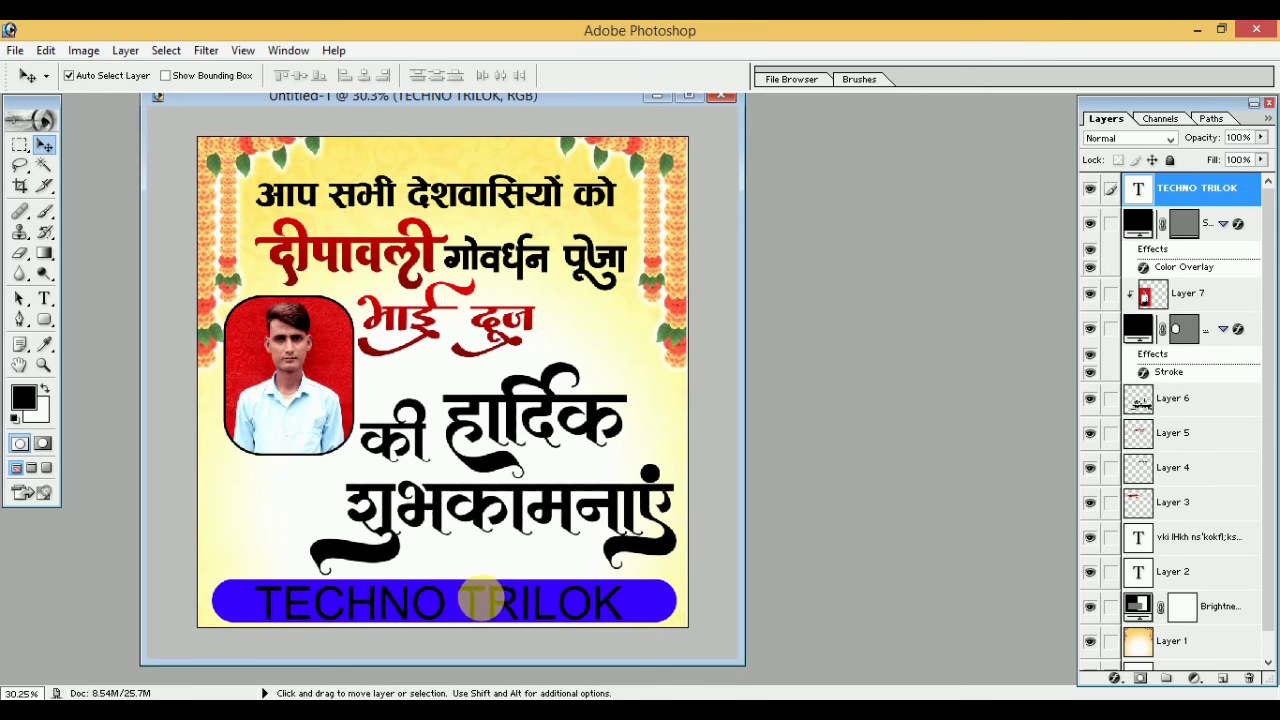
key("shift+Right")
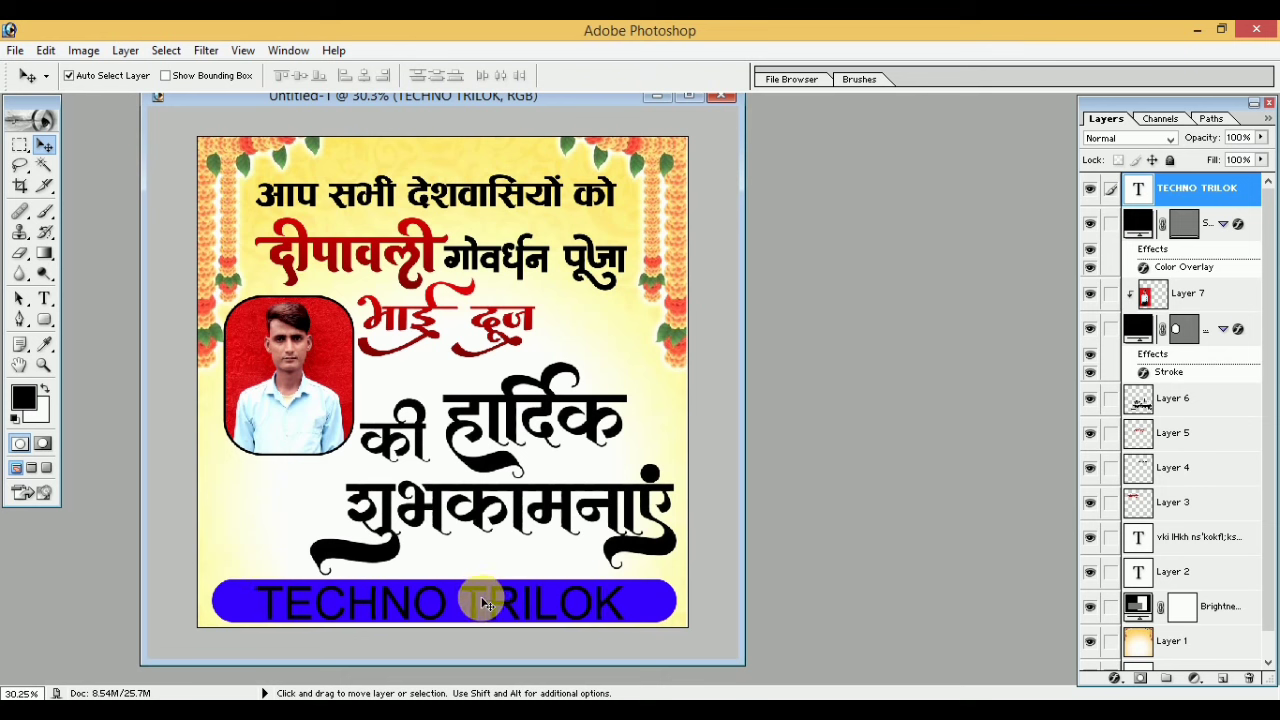
key("ctrl+t")
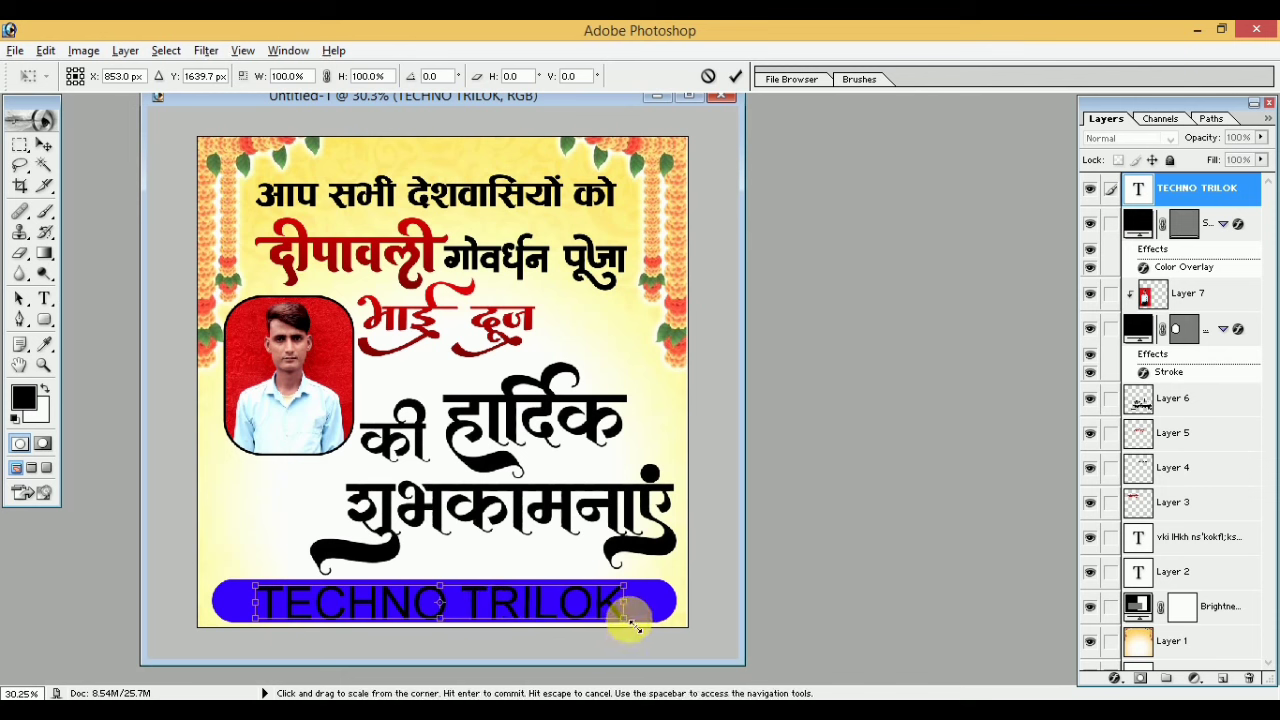
left_click_drag(633, 624, 618, 621)
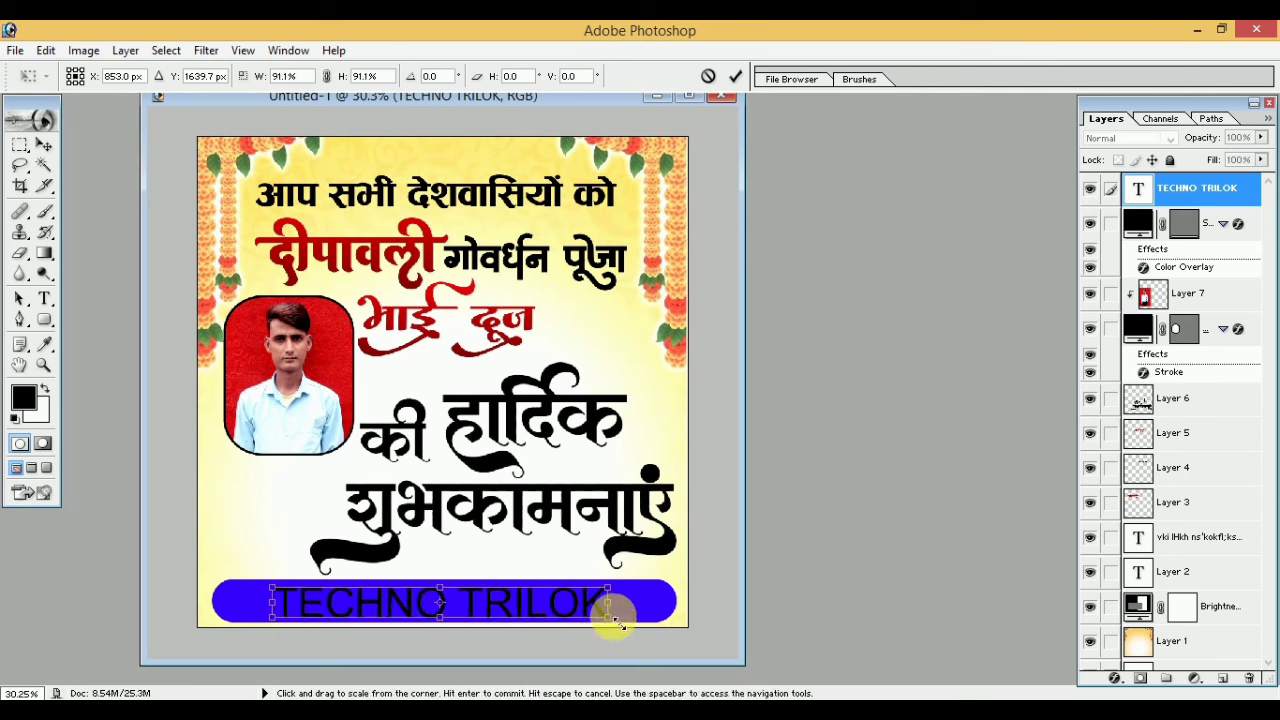
left_click(736, 76)
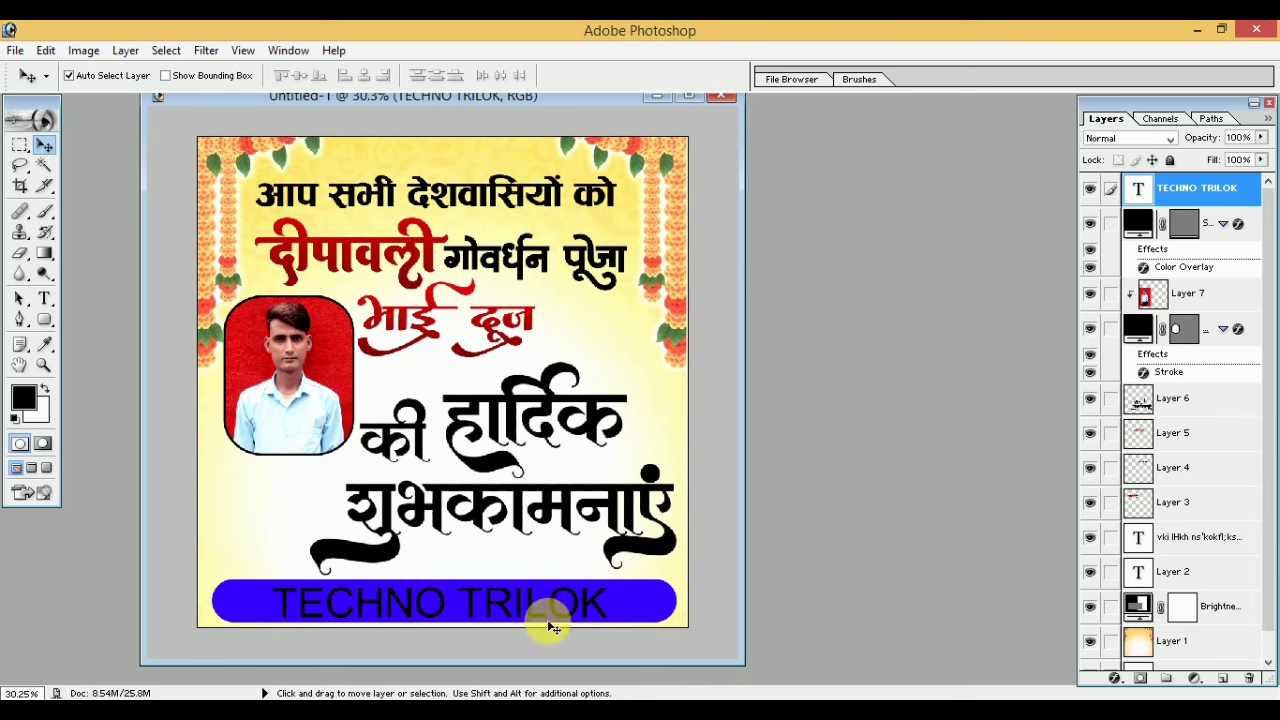
Try several fonts on the TECHNO TRILOK text and settle on Arial.
left_click(44, 298)
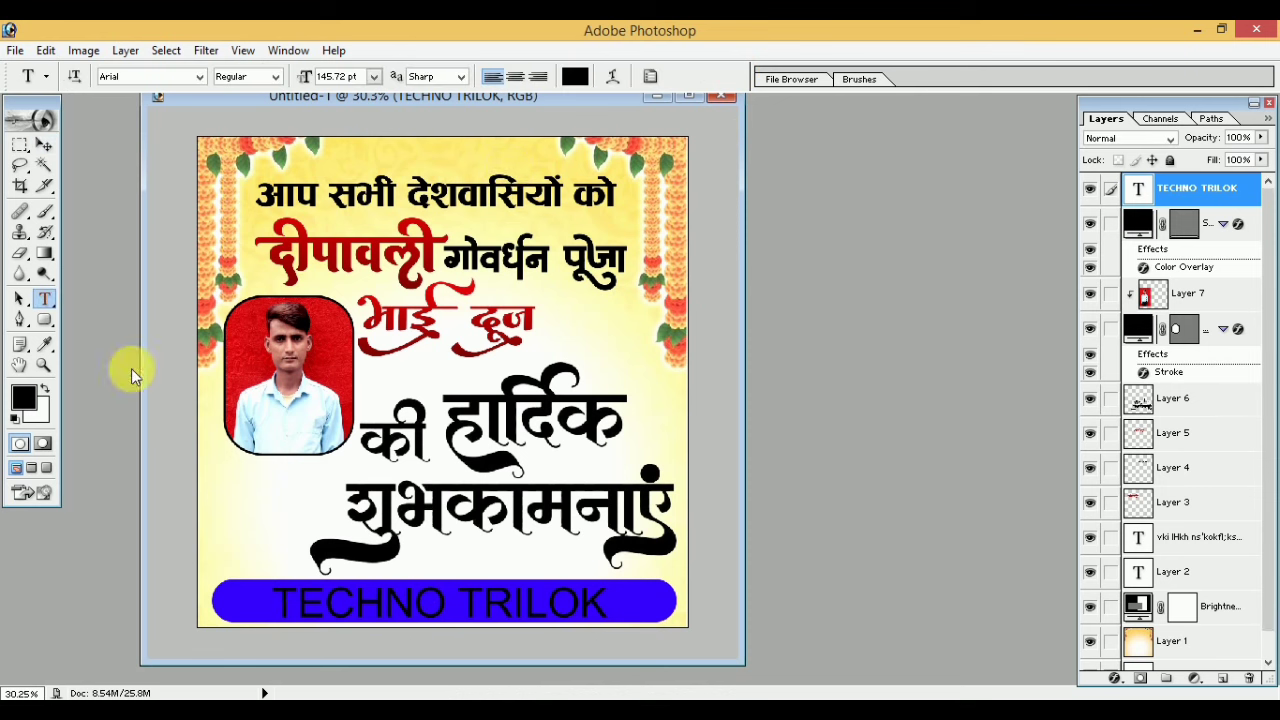
left_click(592, 612)
left_click_drag(592, 612, 255, 600)
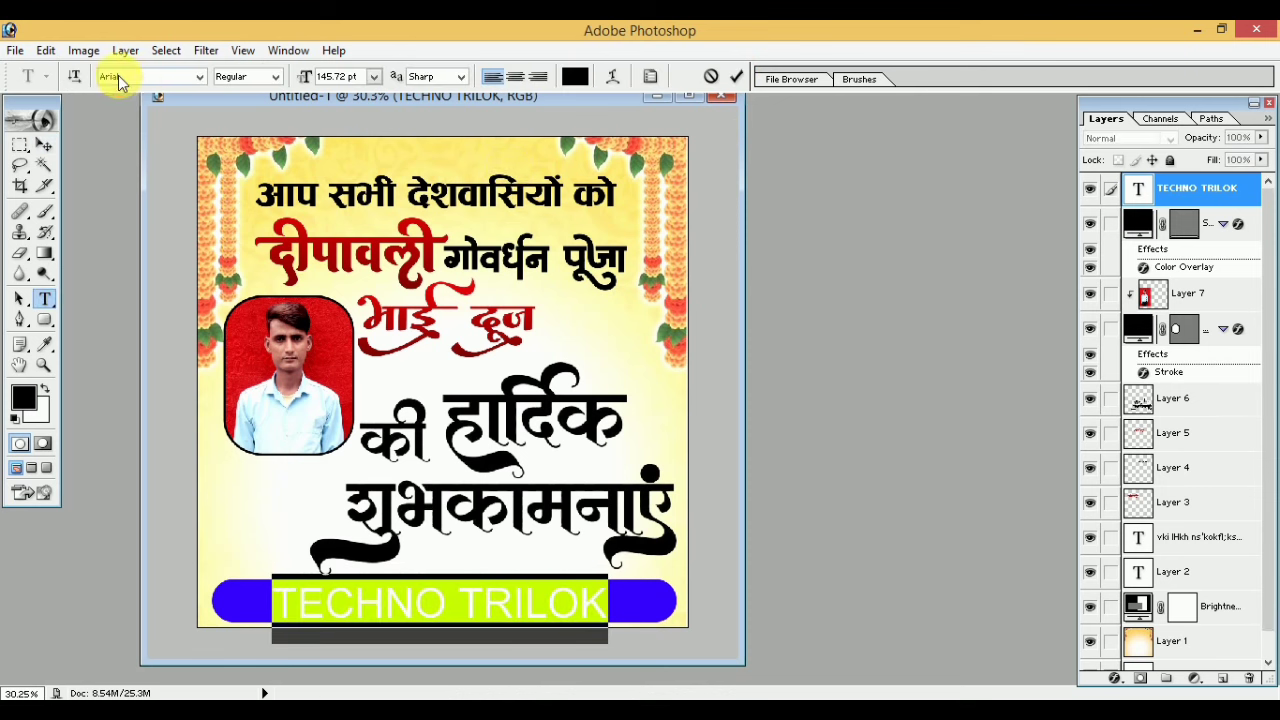
left_click(199, 77)
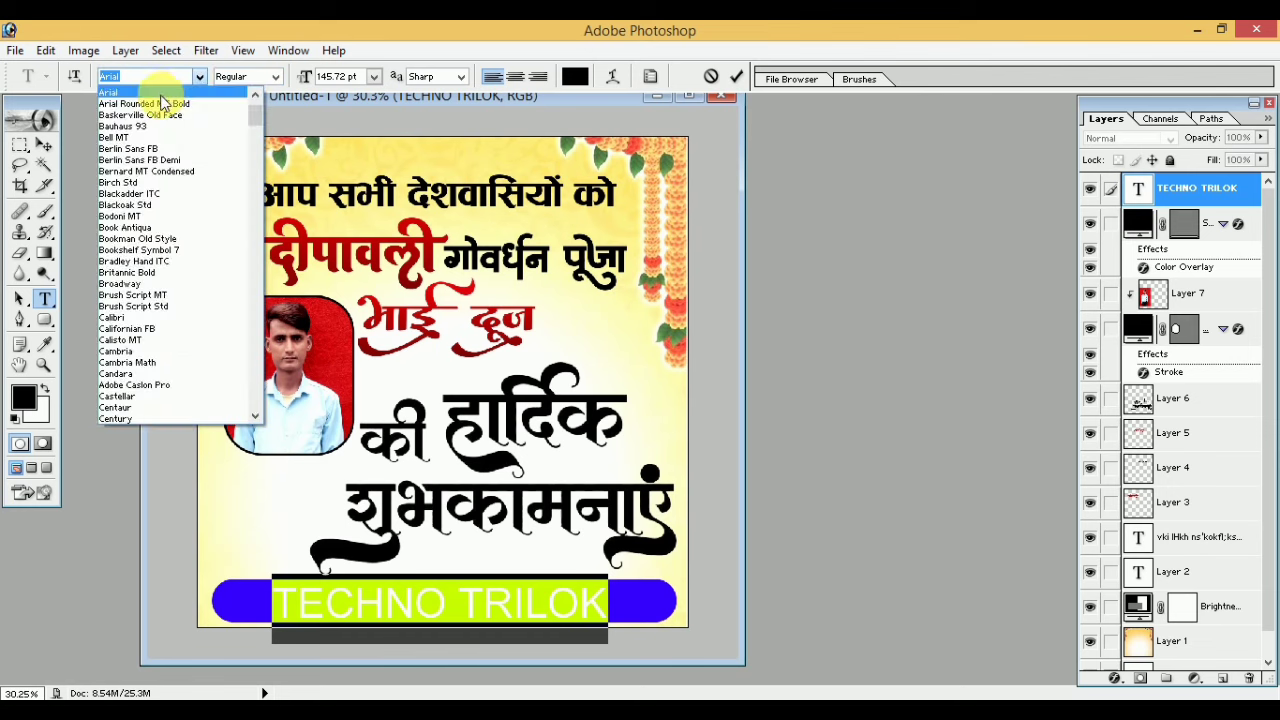
scroll(156, 111, "up", 3)
left_click(150, 103)
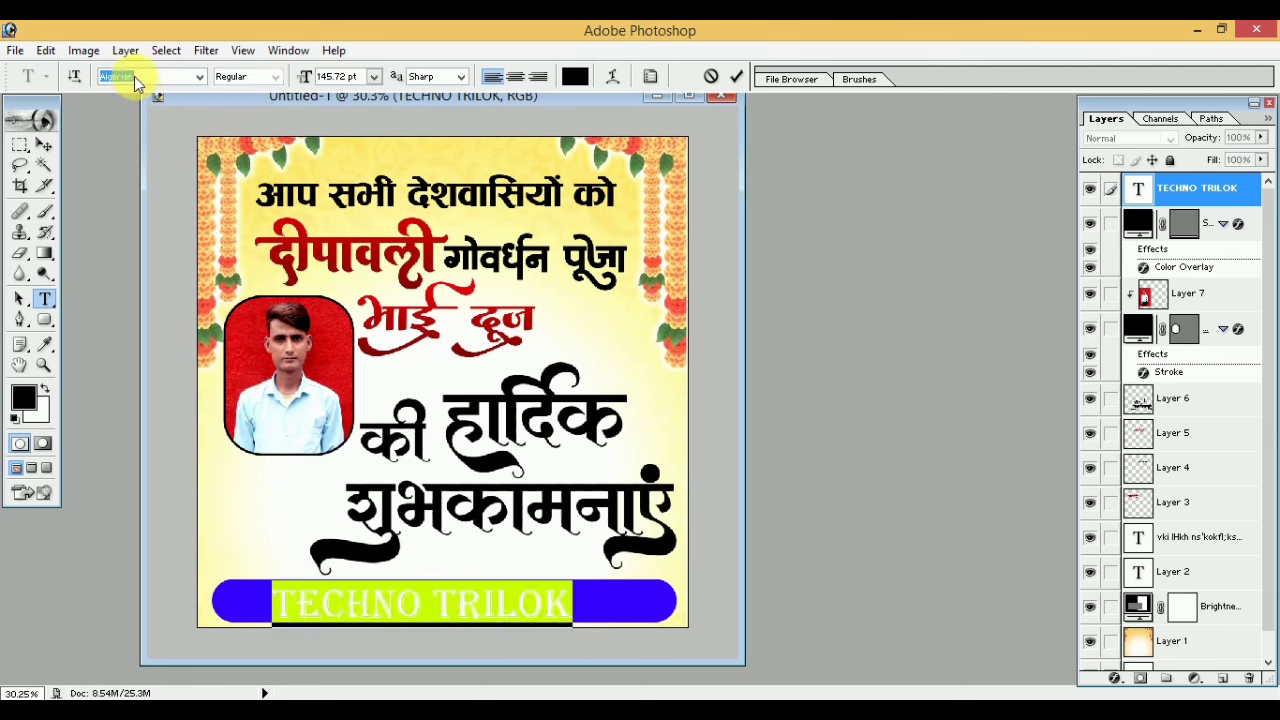
key("Down")
key("Down")
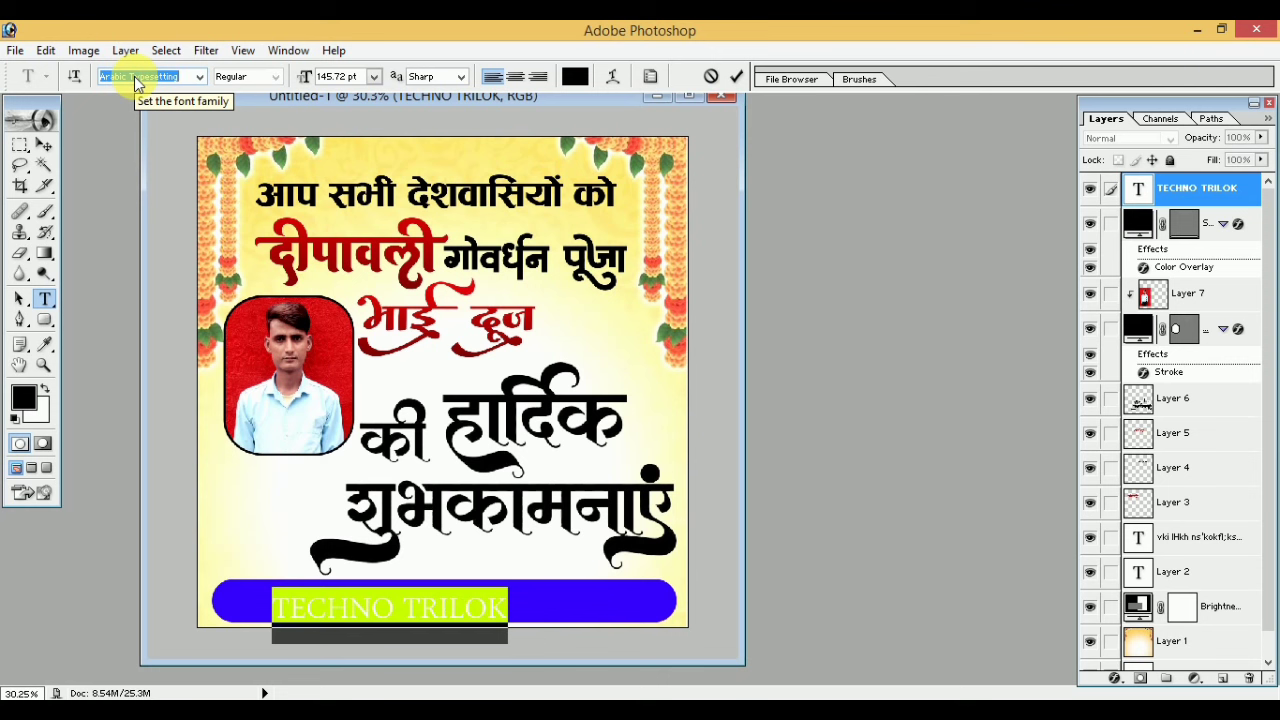
key("Down")
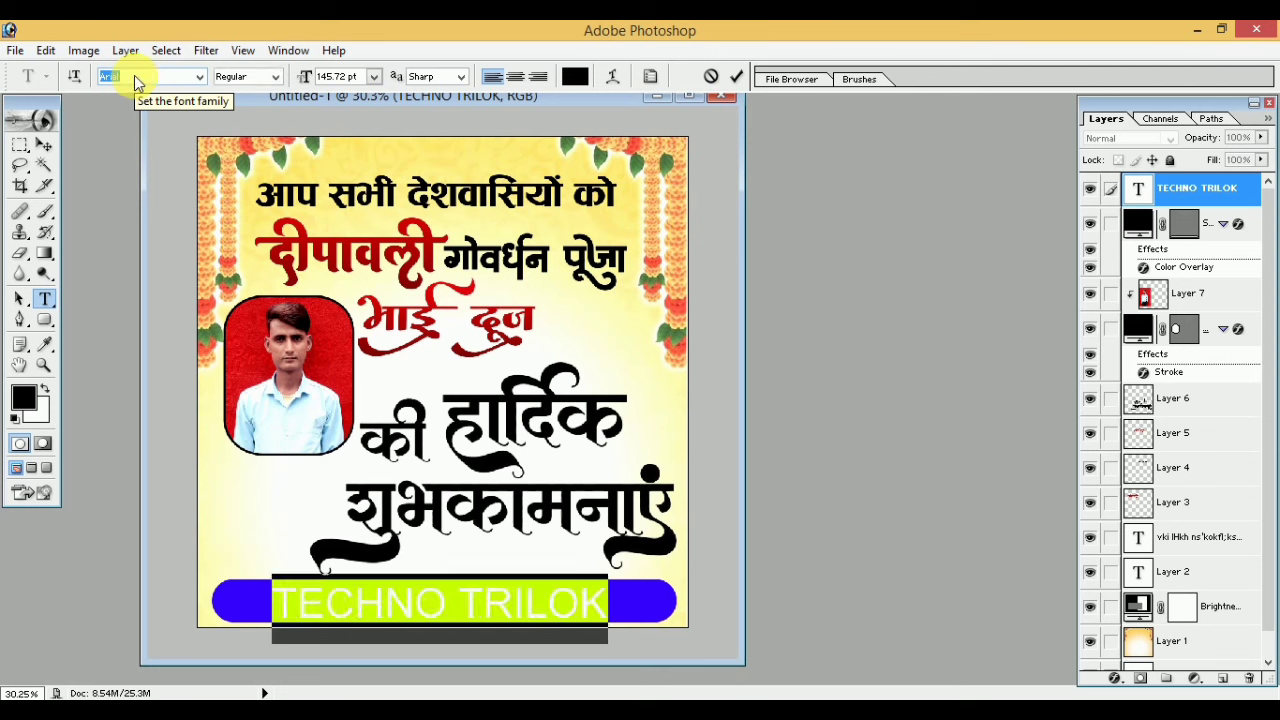
key("Down")
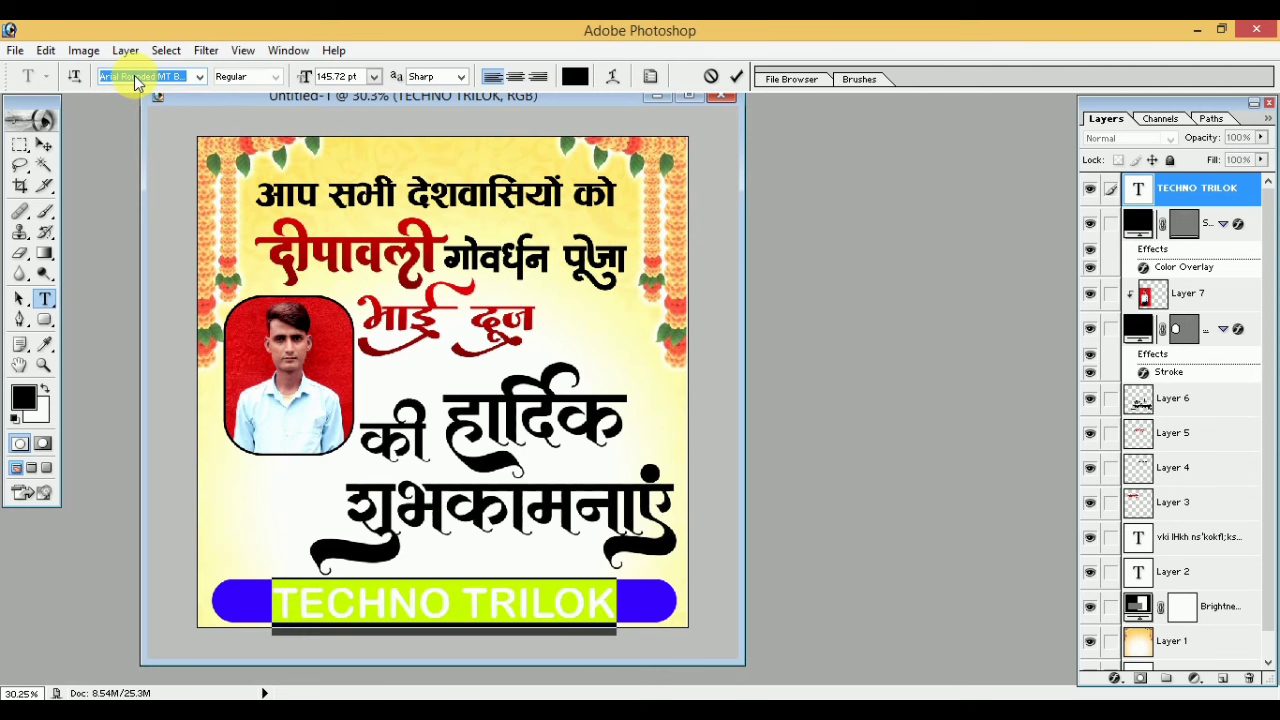
key("Up")
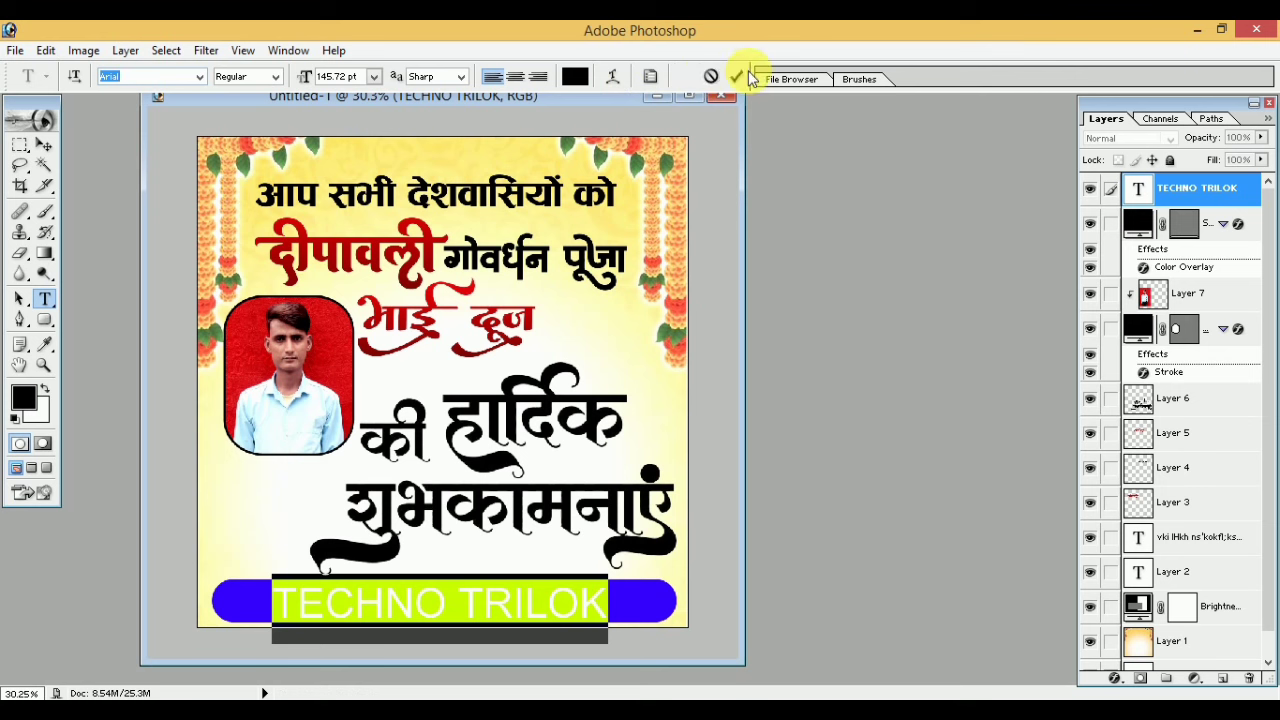
left_click(737, 80)
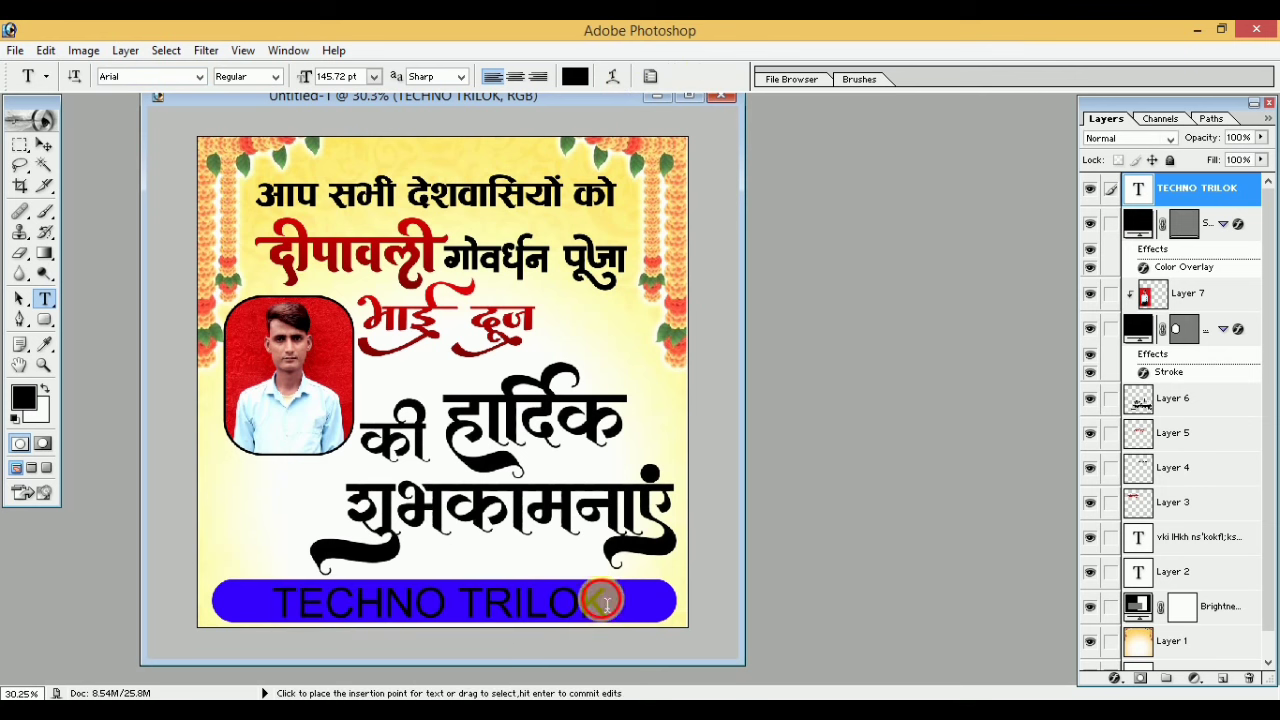
Make the TECHNO TRILOK text bold.
mouse_move(604, 598)
left_mouse_down()
mouse_move(341, 567)
mouse_move(266, 575)
left_mouse_up()
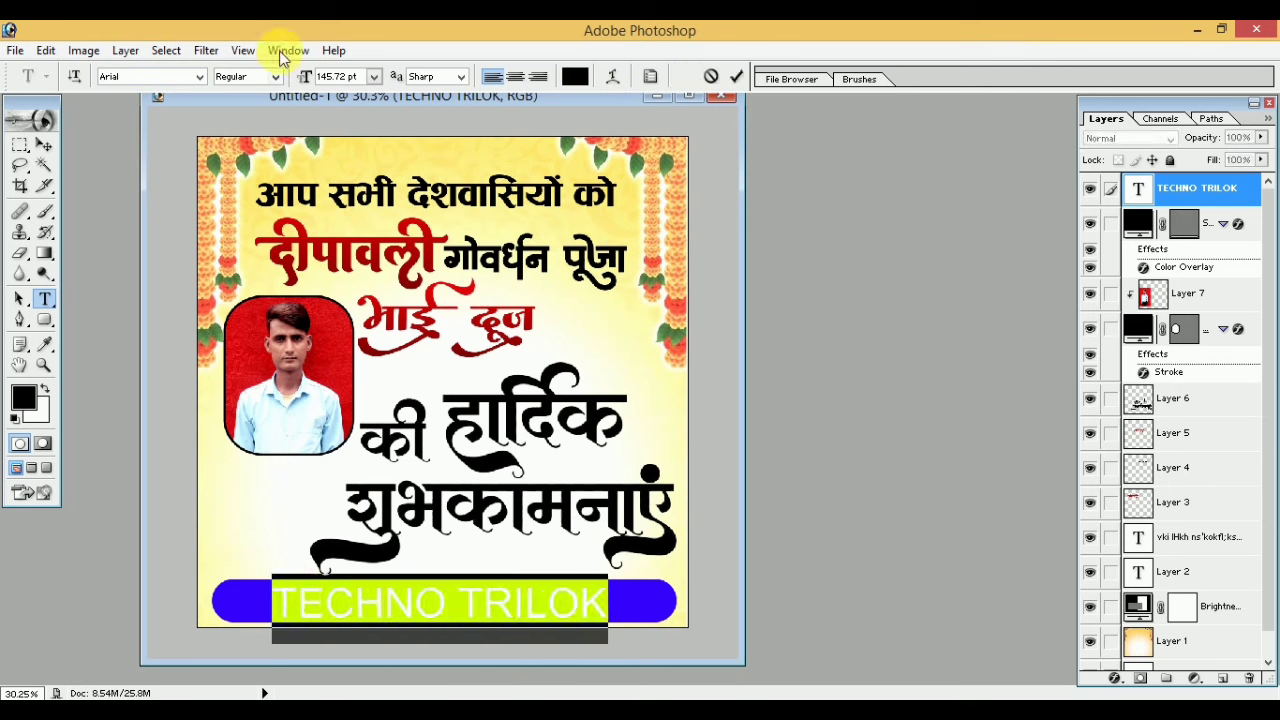
left_click(277, 79)
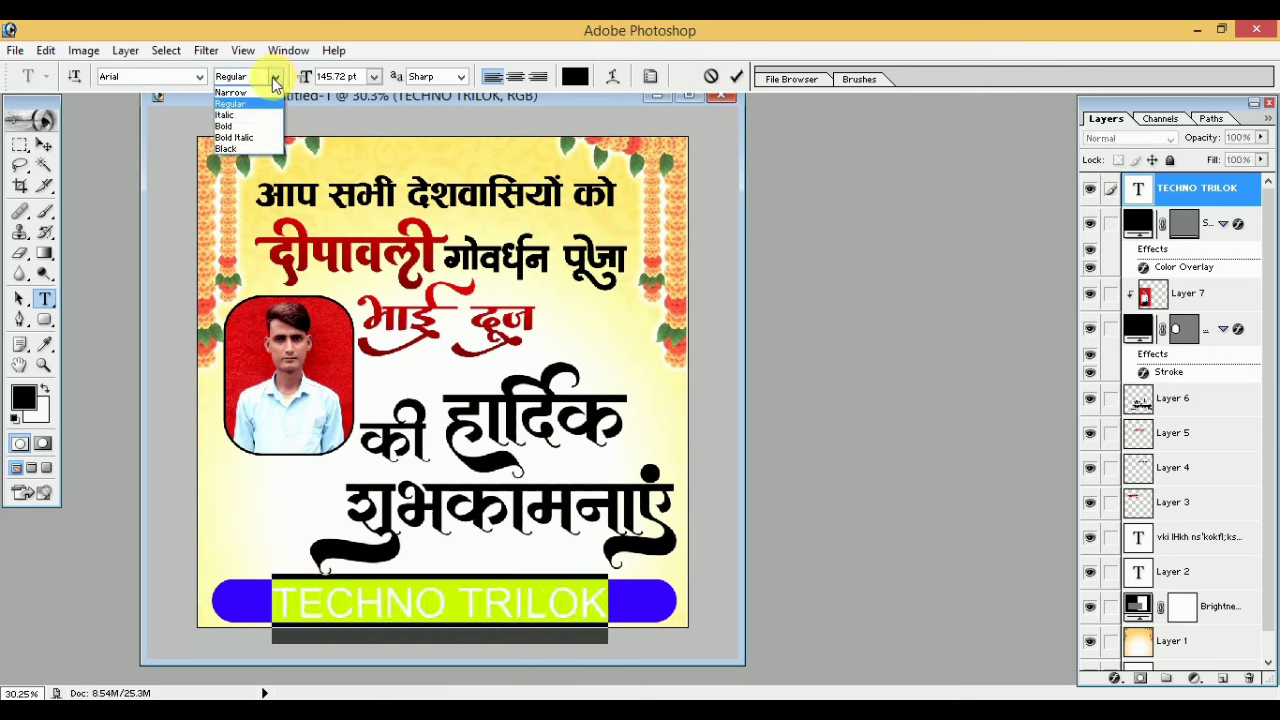
left_click(264, 127)
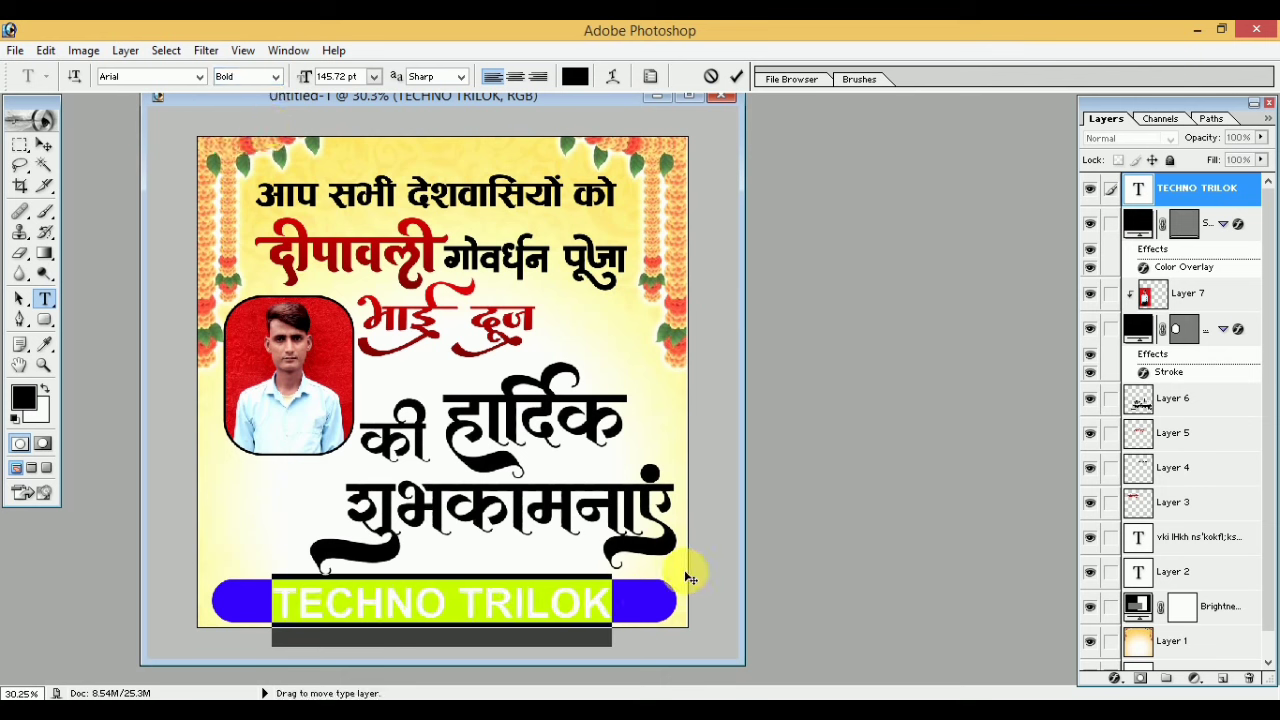
left_click(590, 608)
Recolour the TECHNO TRILOK text white (FFFFFF).
left_click_drag(612, 608, 265, 600)
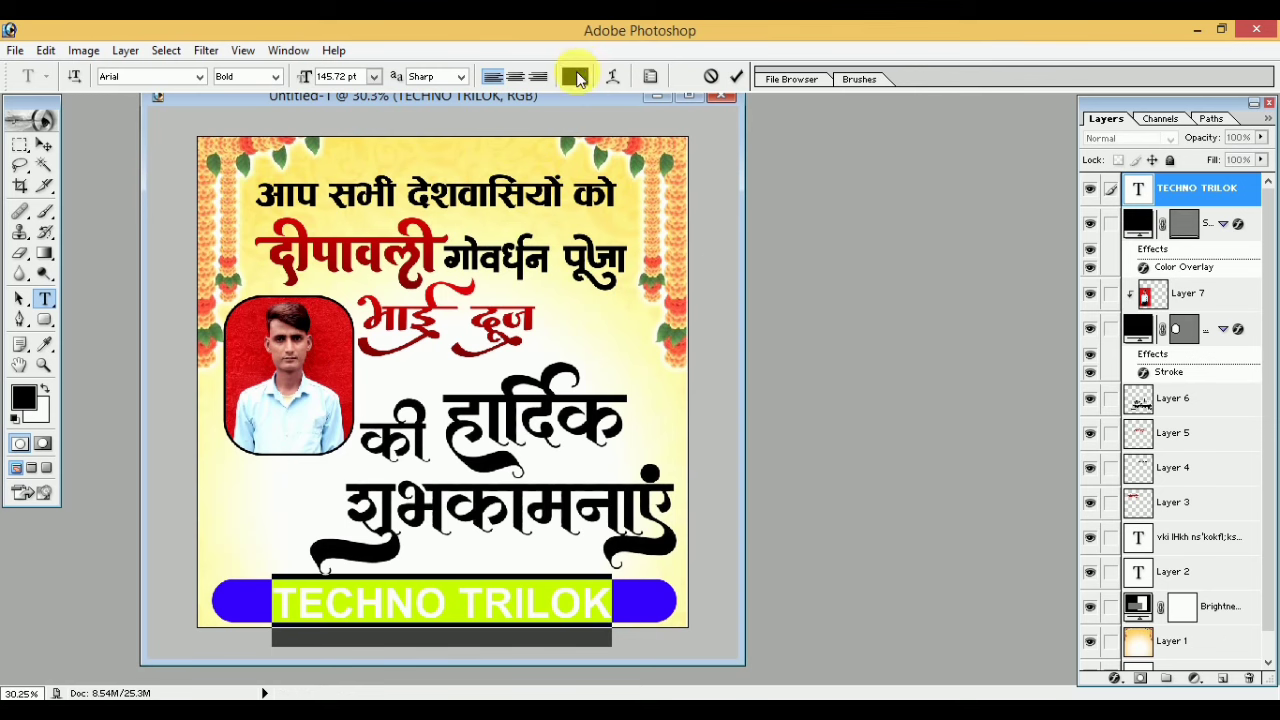
left_click(576, 77)
left_click_drag(826, 346, 776, 230)
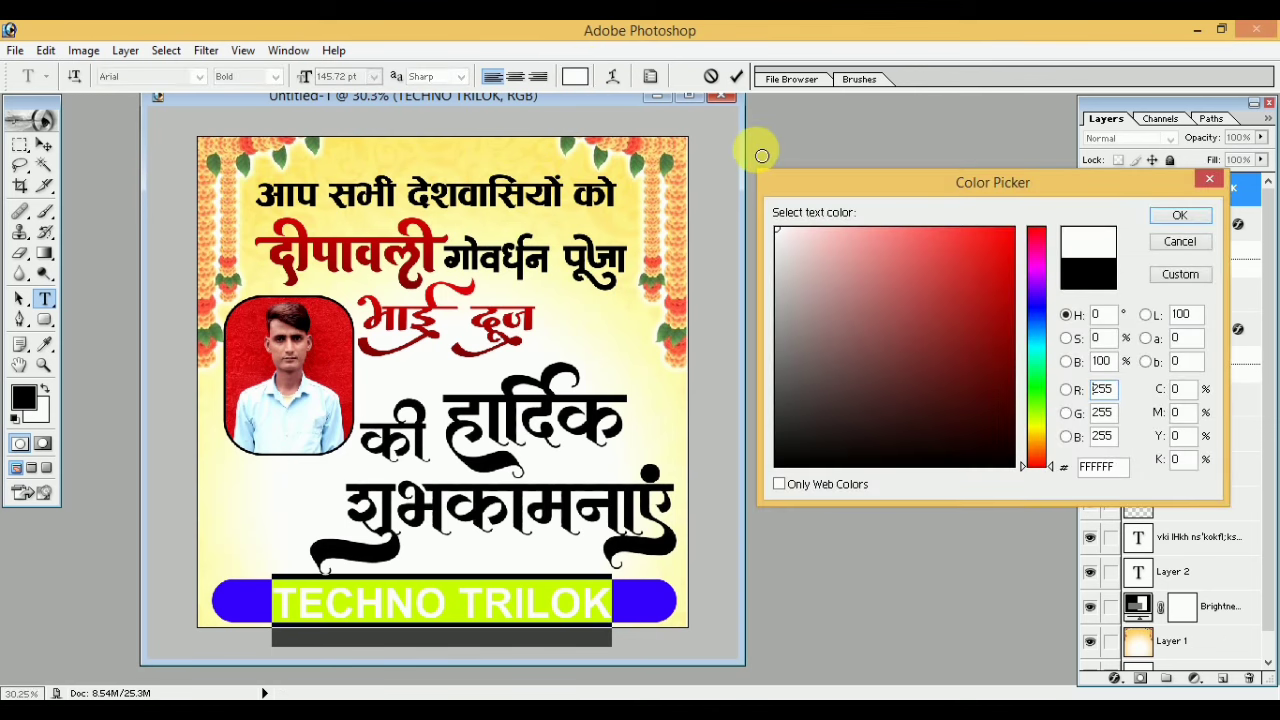
left_click(1180, 220)
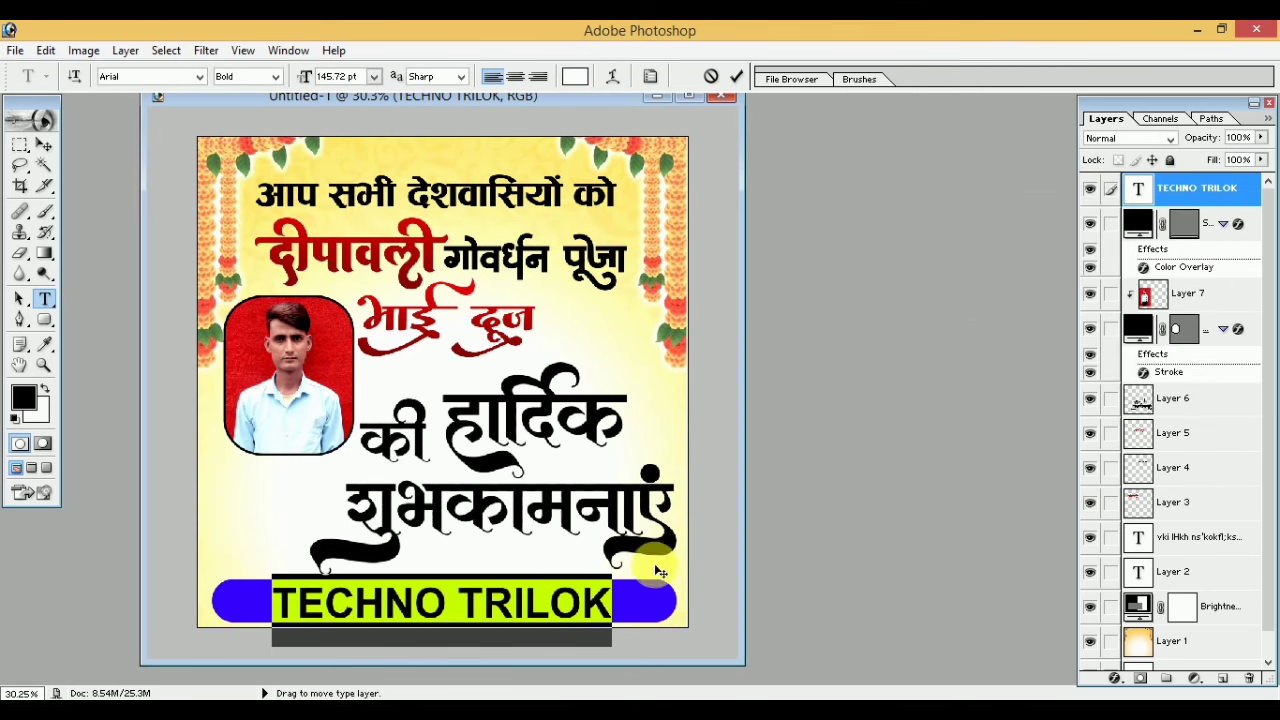
left_click(620, 603)
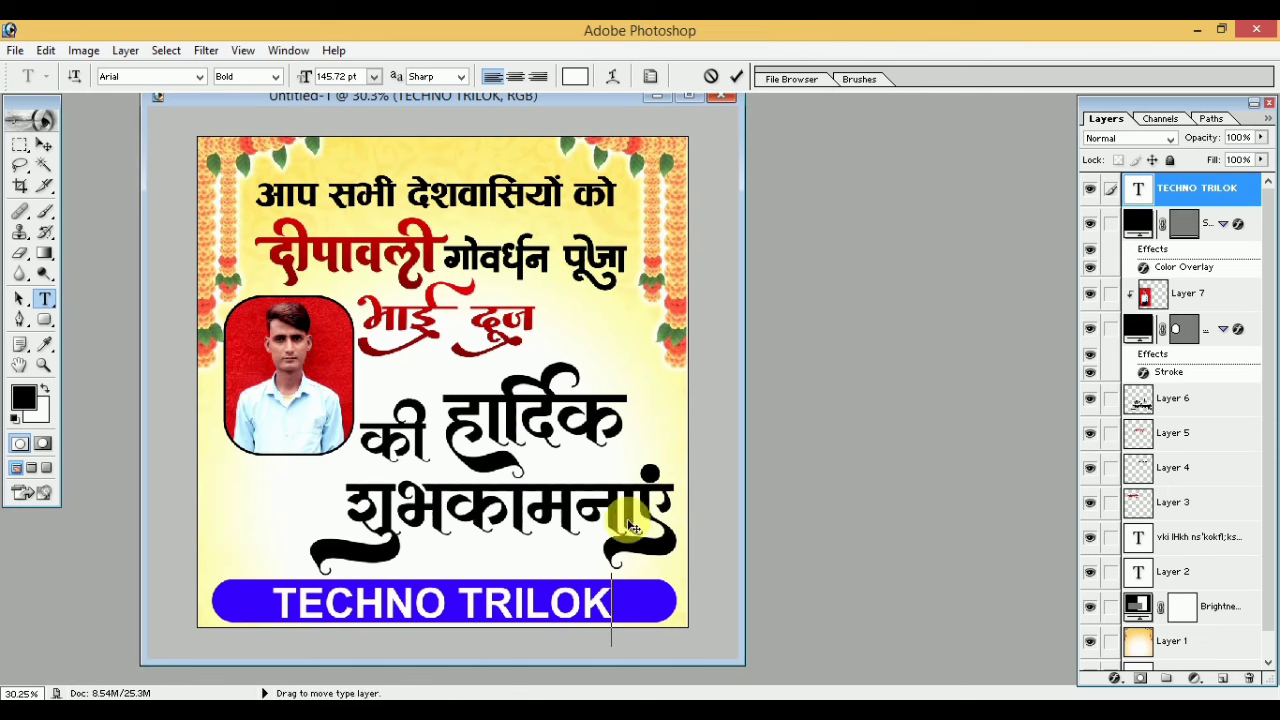
left_click_drag(612, 603, 262, 545)
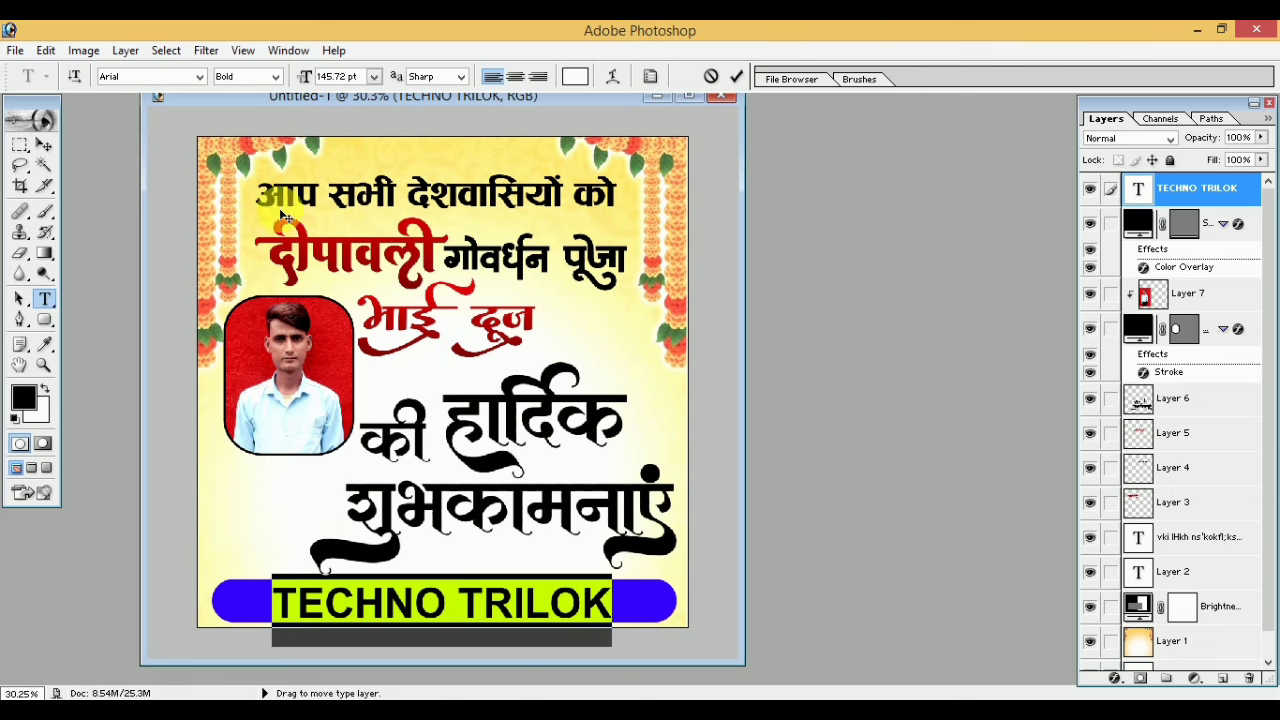
left_click(125, 50)
mouse_move(165, 161)
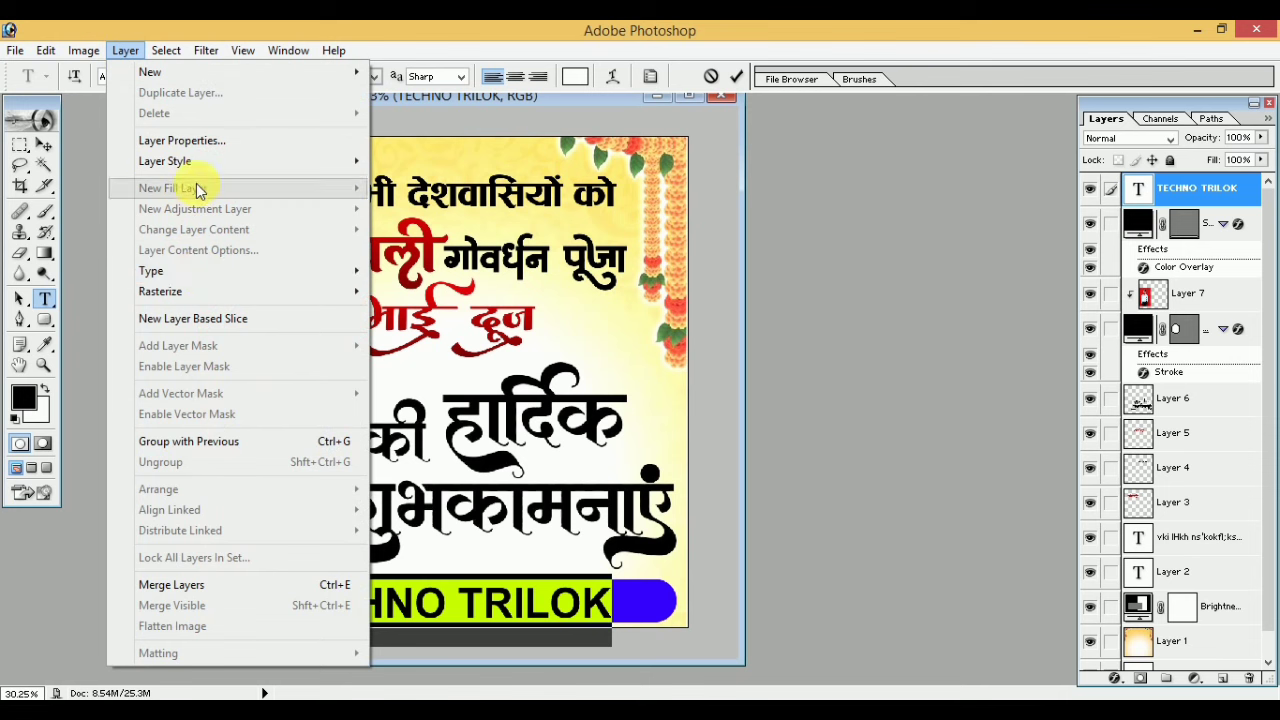
Add a black Stroke and a Drop Shadow with Distance 18 to TECHNO TRILOK.
left_click(435, 374)
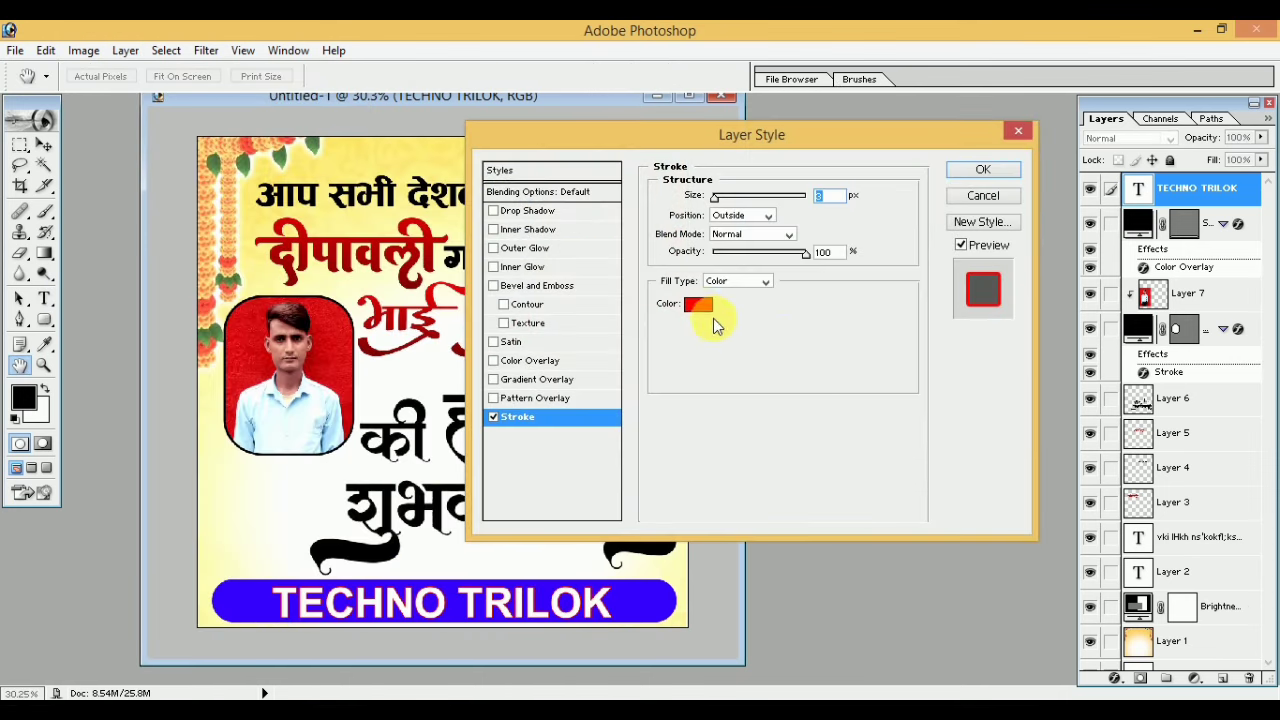
left_click(705, 308)
left_click(776, 464)
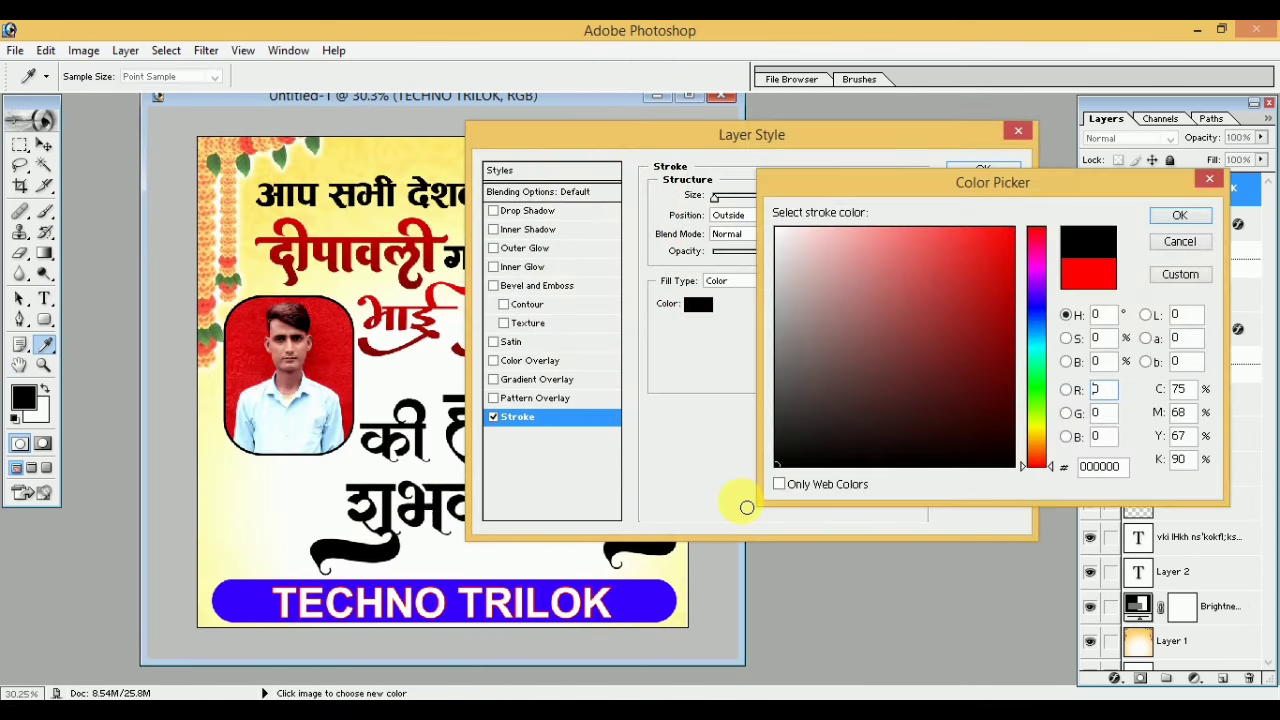
left_click(1200, 226)
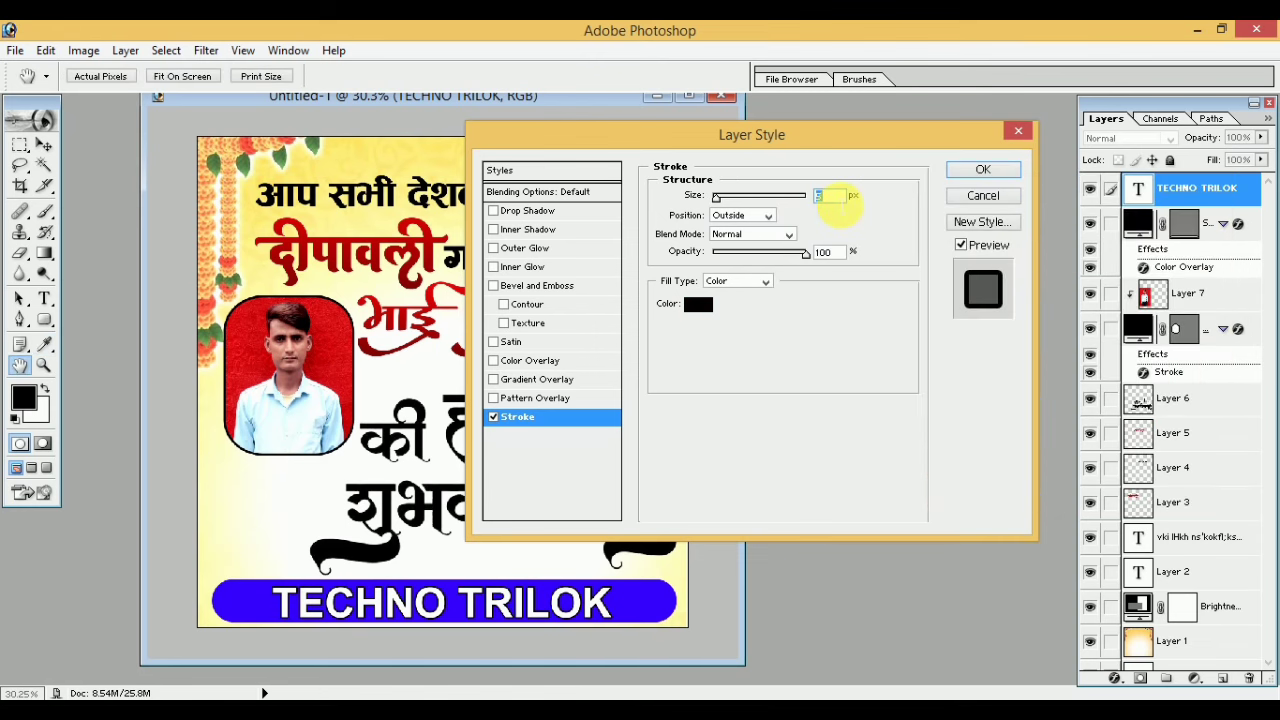
left_click(530, 211)
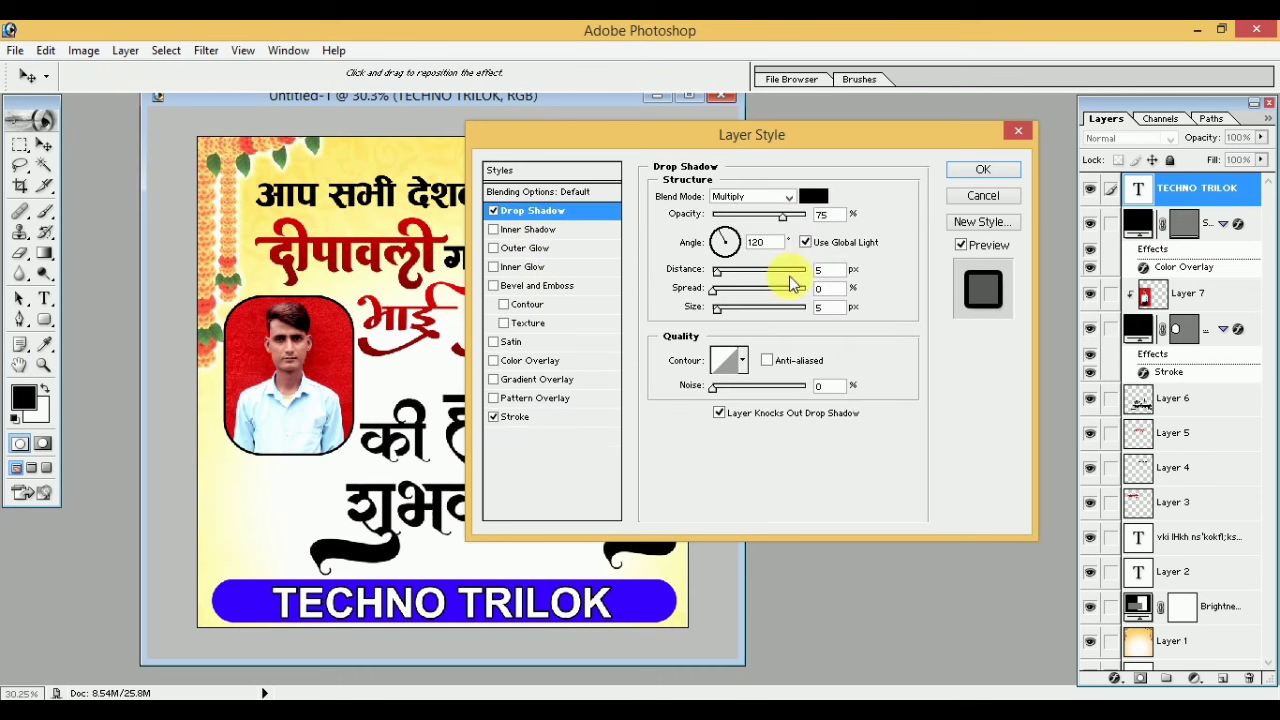
left_click(727, 270)
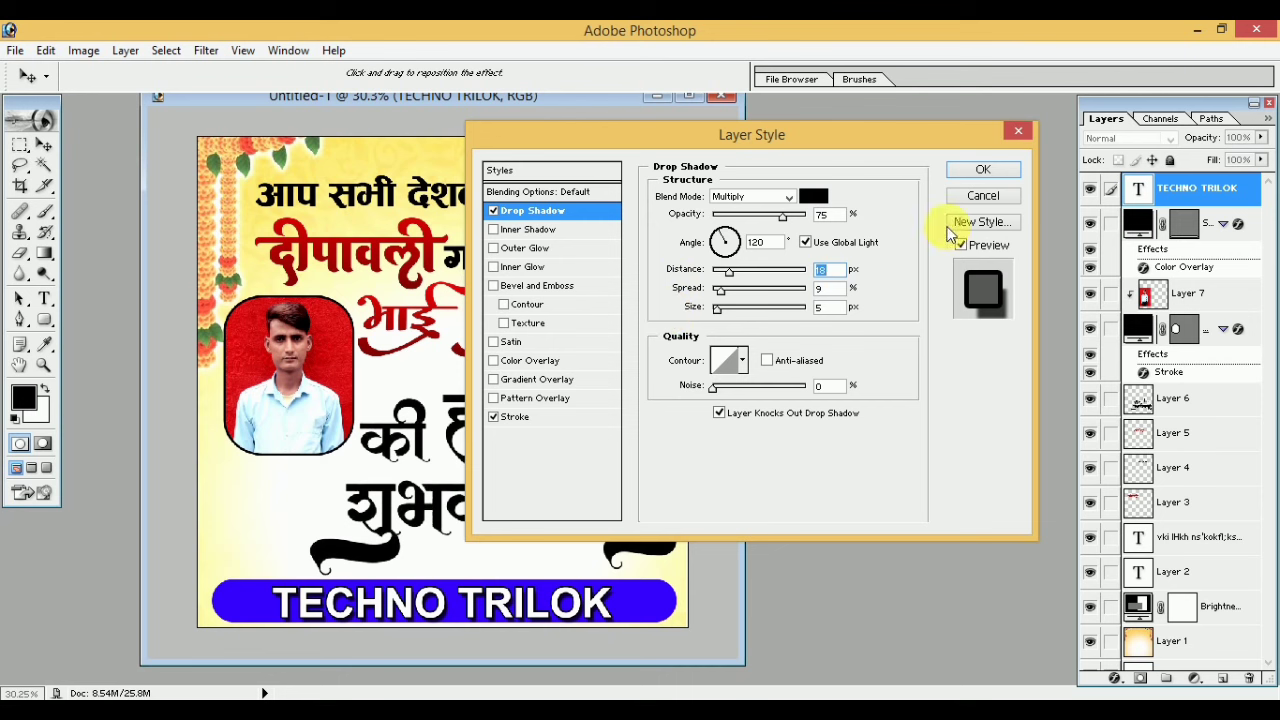
left_click(977, 172)
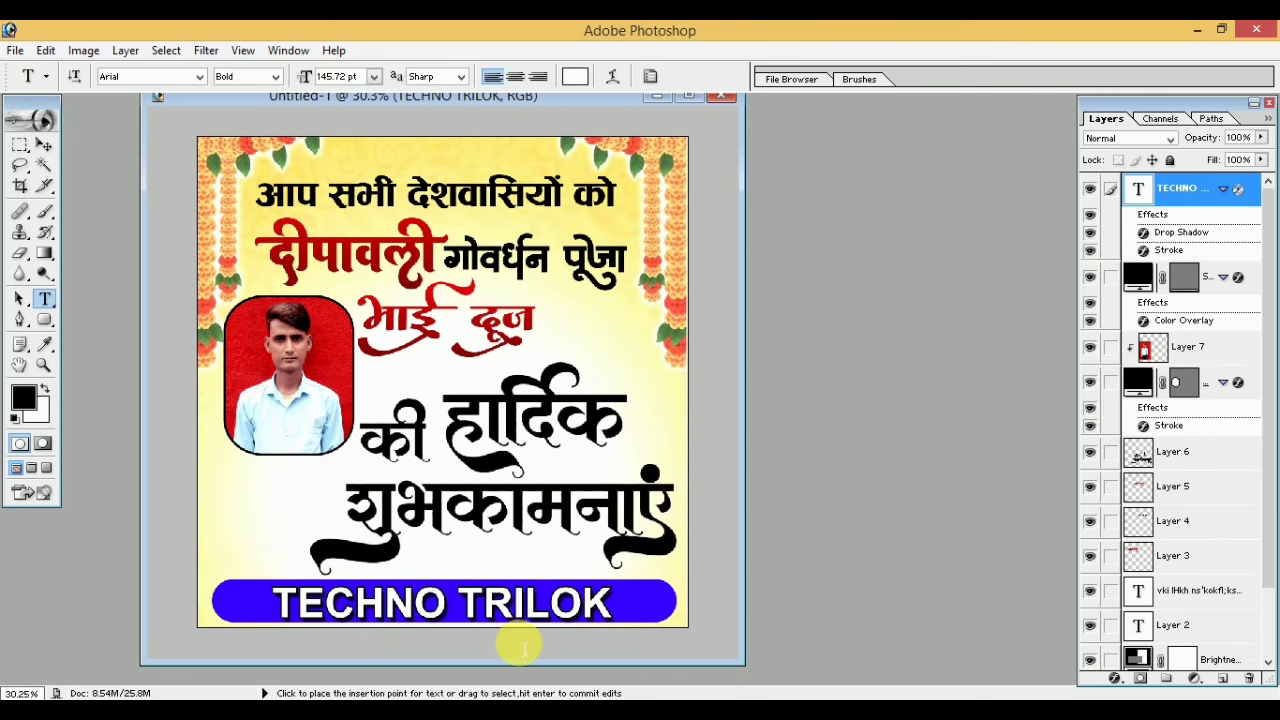
Scale the TECHNO TRILOK text down to about 86.5% within the blue bar.
key("ctrl")
key("ctrl+t")
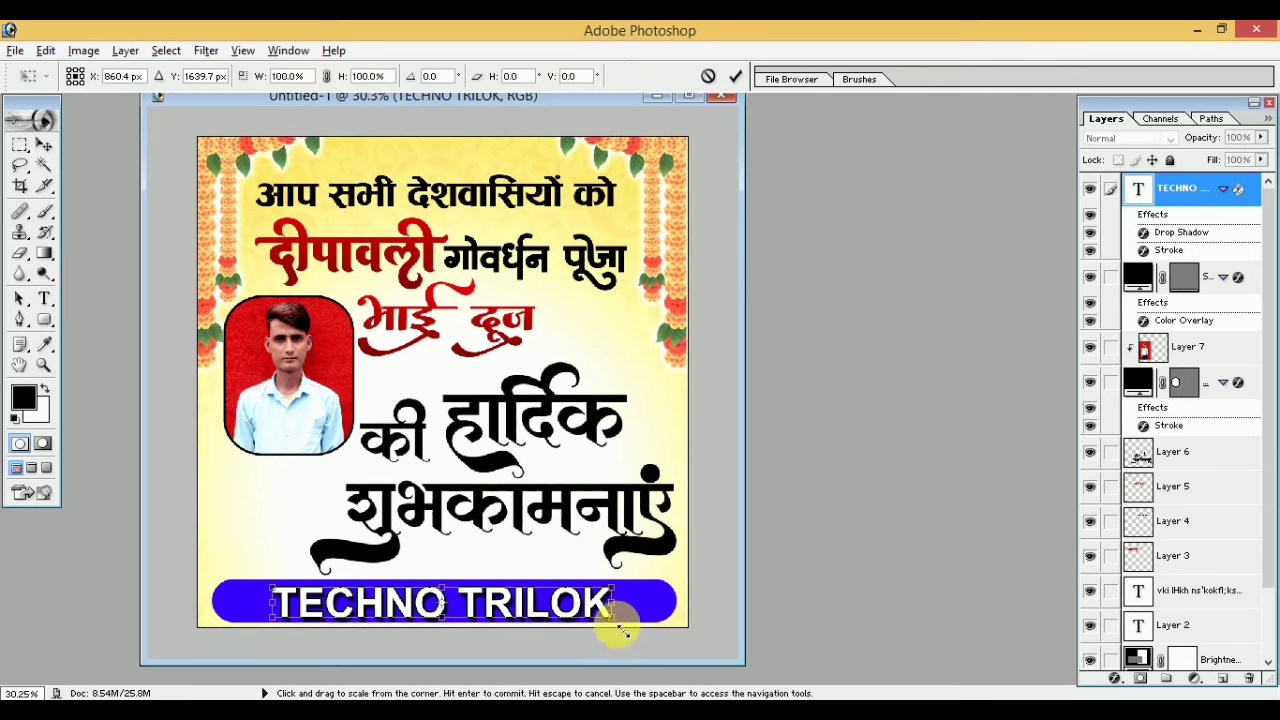
left_click_drag(620, 623, 597, 623)
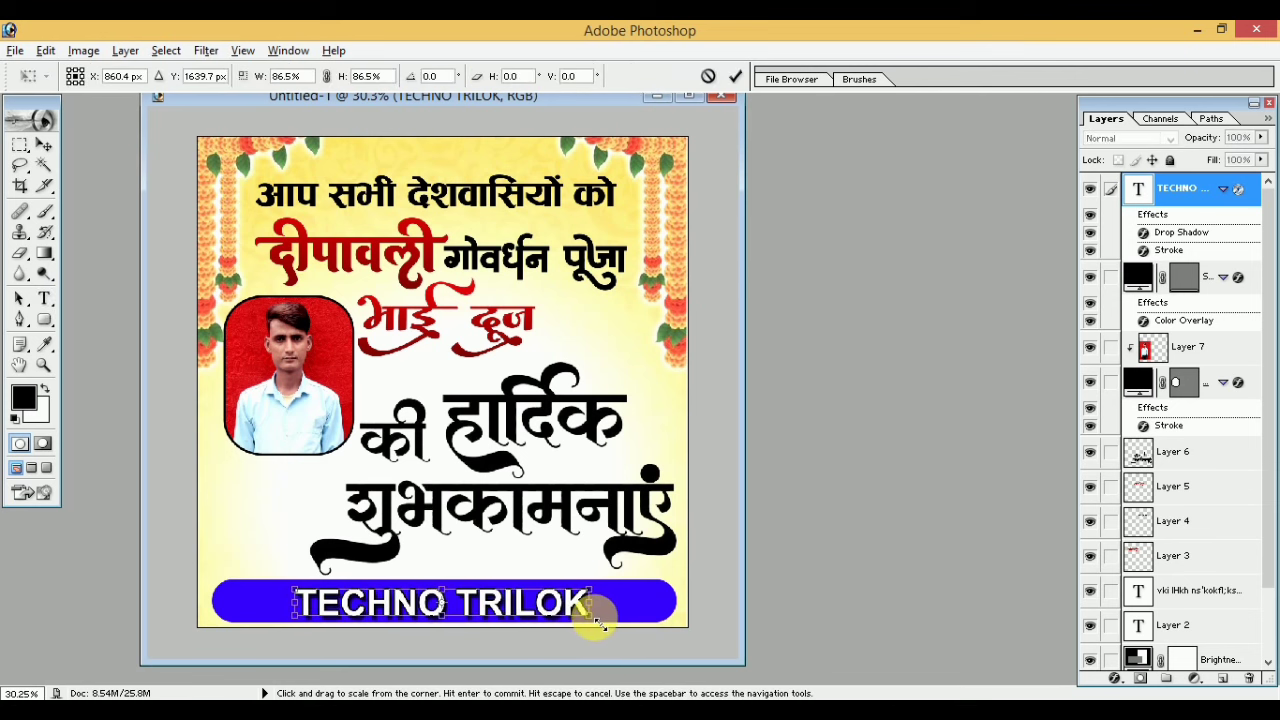
left_click(735, 76)
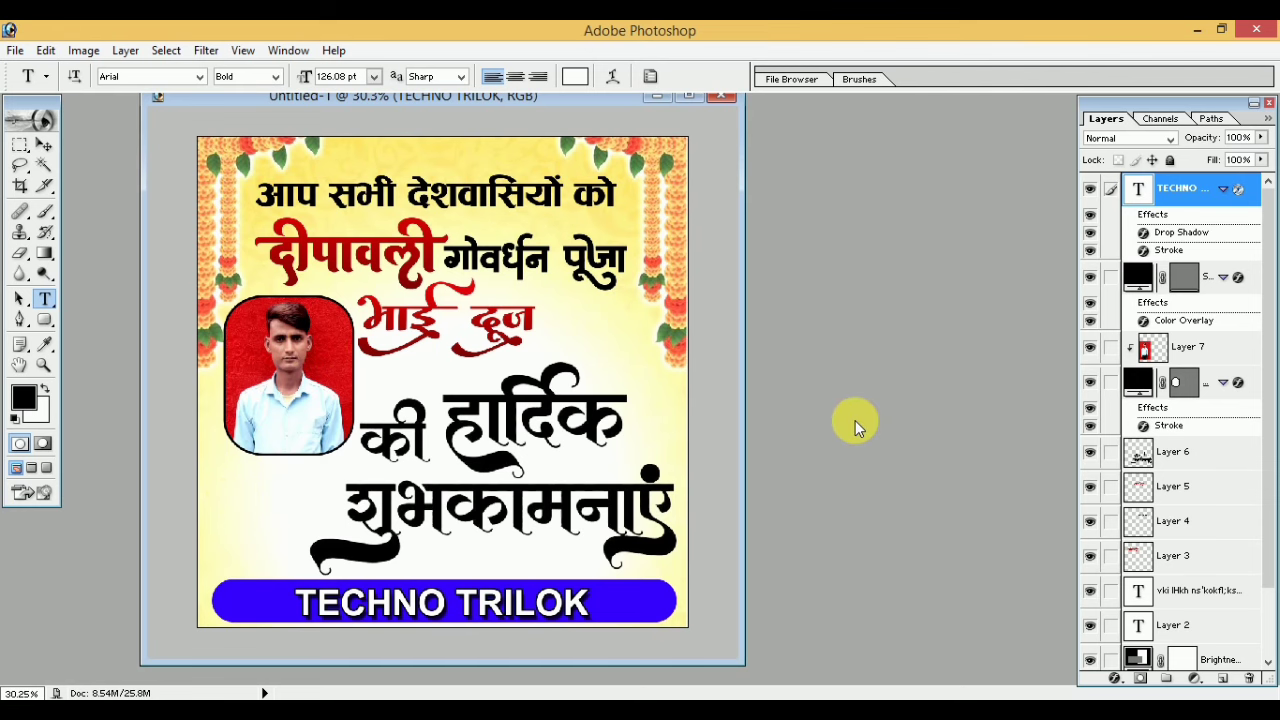
Open the hanging diya lamps PNG and drag its artwork onto the poster.
left_click(15, 50)
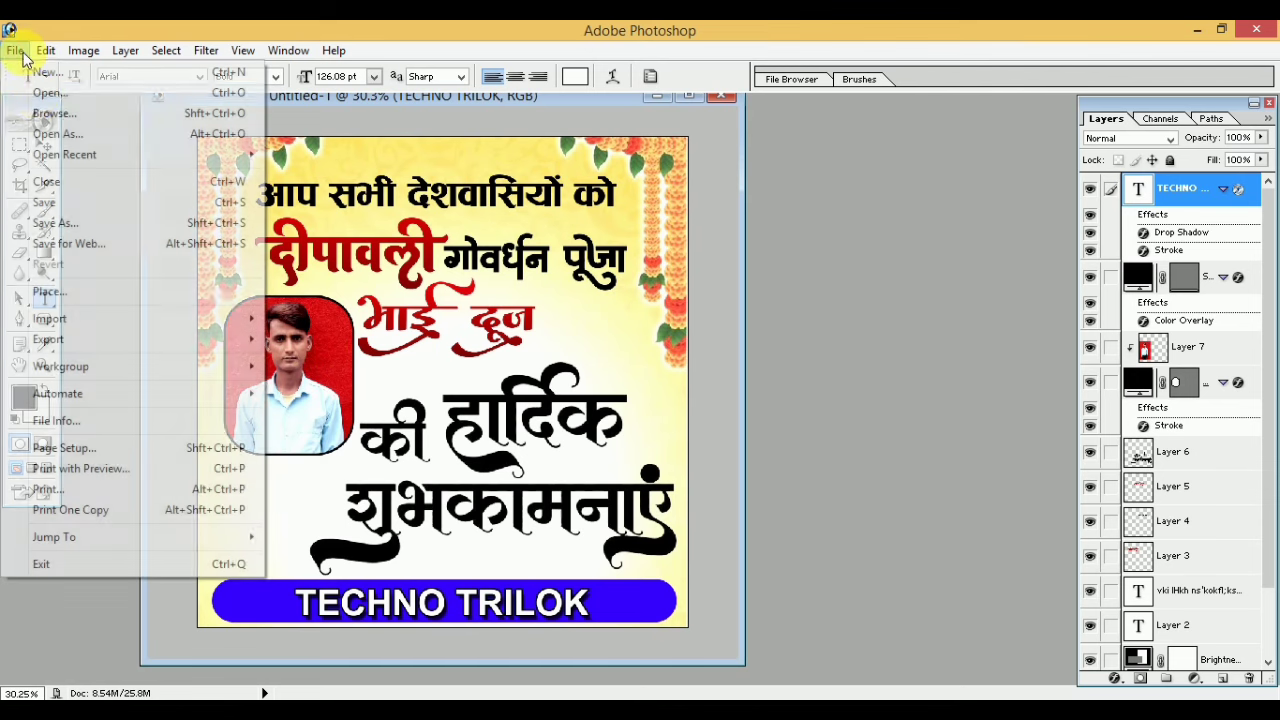
left_click(40, 89)
left_click(491, 324)
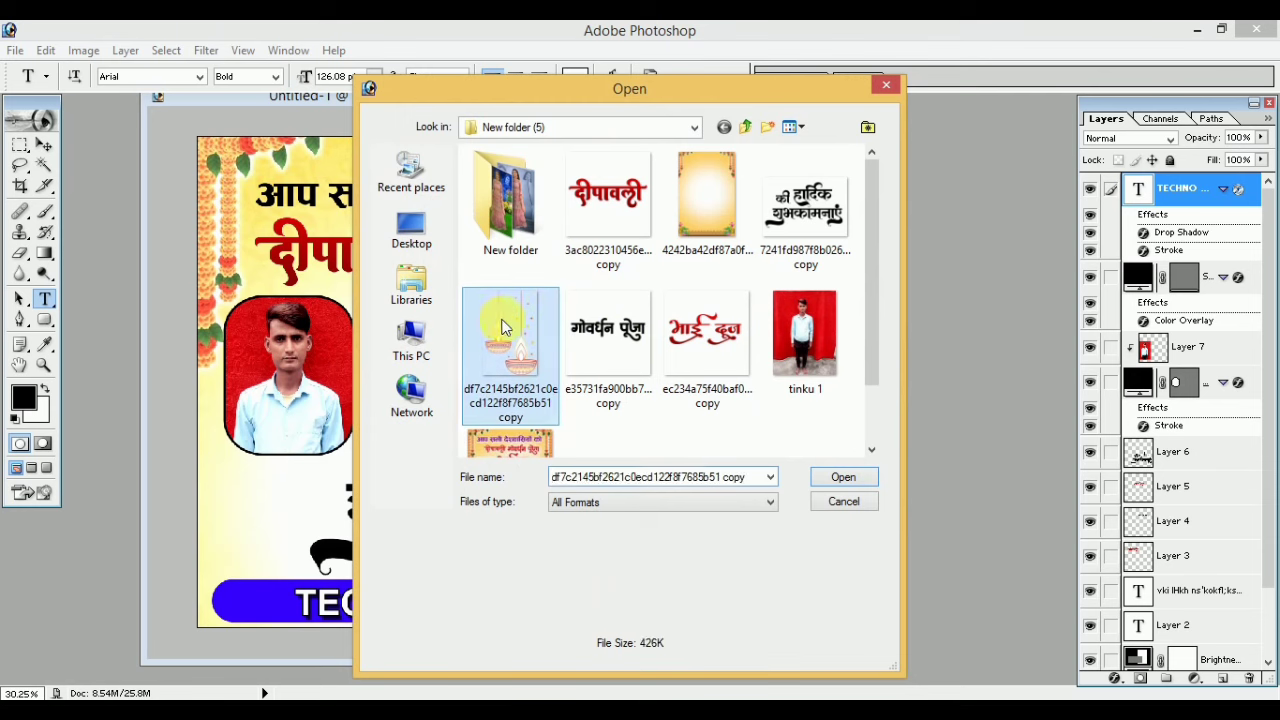
left_click(842, 477)
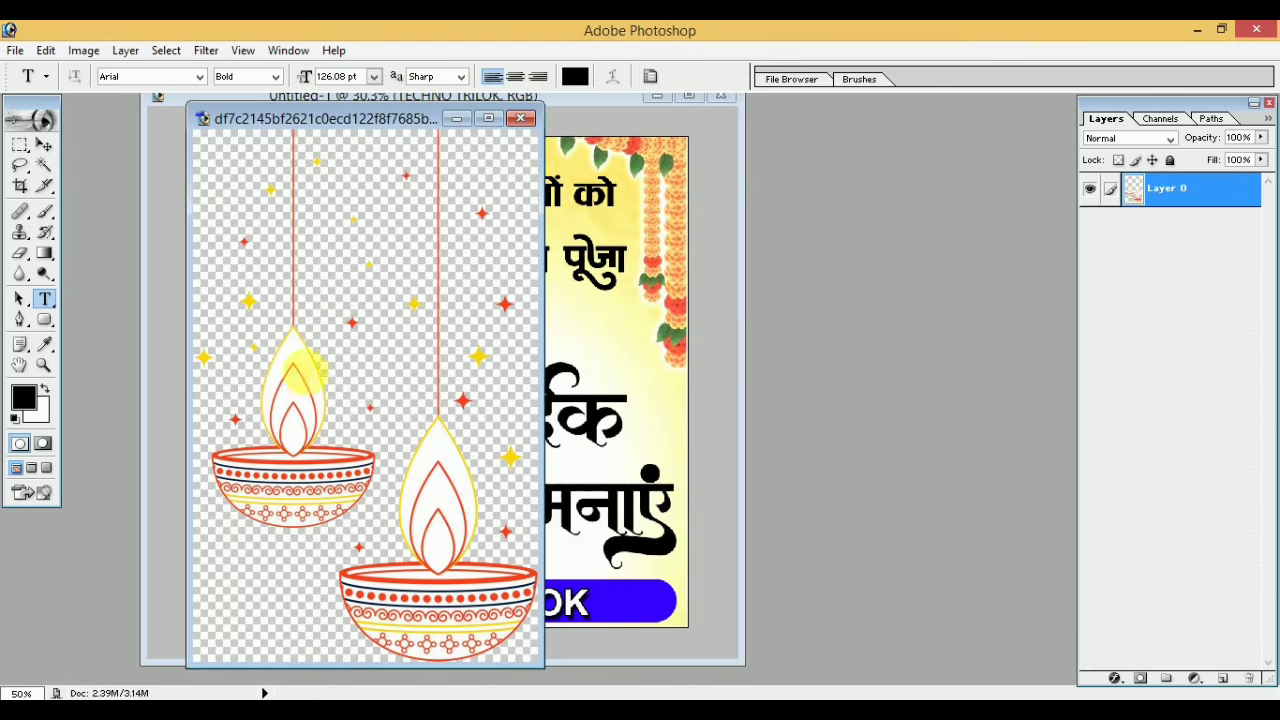
left_click(43, 147)
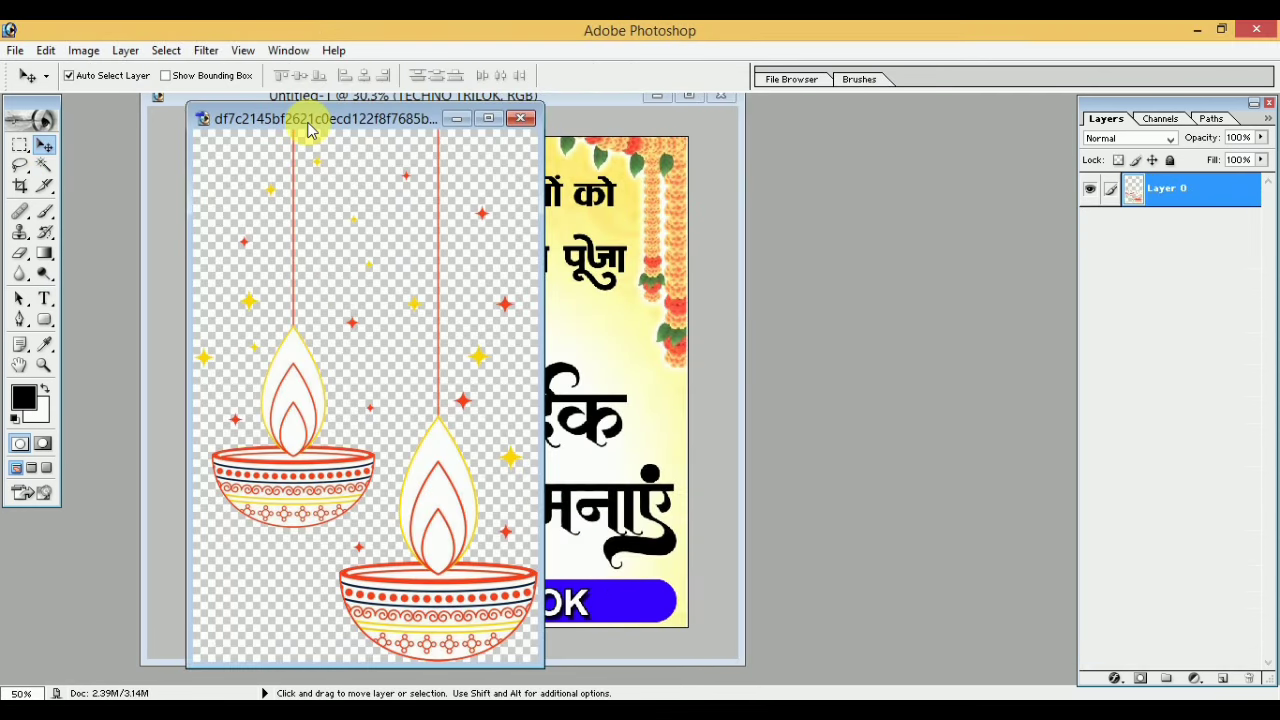
left_click_drag(306, 120, 763, 103)
mouse_move(759, 400)
left_mouse_down()
mouse_move(270, 500)
mouse_move(280, 466)
left_mouse_up()
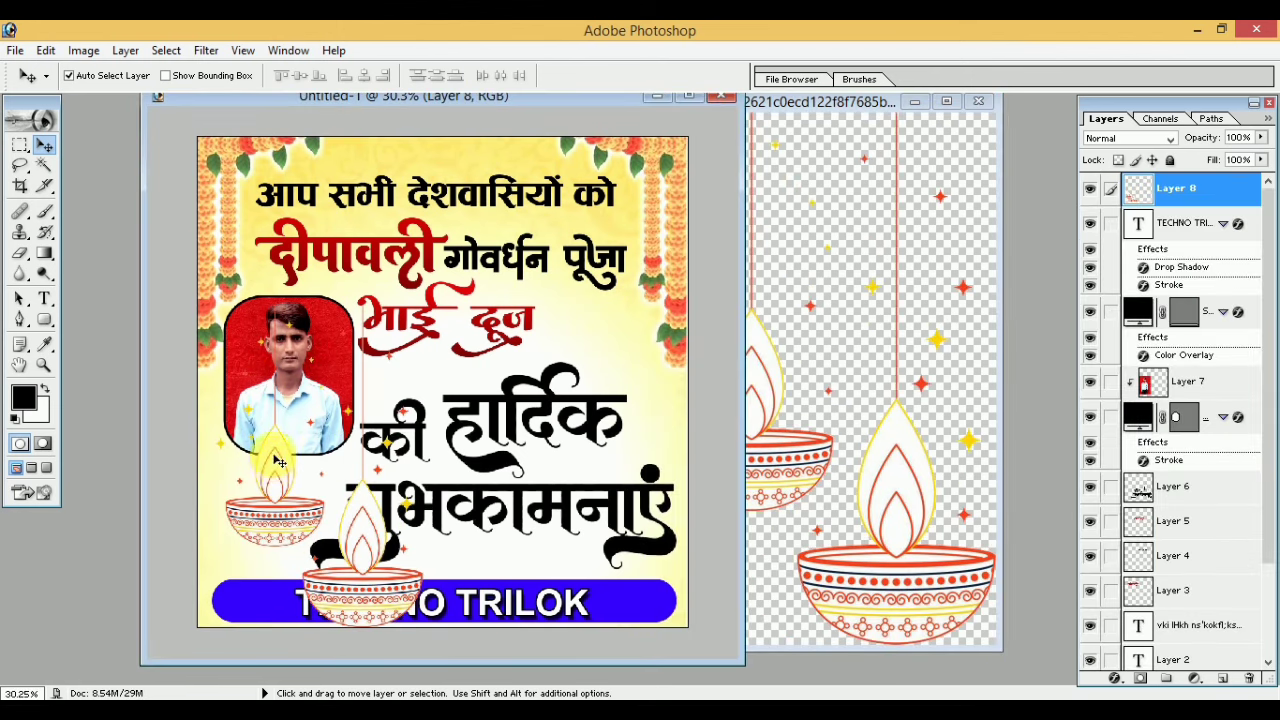
Scale the diya layer down and place it just below the portrait photo.
key("ctrl+t")
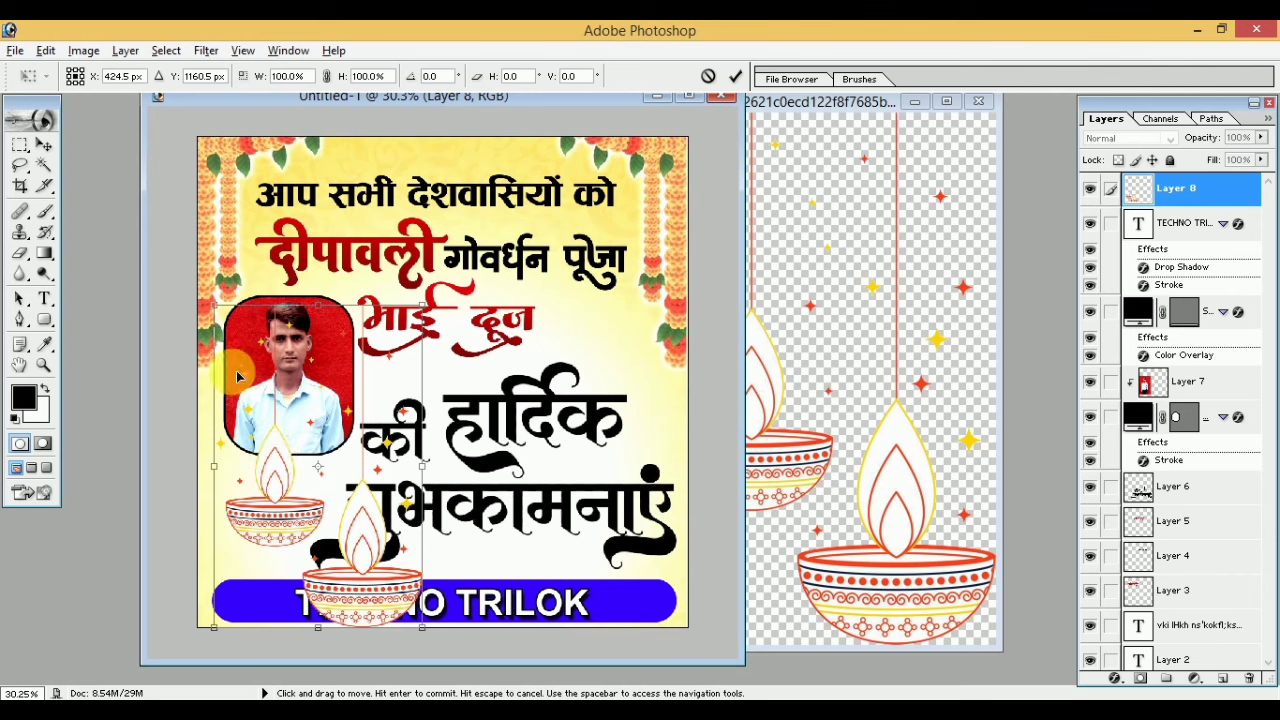
left_click_drag(214, 305, 267, 389)
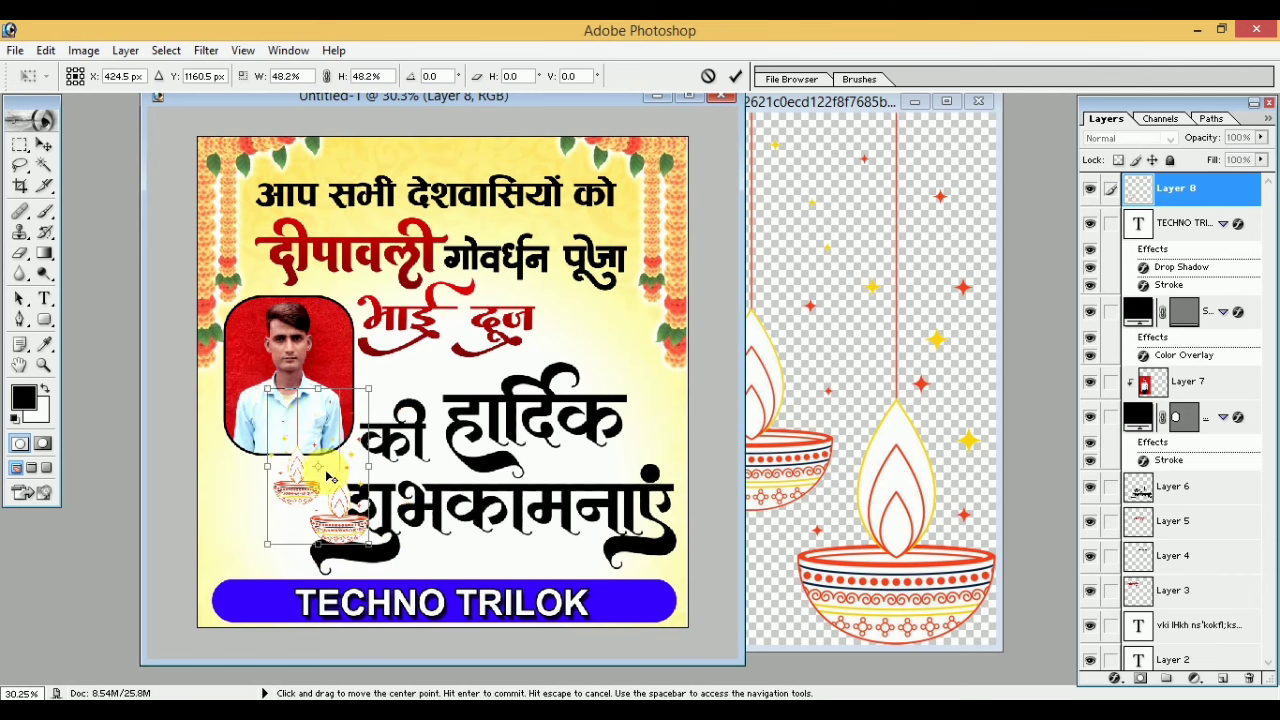
mouse_move(316, 488)
left_mouse_down()
mouse_move(292, 568)
mouse_move(302, 548)
left_mouse_up()
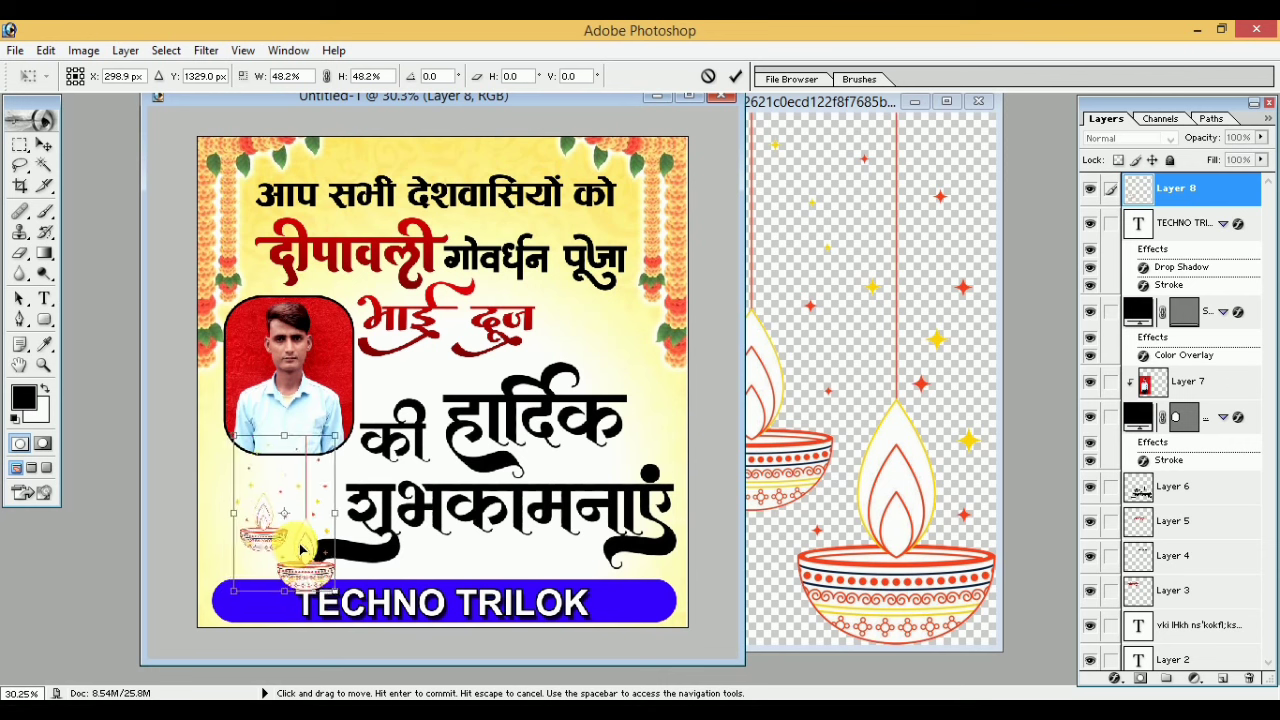
mouse_move(335, 590)
left_mouse_down()
mouse_move(307, 543)
mouse_move(320, 517)
mouse_move(294, 547)
left_mouse_up()
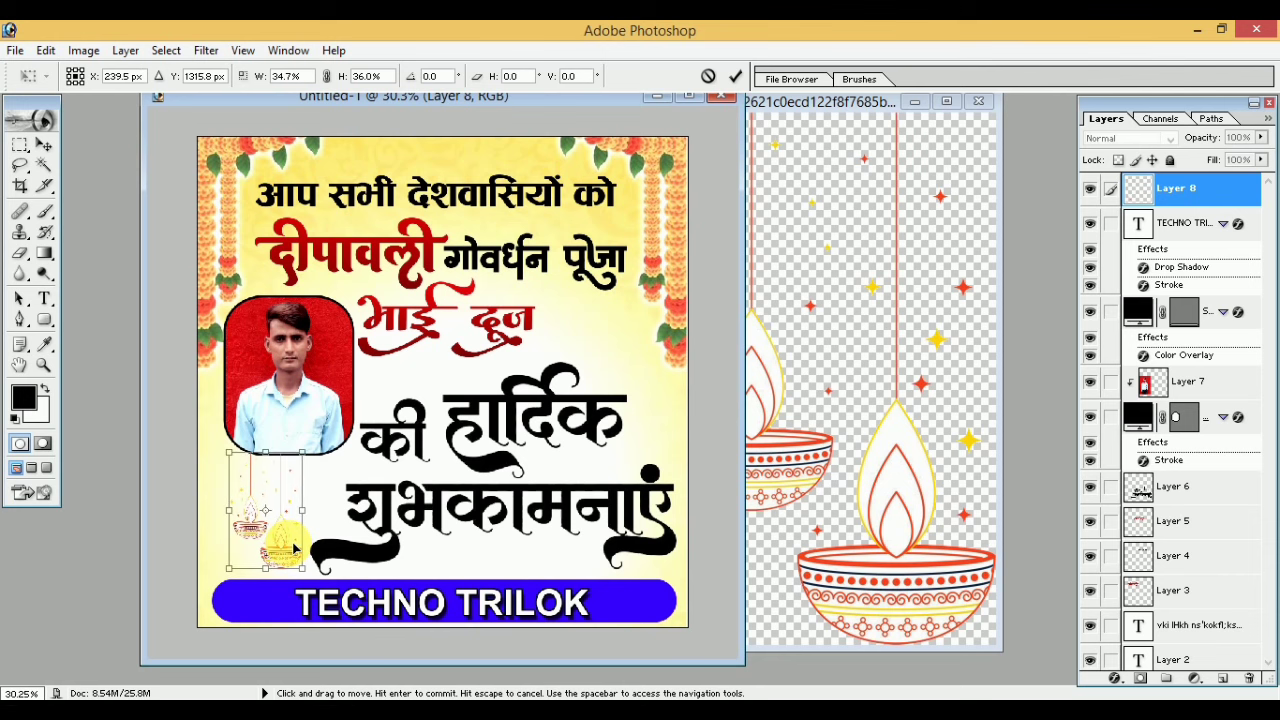
left_click(735, 80)
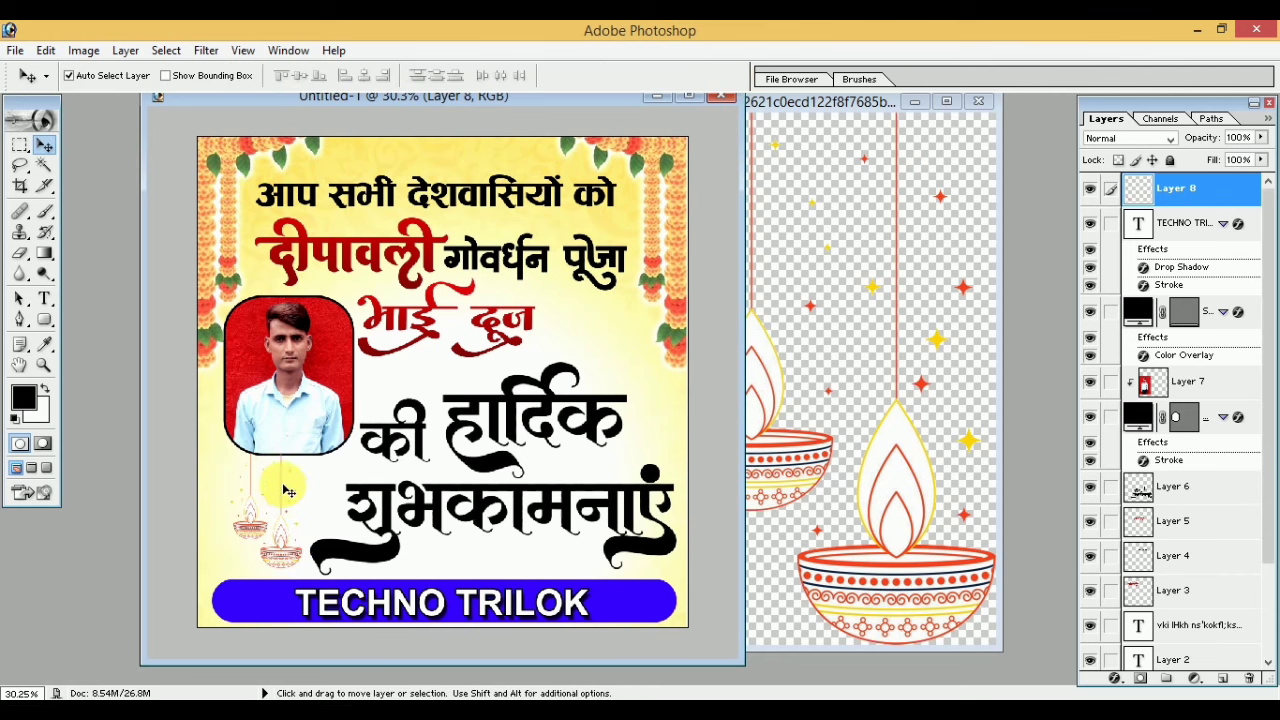
scroll(285, 490, "up", 2)
scroll(266, 457, "up", 1)
scroll(262, 447, "up", 1)
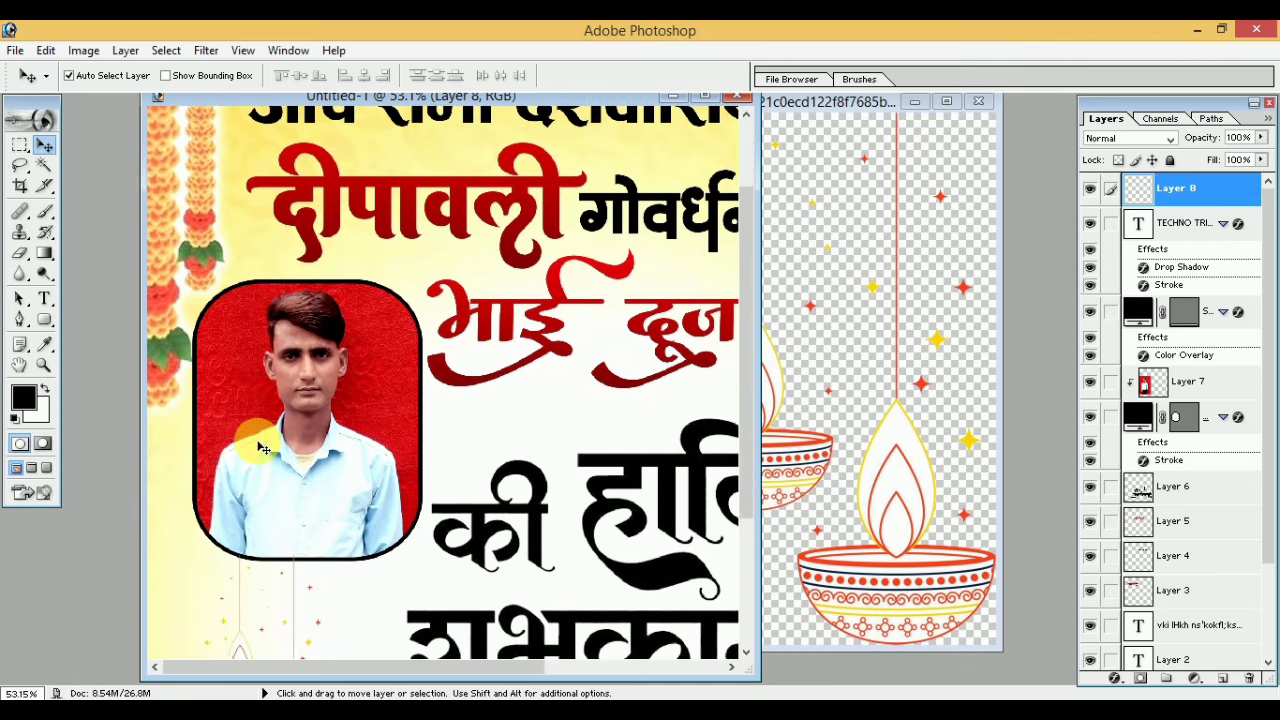
scroll(257, 441, "down", 3)
scroll(253, 433, "down", 1)
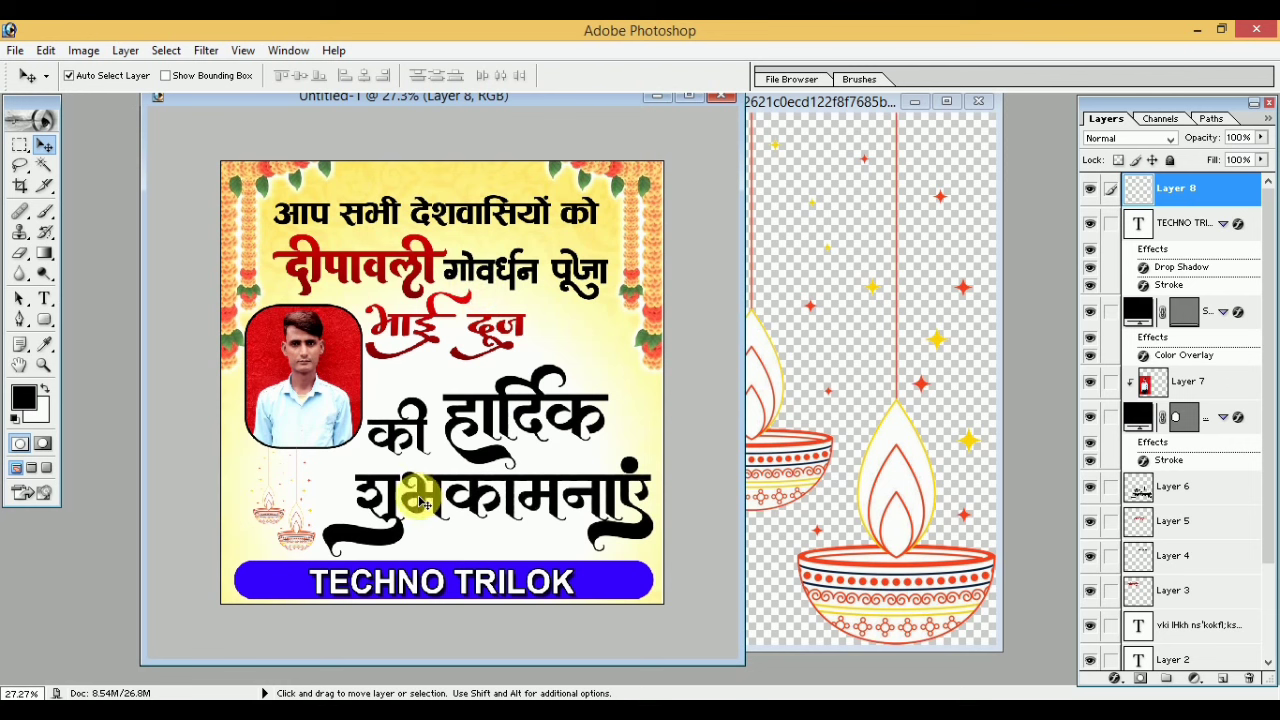
Add a Gradient Overlay to the की हार्दिक शुभकामनाएं greeting layer.
left_click(500, 467)
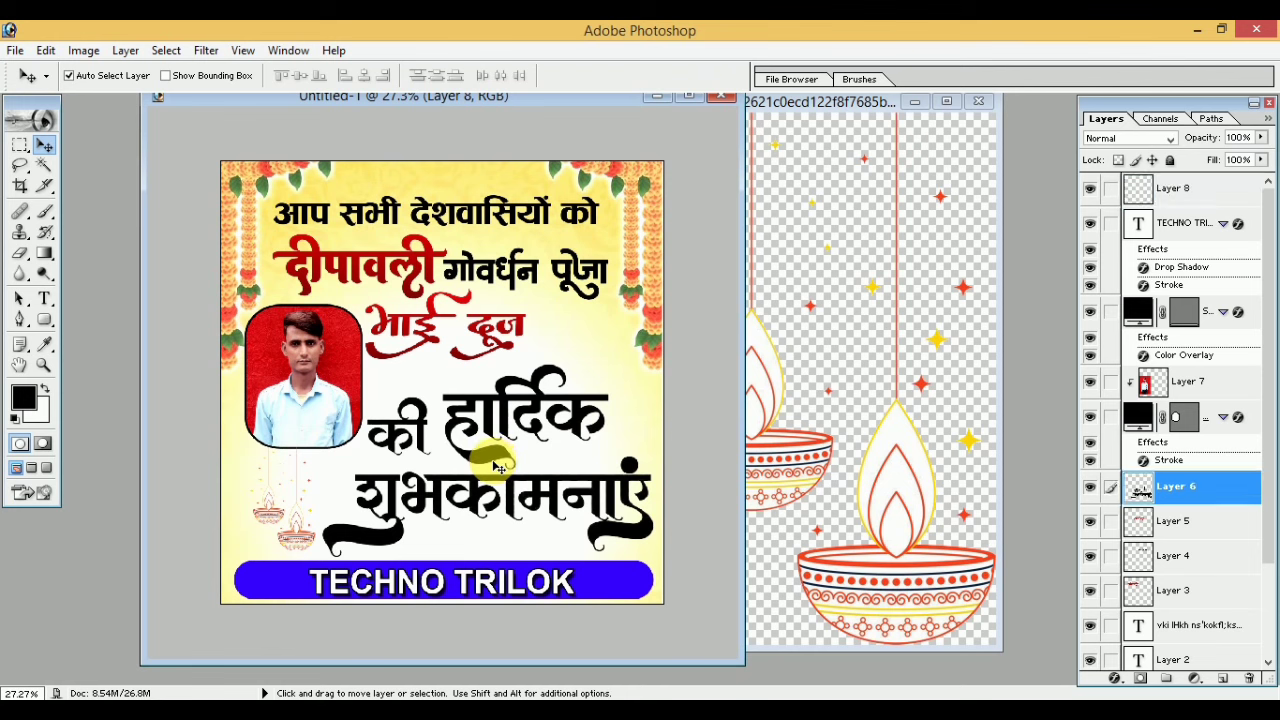
left_click(125, 50)
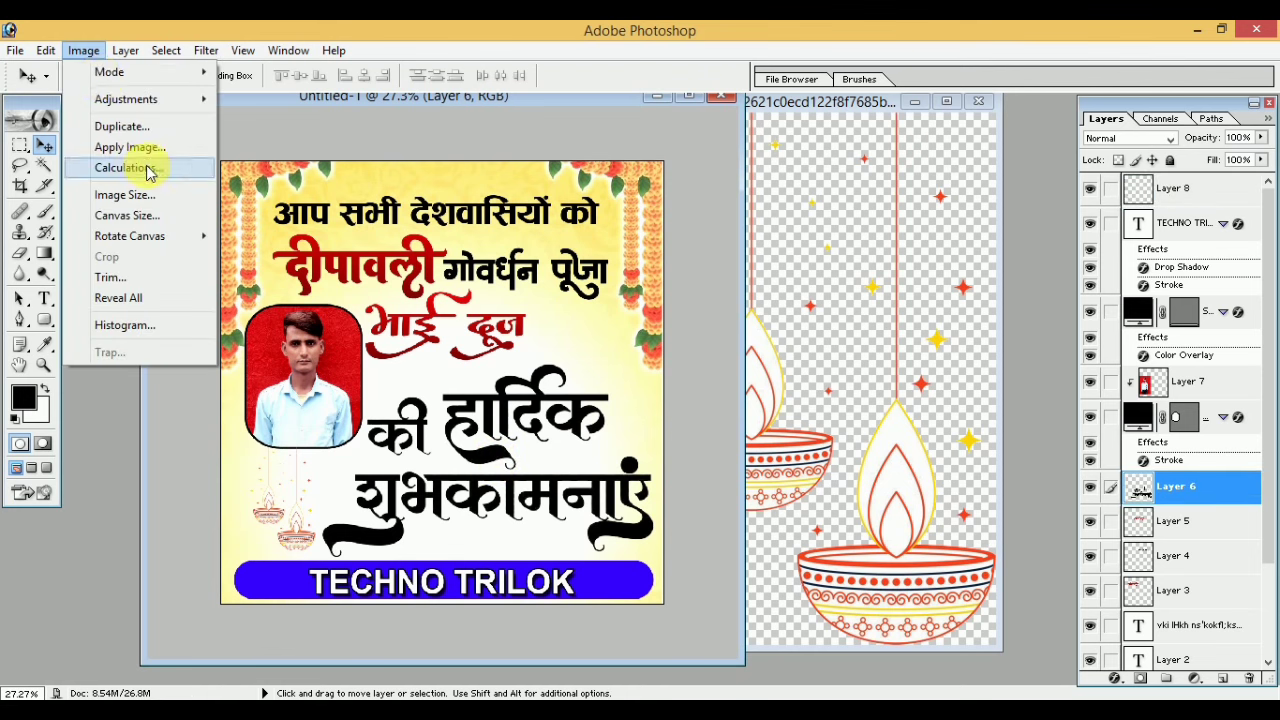
mouse_move(165, 161)
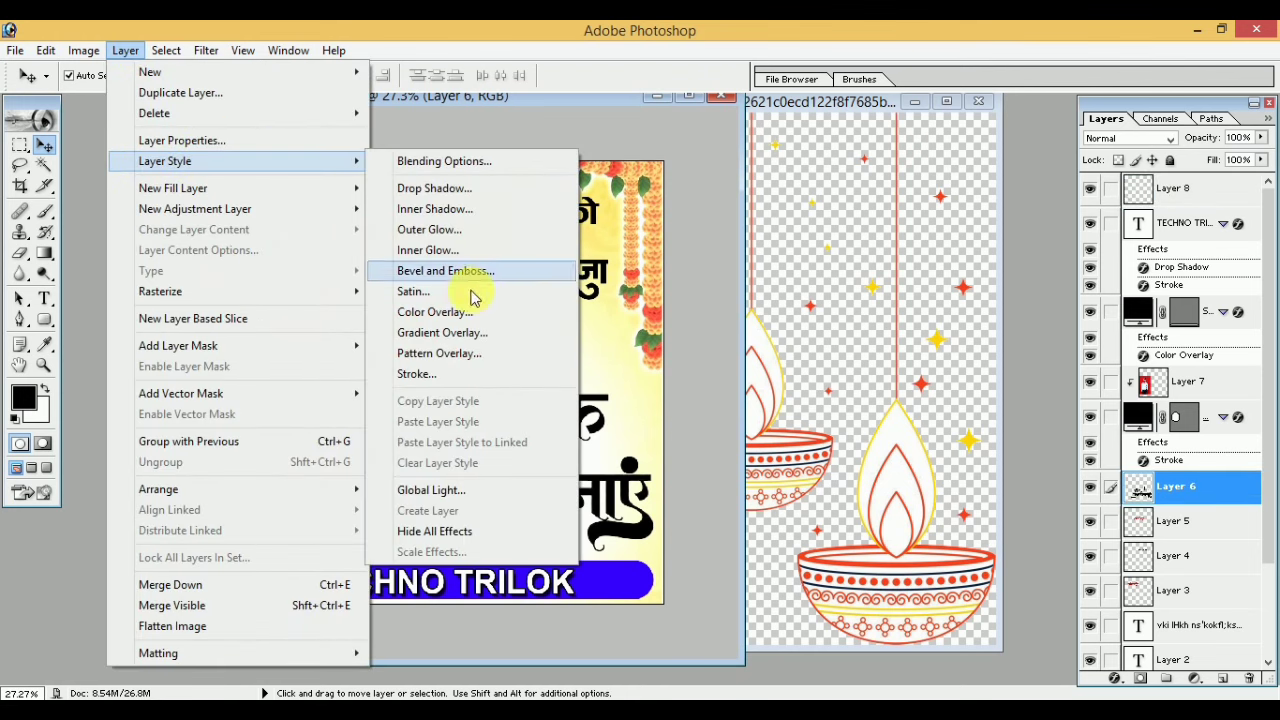
left_click(431, 338)
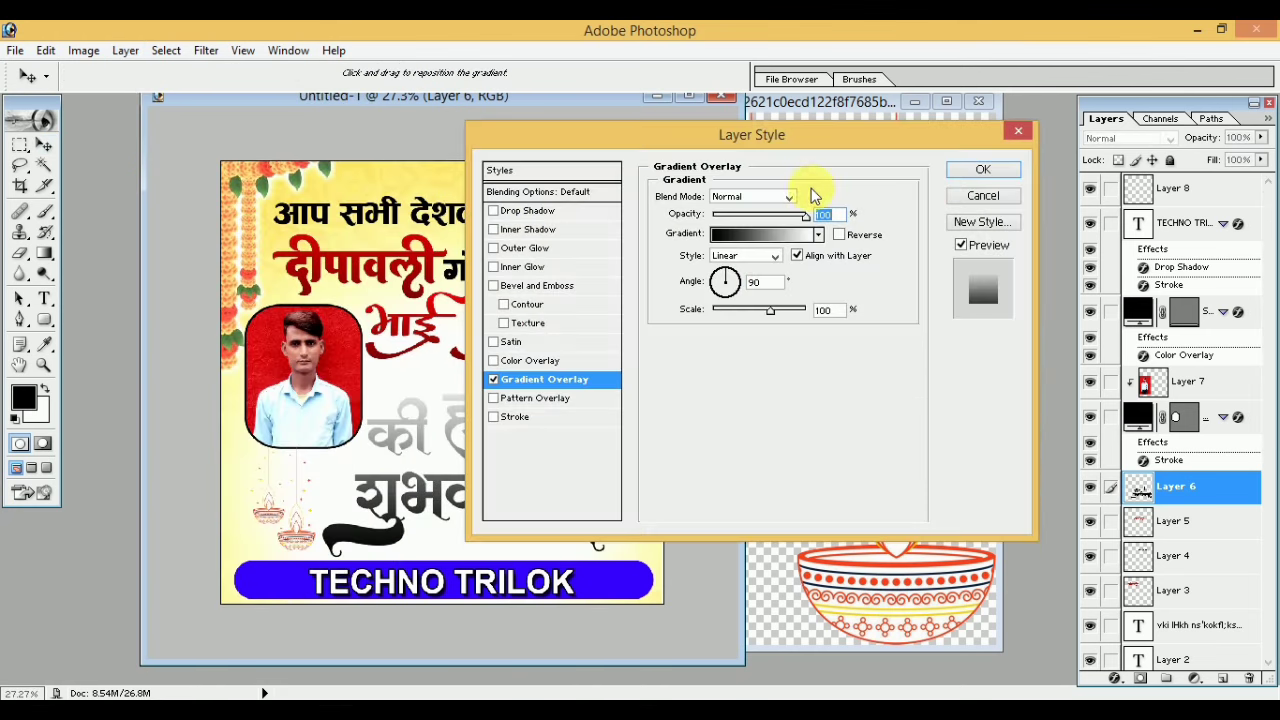
left_click_drag(760, 133, 950, 113)
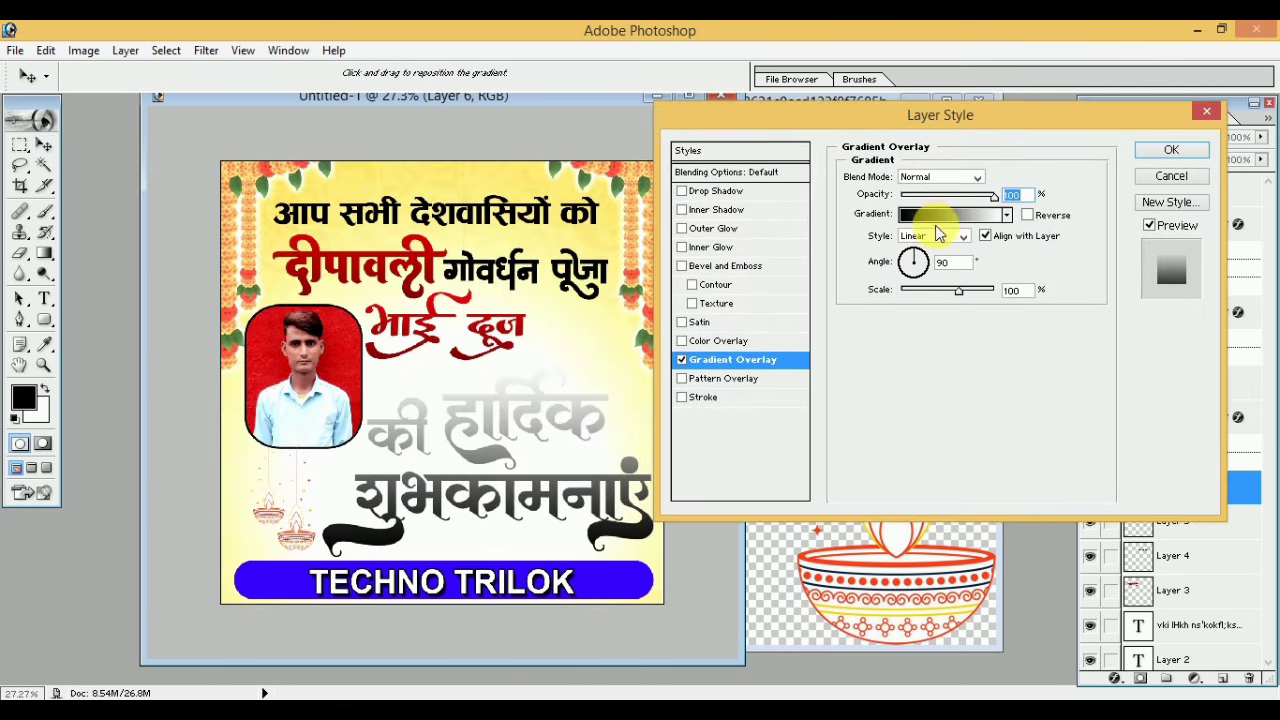
left_click(940, 215)
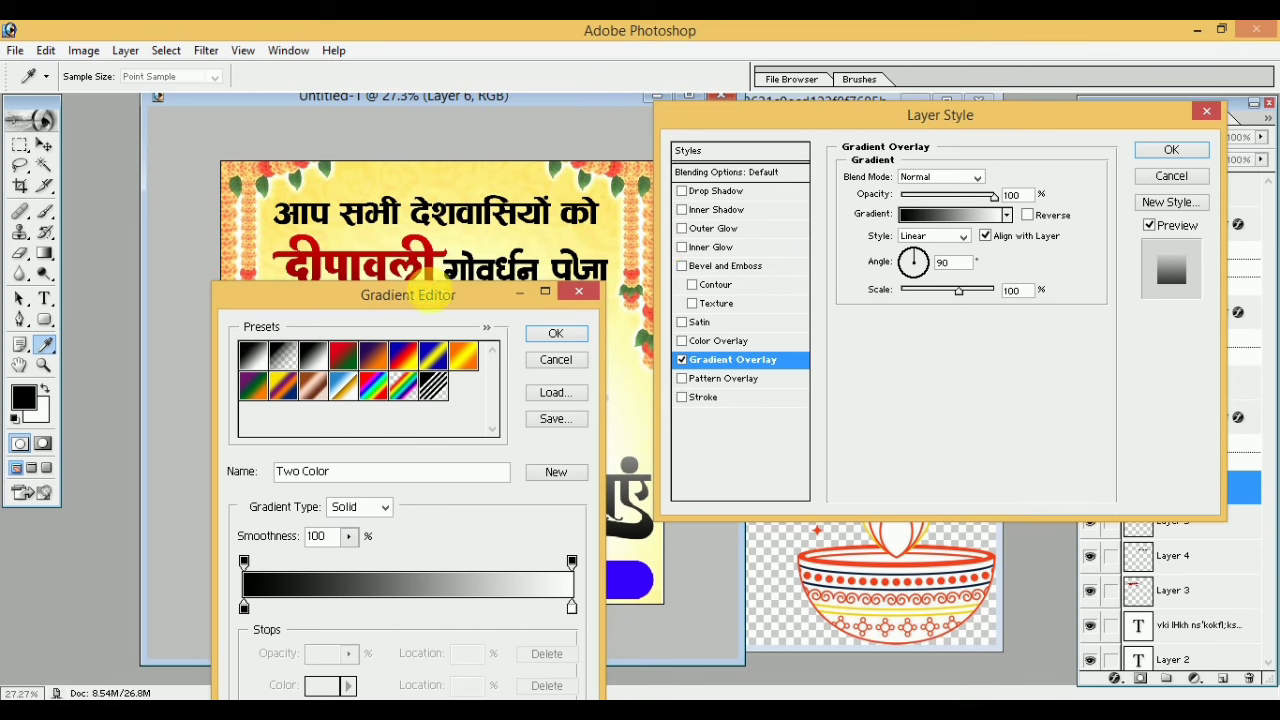
mouse_move(430, 210)
left_mouse_down()
mouse_move(770, 243)
mouse_move(1101, 138)
left_mouse_up()
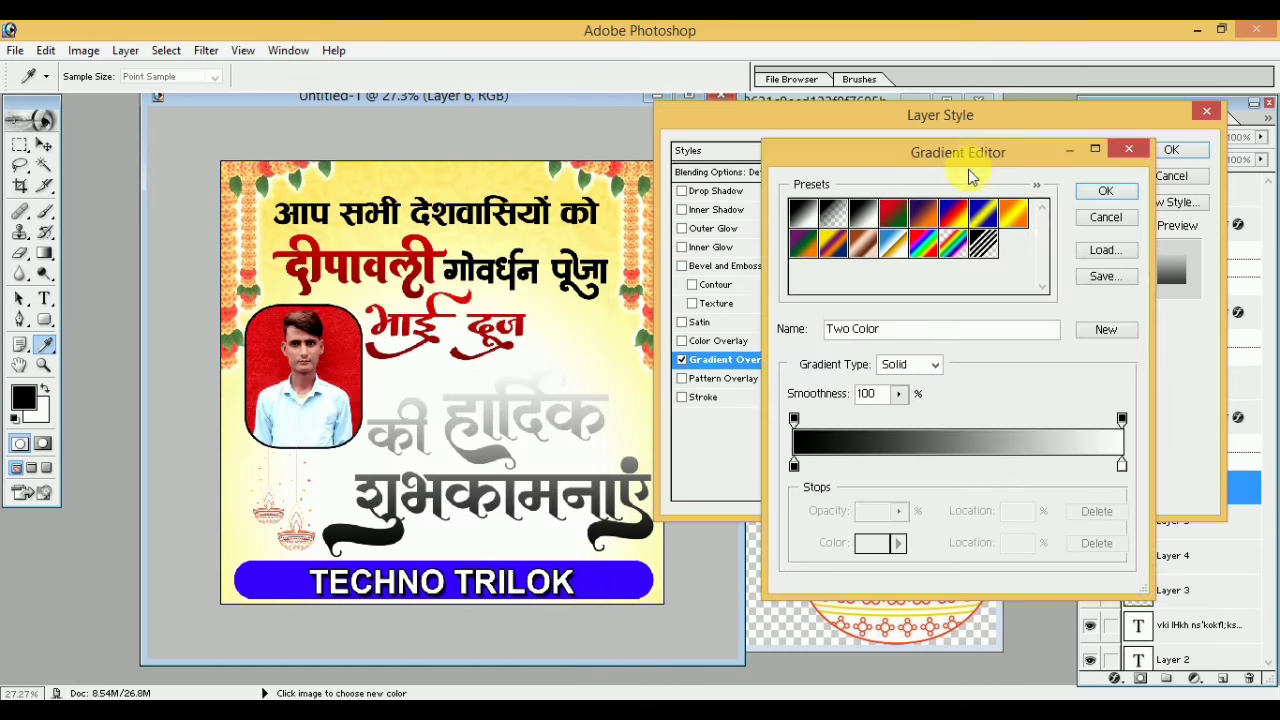
Set the gradient's left stop to red FF0000 and right stop to black.
left_click(794, 466)
left_click(871, 543)
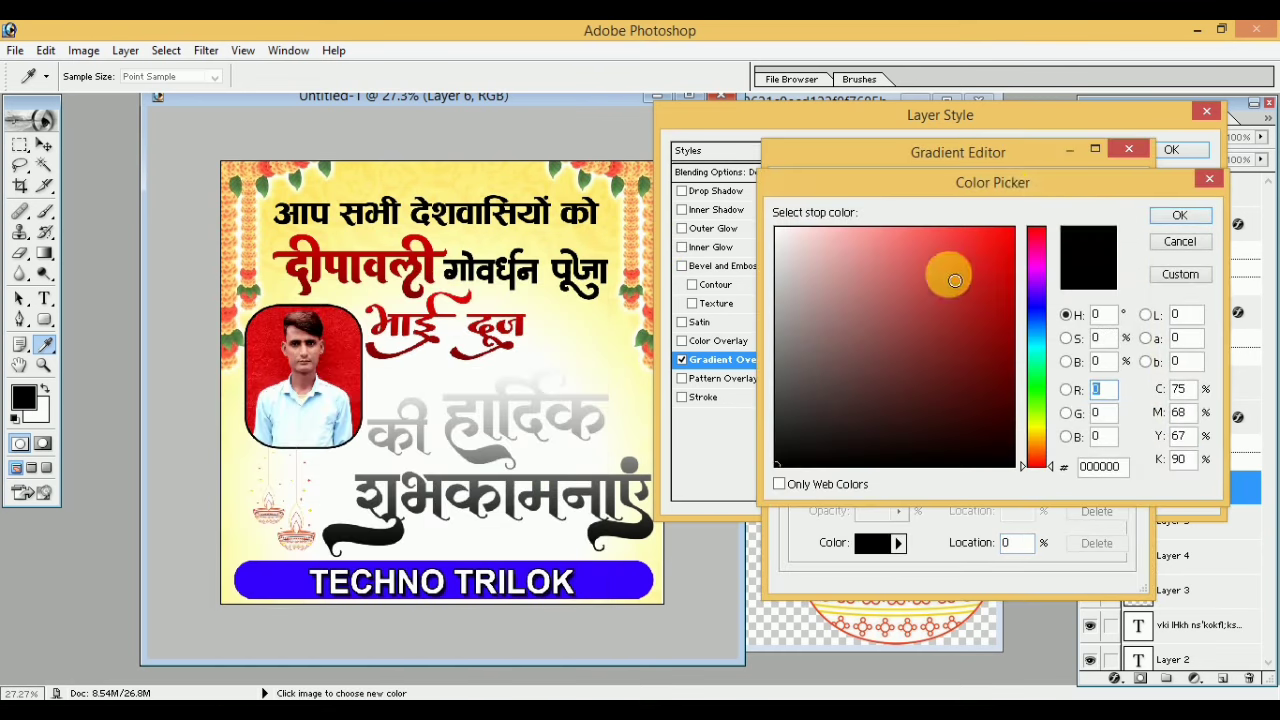
left_click_drag(943, 271, 1055, 175)
left_click(1182, 216)
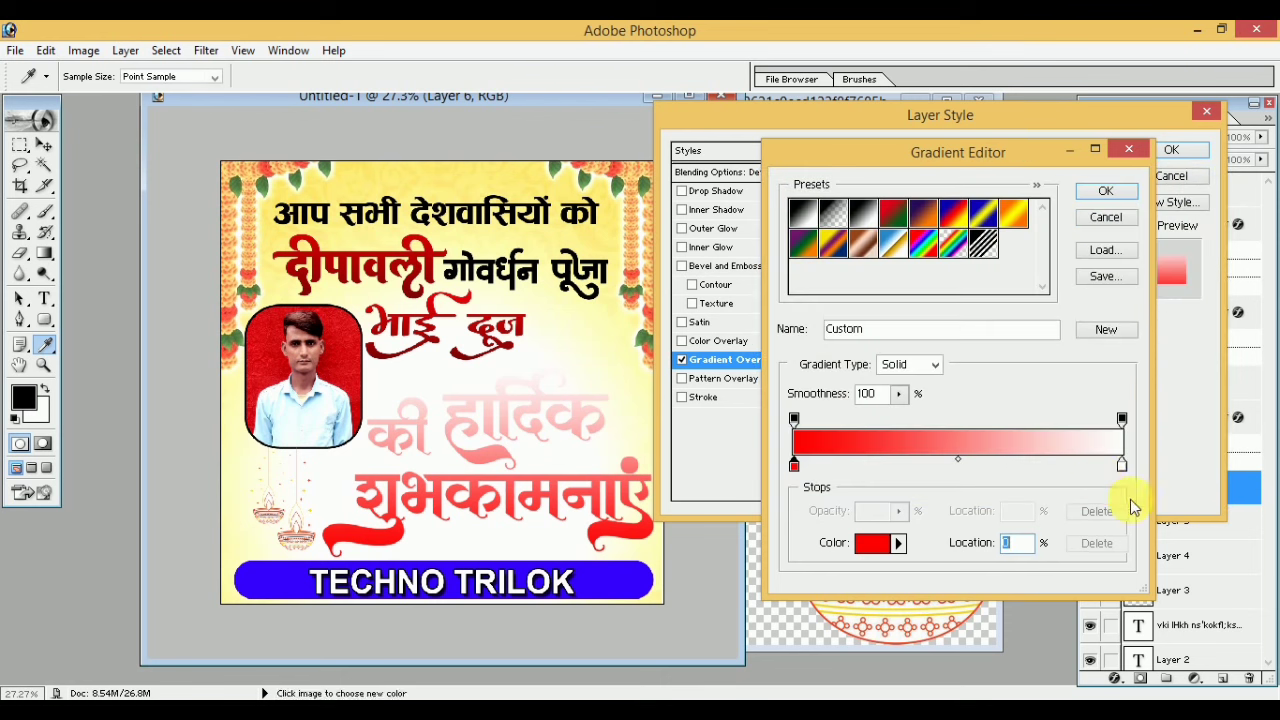
left_click(1122, 466)
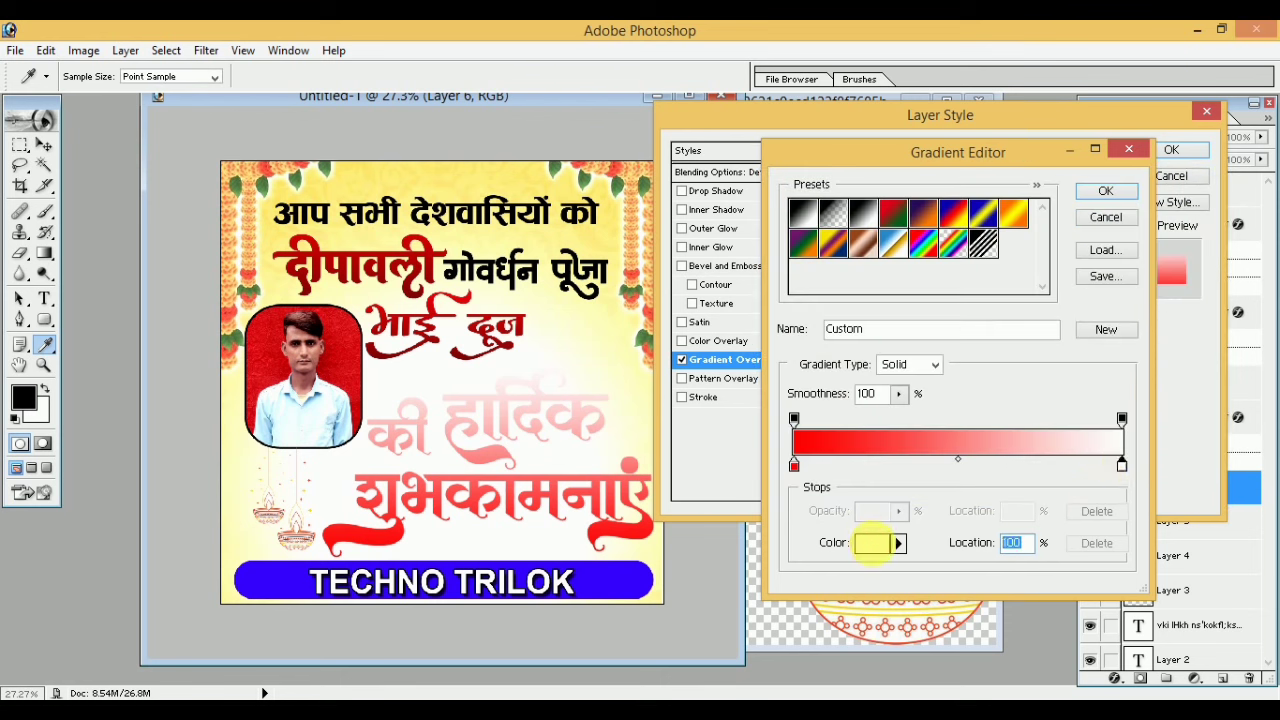
left_click(871, 543)
left_click(908, 376)
left_click(1178, 215)
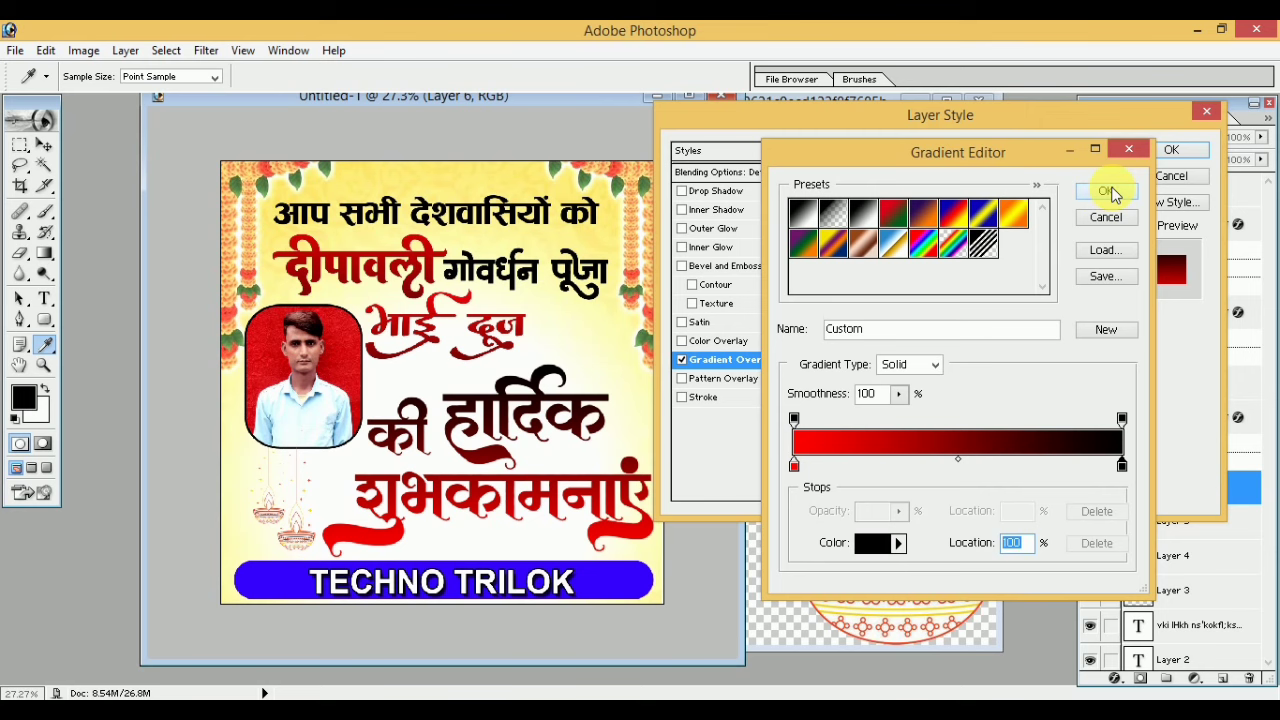
left_click(1115, 193)
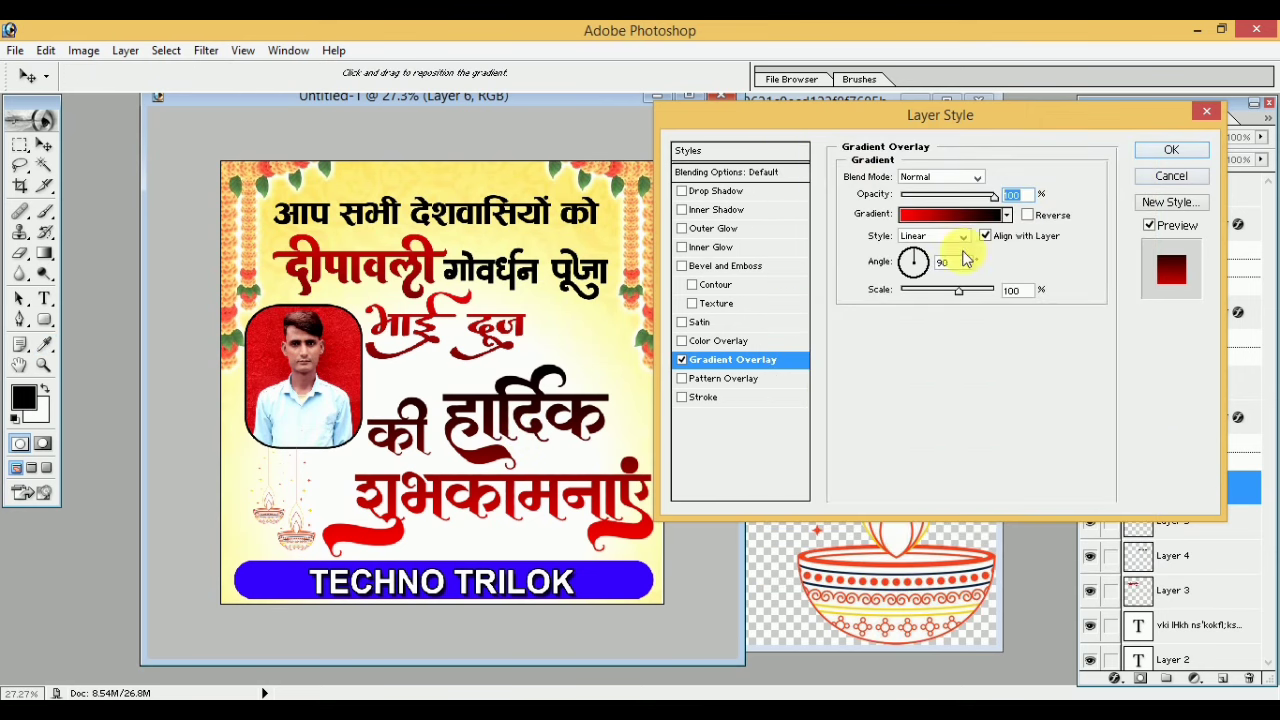
left_click(703, 398)
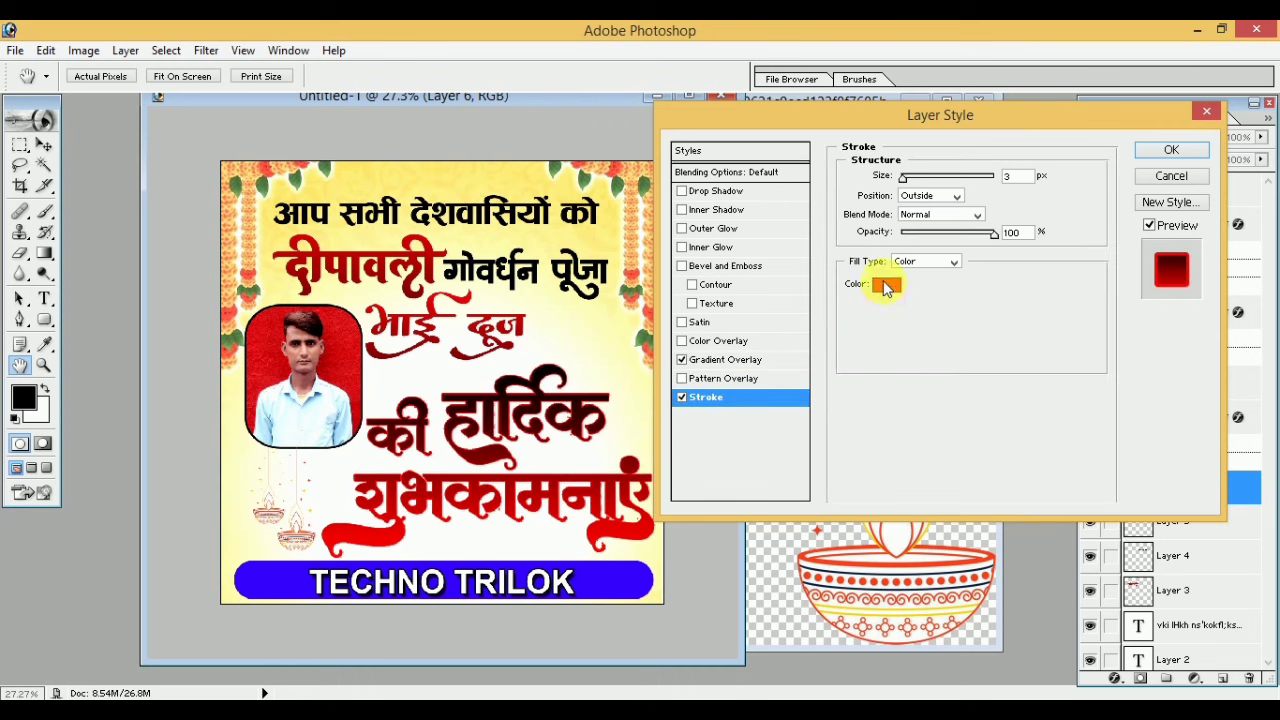
Make the greeting's outline stroke white.
left_click(885, 286)
left_click_drag(851, 357, 771, 515)
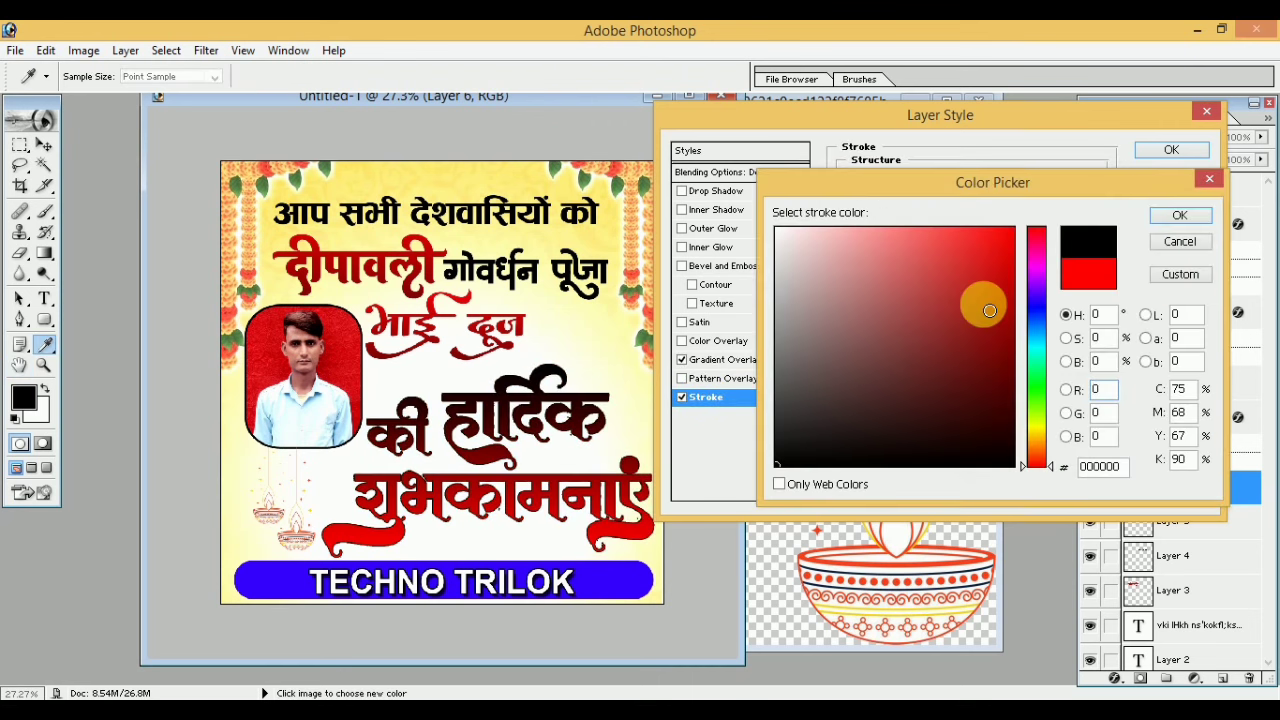
left_click_drag(989, 311, 630, 204)
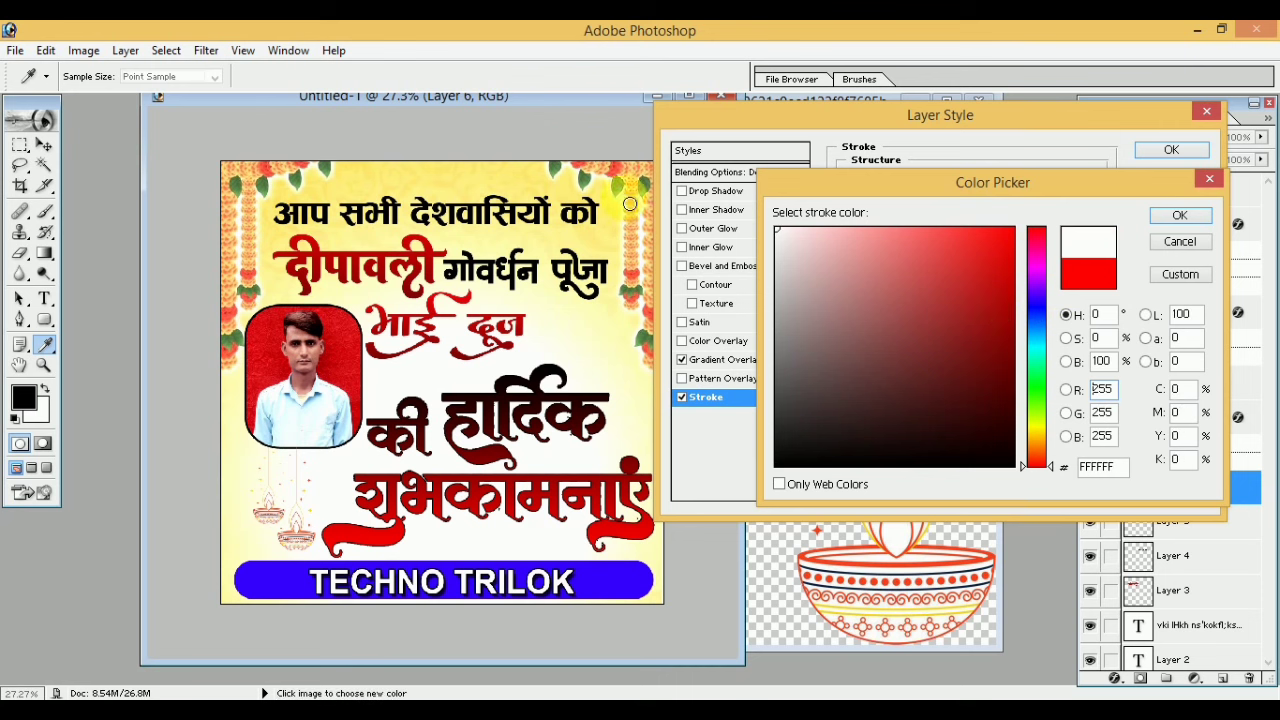
left_click(1190, 217)
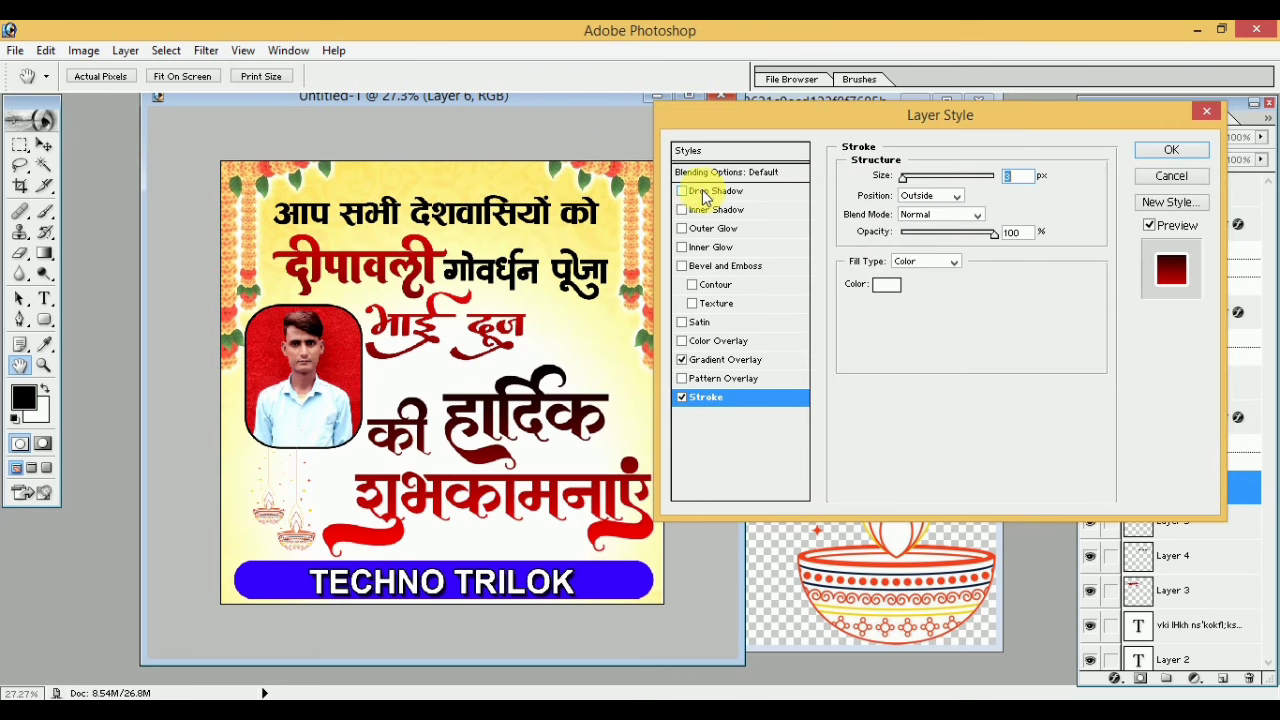
Add a black drop shadow with Spread 37 and Size 10.
left_click(707, 192)
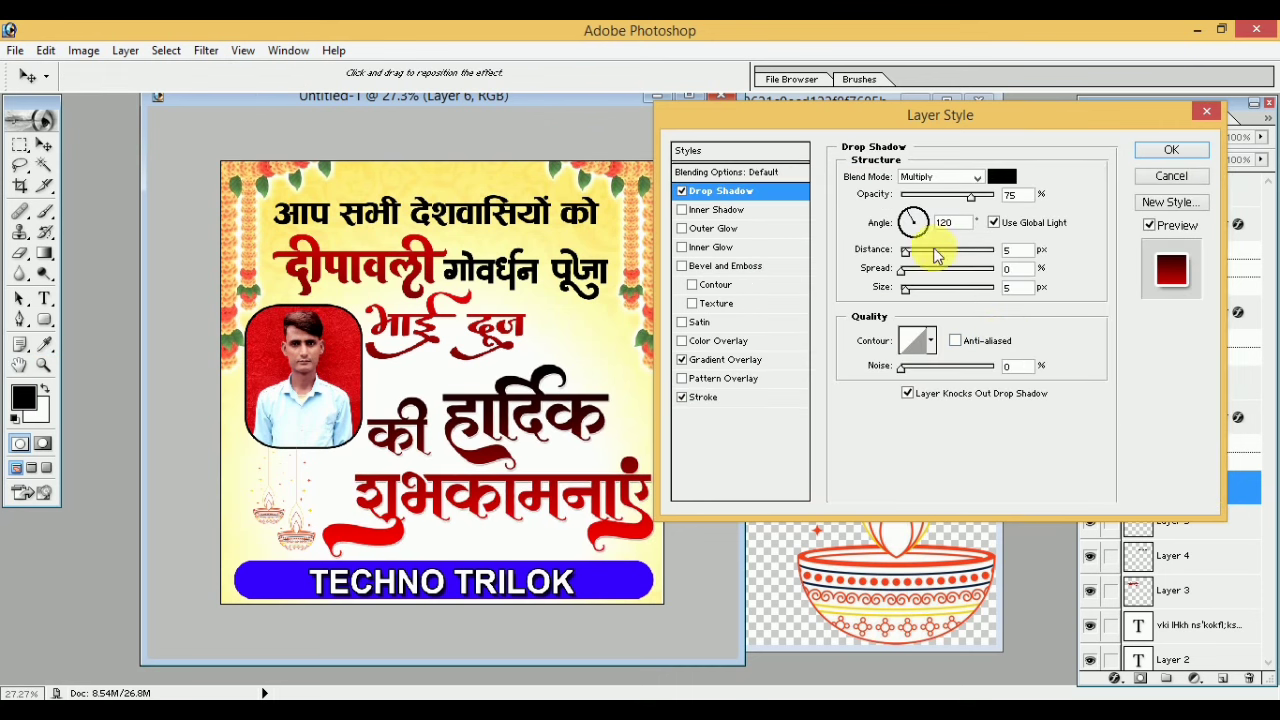
left_click(915, 272)
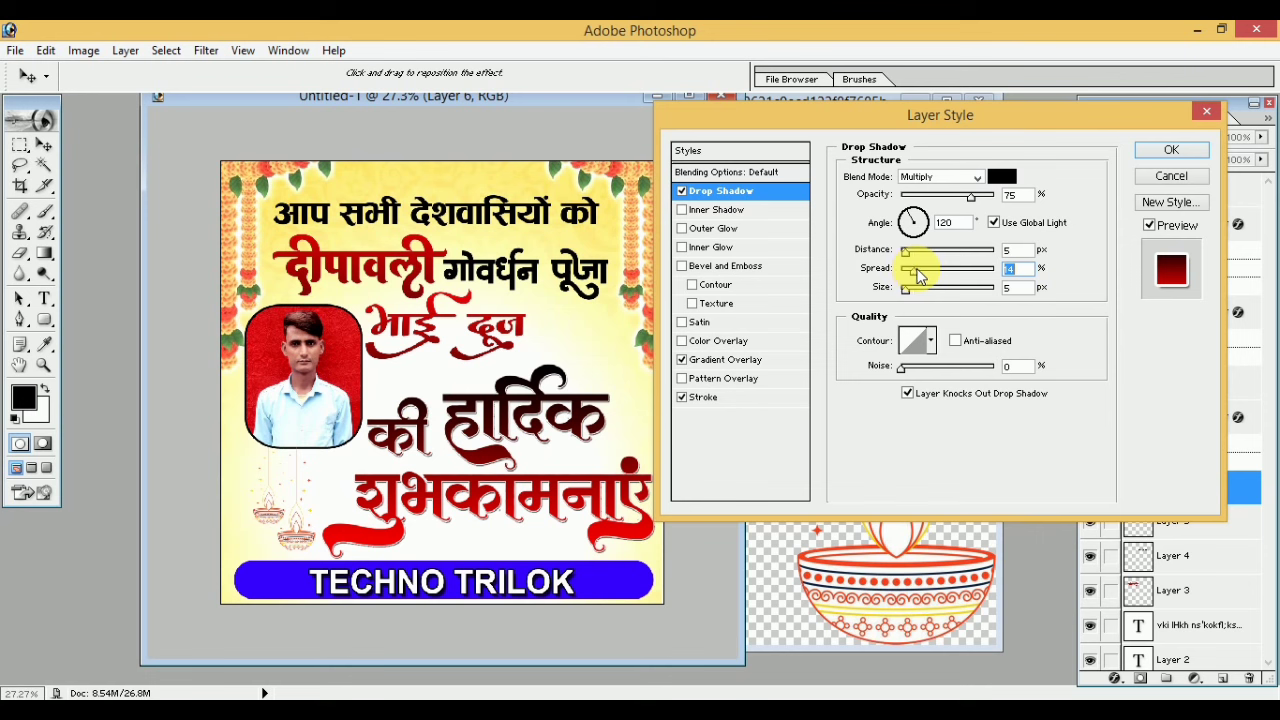
mouse_move(925, 295)
left_mouse_down()
mouse_move(910, 296)
mouse_move(913, 256)
left_mouse_up()
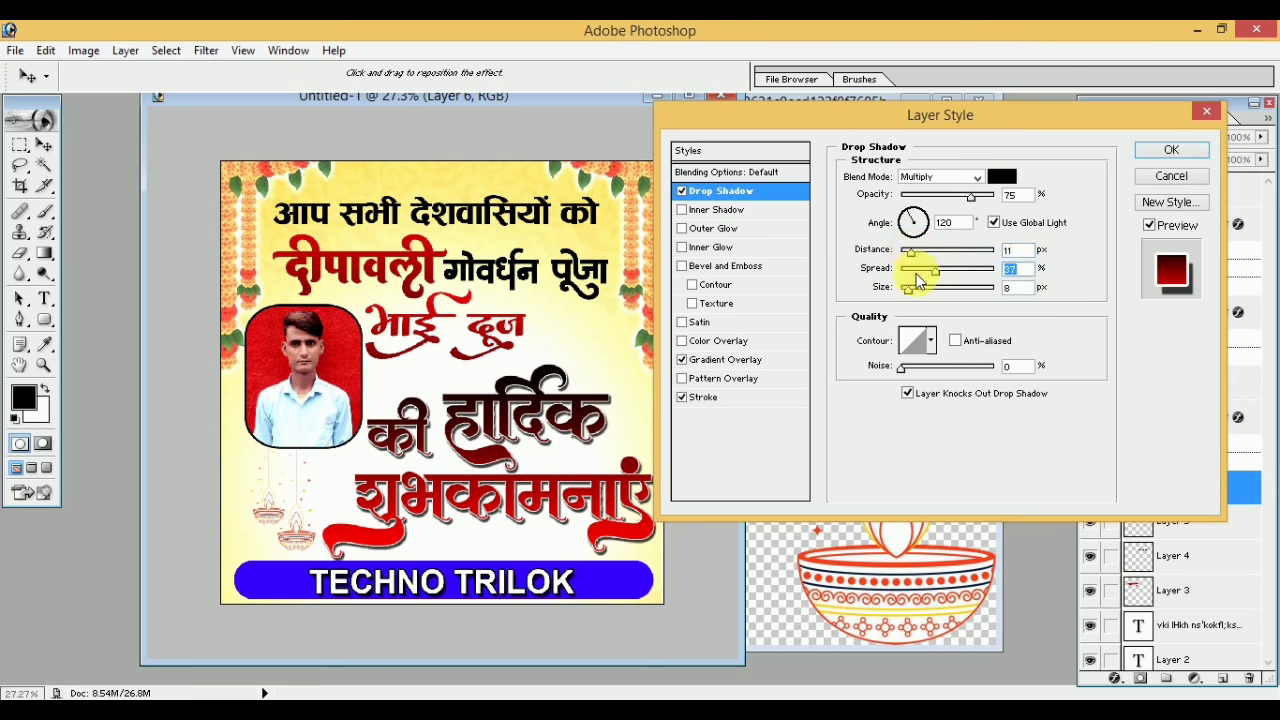
left_click_drag(912, 297, 913, 299)
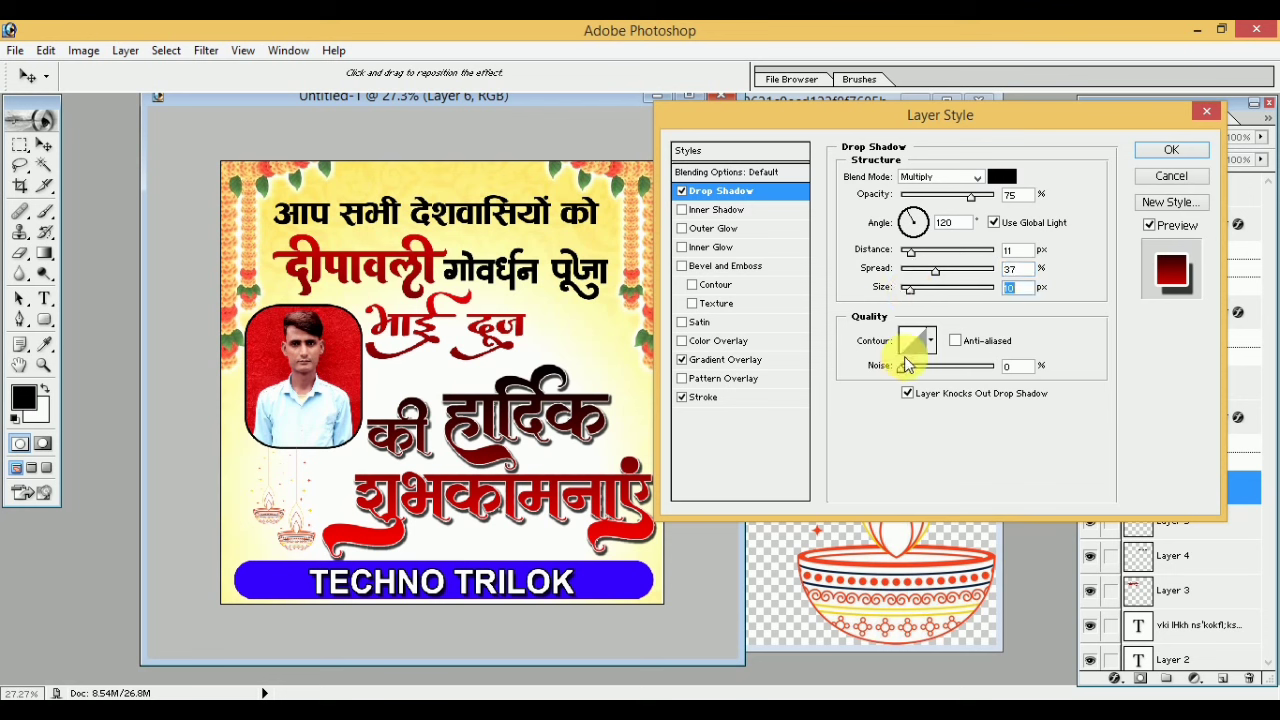
left_click(908, 251)
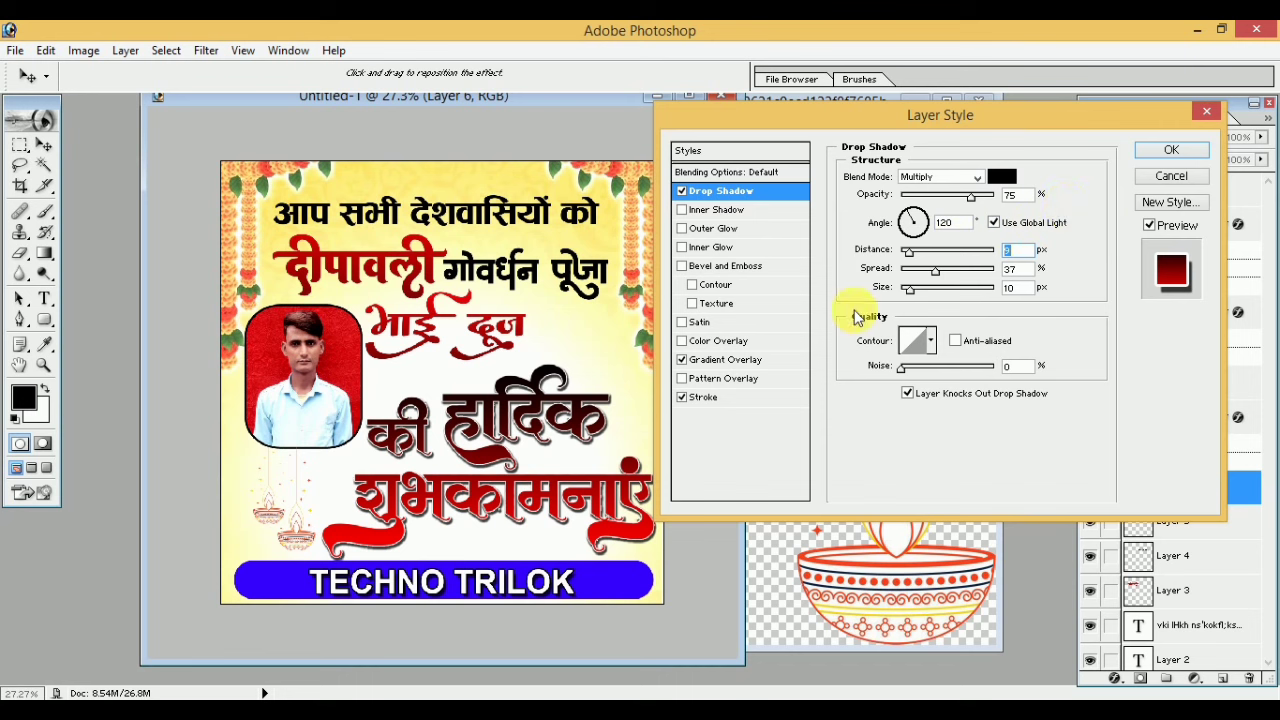
Set the white stroke to 3 px and apply the layer style.
left_click(703, 397)
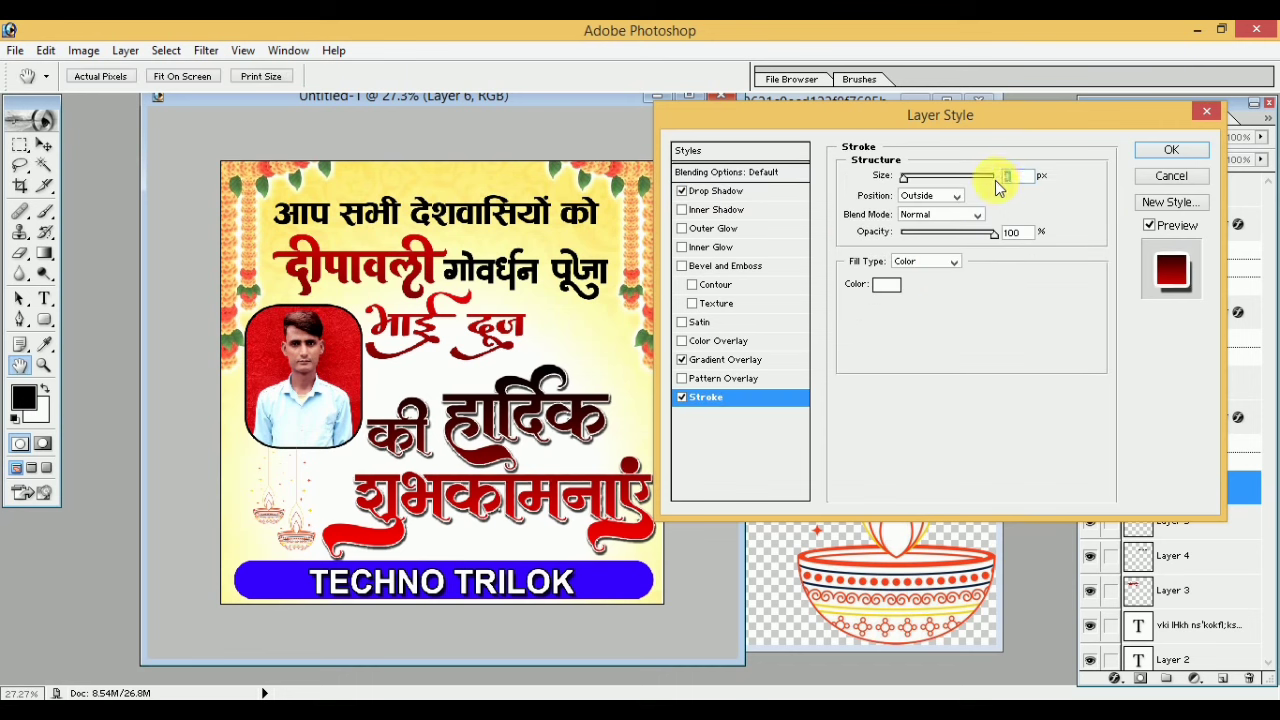
key("Up")
key("Up")
key("Up")
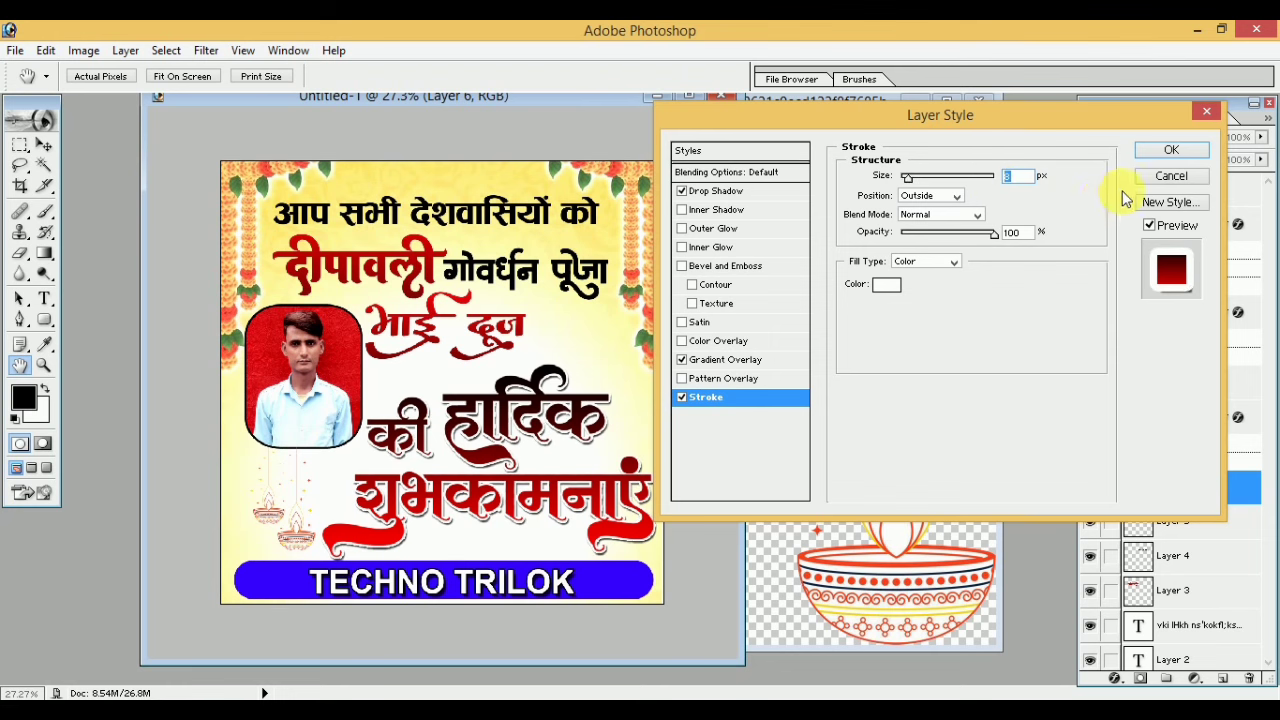
left_click(1172, 150)
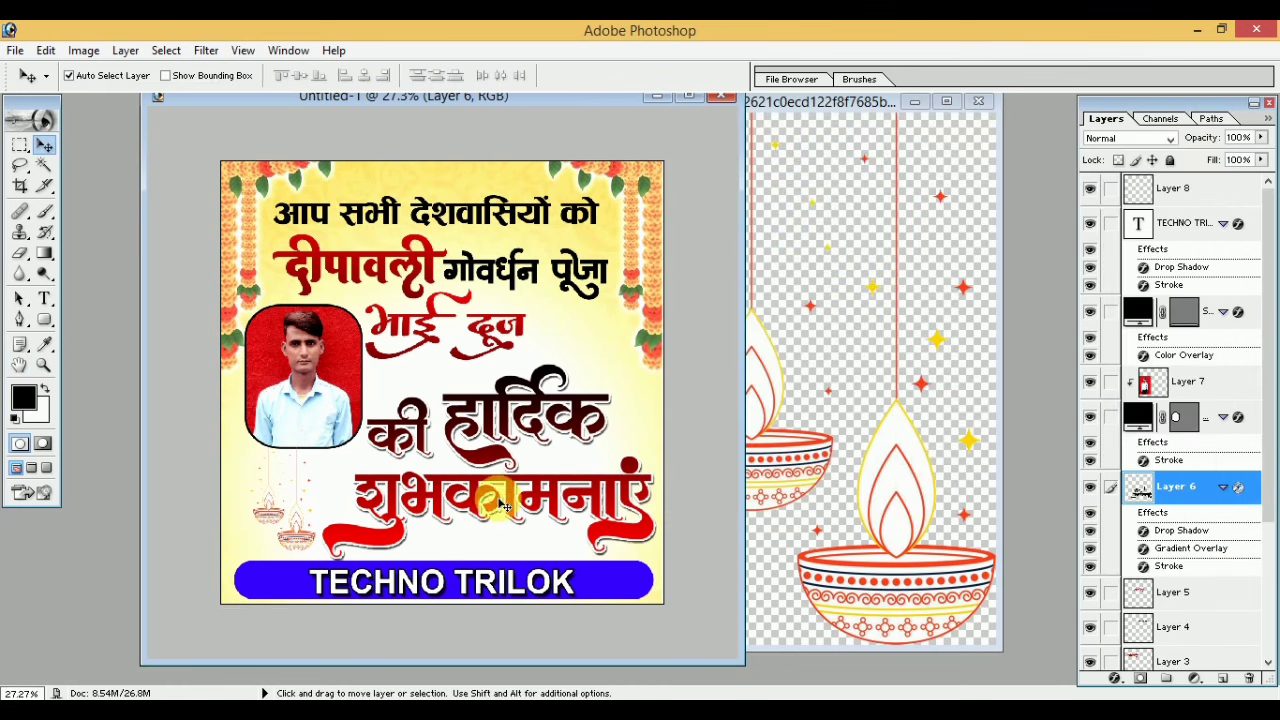
Add a Gradient Overlay to the दीपावली layer (Layer 3).
left_click(362, 277)
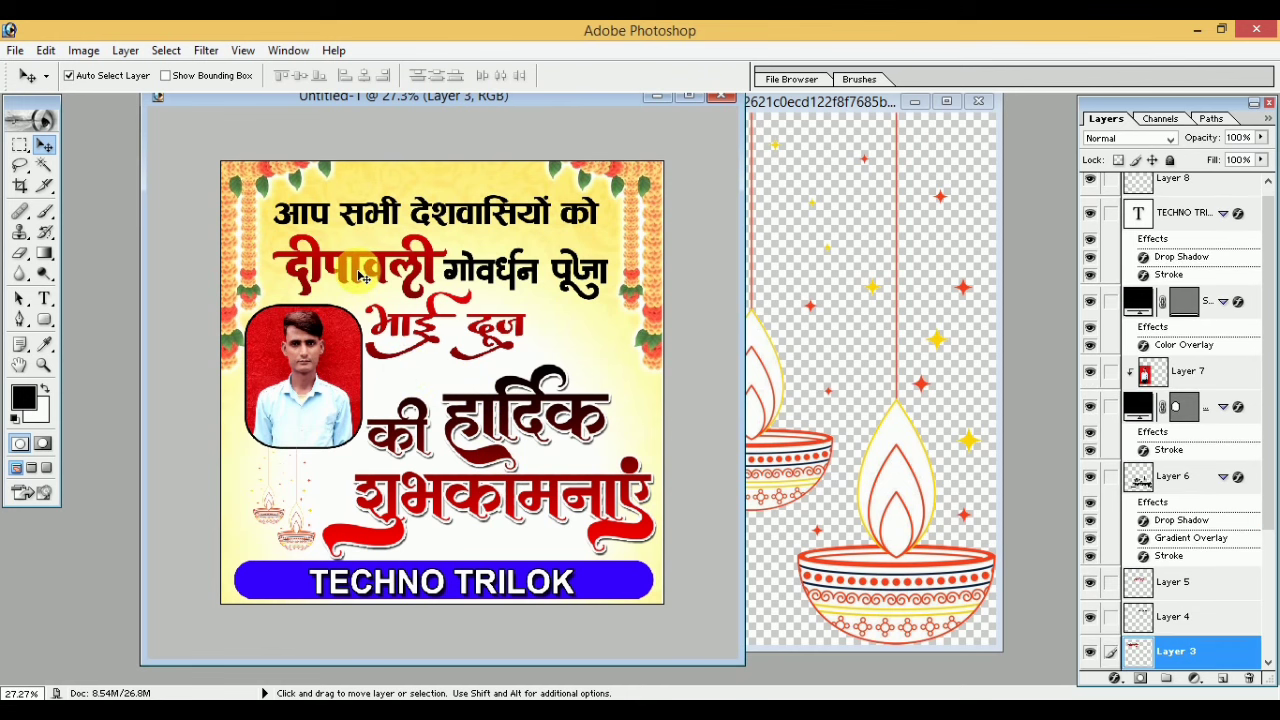
left_click(125, 50)
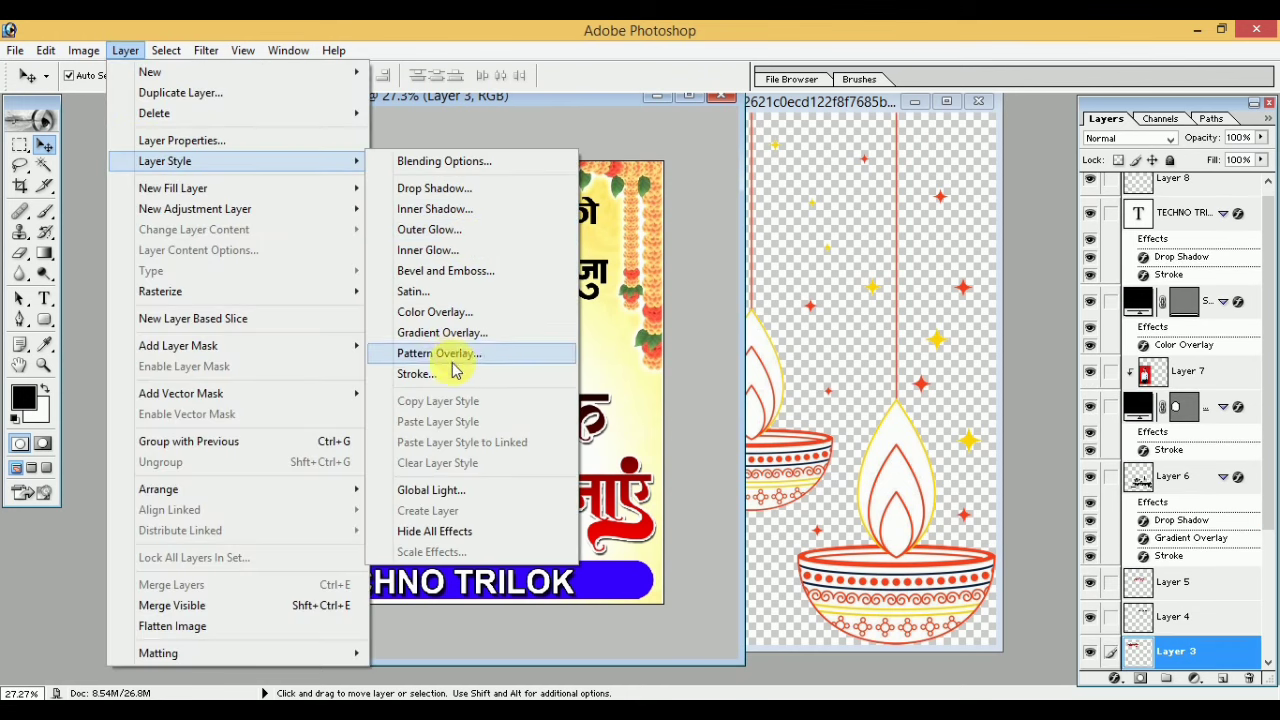
mouse_move(165, 161)
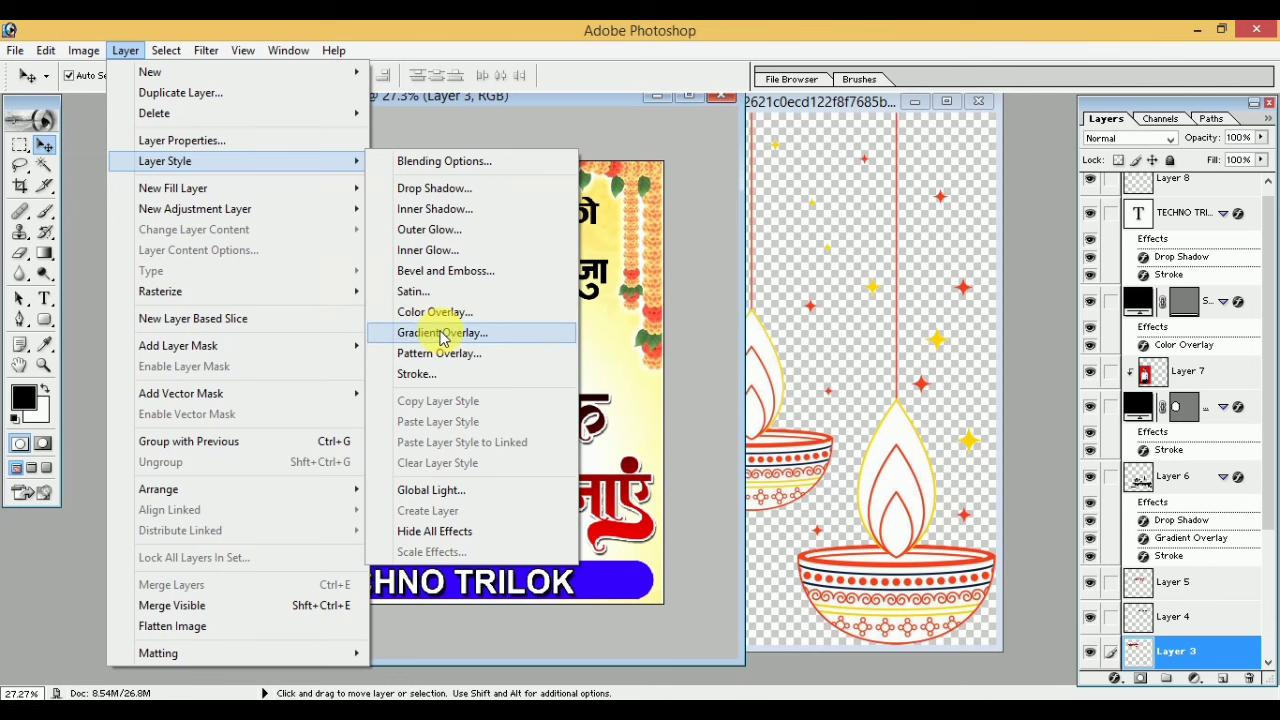
left_click(436, 332)
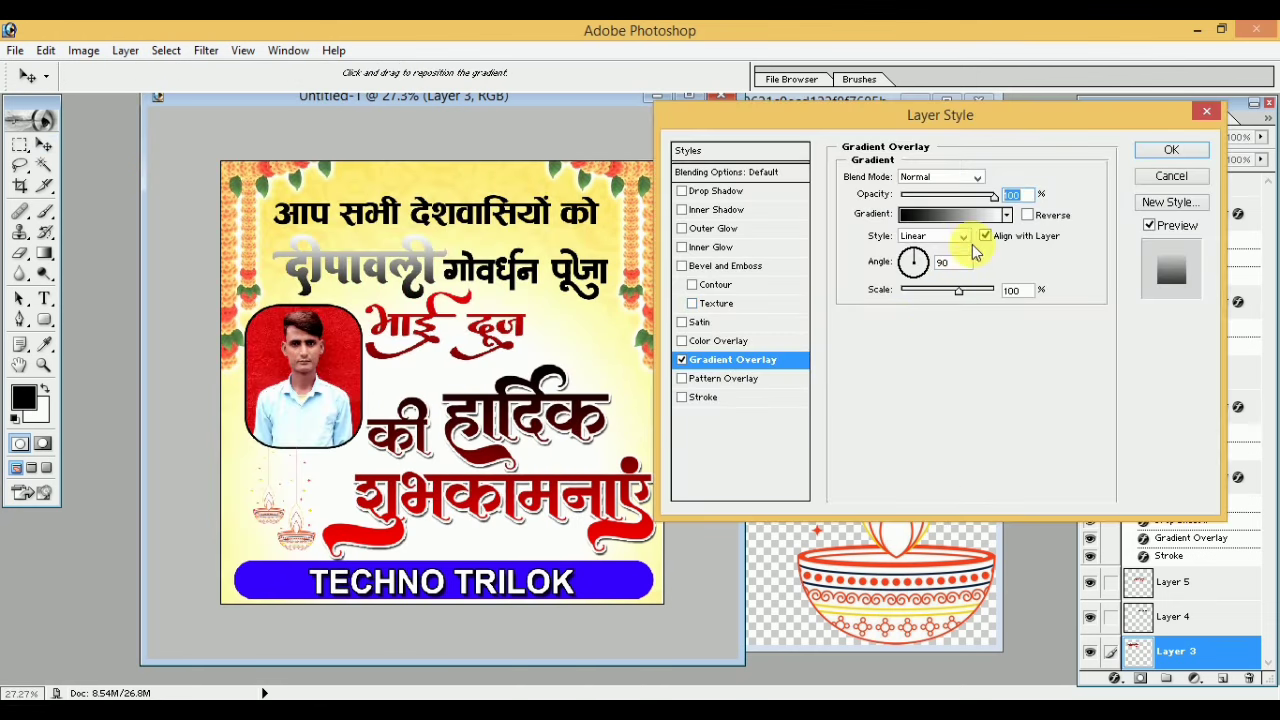
left_click(968, 220)
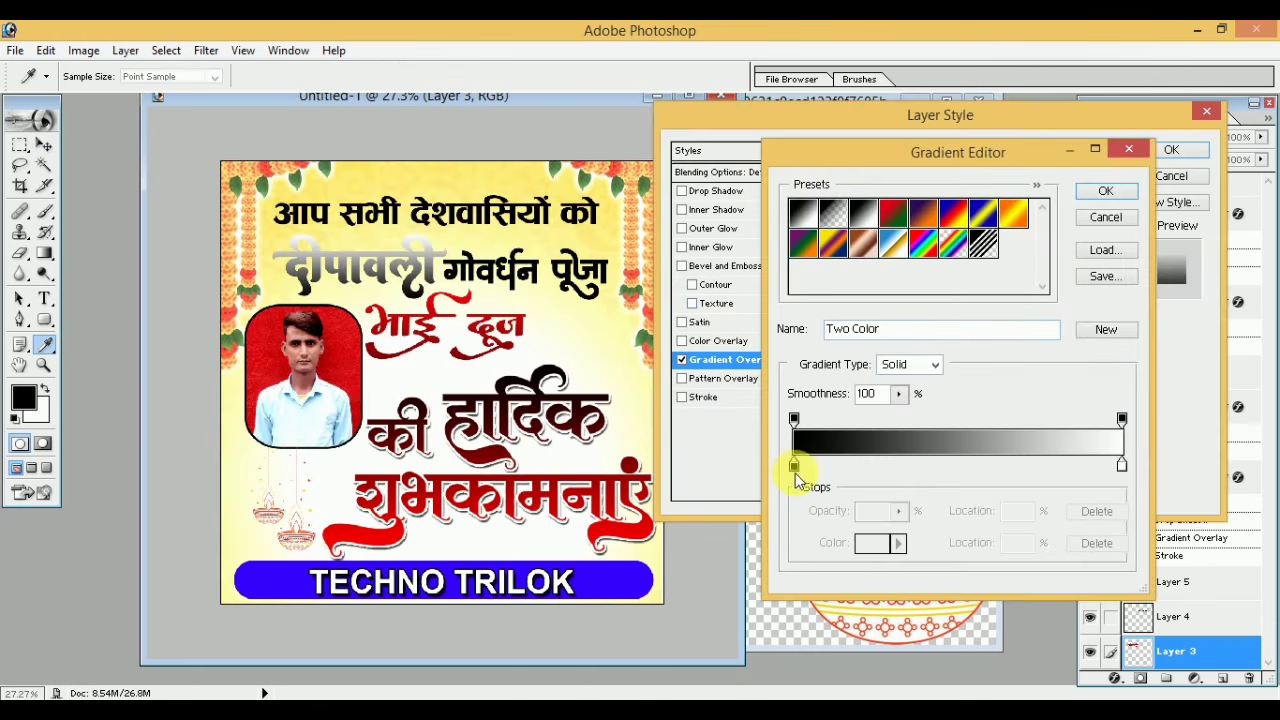
left_click(1122, 464)
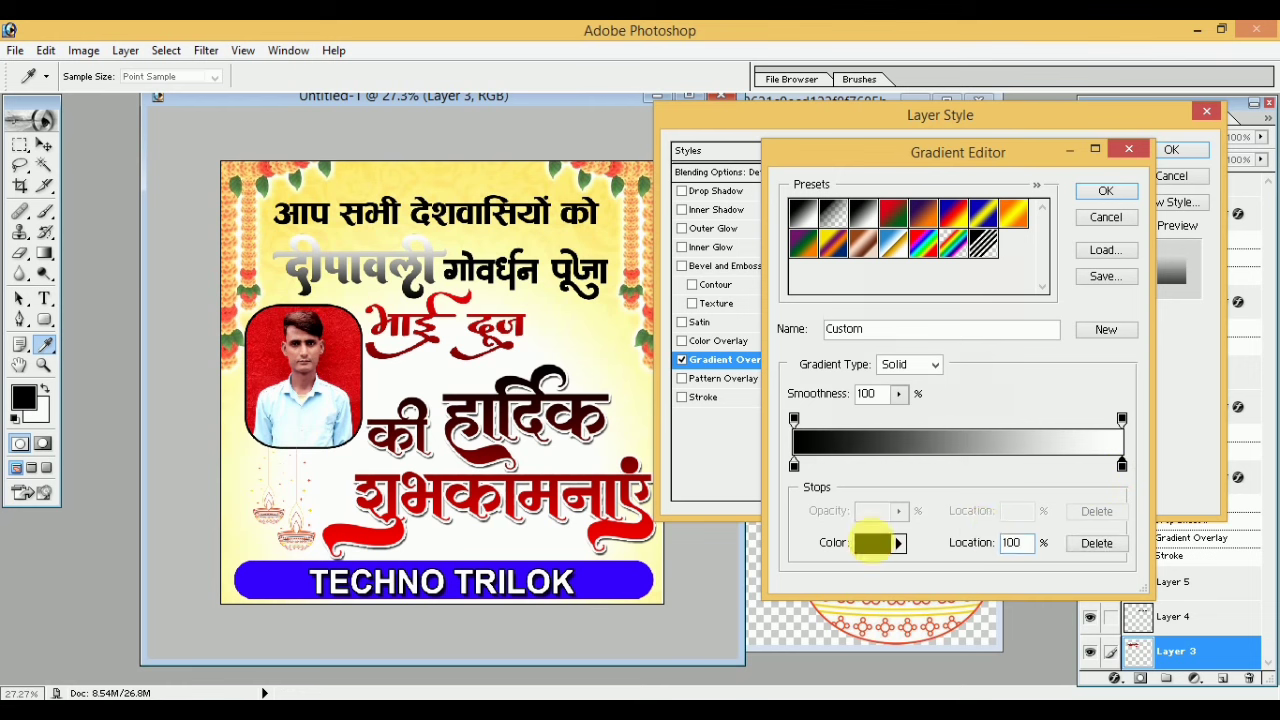
left_click(872, 543)
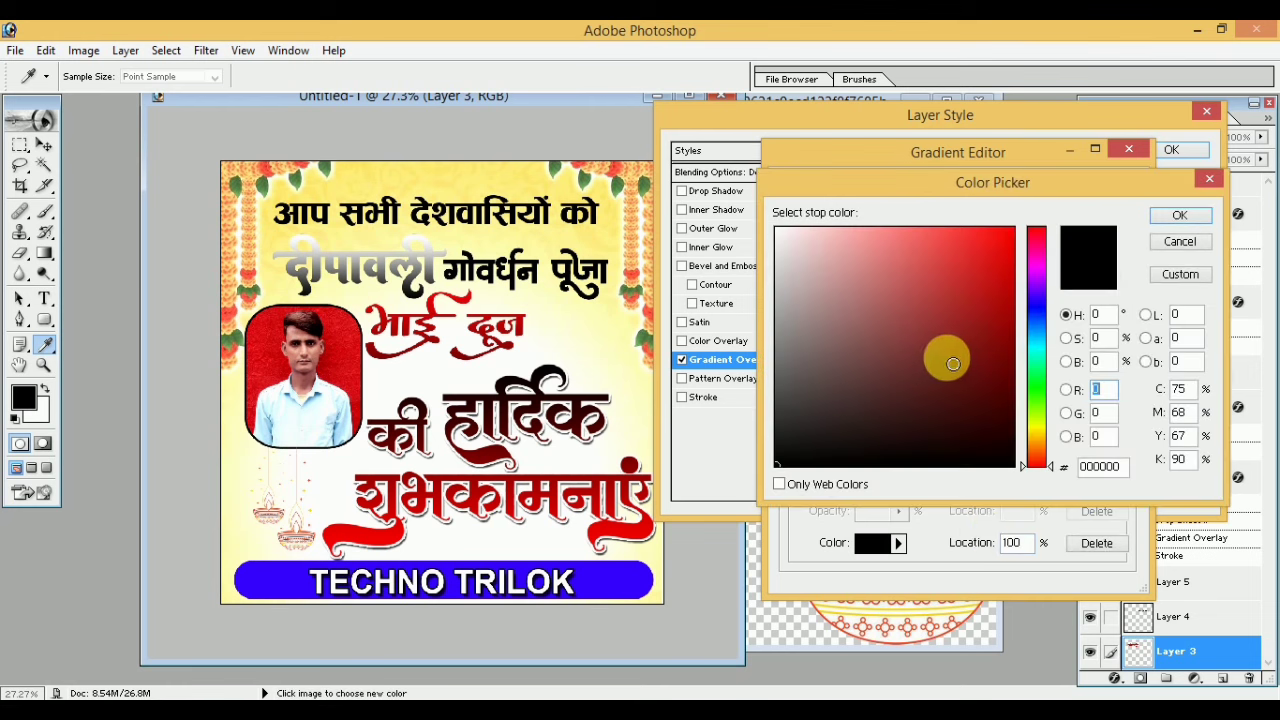
left_click(1180, 215)
Make the gradient's right stop red while keeping the left stop black.
left_click(1122, 466)
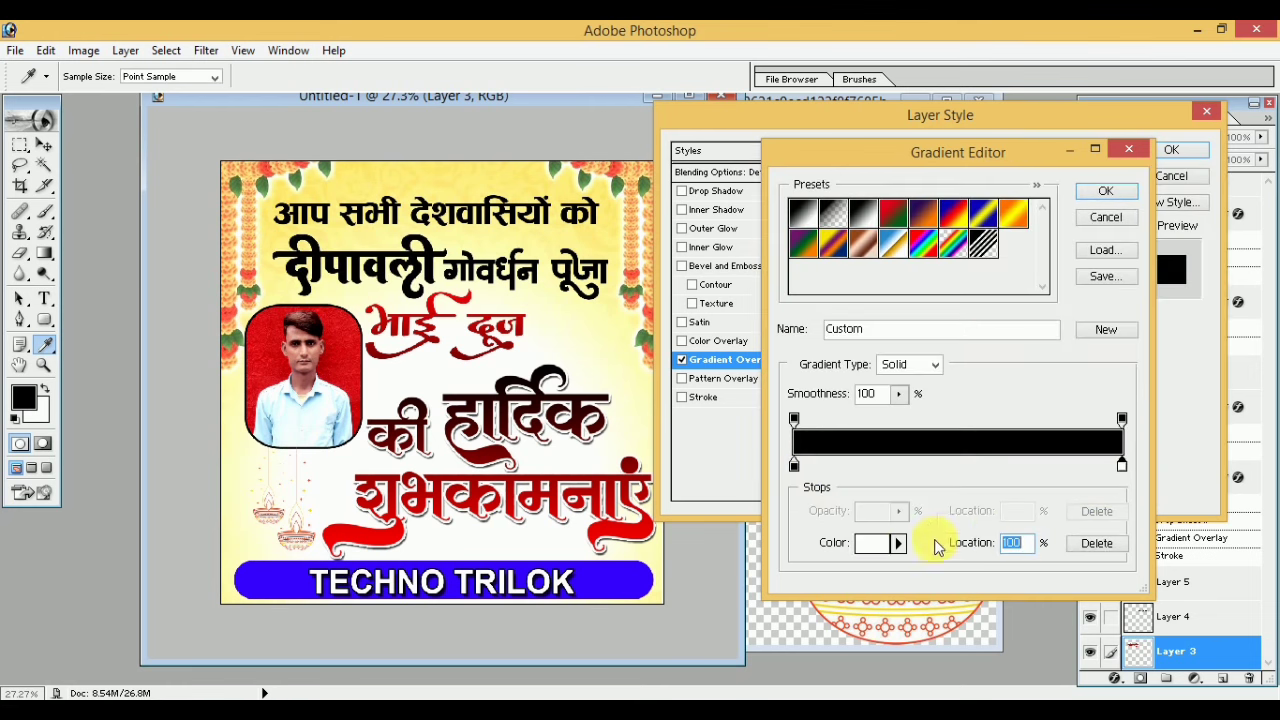
left_click(866, 543)
left_click_drag(886, 363, 1045, 180)
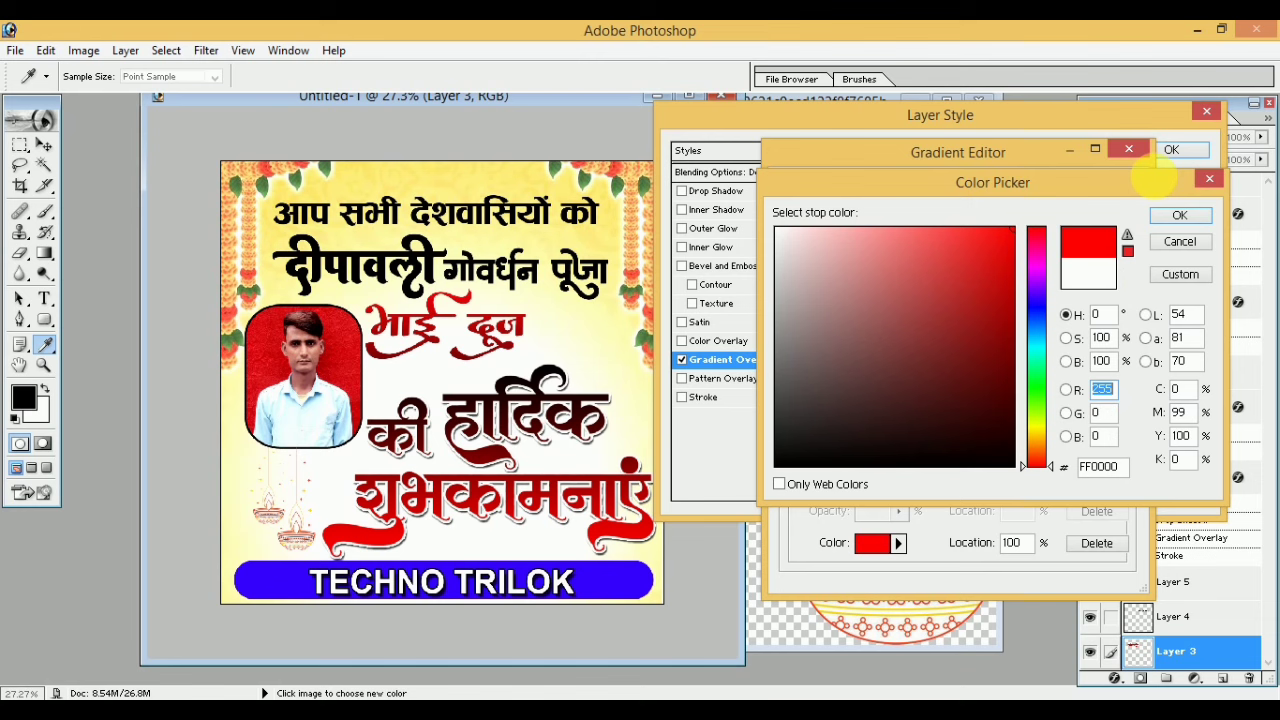
left_click(1190, 213)
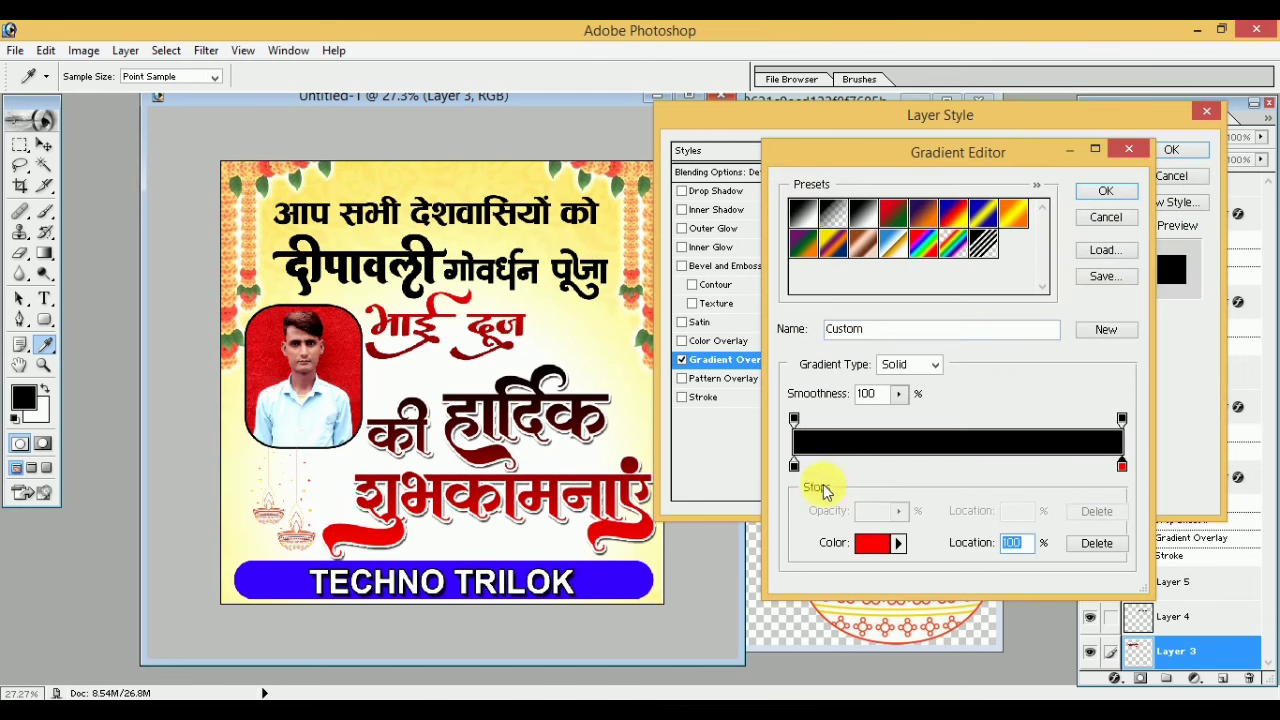
left_click(794, 466)
left_click(878, 543)
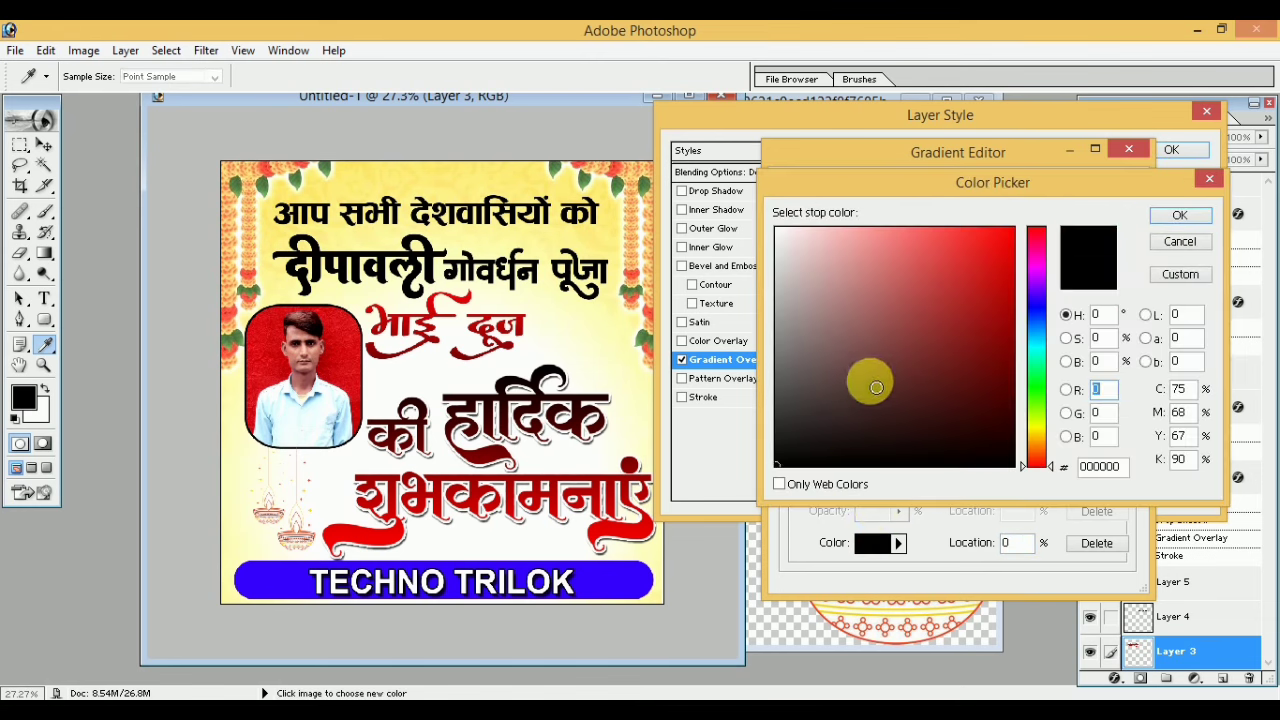
left_click(1182, 216)
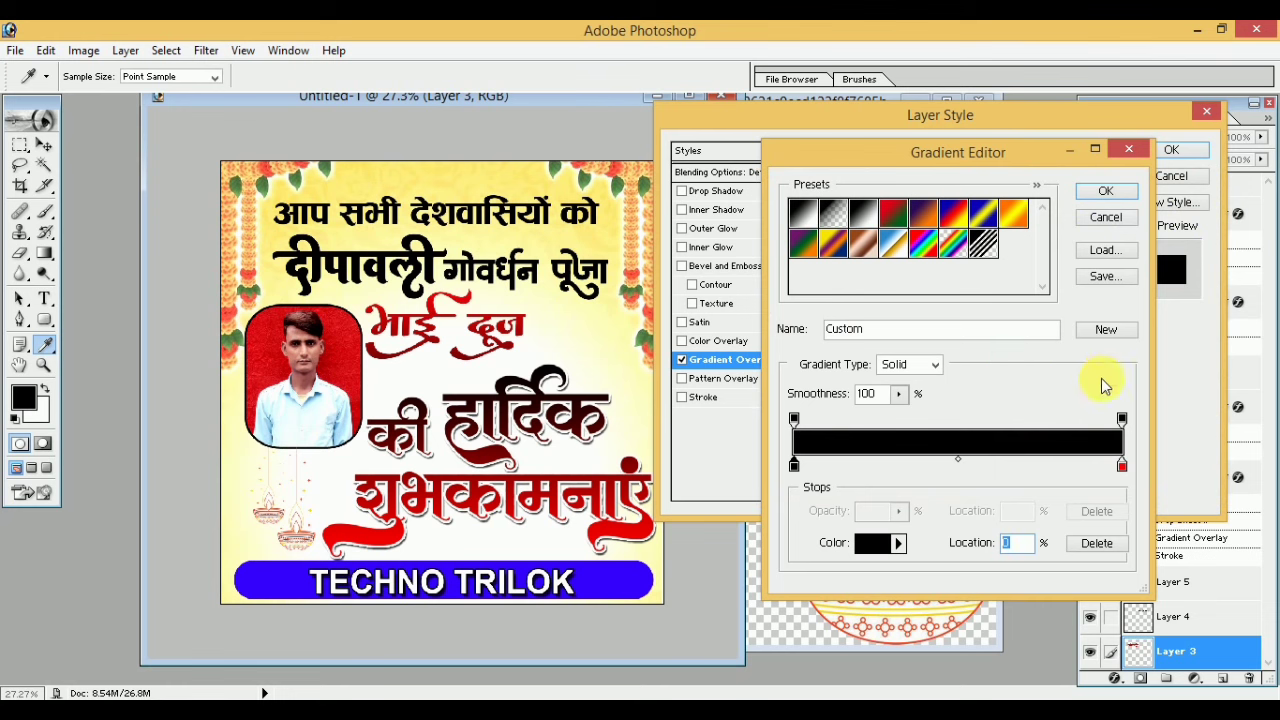
left_click(1100, 190)
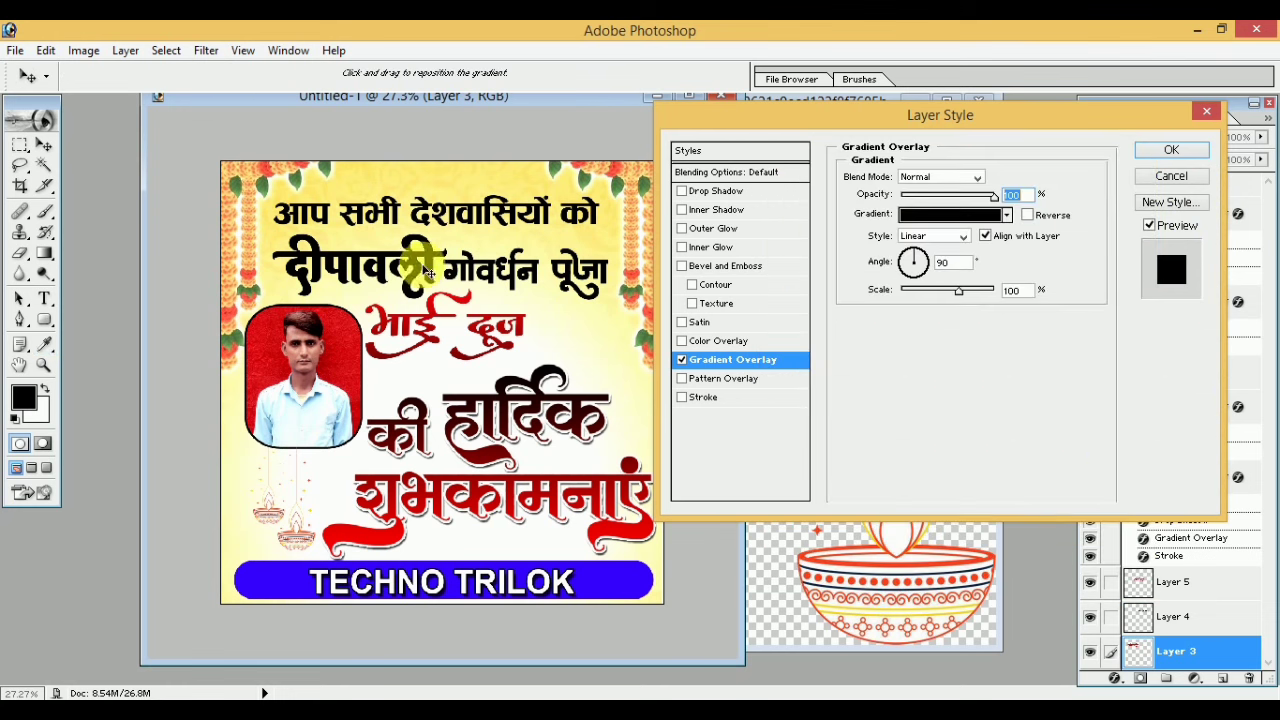
Change the gradient to bright red on the left and dark red on the right.
left_click(955, 215)
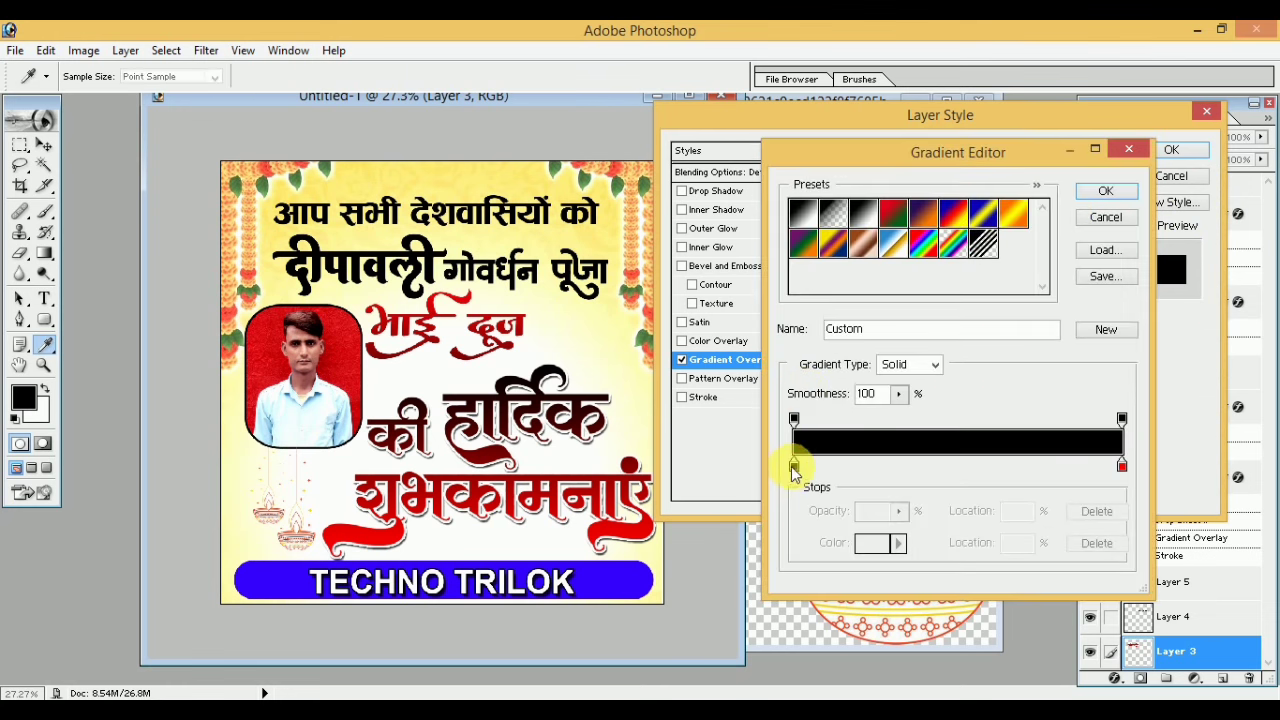
left_click(794, 467)
left_click(871, 541)
left_click(1010, 243)
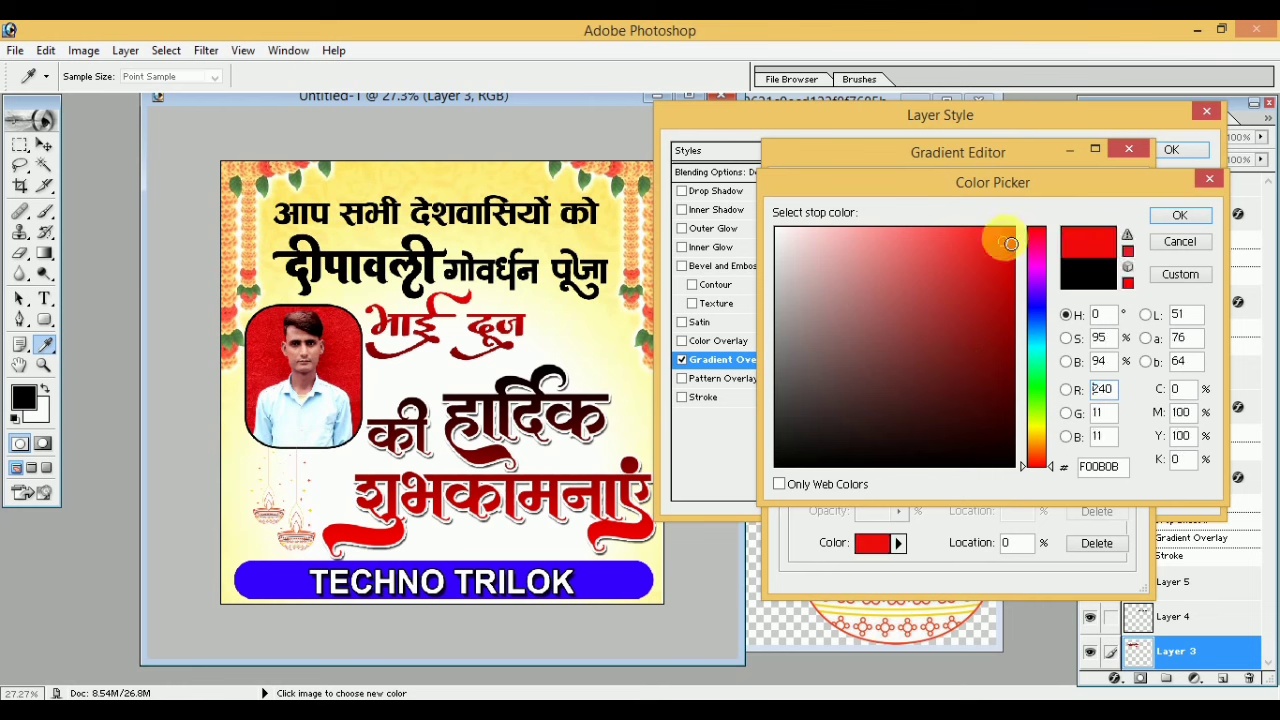
left_click(1168, 214)
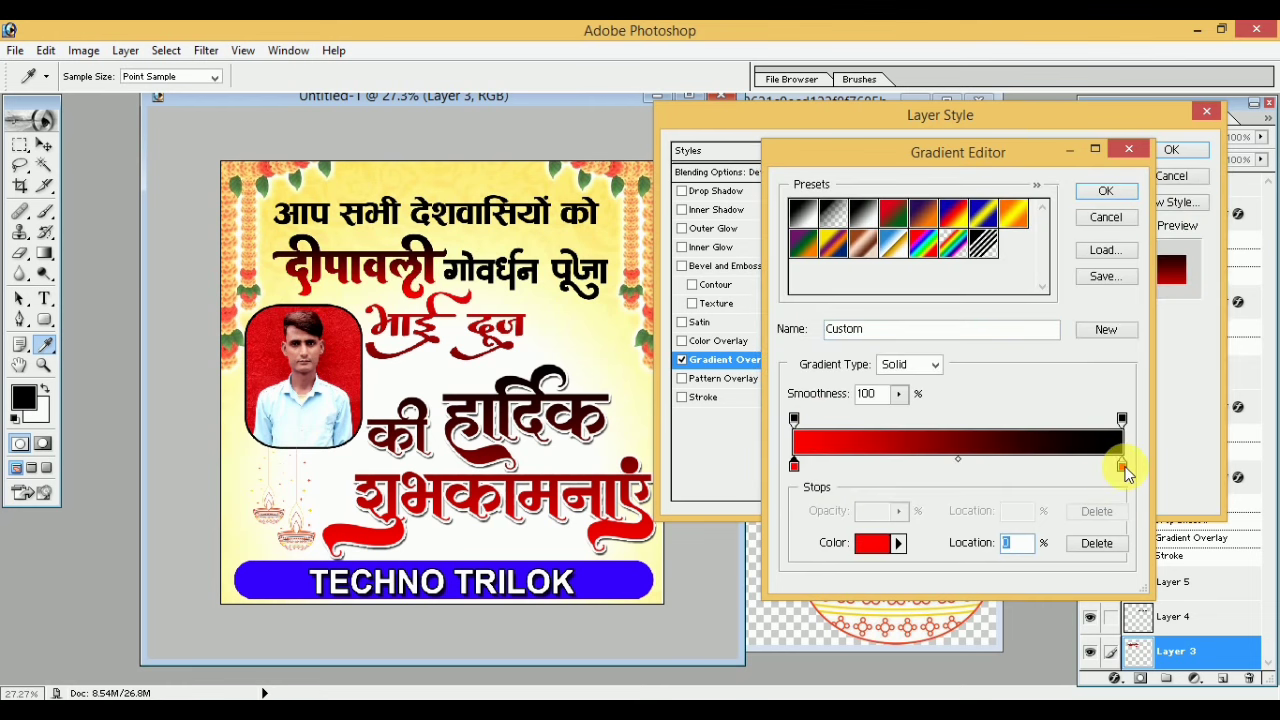
left_click(1122, 466)
left_click(880, 545)
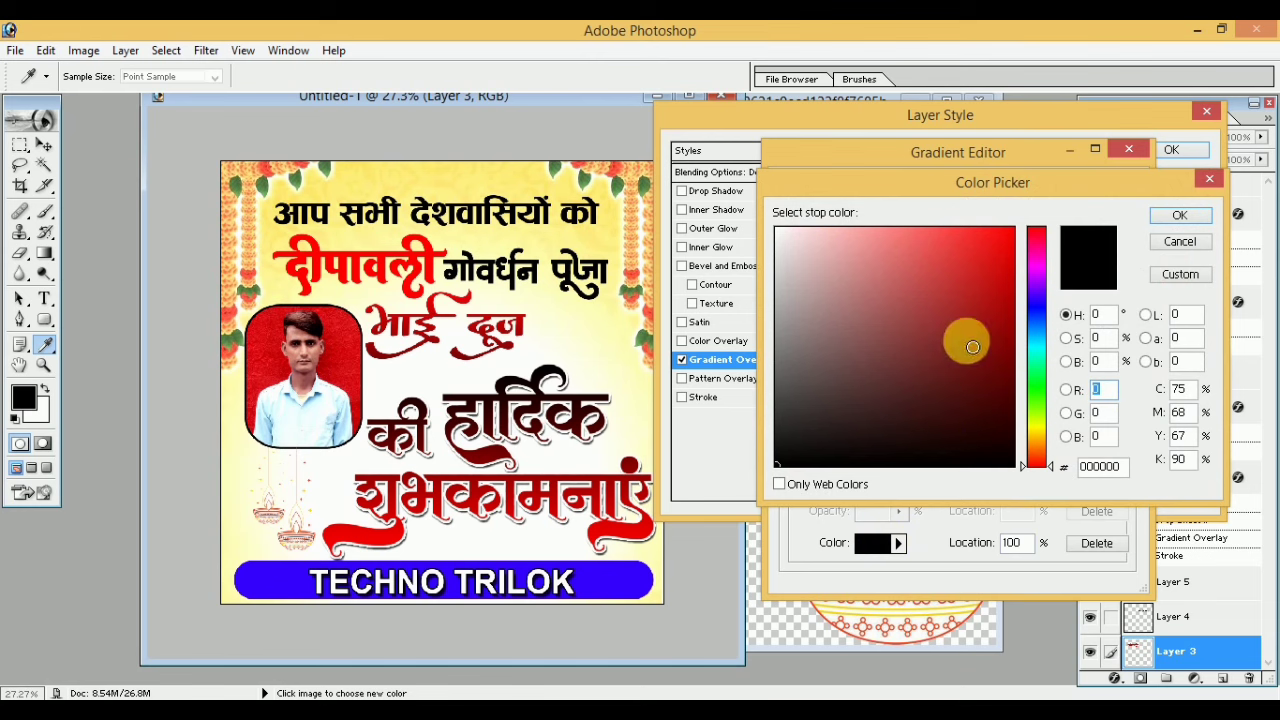
left_click_drag(997, 313, 973, 280)
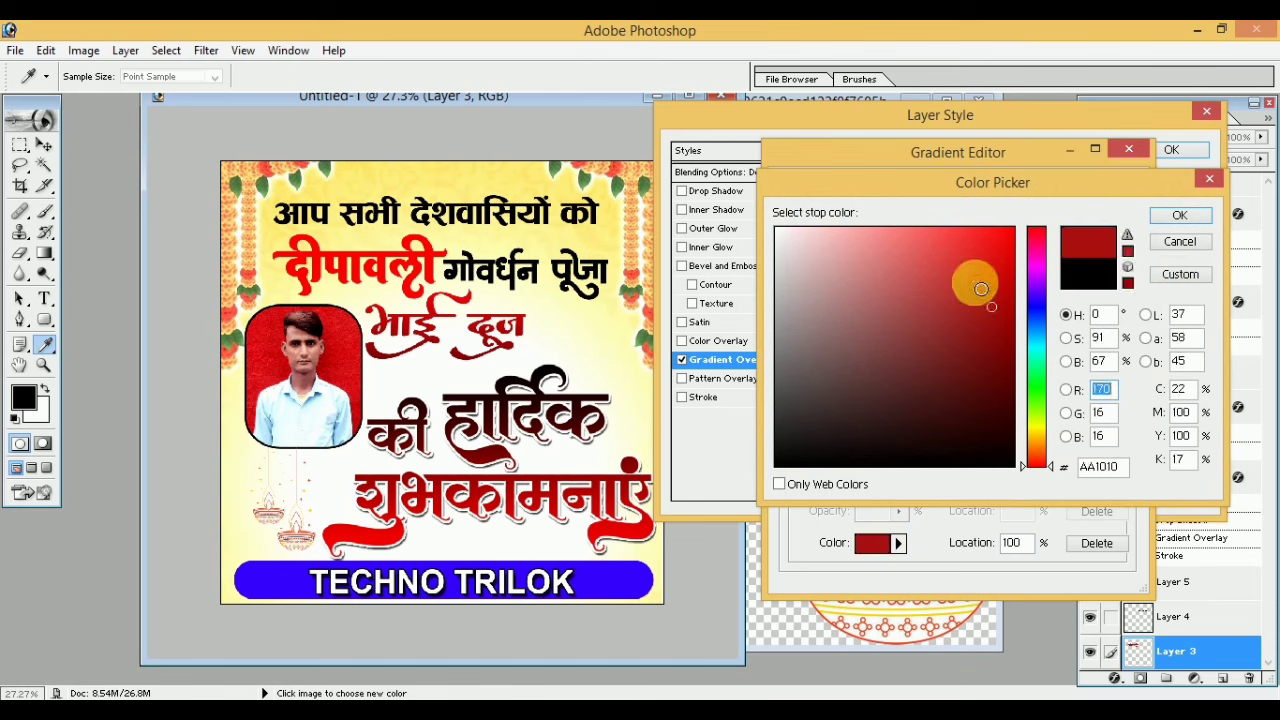
left_click(1209, 178)
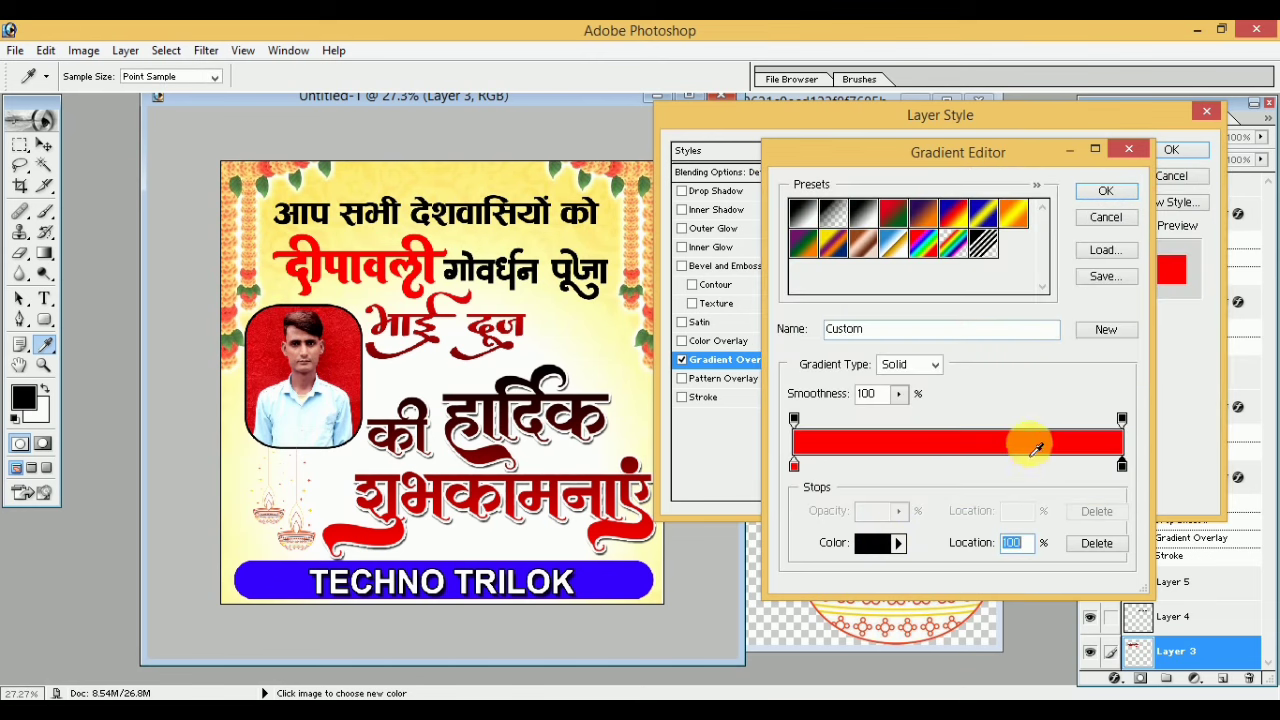
Make the right stop bright red too and apply the all-red overlay to दीपावली.
left_click(1122, 466)
double_click(1122, 466)
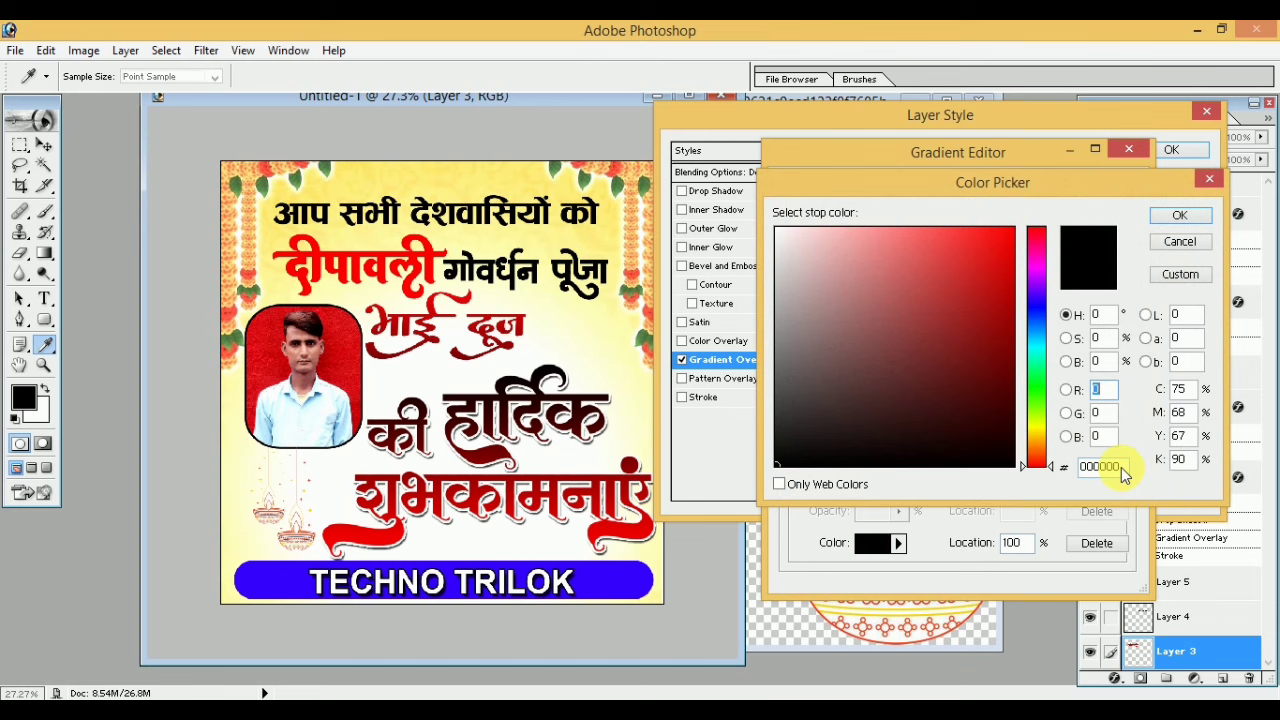
left_click(968, 275)
left_click(1162, 218)
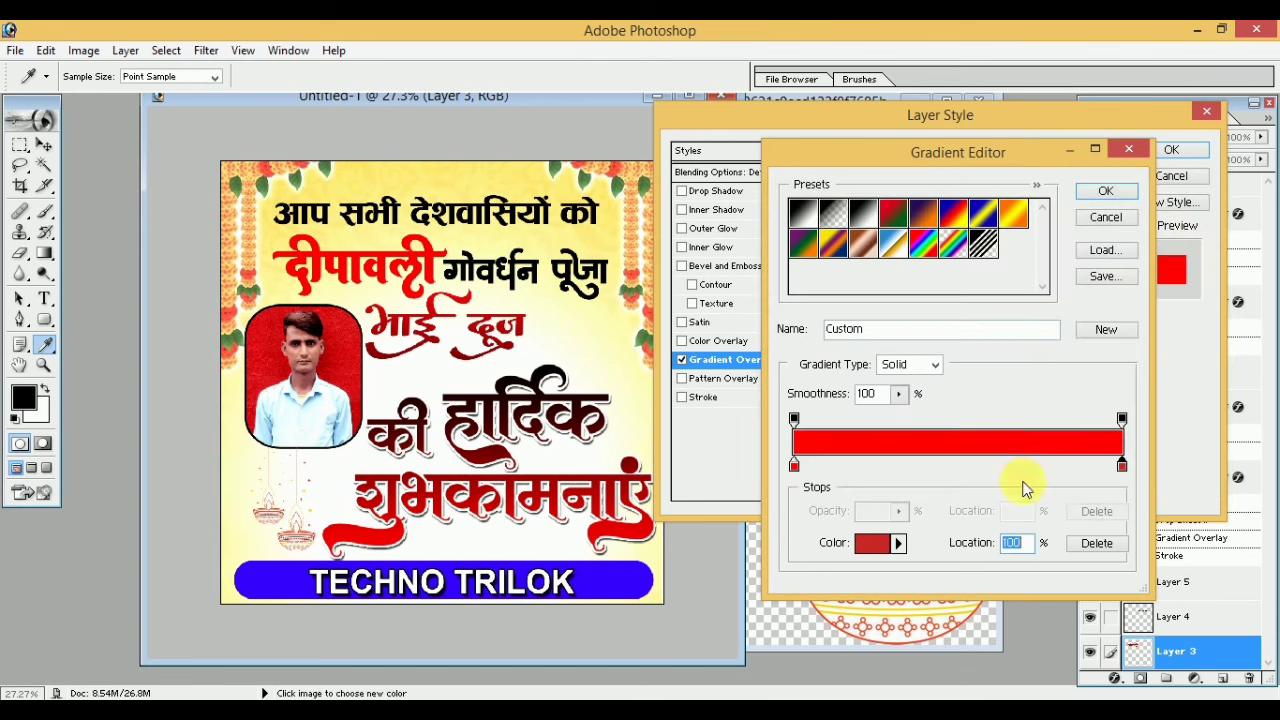
left_click(1063, 434)
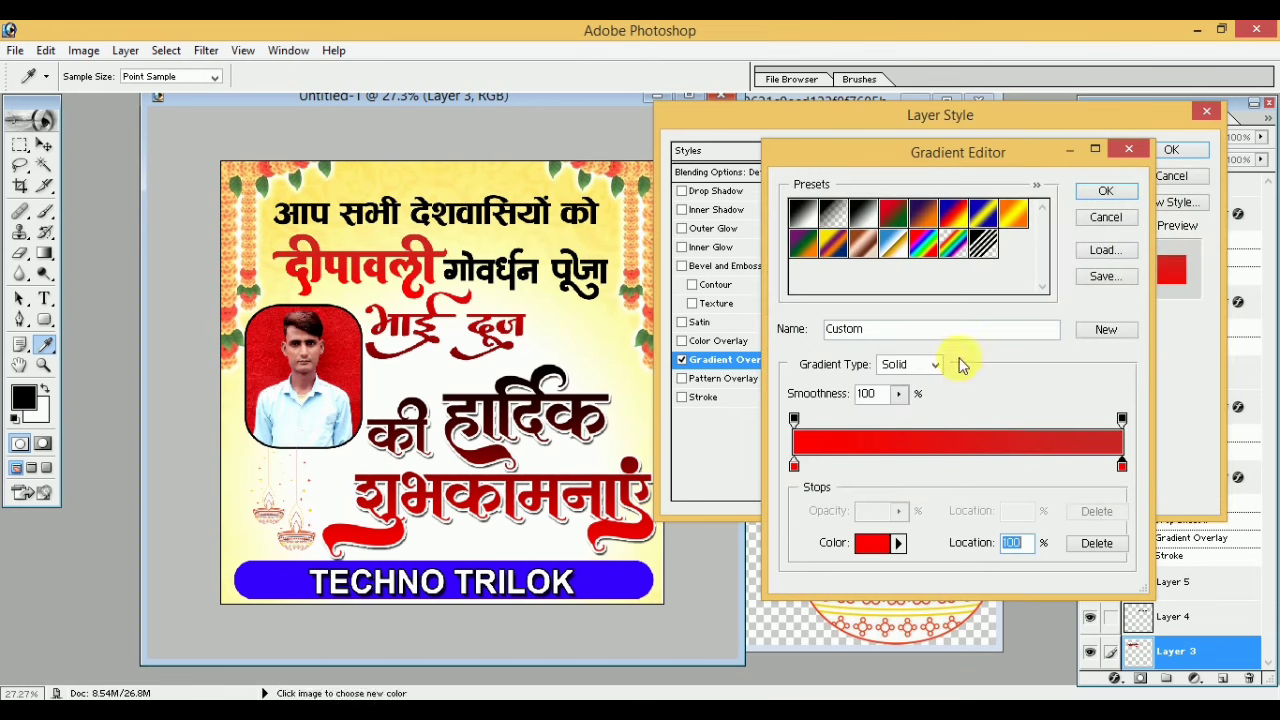
left_click(1098, 192)
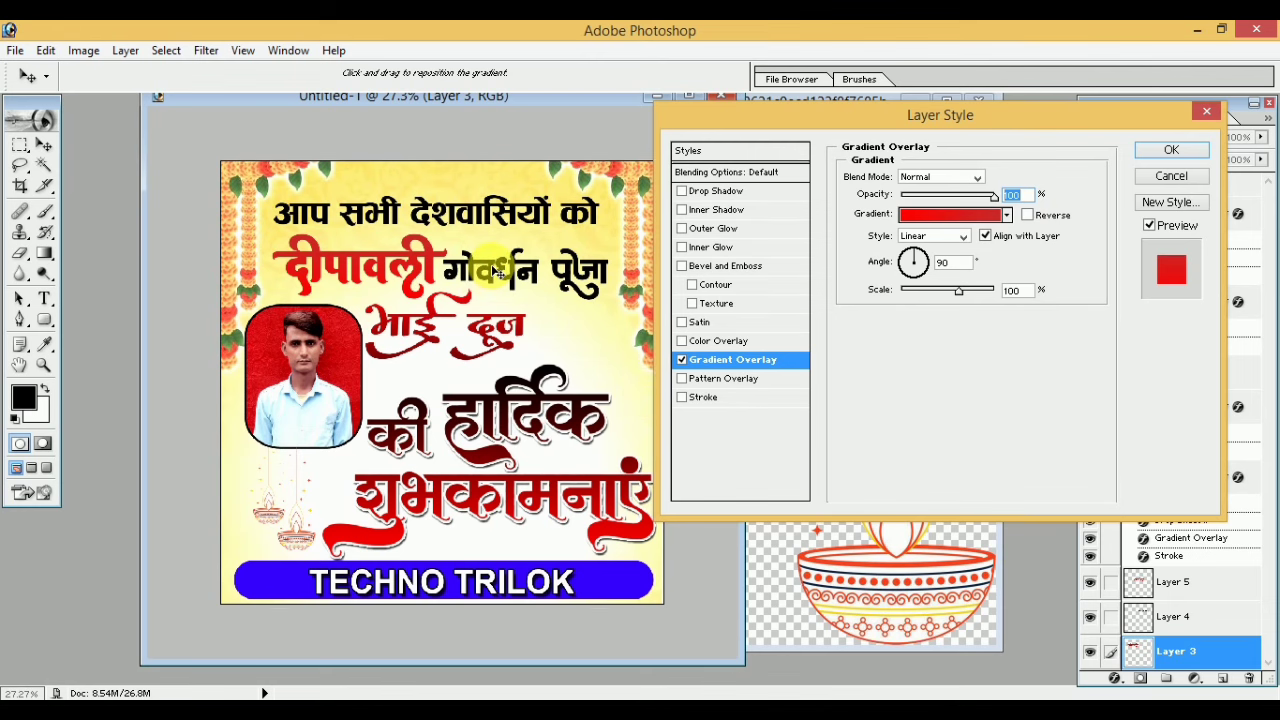
left_click(1151, 155)
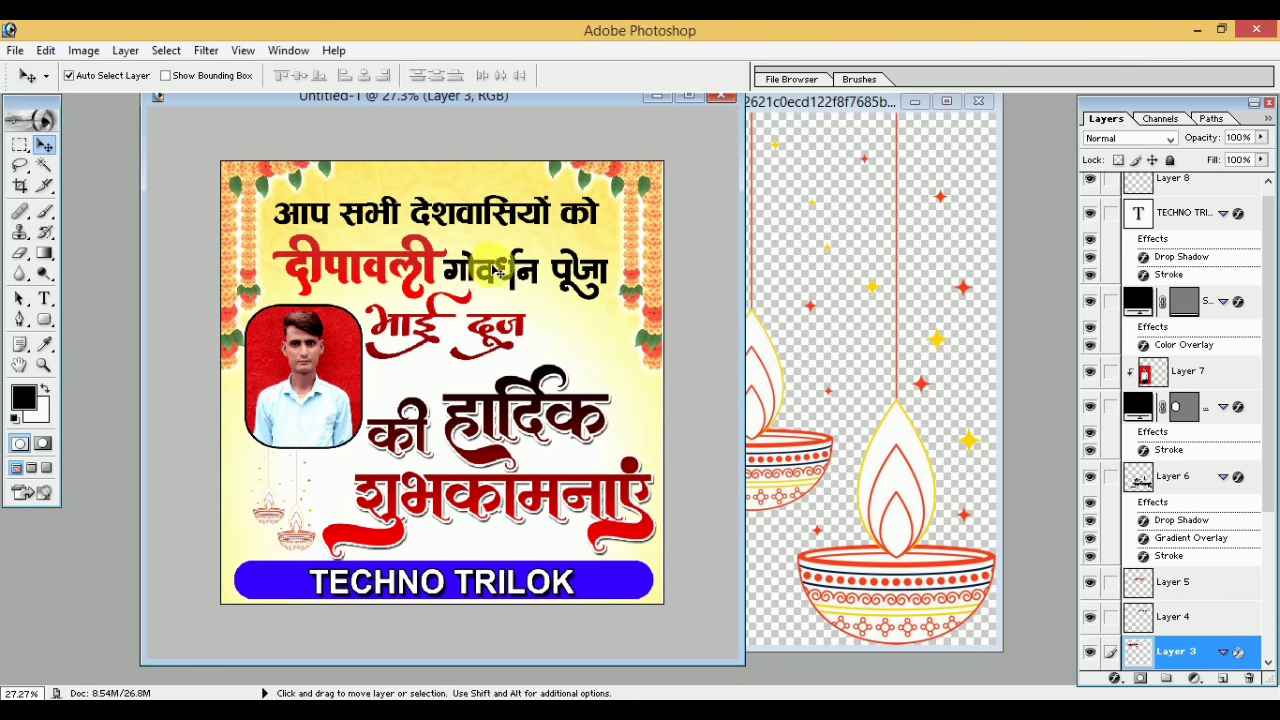
left_click(495, 270)
Apply a dark blue Gradient Overlay to the गोवर्धन पूजा text.
left_click(125, 50)
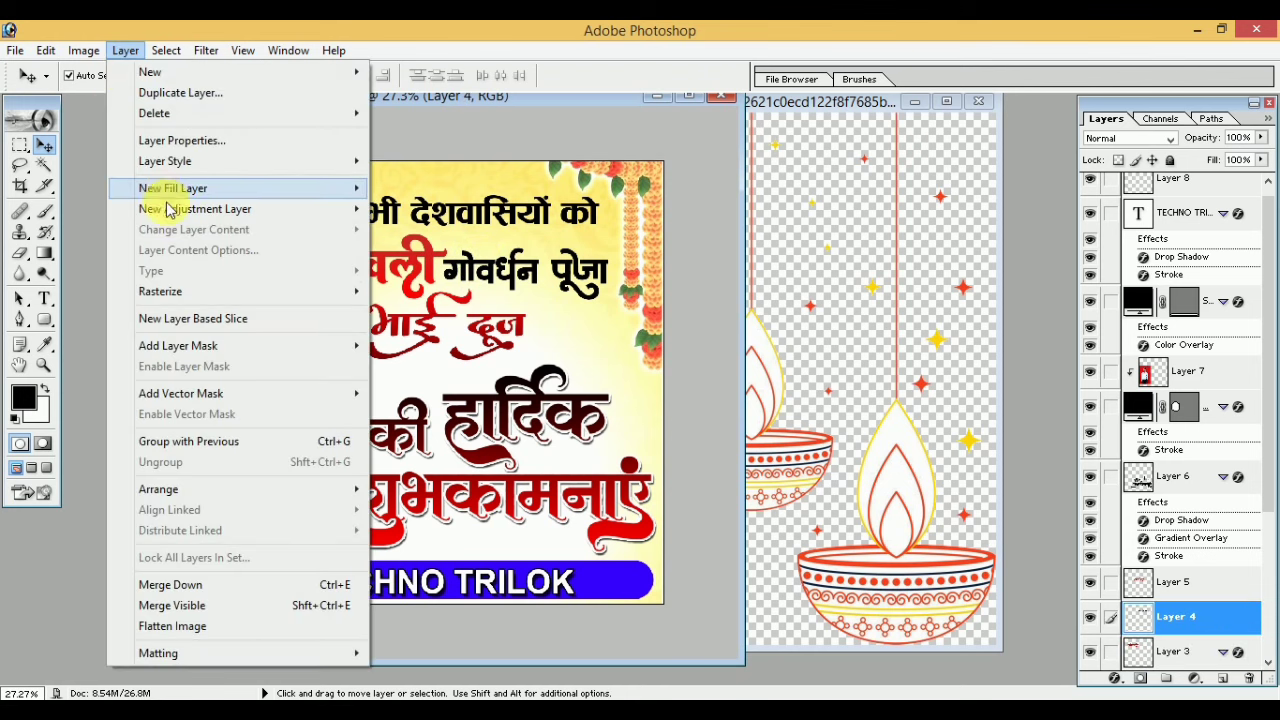
mouse_move(165, 161)
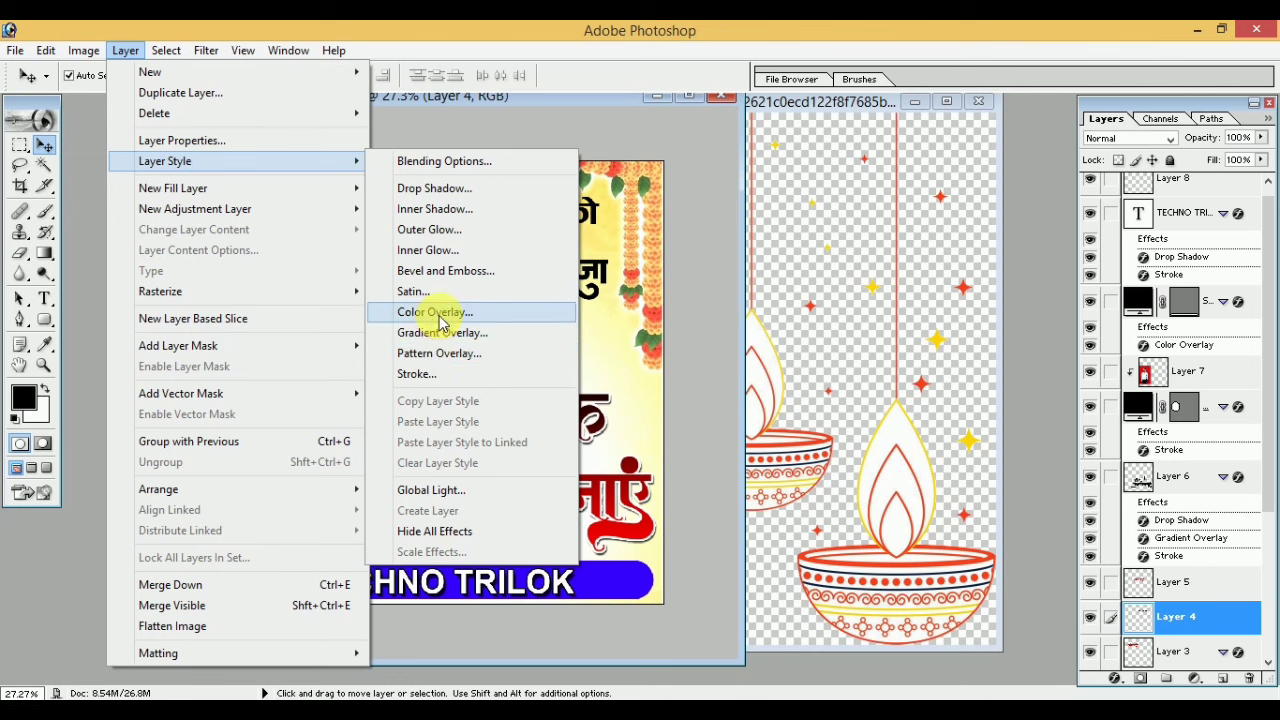
left_click(443, 333)
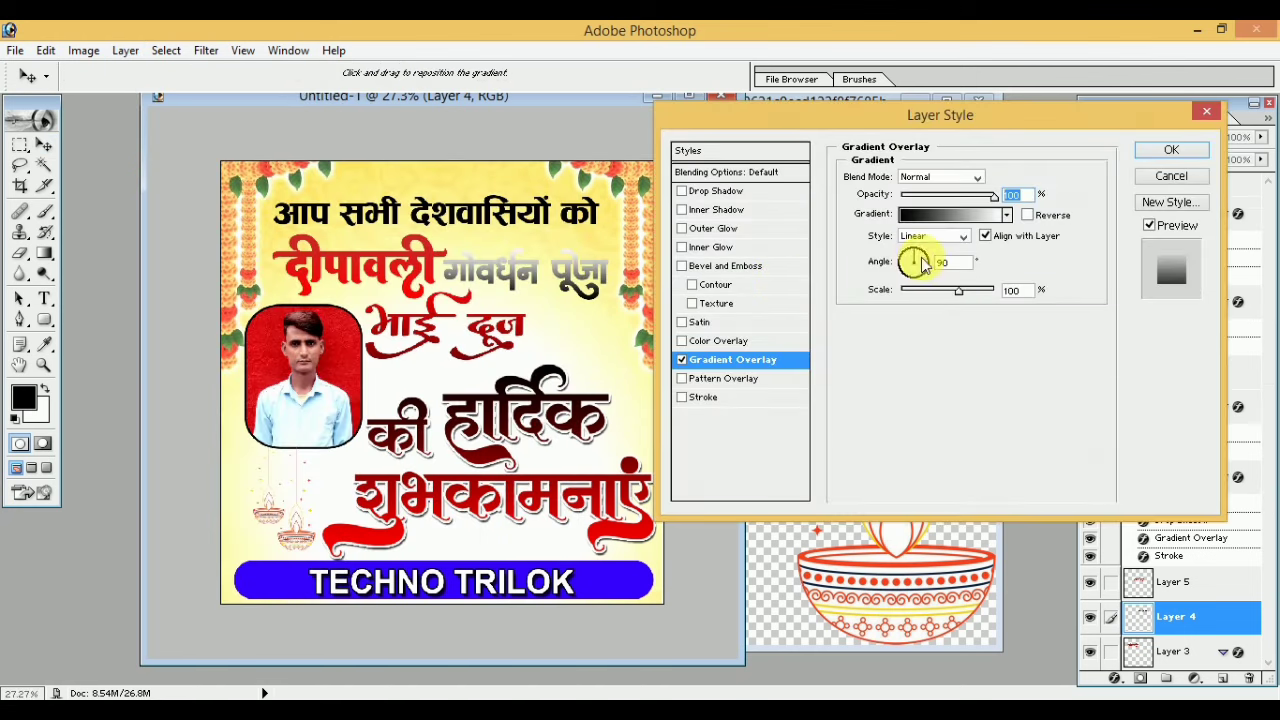
left_click(910, 214)
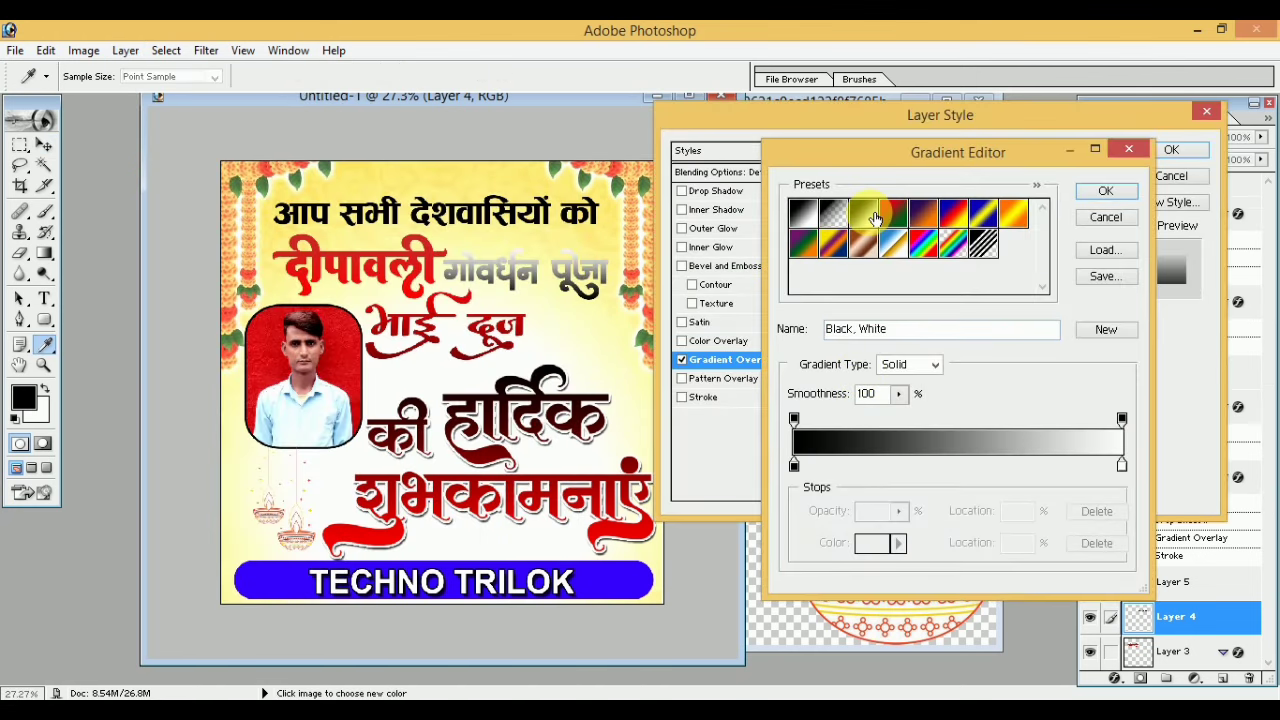
left_click(794, 466)
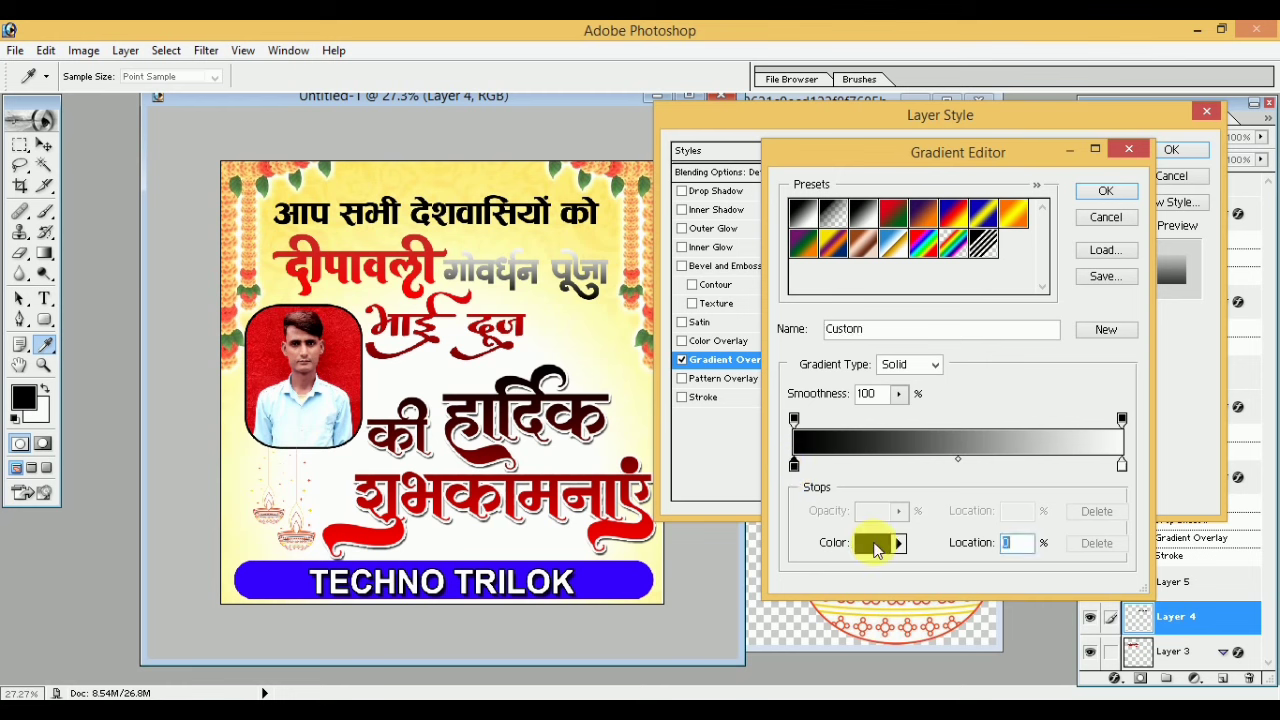
left_click(875, 543)
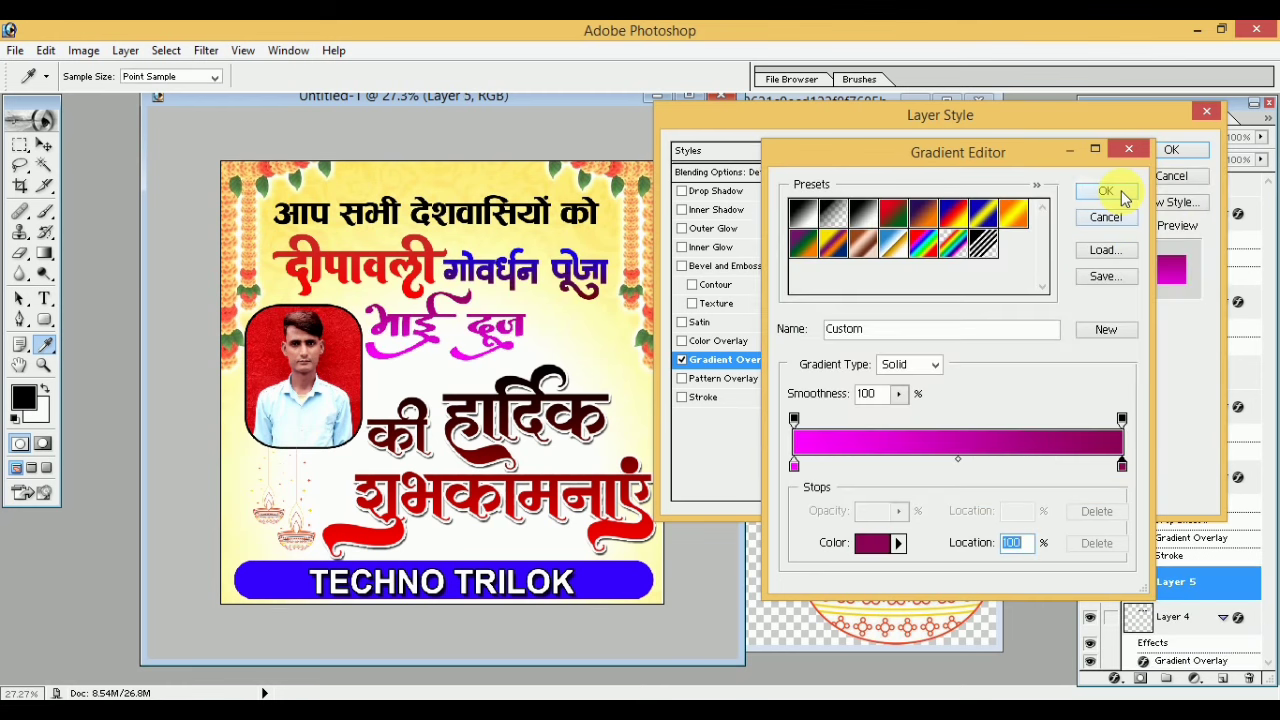
left_click(1107, 191)
left_click(1171, 149)
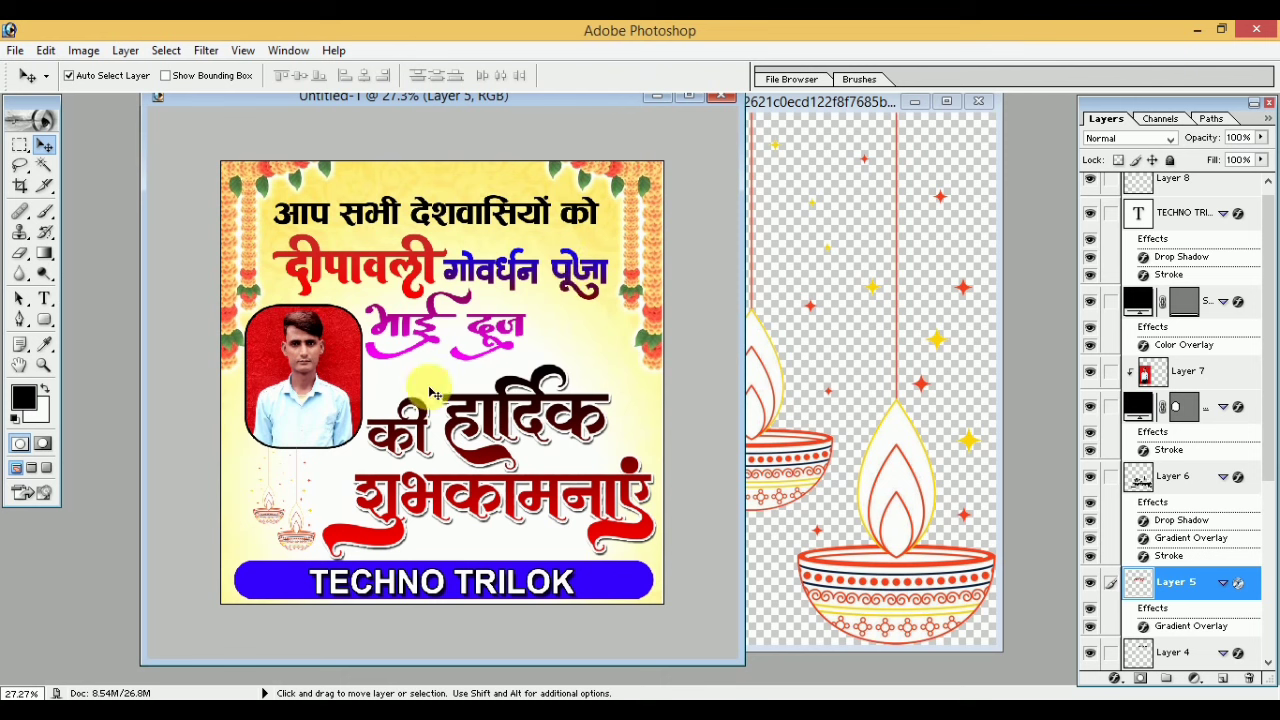
left_click(455, 228)
Add a Gradient Overlay to the top line with a red left end.
left_click(125, 50)
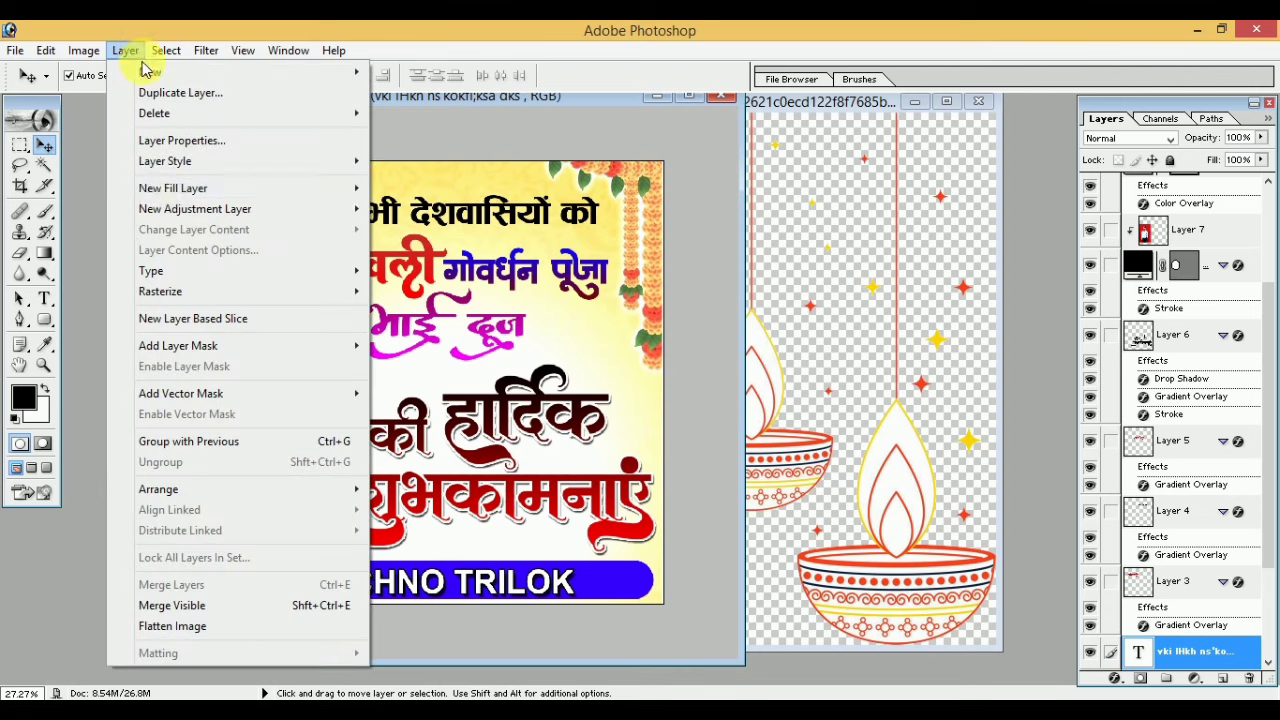
mouse_move(165, 161)
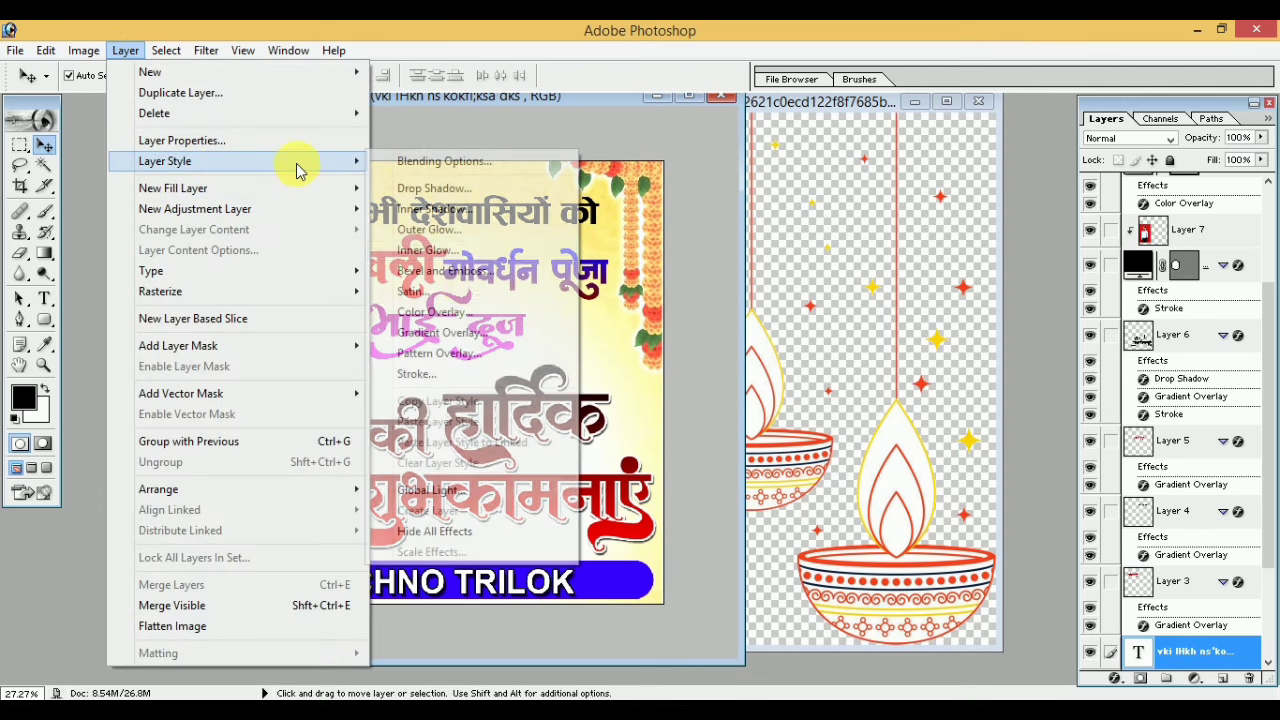
left_click(442, 332)
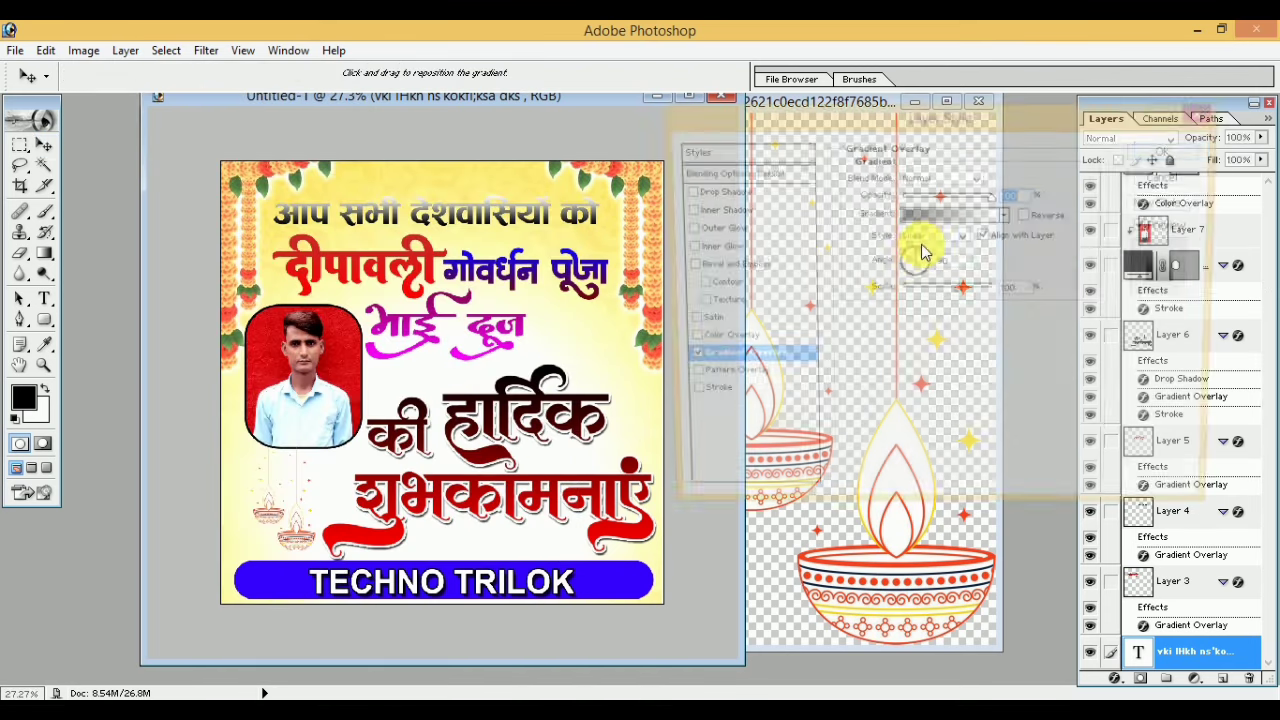
left_click(949, 213)
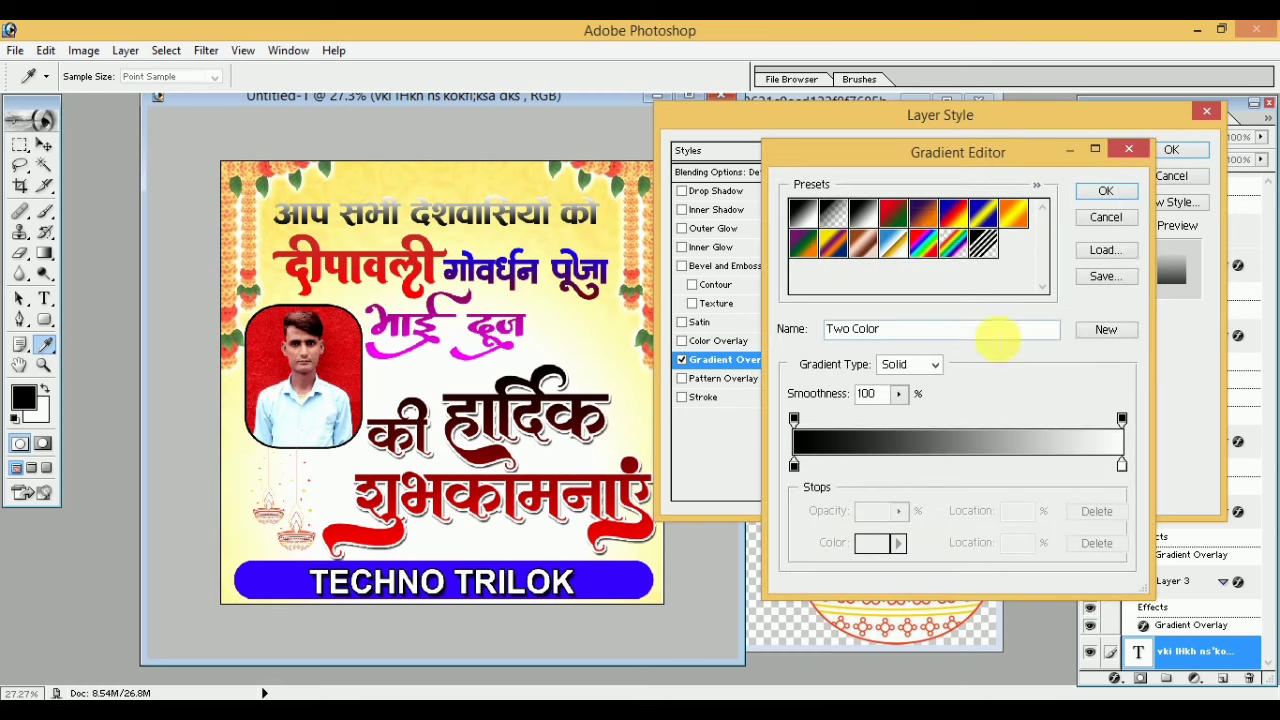
double_click(794, 466)
left_click(1013, 229)
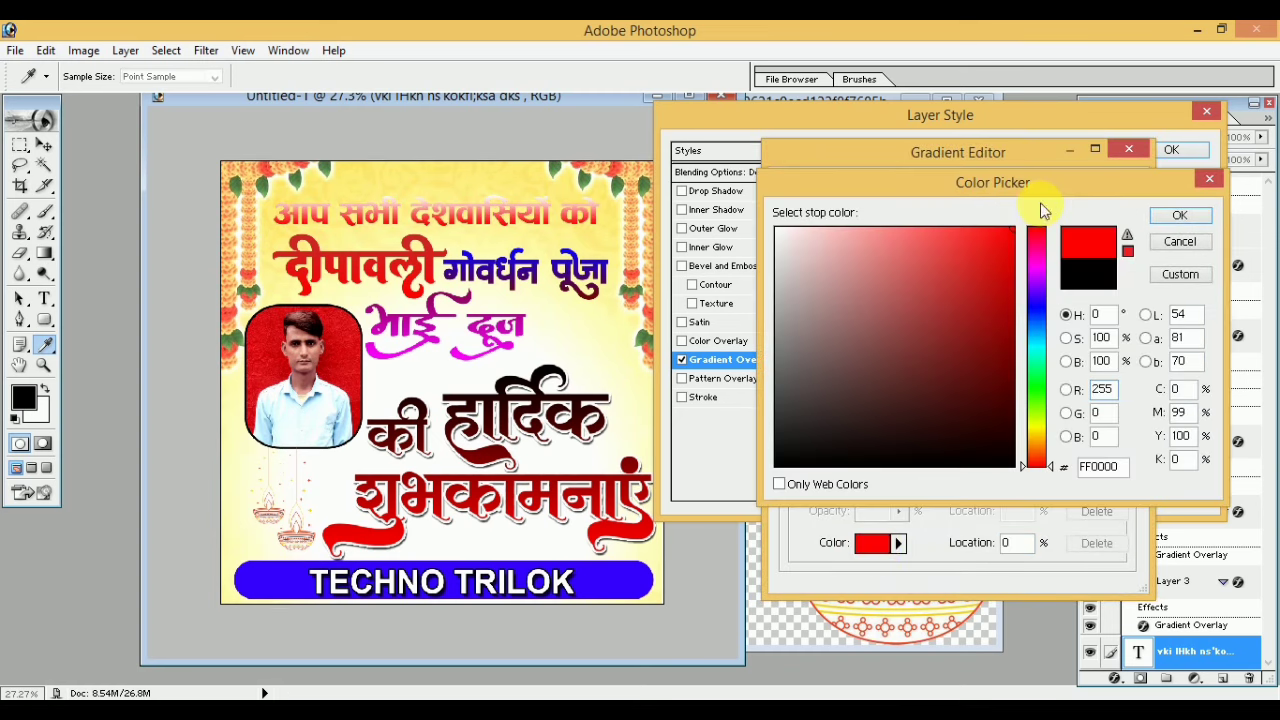
left_click(1179, 215)
left_click(1103, 191)
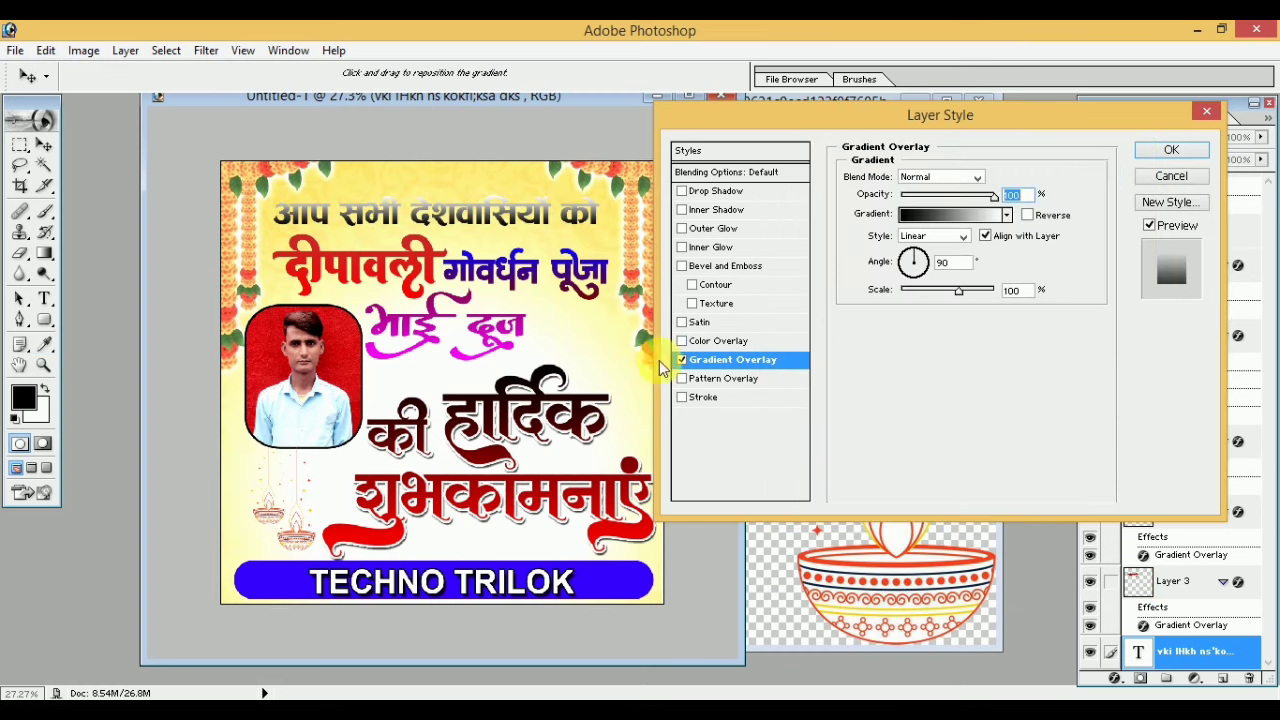
Replace the gradient with a magenta #FF00FC Color Overlay and apply it.
left_click(681, 359)
left_click(724, 340)
left_click(1002, 176)
left_click(1036, 266)
left_click(1010, 309)
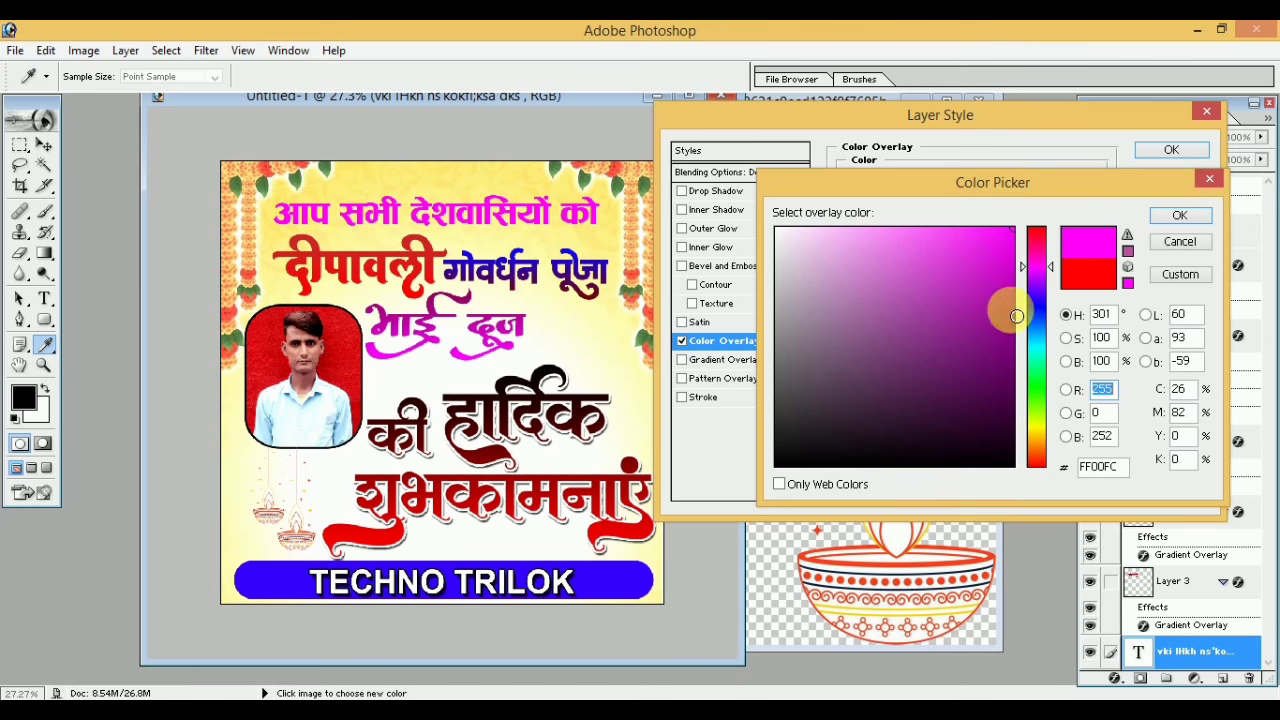
left_click(1175, 225)
key("Return")
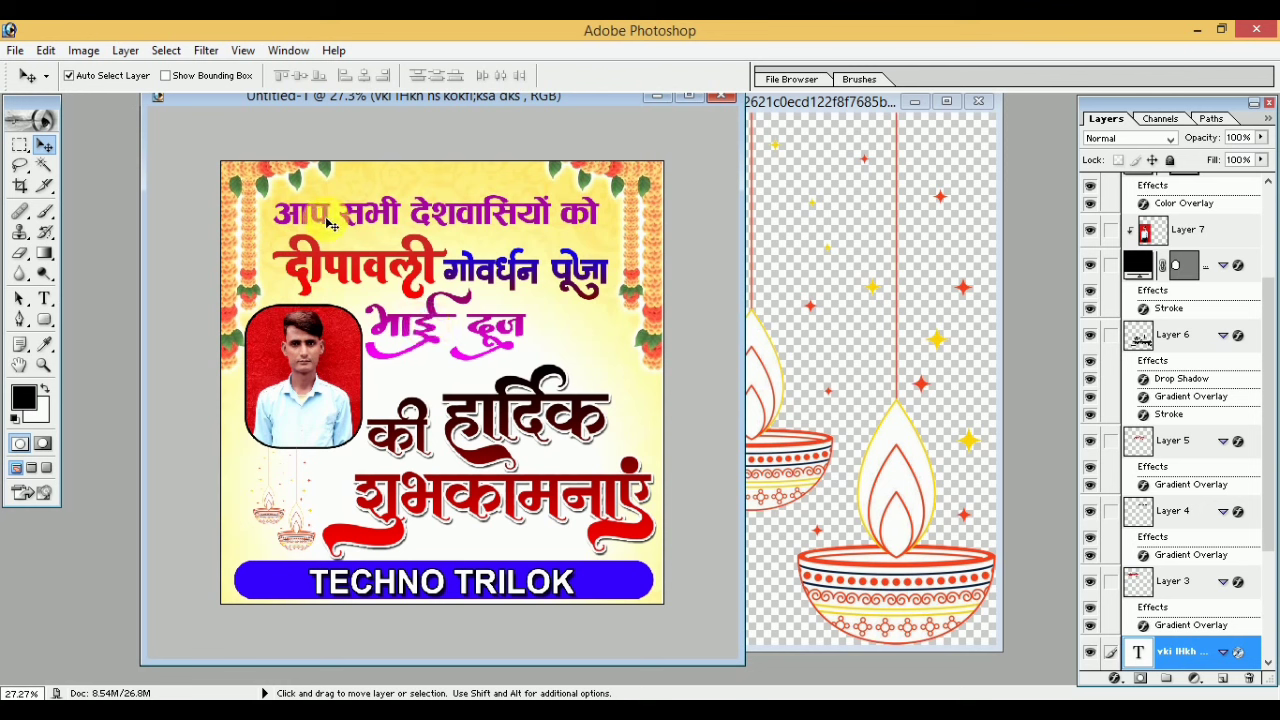
Add a white Stroke to the top greeting line.
left_click(125, 50)
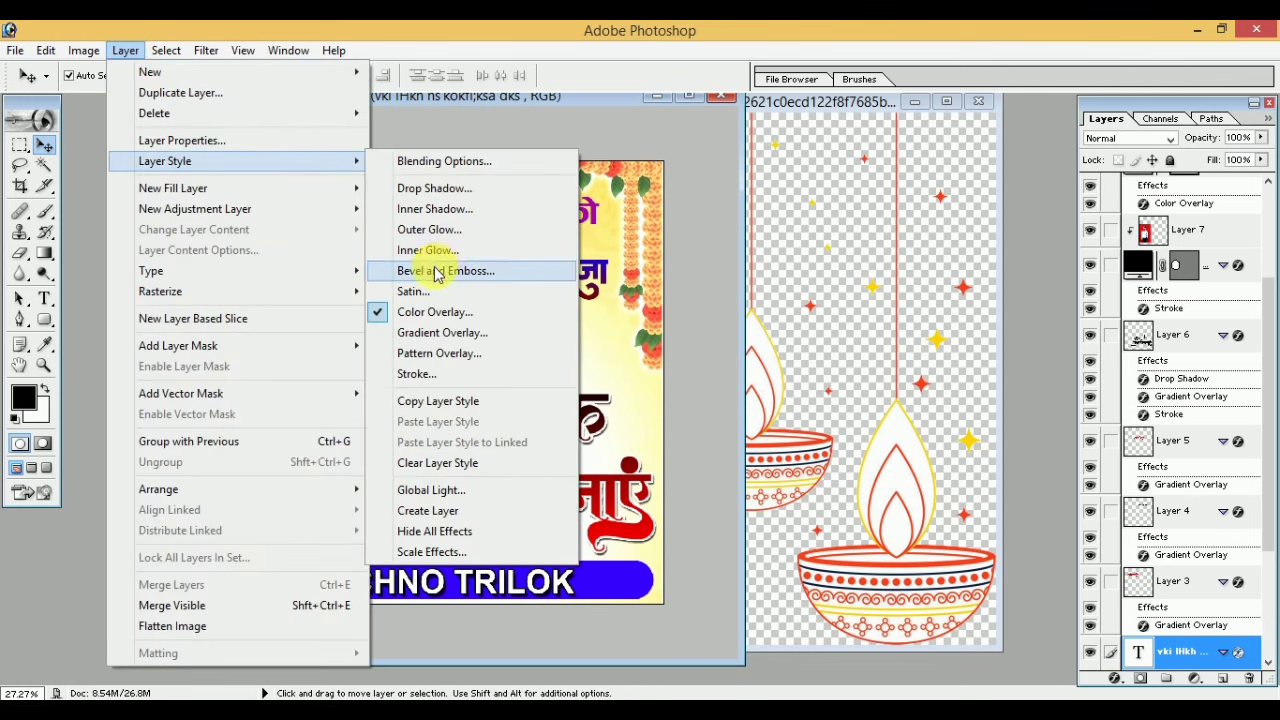
left_click(414, 373)
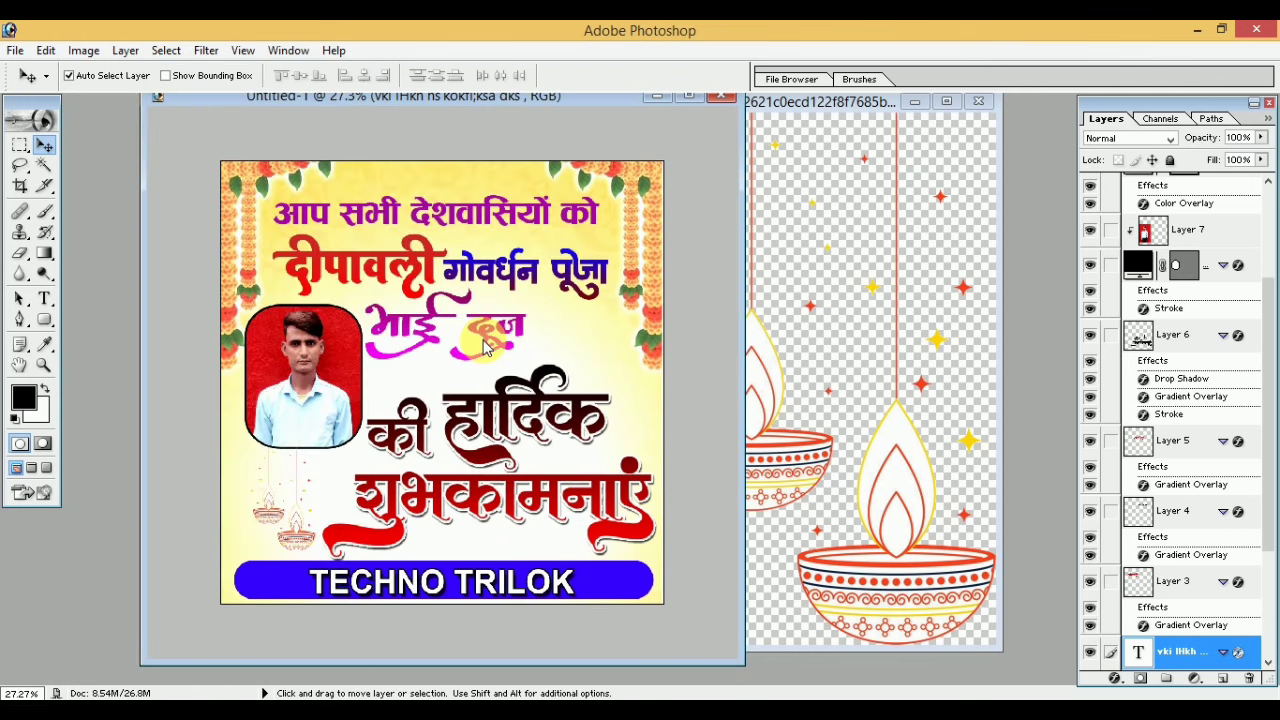
left_click(886, 284)
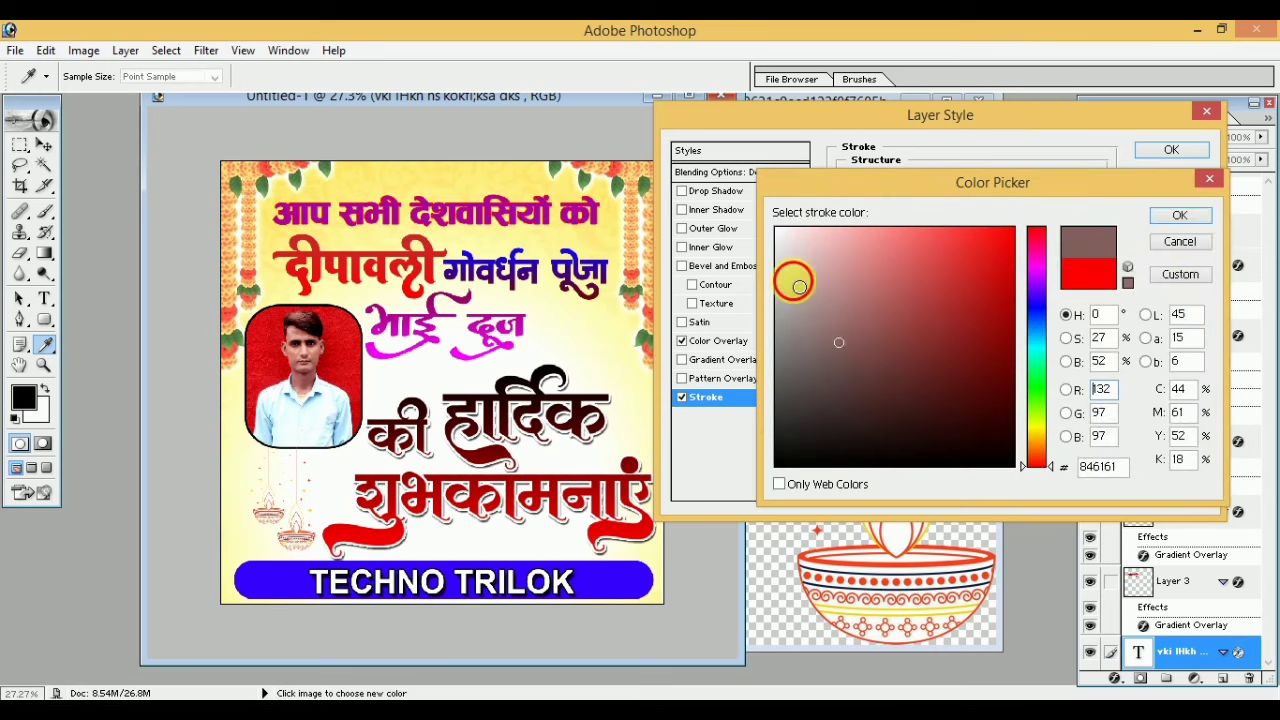
left_click(1189, 224)
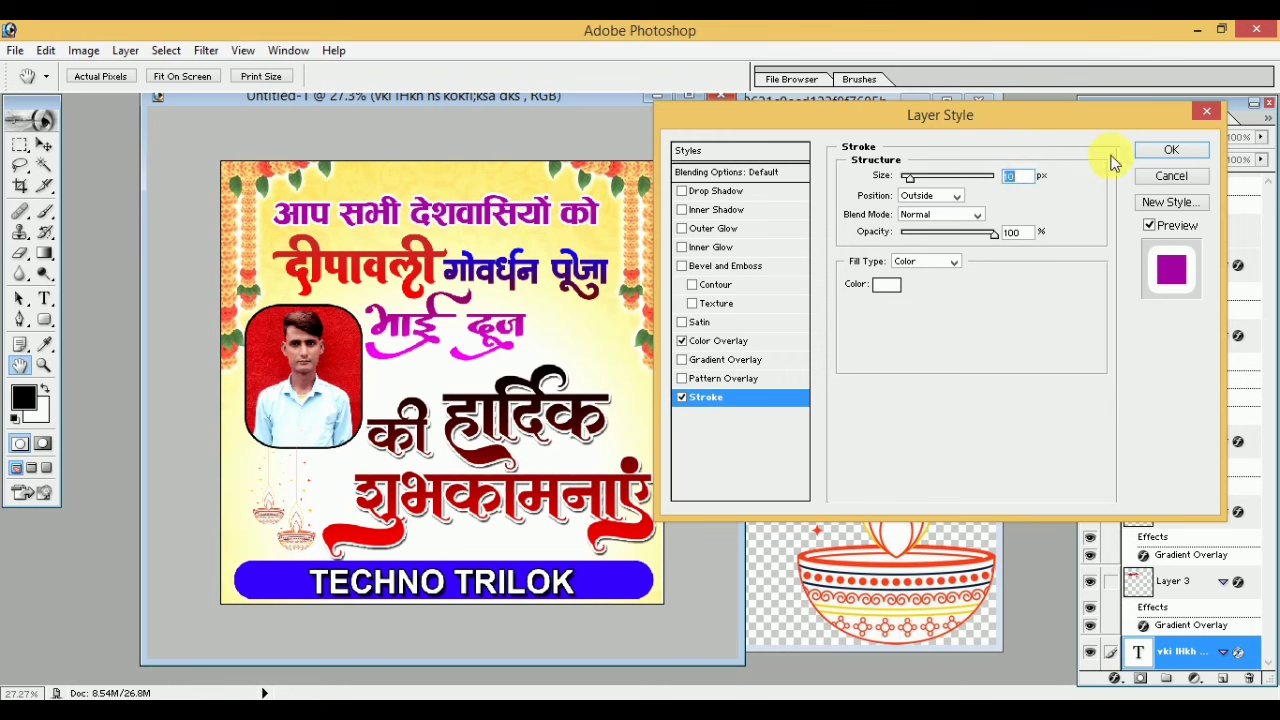
Add a white Normal drop shadow with distance 17, spread 13 and size 54.
left_click(718, 191)
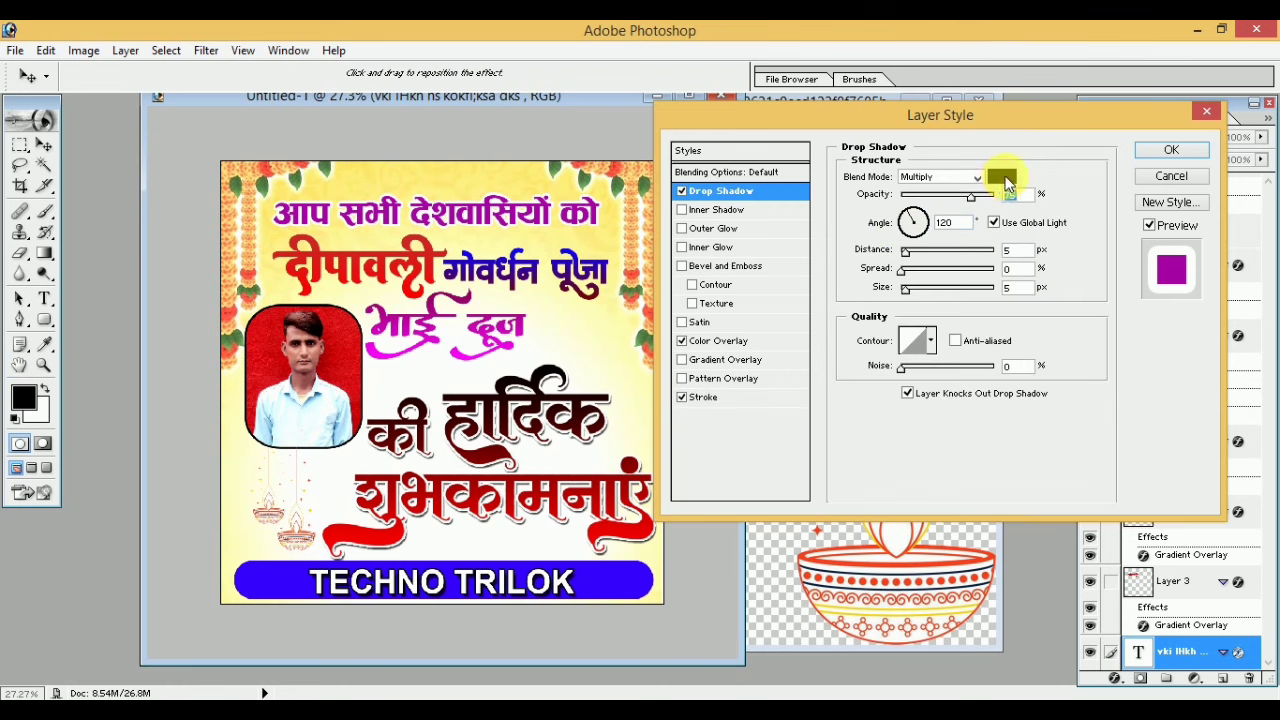
left_click(1005, 180)
left_click(775, 218)
left_click(1168, 211)
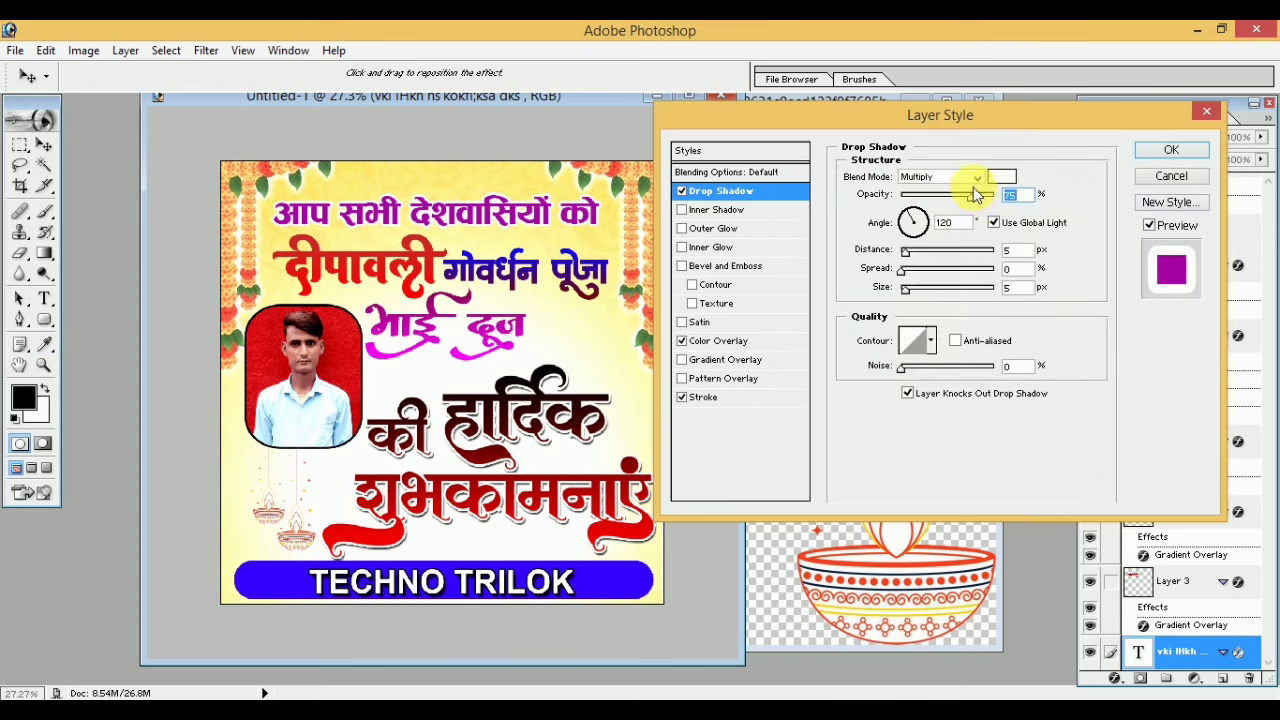
left_click(975, 178)
left_click(932, 197)
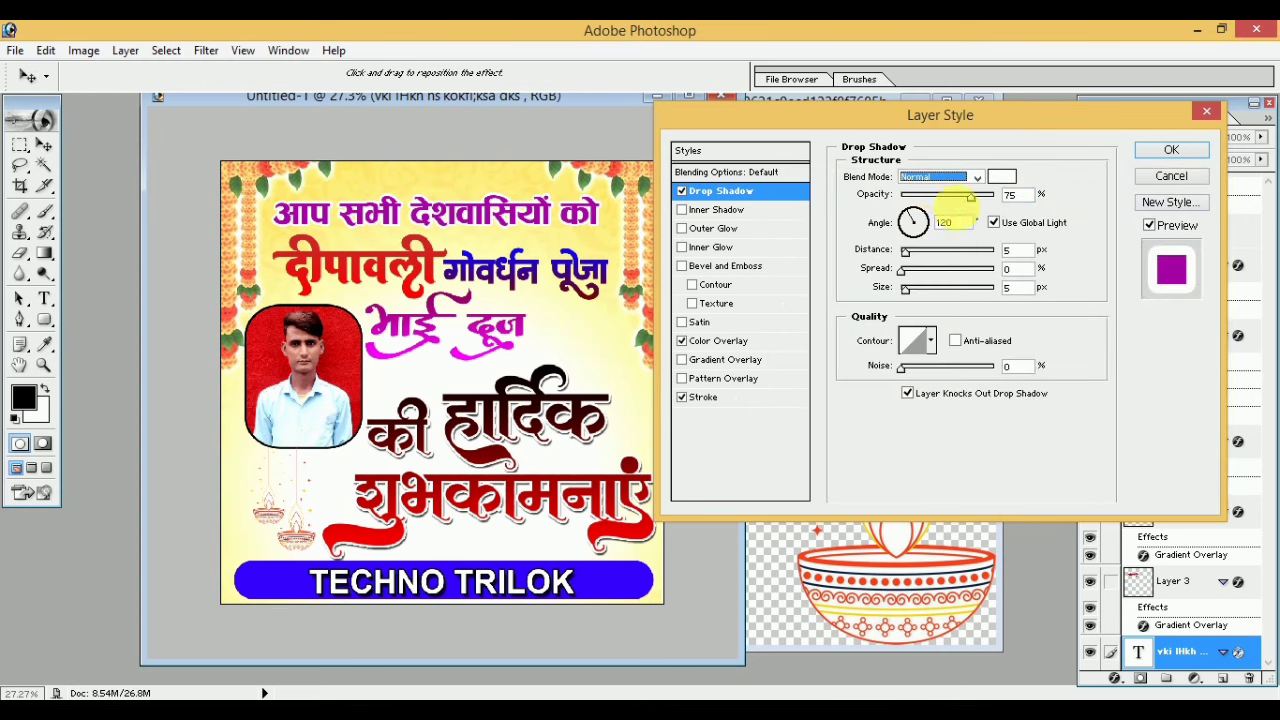
left_click_drag(916, 270, 929, 248)
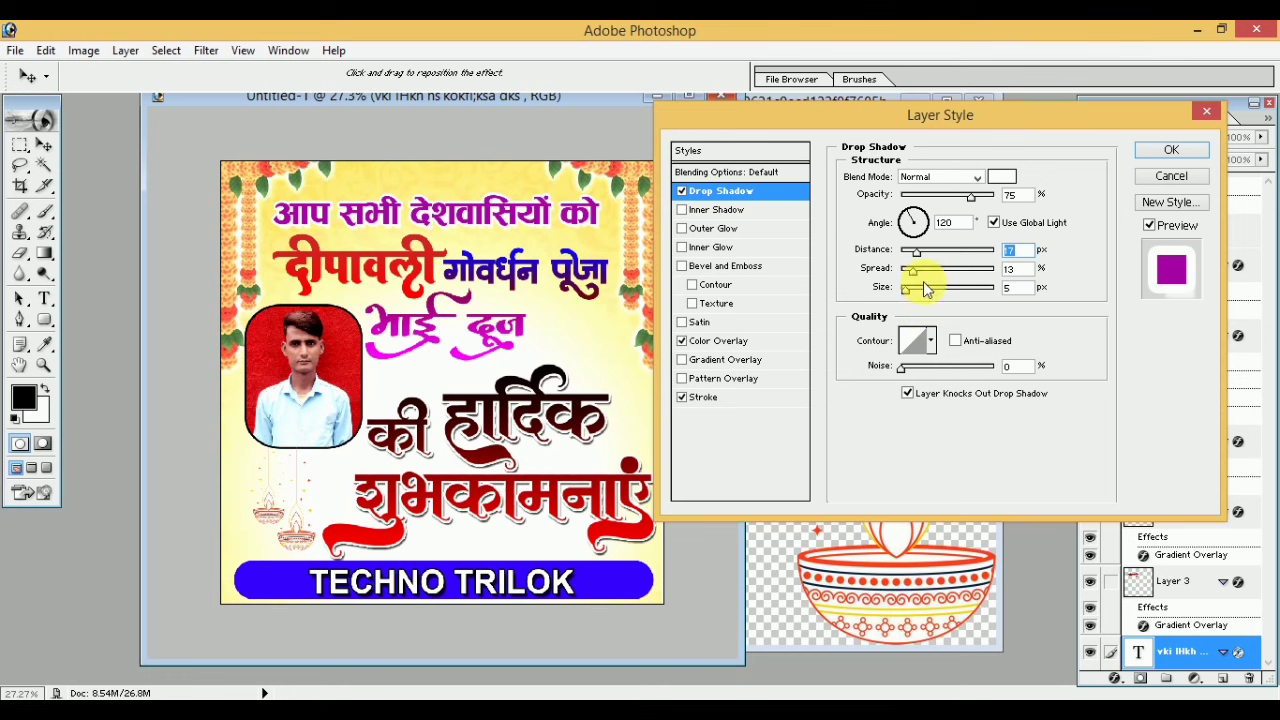
left_click(926, 289)
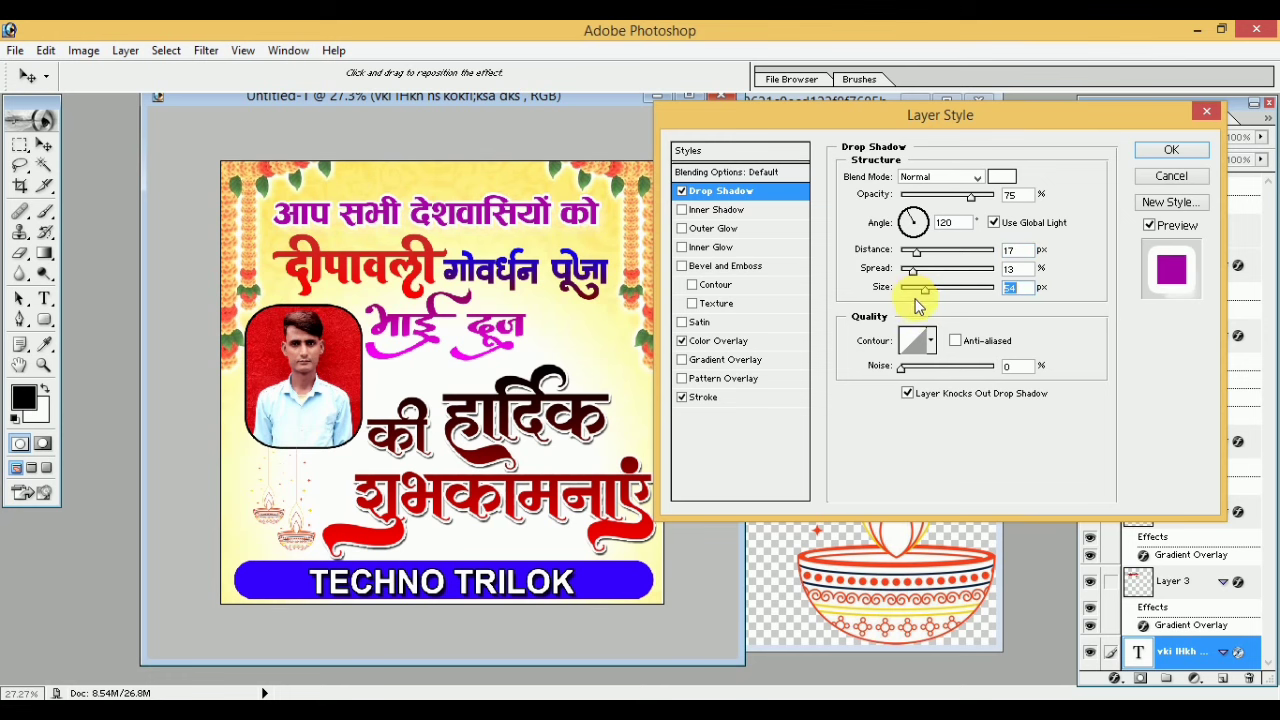
left_click(1168, 150)
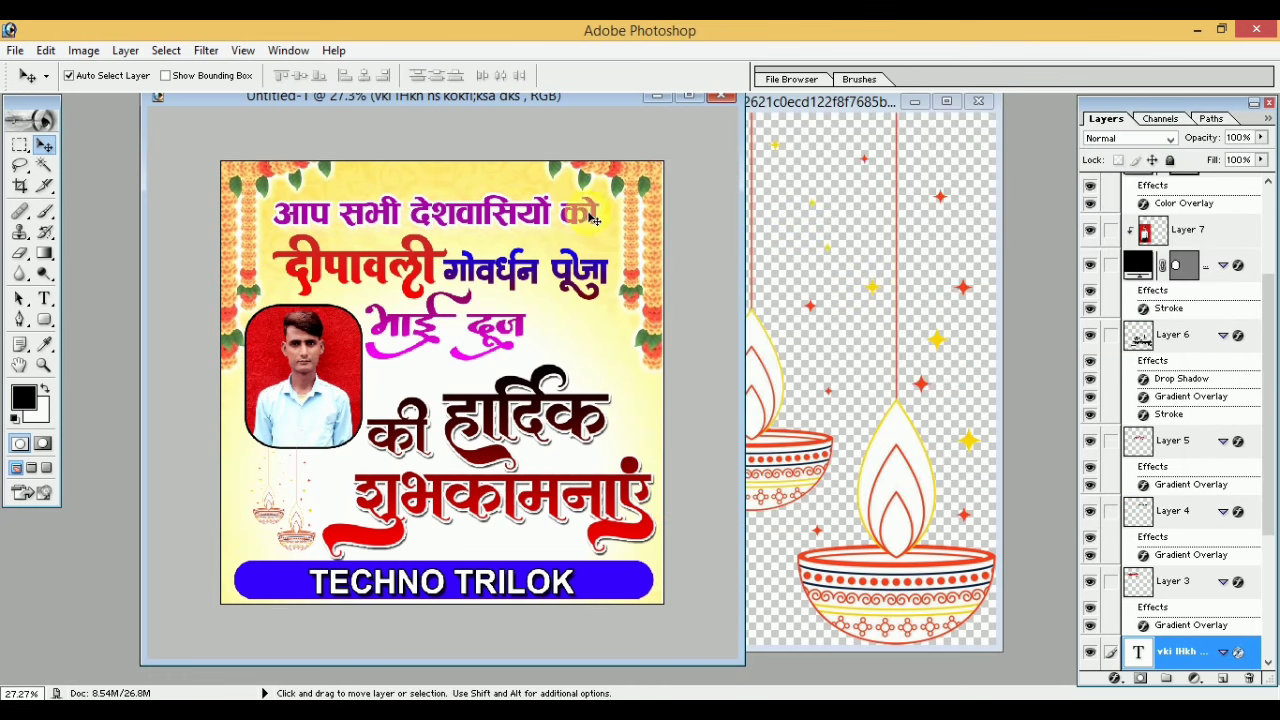
Give the दीपावली layer a white stroke about 11 px thick.
left_click(432, 275)
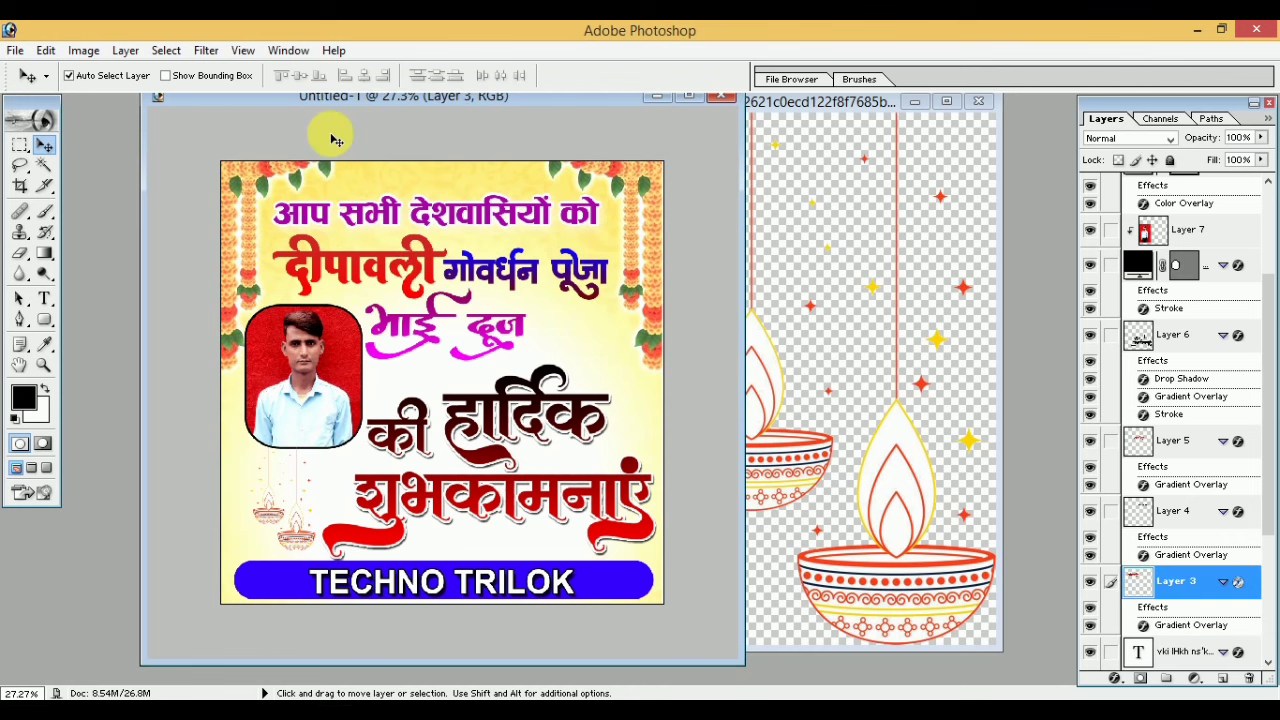
left_click(125, 50)
mouse_move(165, 161)
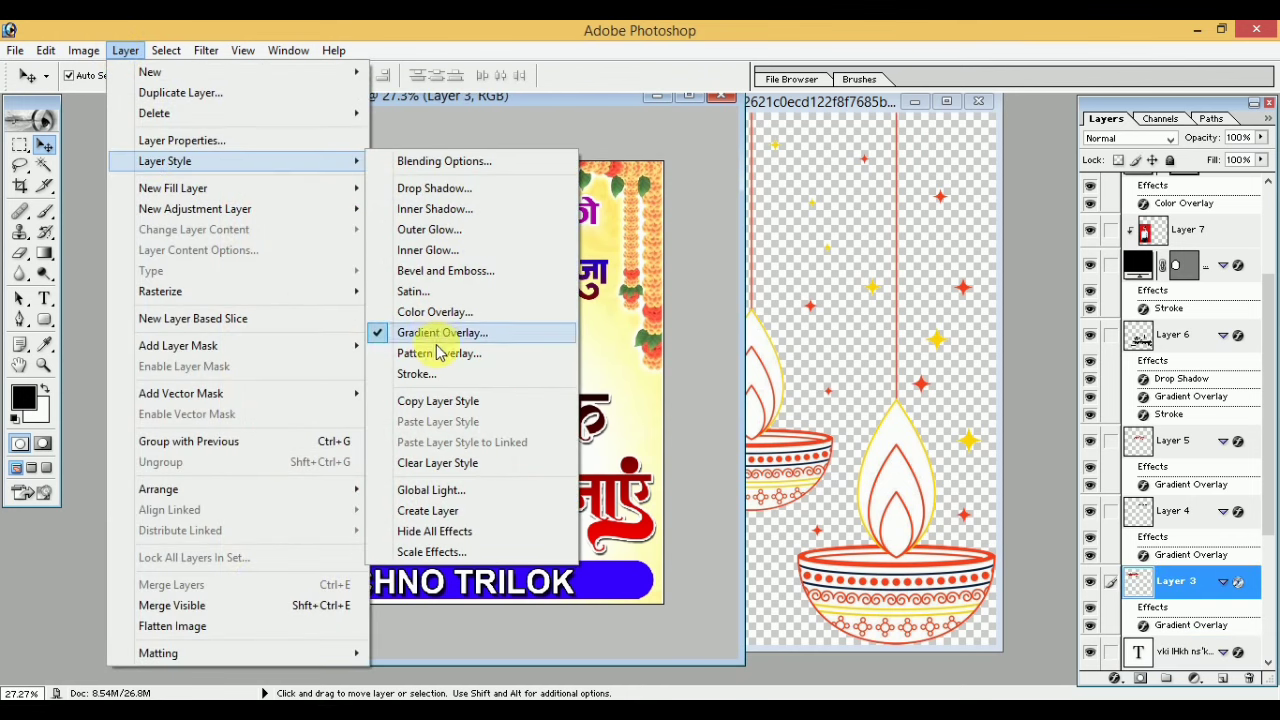
left_click(416, 373)
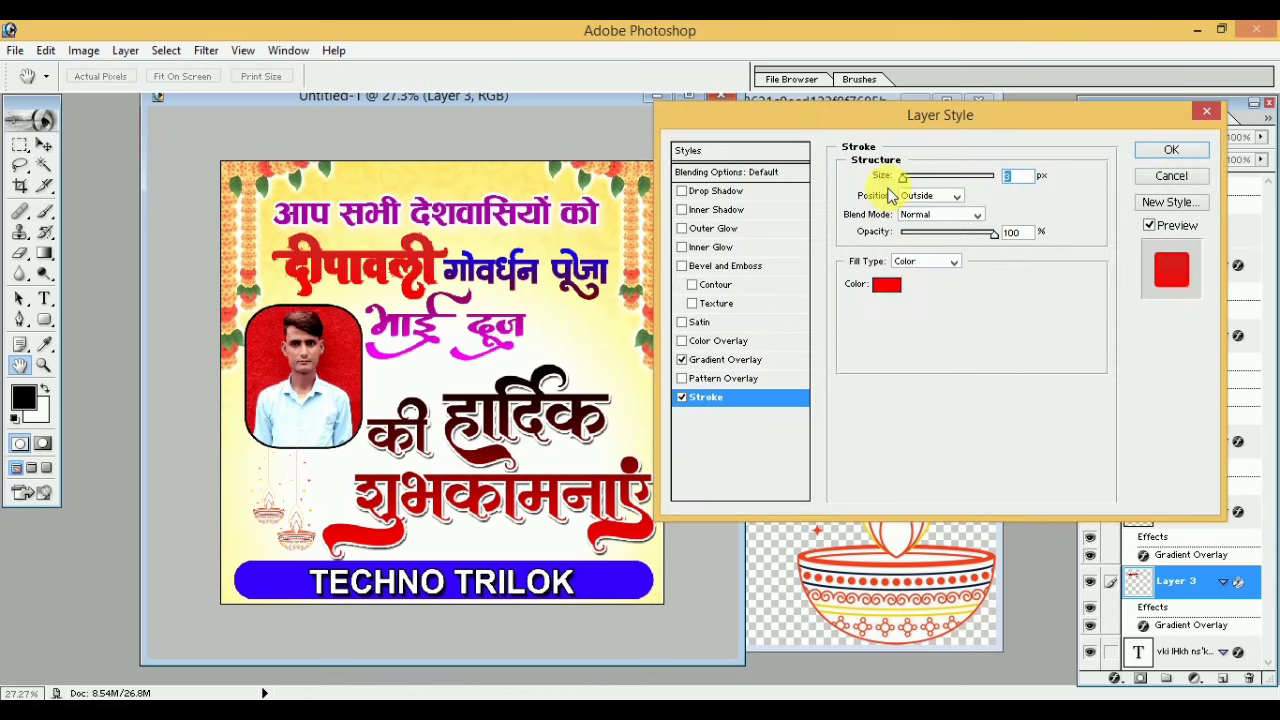
left_click(886, 285)
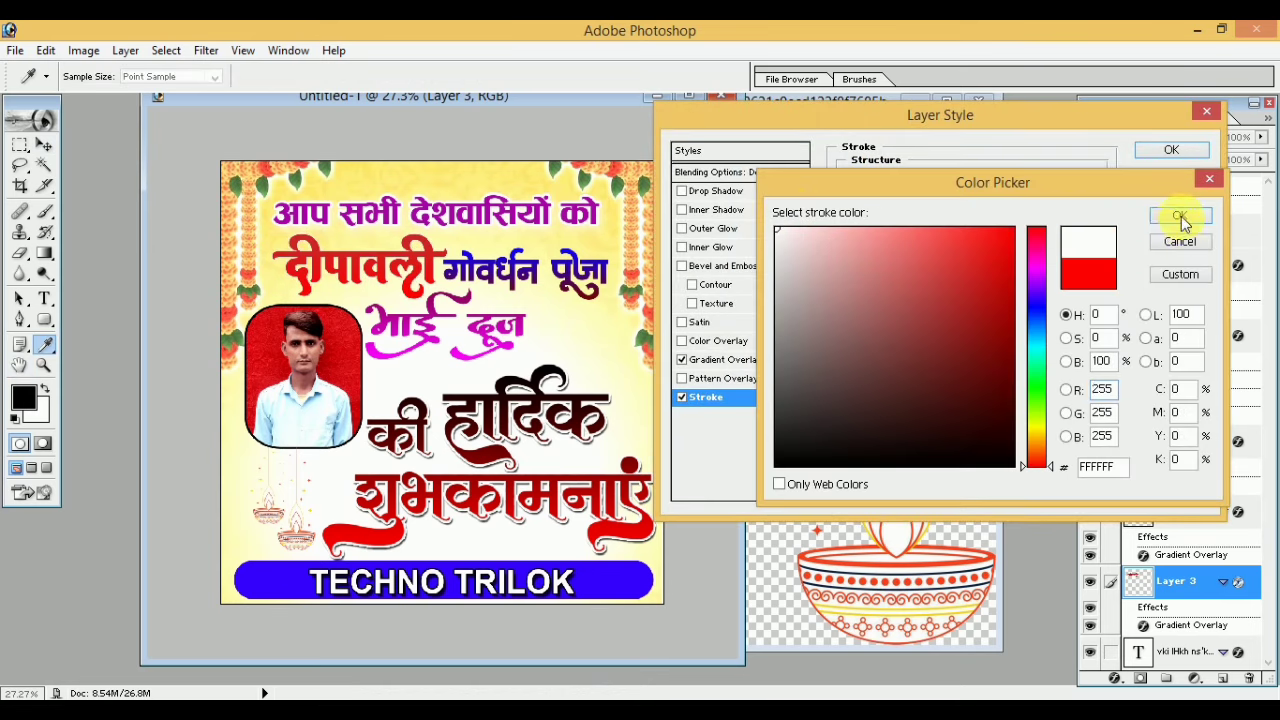
left_click(1181, 218)
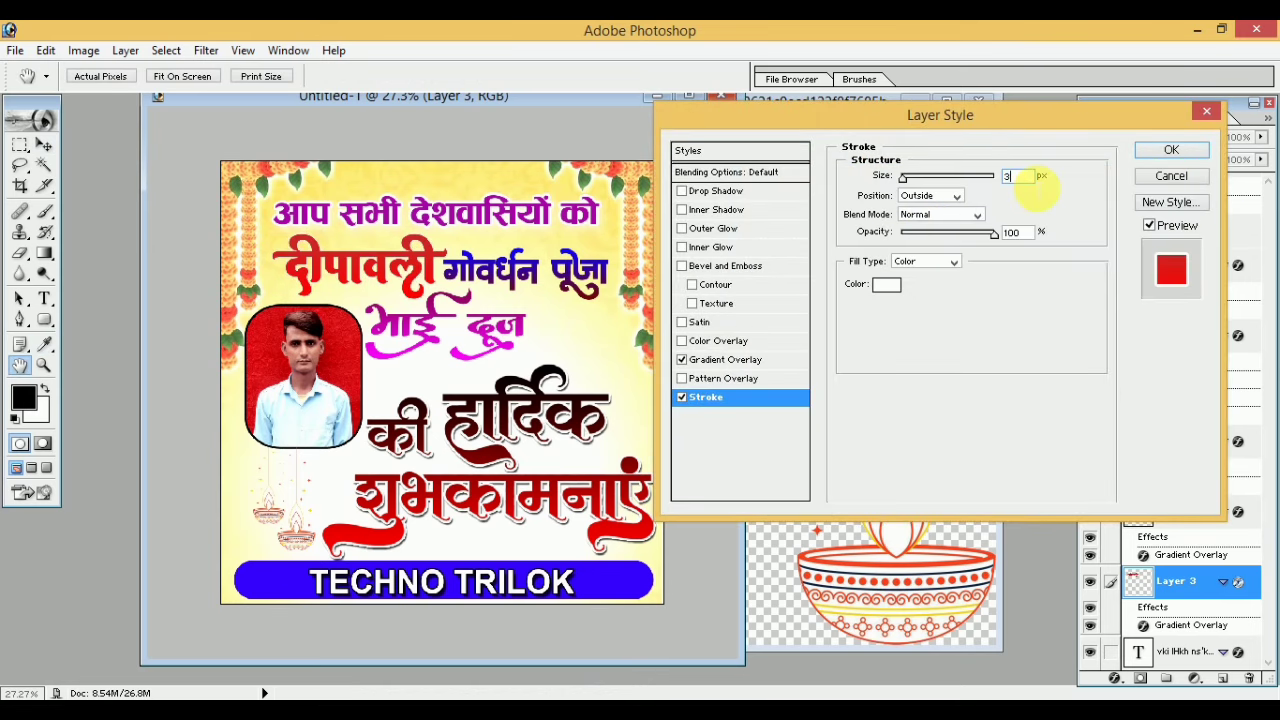
key("Up")
key("Up")
key("Up")
key("Up")
key("Up")
key("Up")
key("Up")
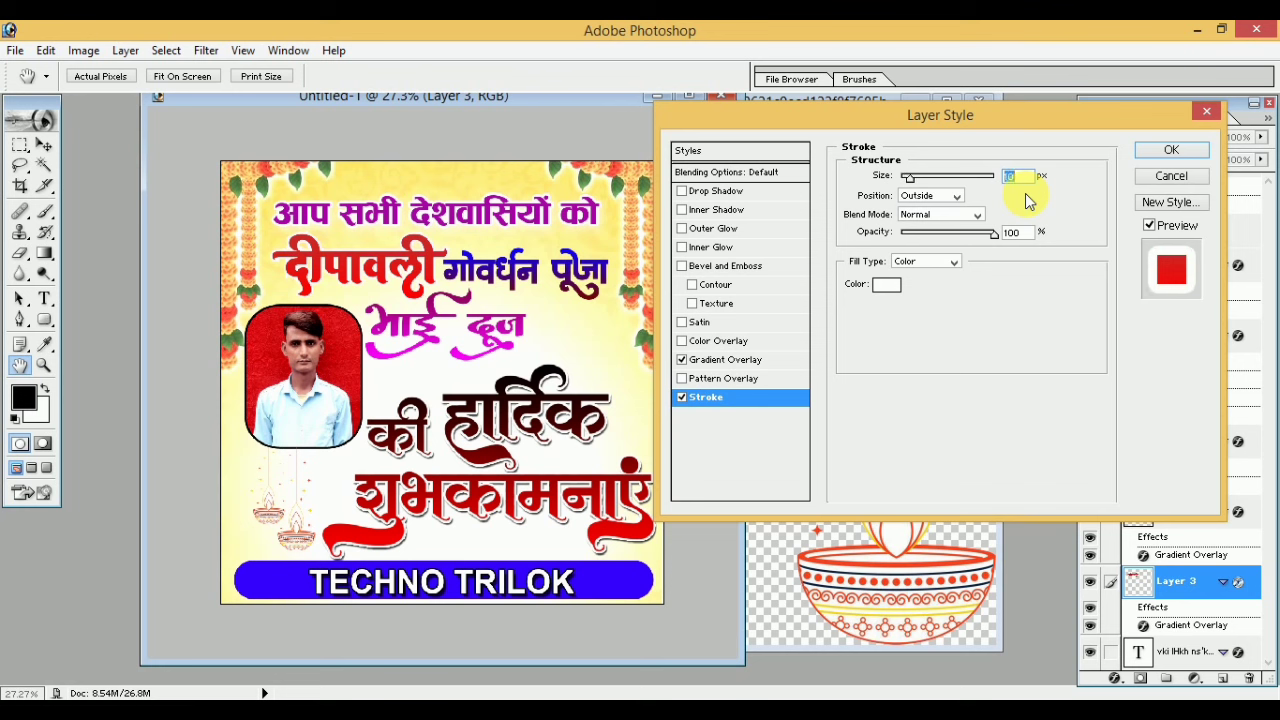
key("Up")
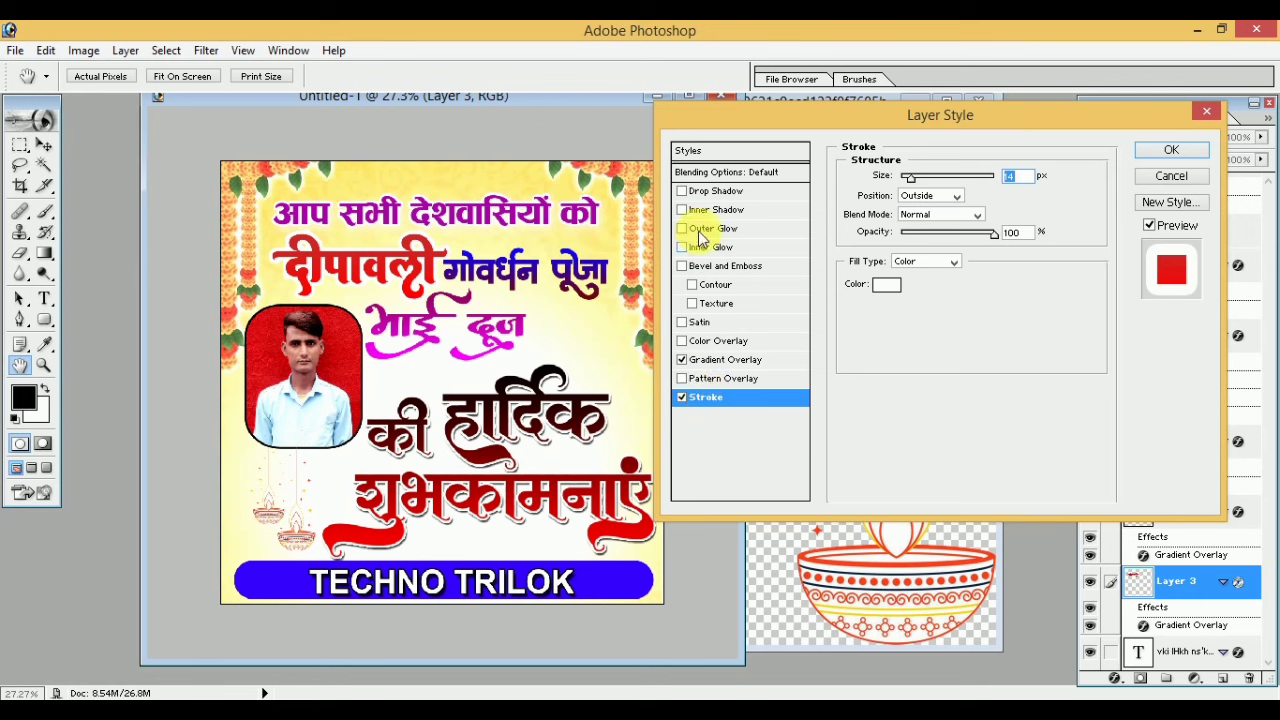
Try a drop shadow on दीपावली (full opacity, ~29 px distance), then switch it off.
left_click(720, 190)
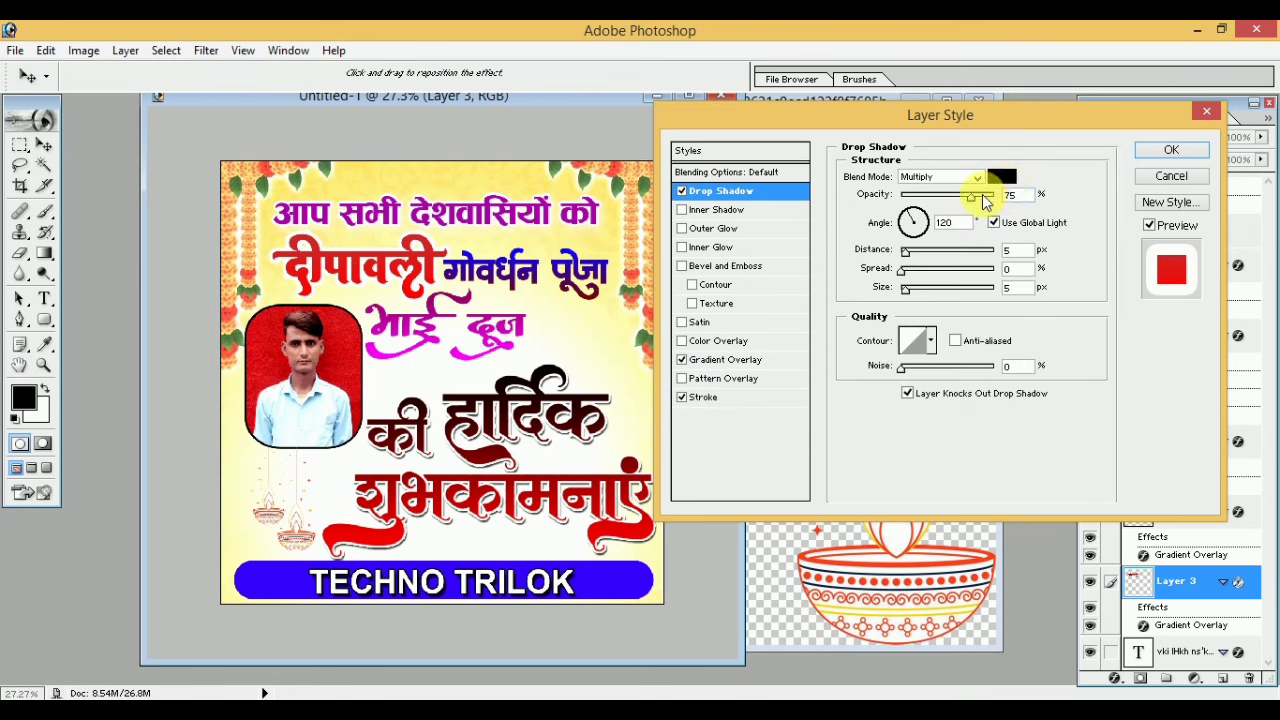
left_click_drag(985, 197, 1000, 196)
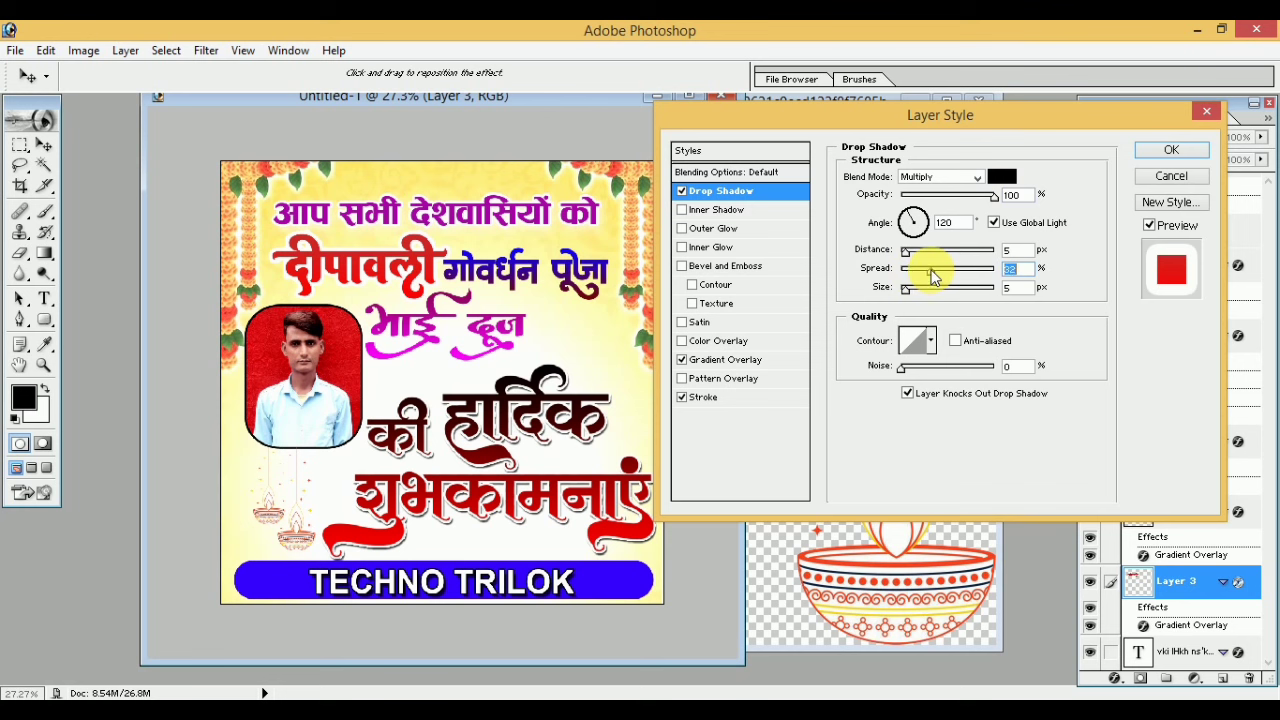
left_click_drag(907, 289, 922, 290)
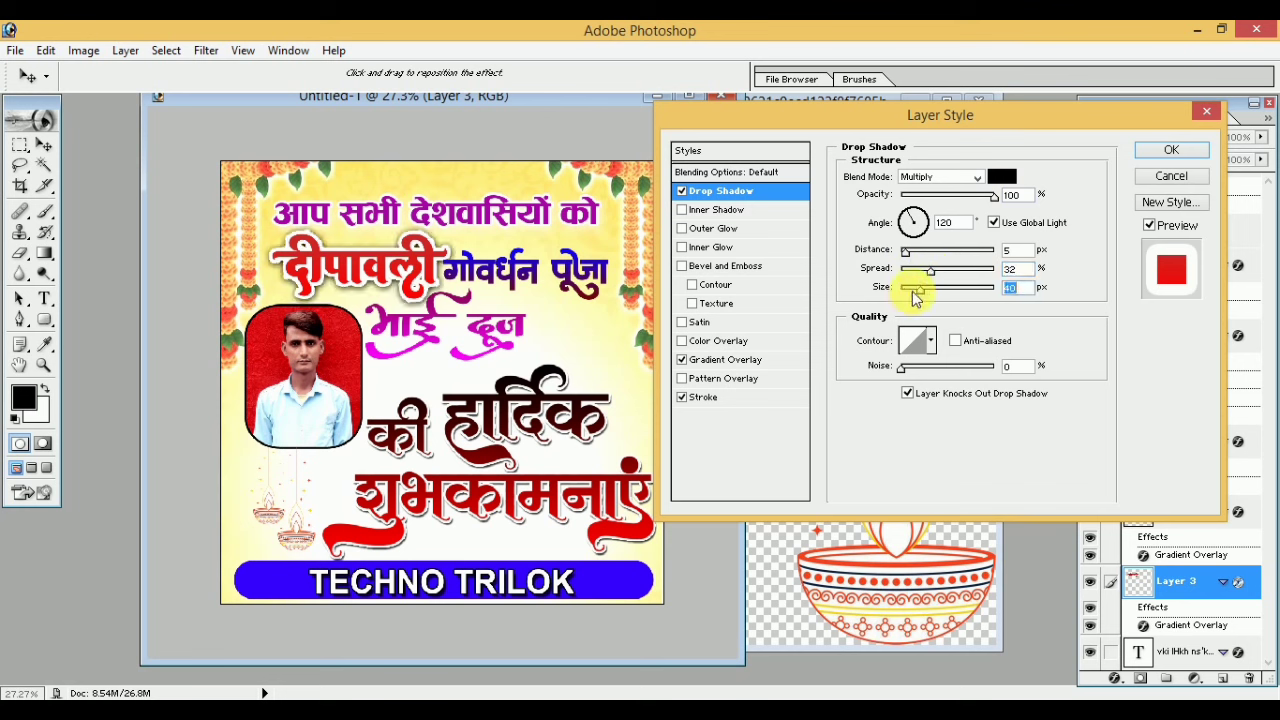
mouse_move(914, 298)
left_mouse_down()
mouse_move(928, 297)
mouse_move(913, 295)
left_mouse_up()
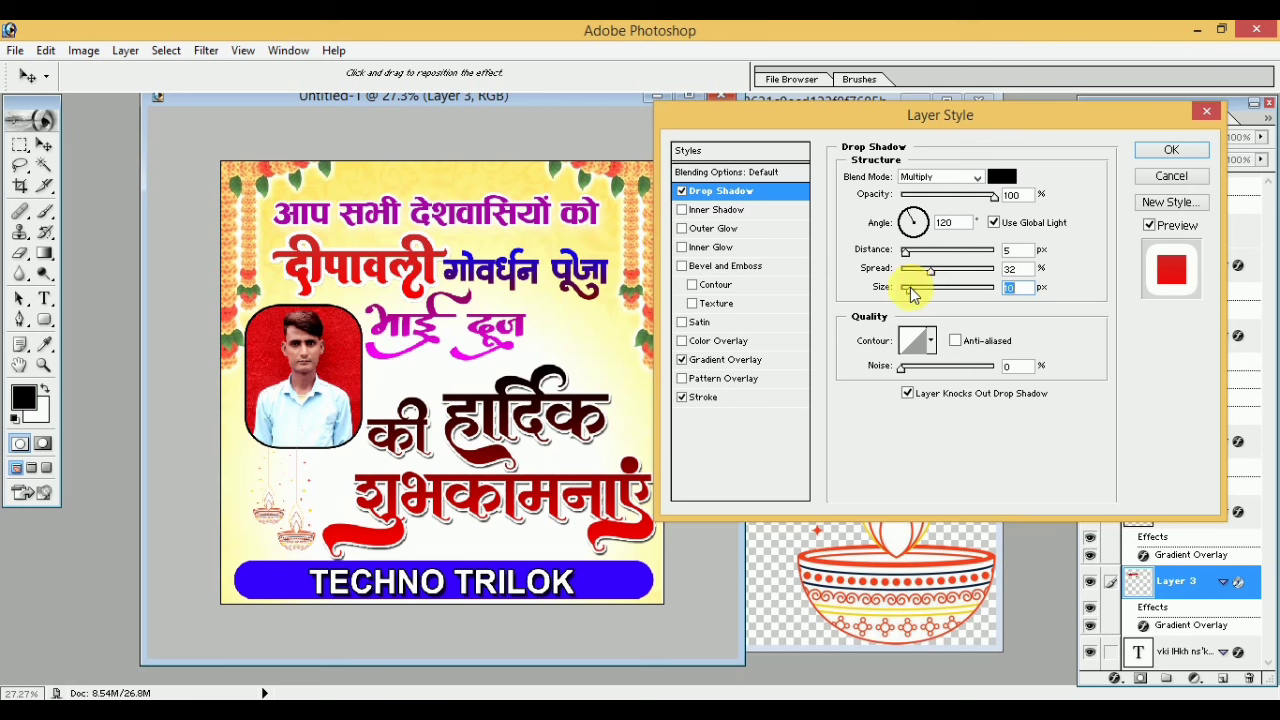
left_click_drag(908, 251, 923, 258)
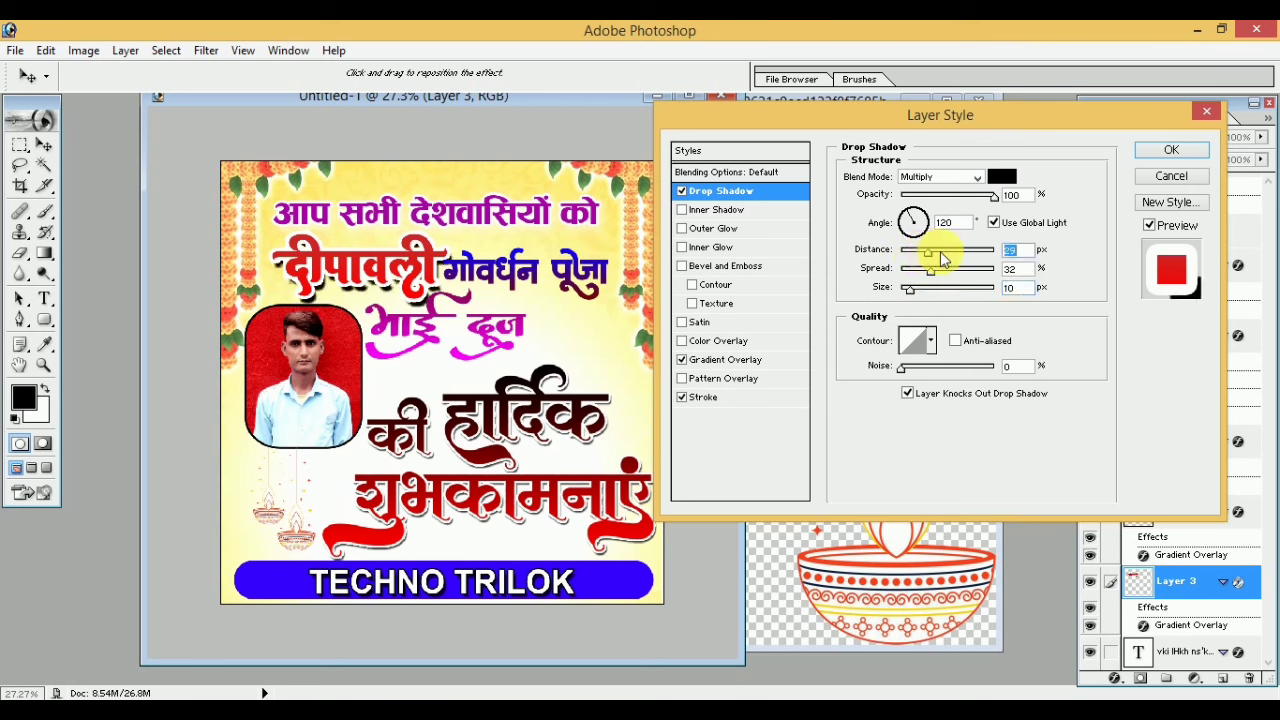
left_click_drag(930, 255, 933, 256)
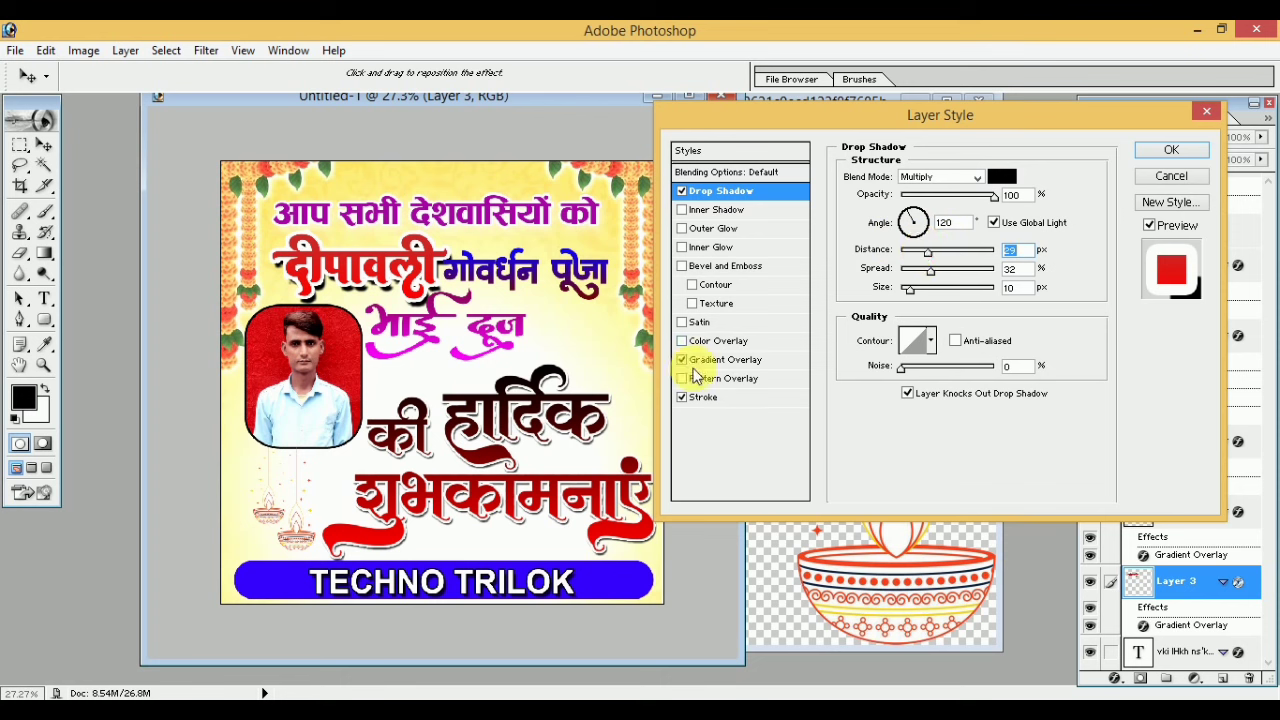
left_click(682, 191)
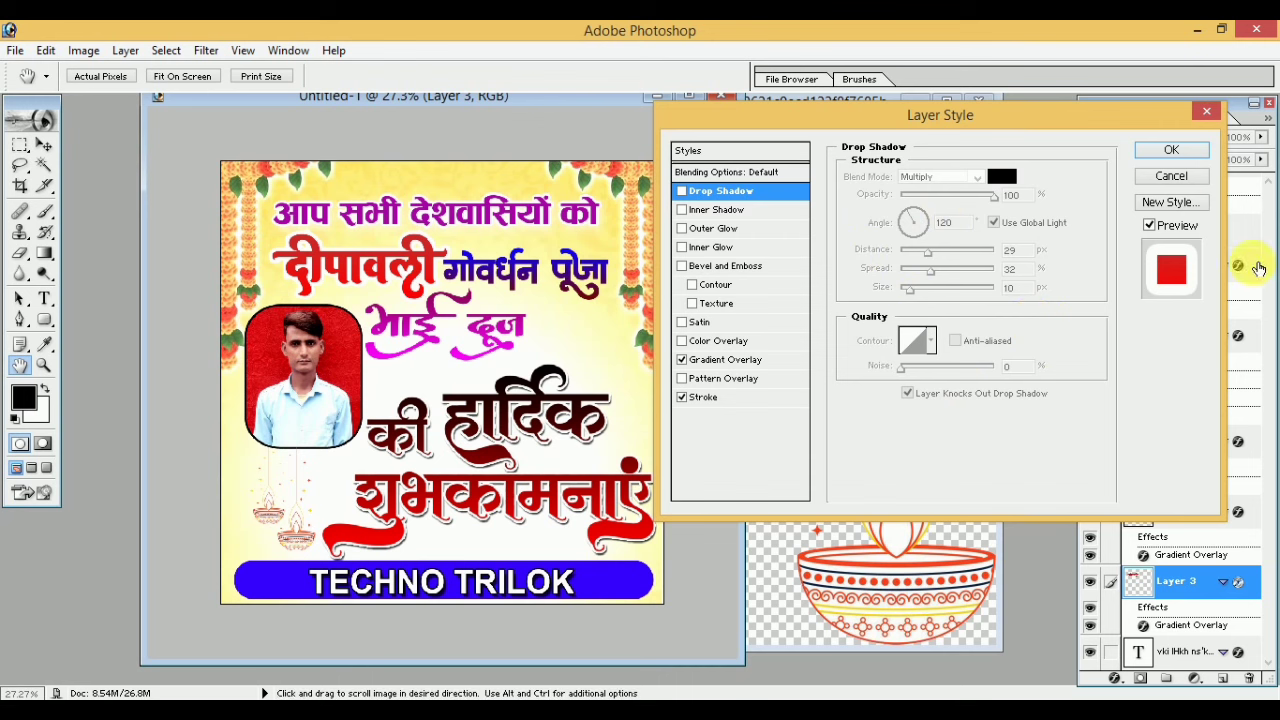
Save the stroke effects as a new style and apply them.
left_click(1172, 203)
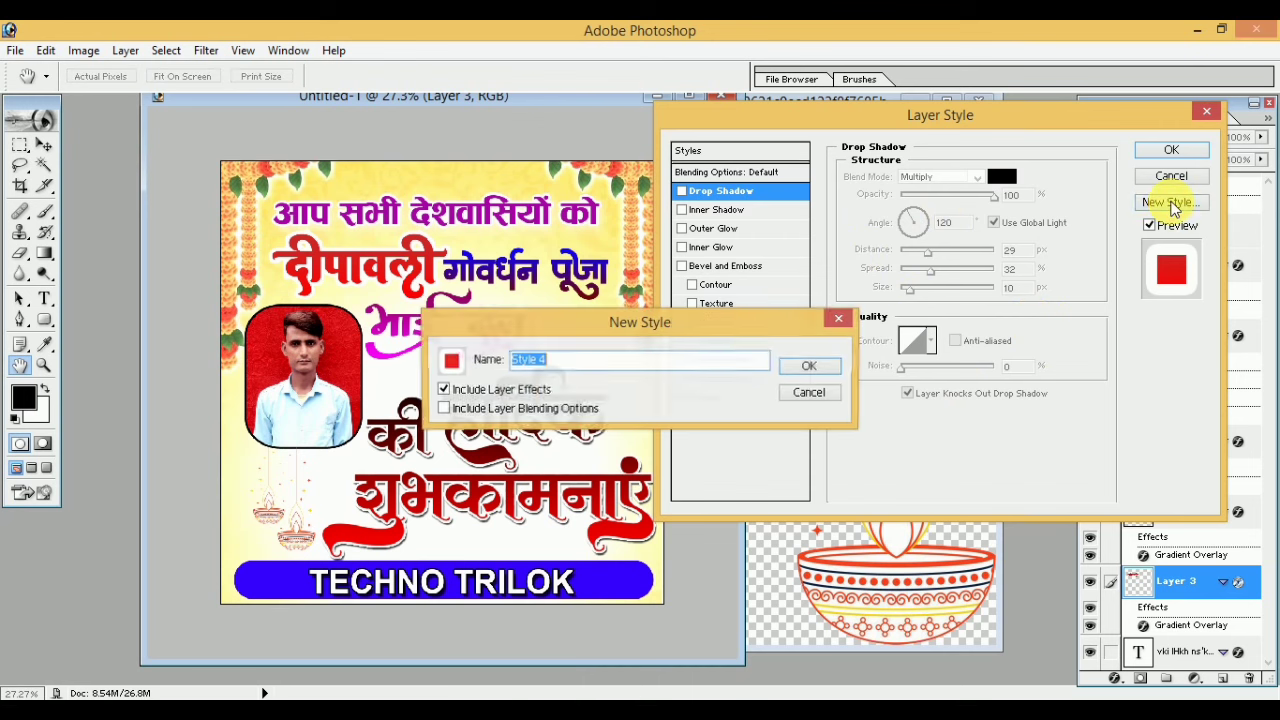
left_click(822, 362)
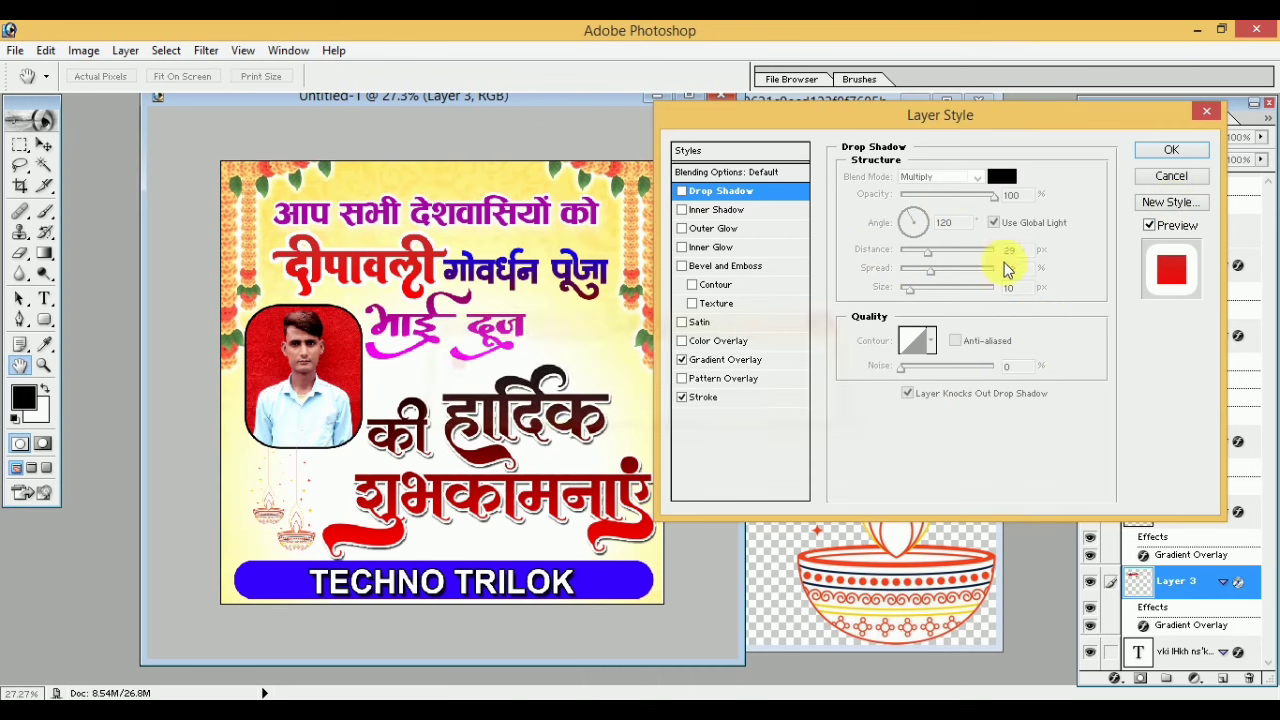
left_click(1172, 150)
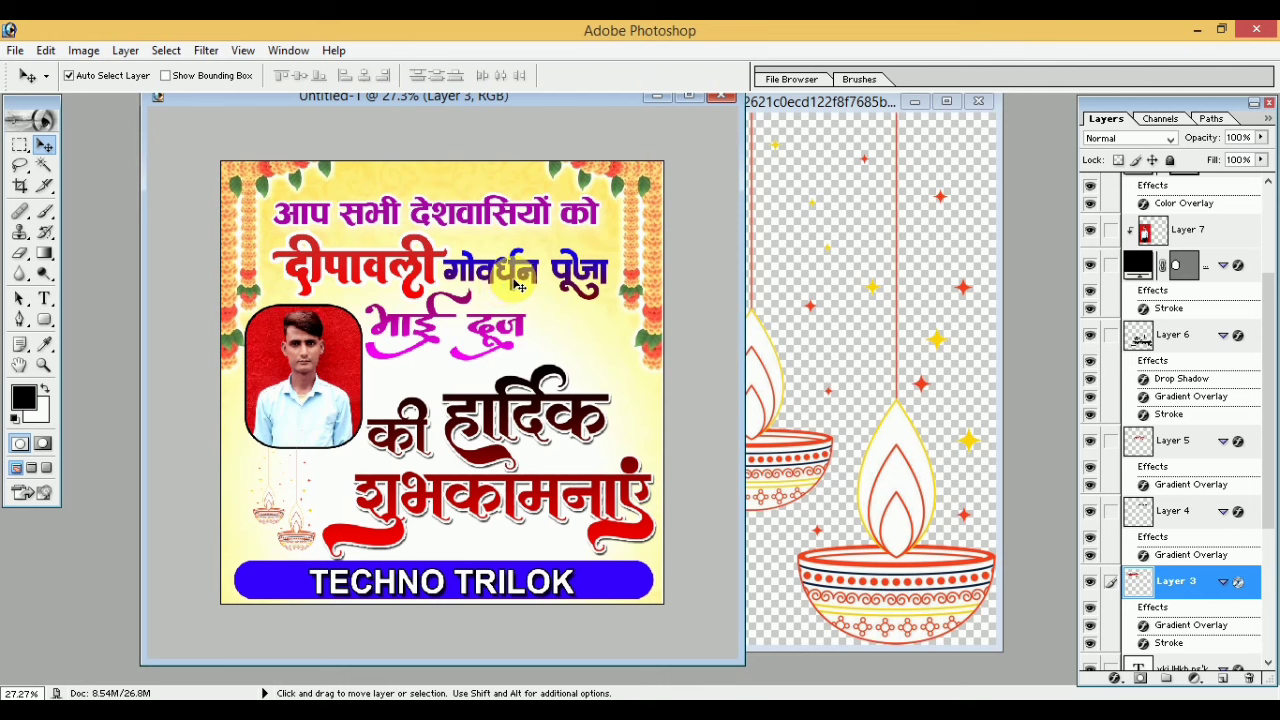
Apply the saved red style from the Styles palette to गोवर्धन पूजा (Layer 4), then select the दूज layer.
left_click(517, 285)
left_click(285, 52)
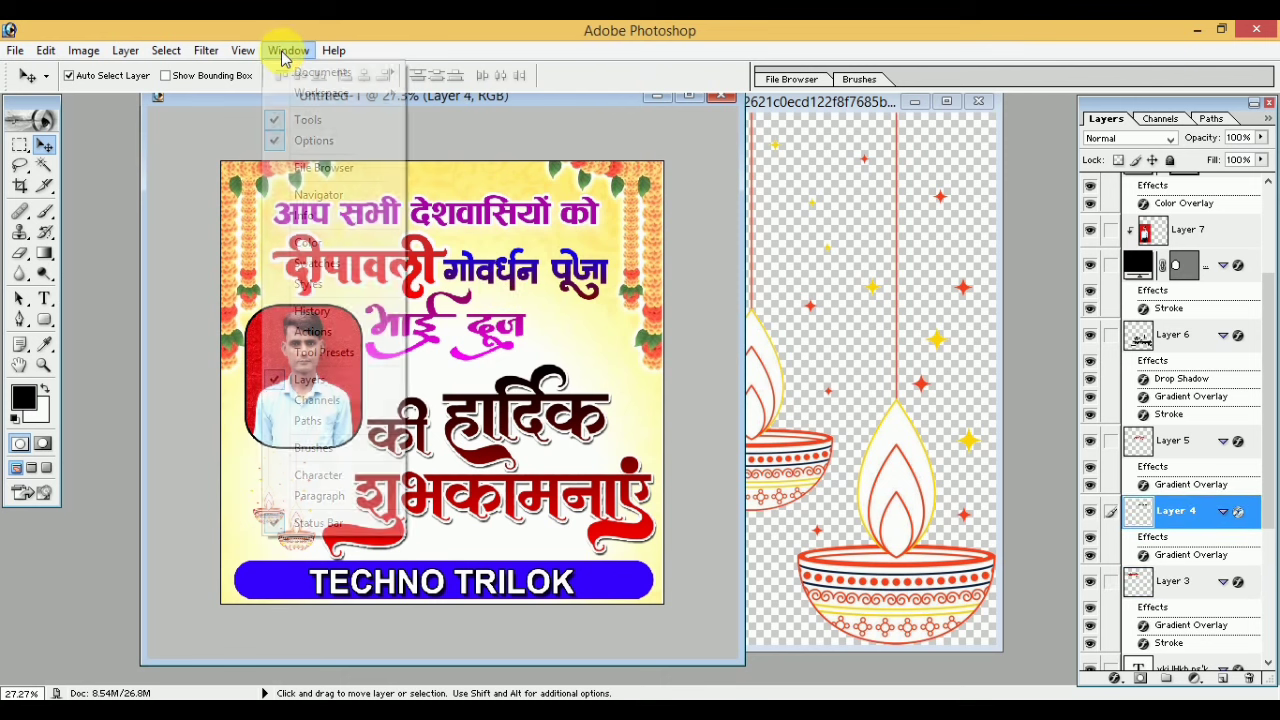
left_click(310, 284)
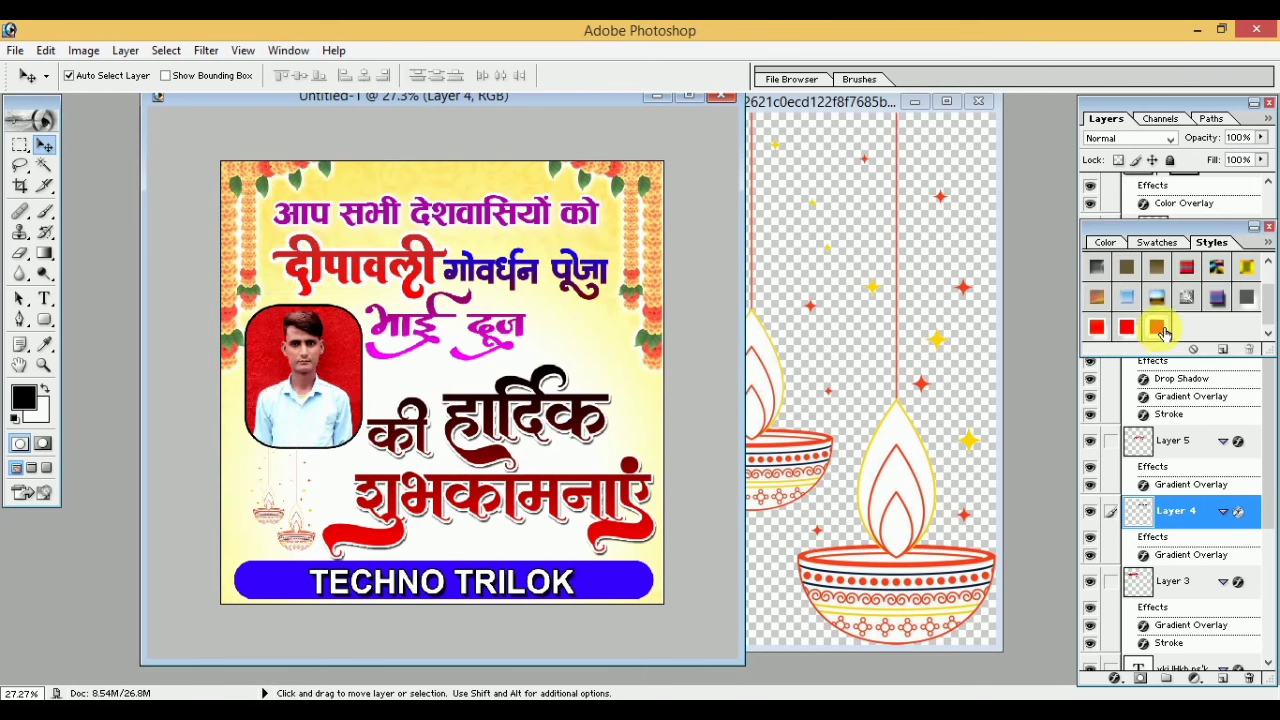
left_click(1158, 328)
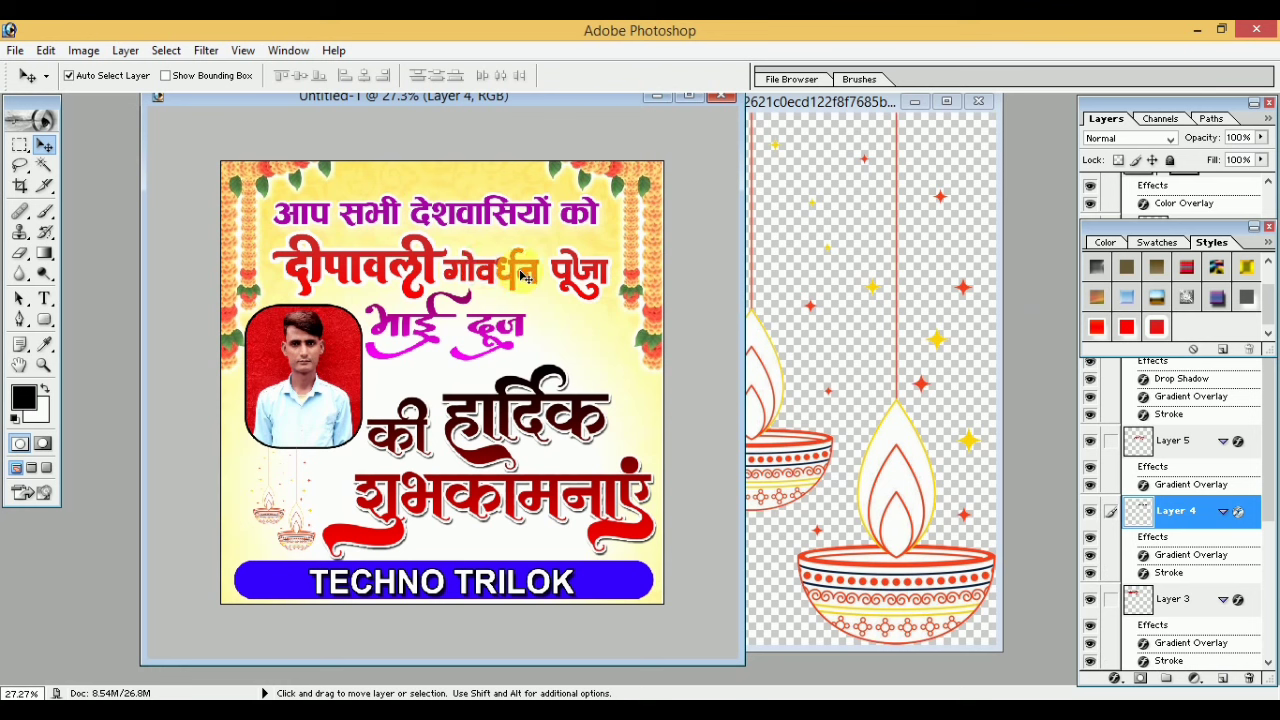
left_click(487, 341)
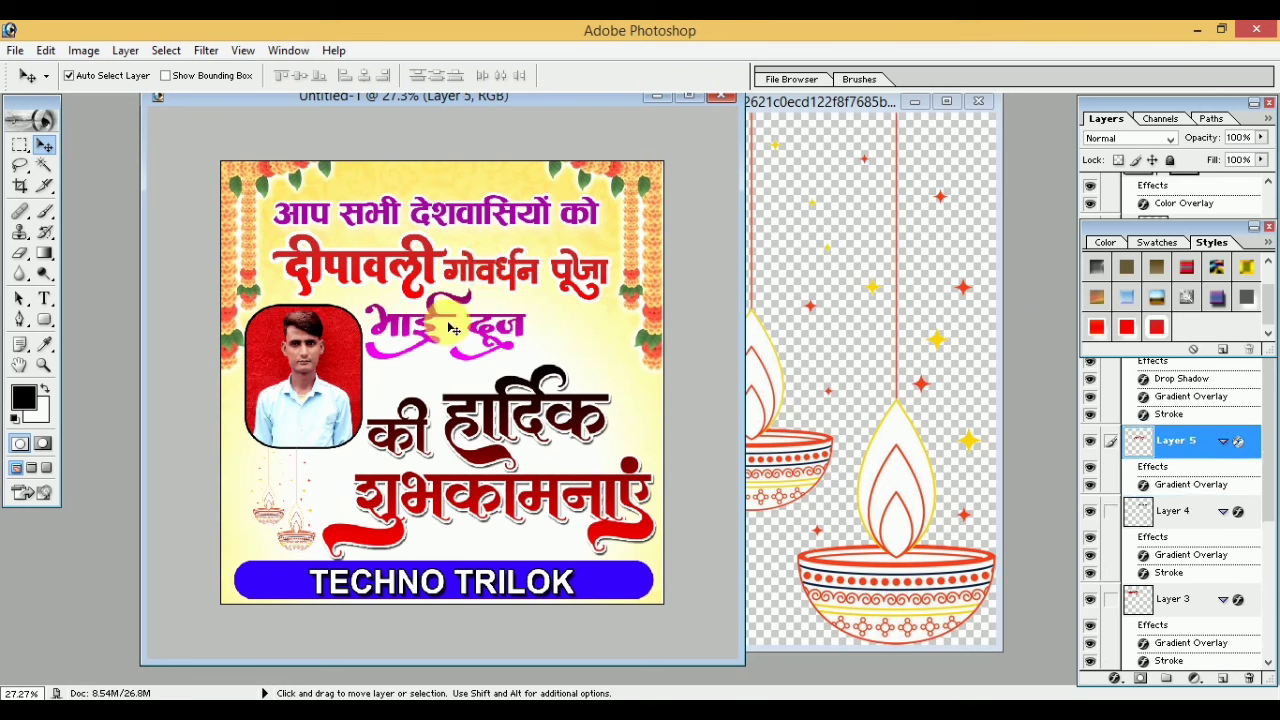
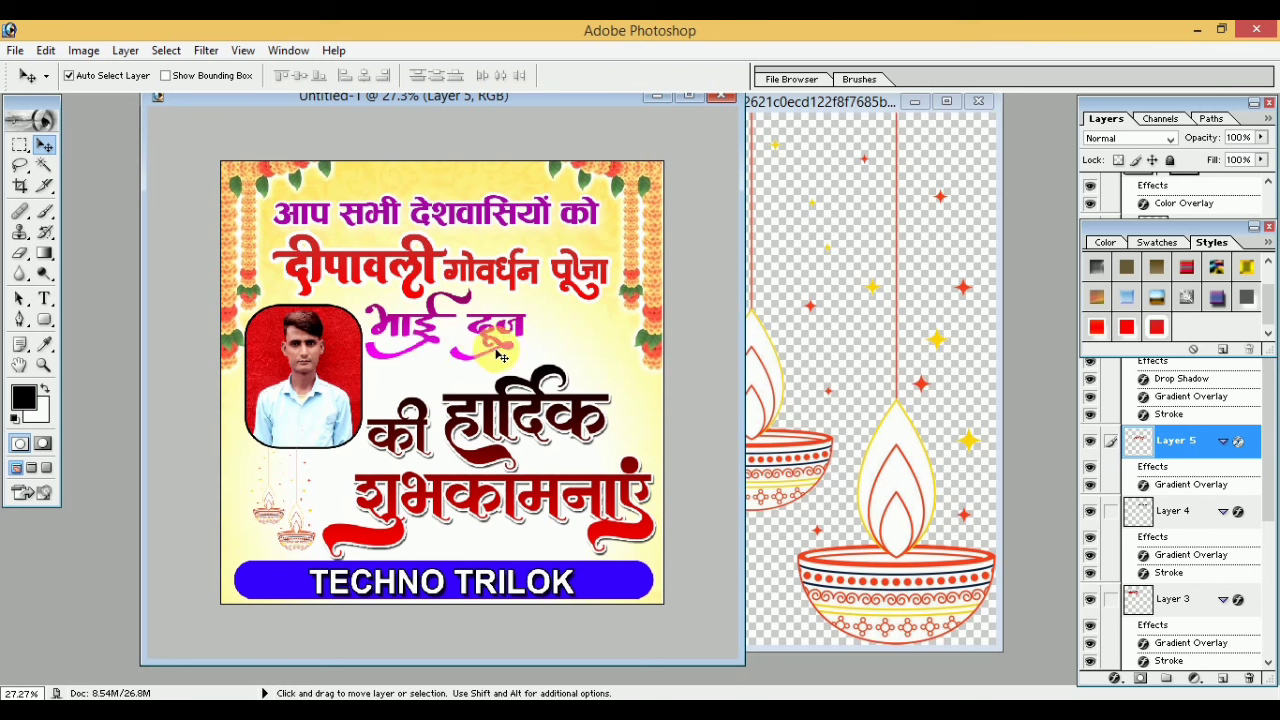
Select Layer 4 and undo its stroke, keeping only the gradient overlay on पूजा.
left_click(510, 280)
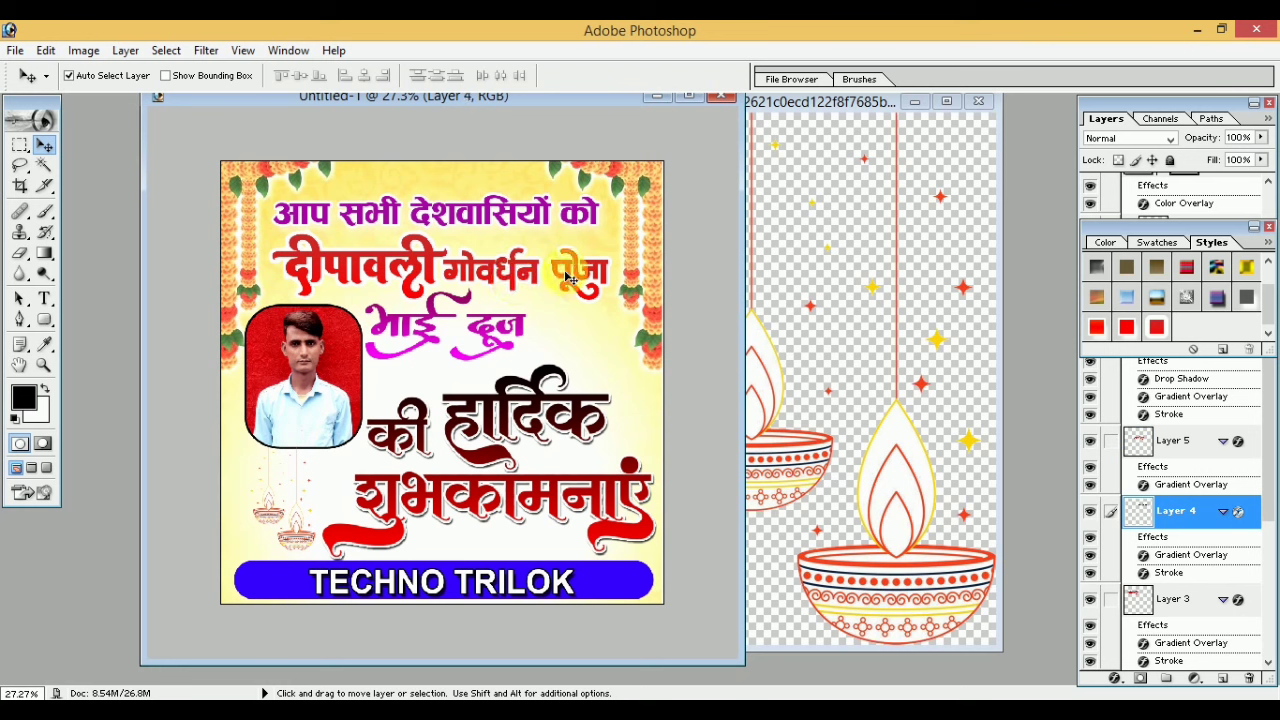
key("ctrl+alt+z")
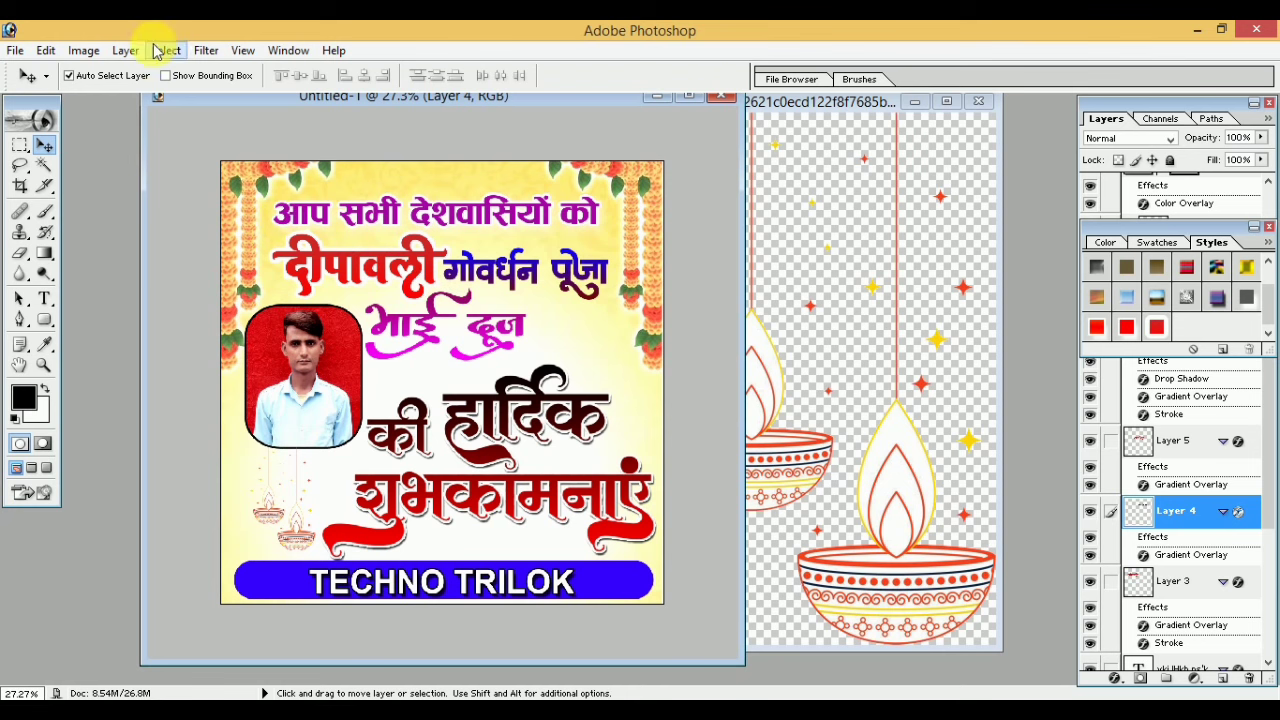
Add a white Stroke layer style to the पूजा text, nudging its size up one step.
left_click(126, 50)
mouse_move(165, 161)
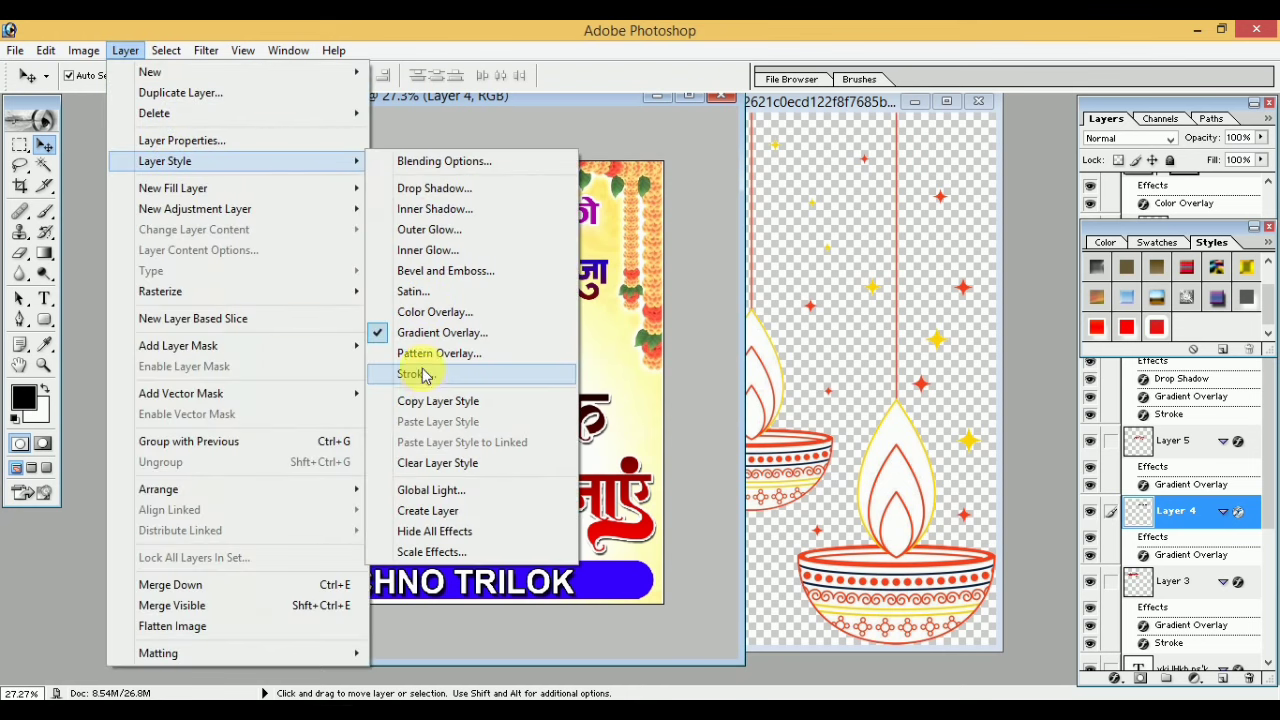
left_click(424, 374)
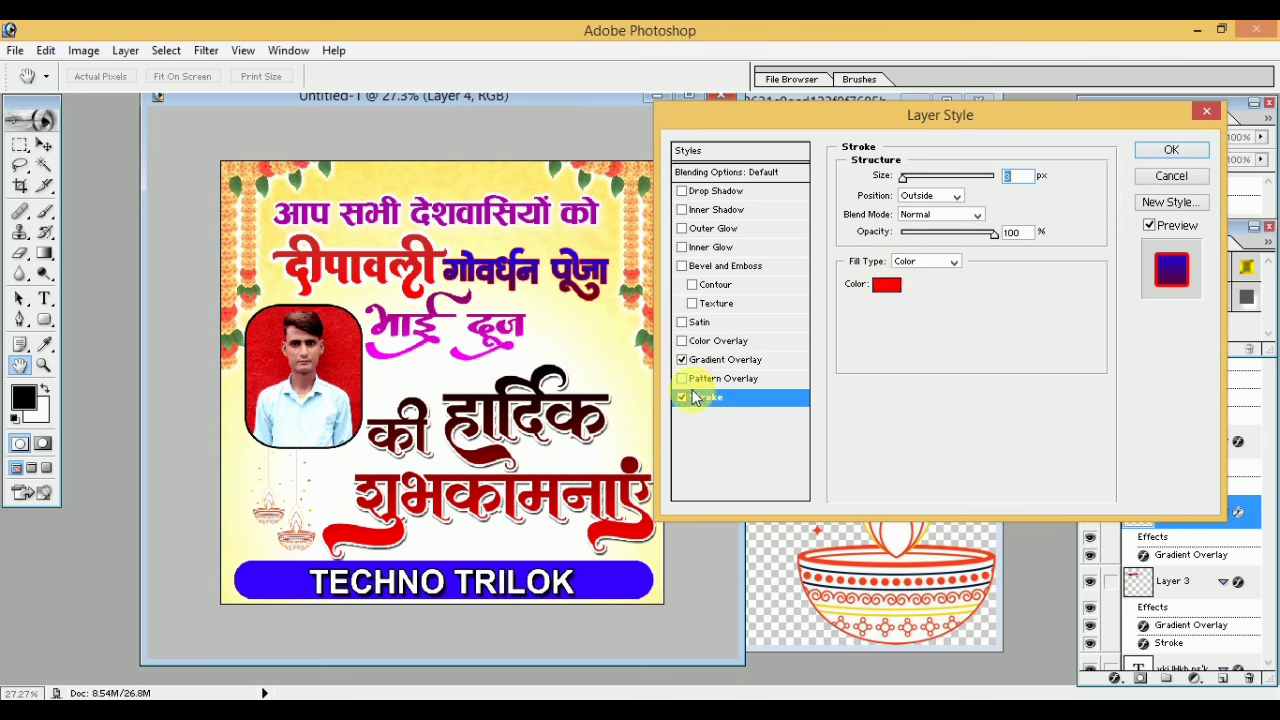
left_click(886, 284)
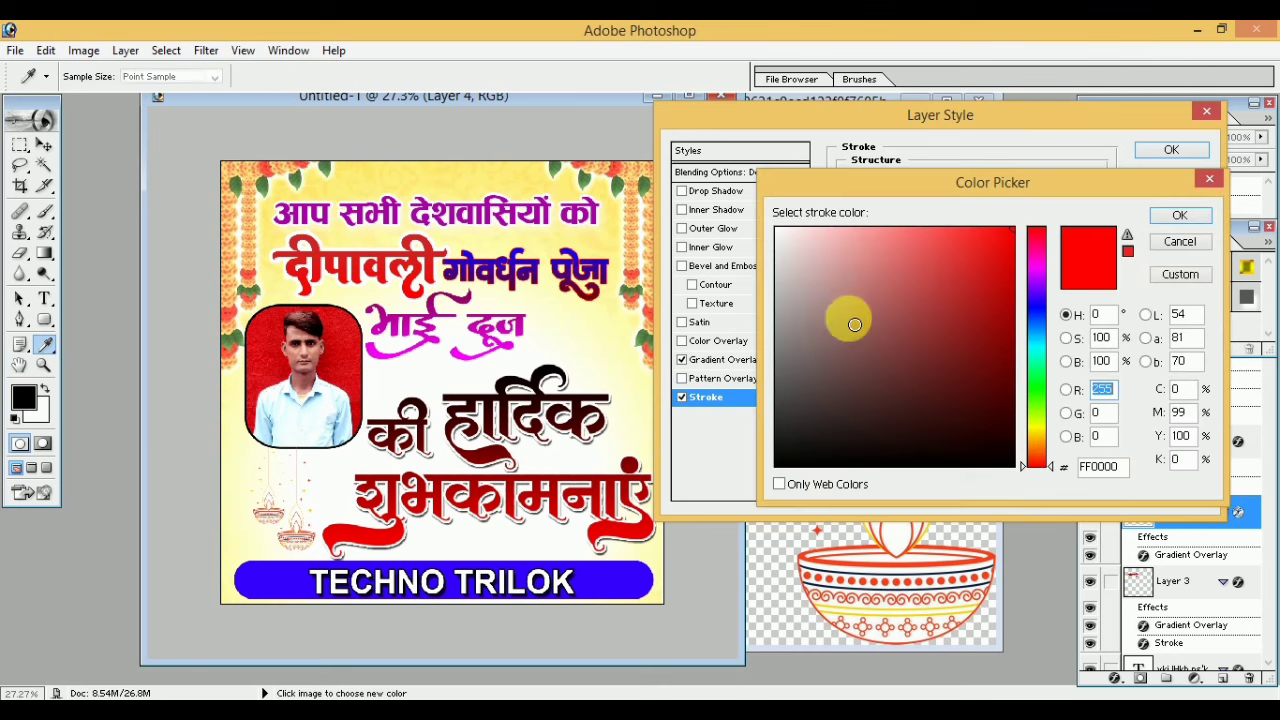
left_click(777, 230)
left_click(1170, 215)
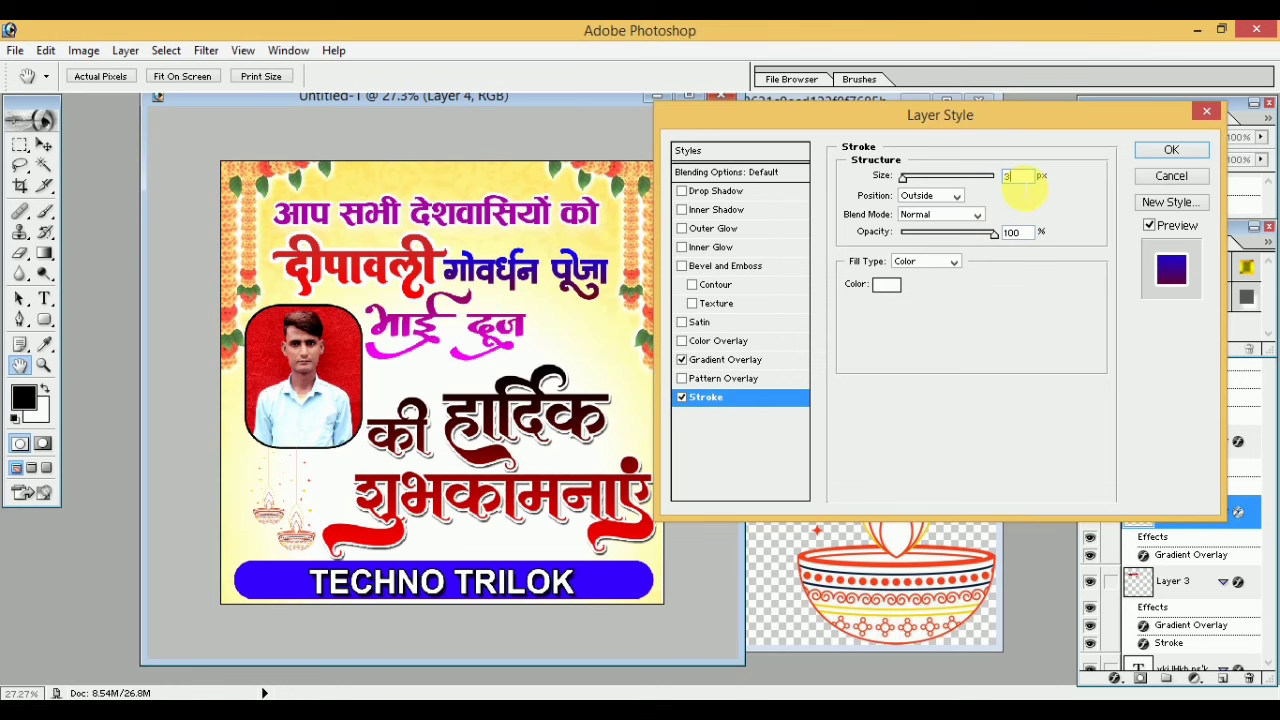
key("Up")
key("Up")
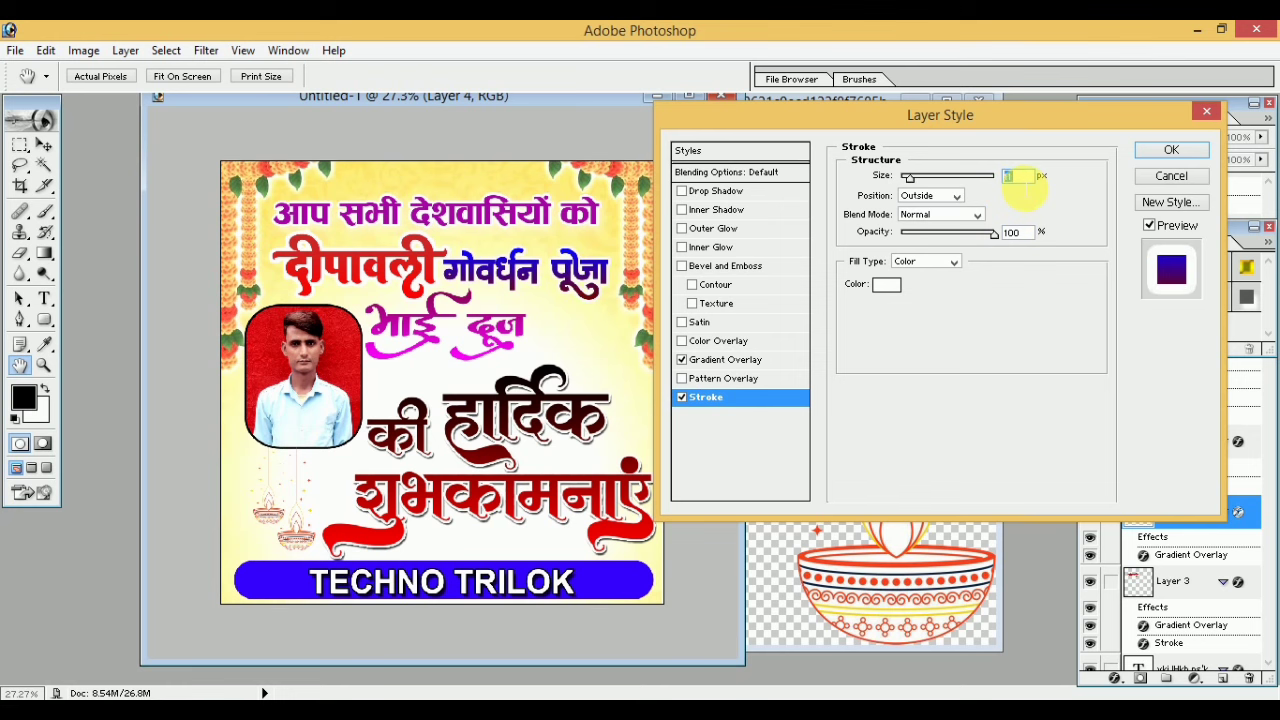
left_click(1160, 150)
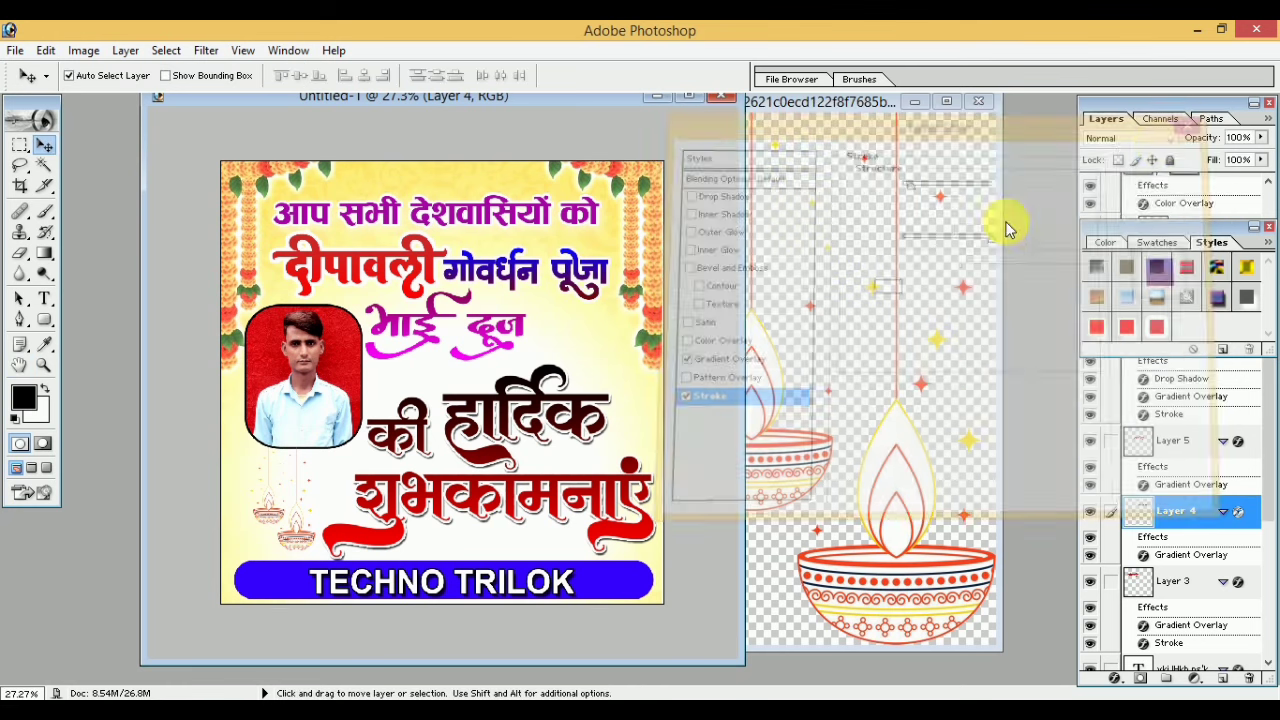